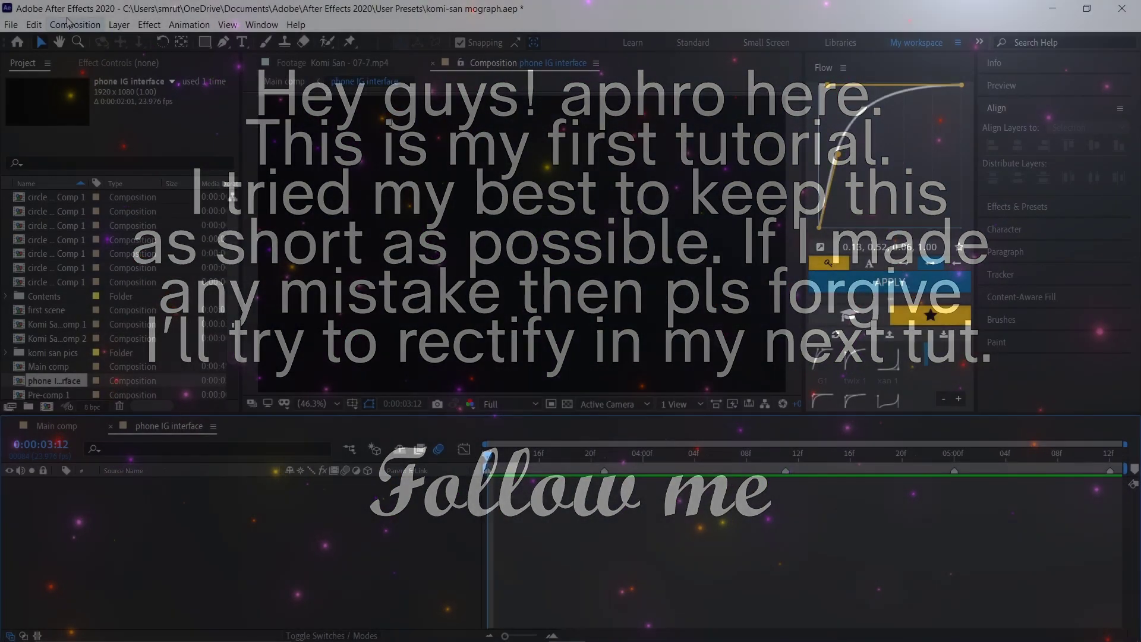
Step: Review the Composition Settings, then turn on the transparency grid
click(74, 24)
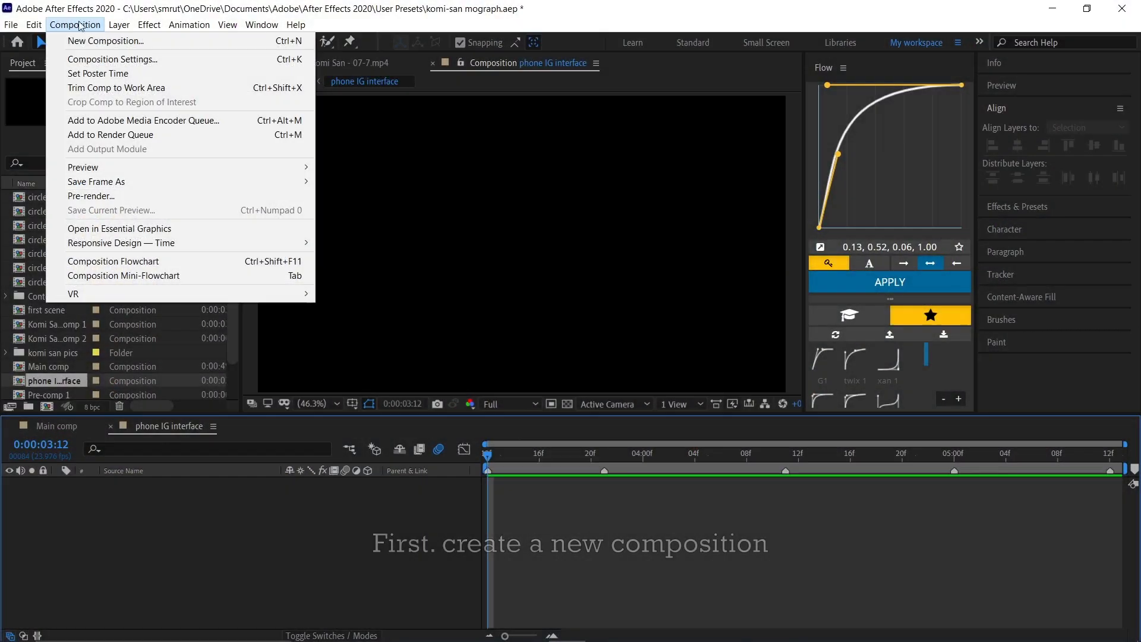
click(149, 41)
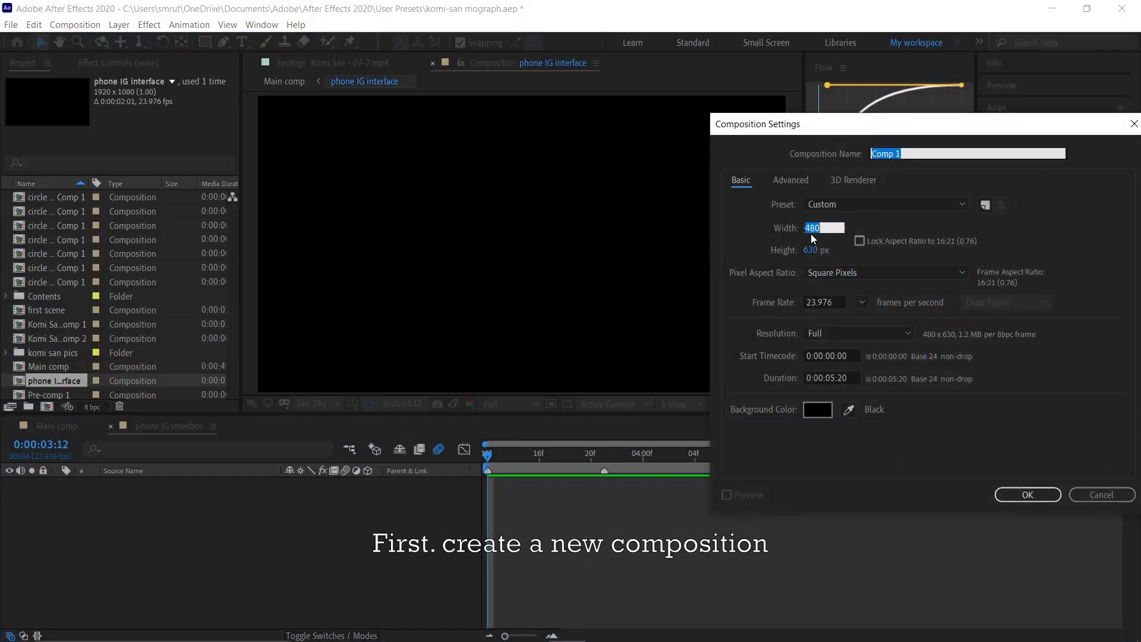
click(813, 236)
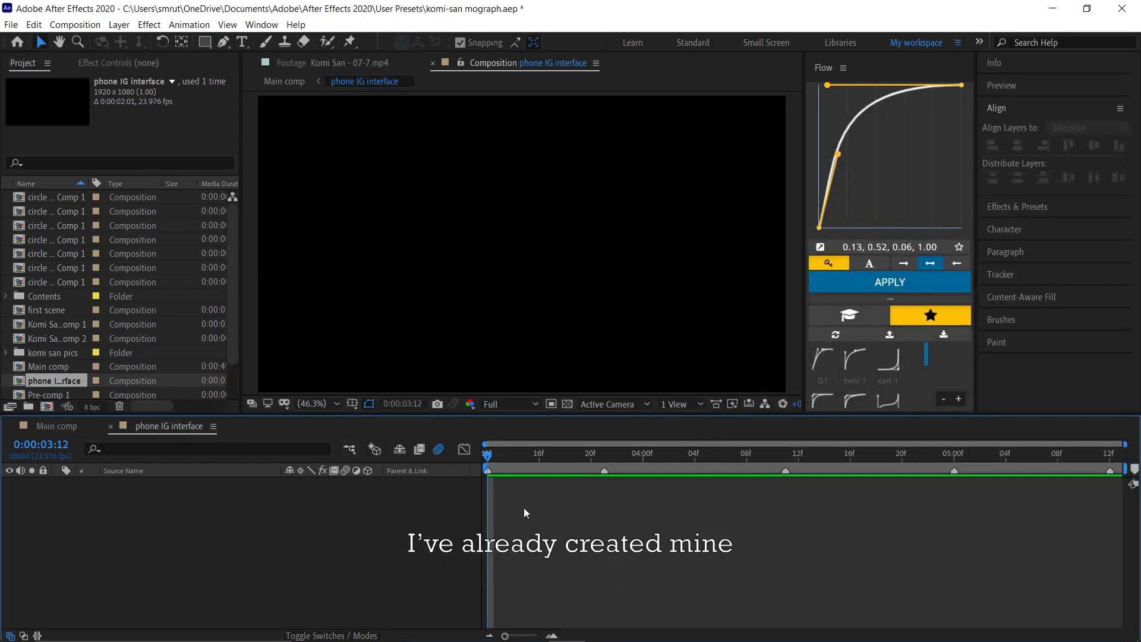
click(567, 404)
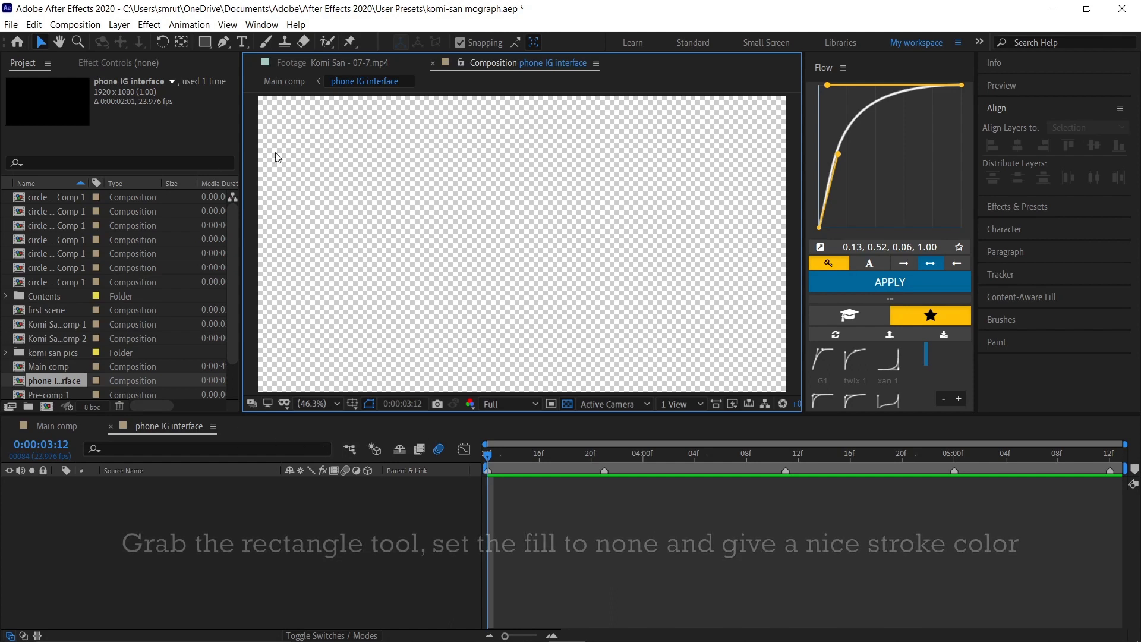
Step: Set new rectangles to no fill with an 18 px black stroke
click(202, 43)
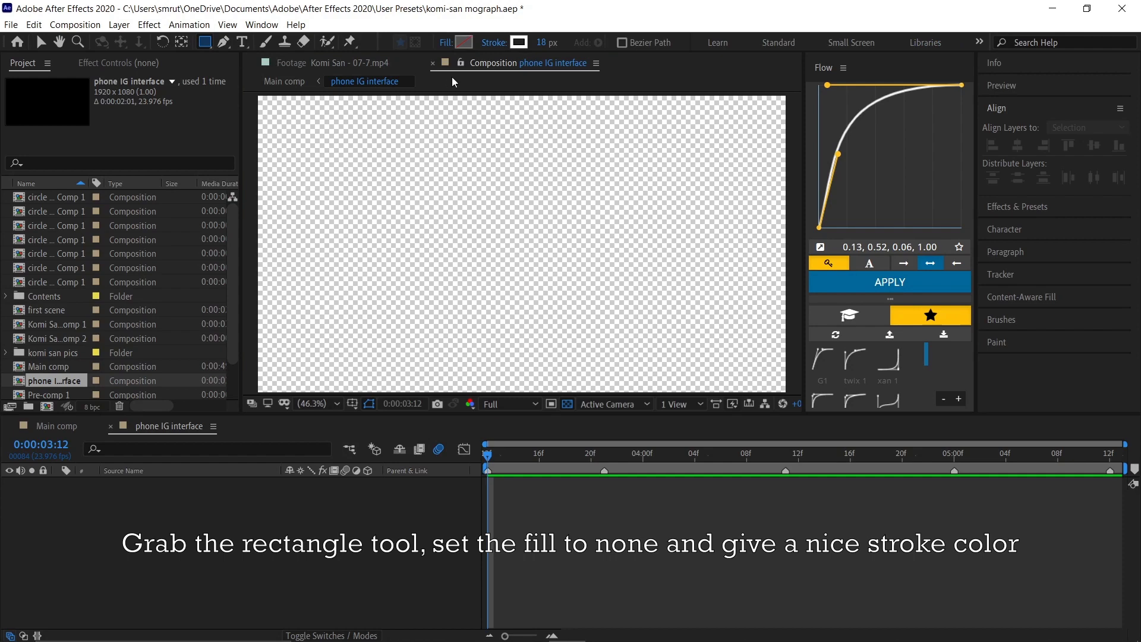
click(445, 43)
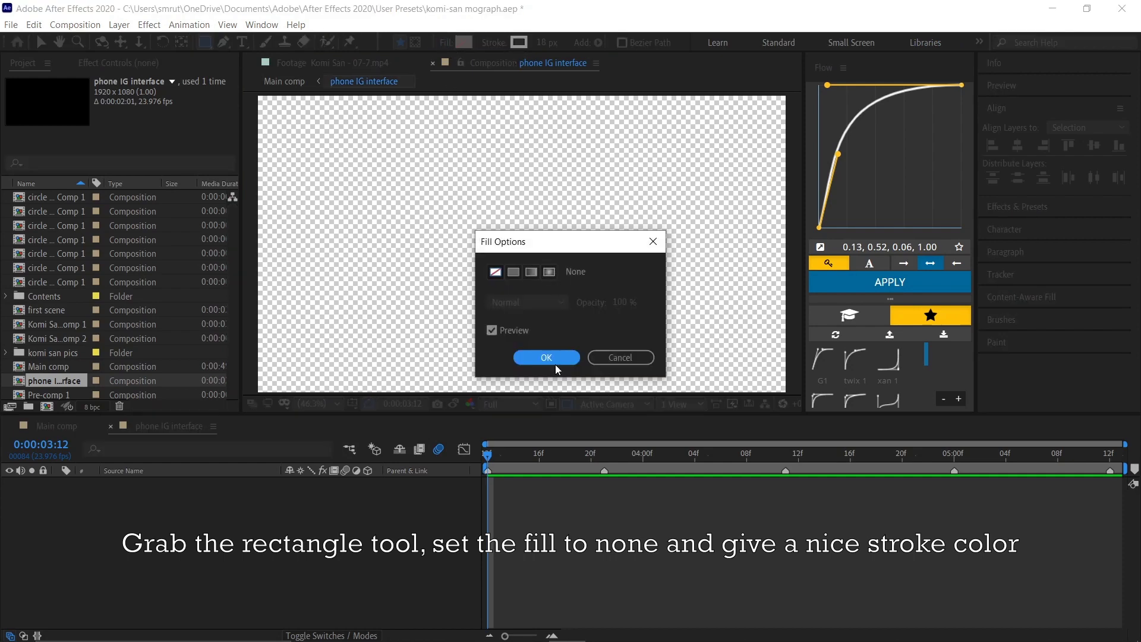
click(535, 355)
click(517, 44)
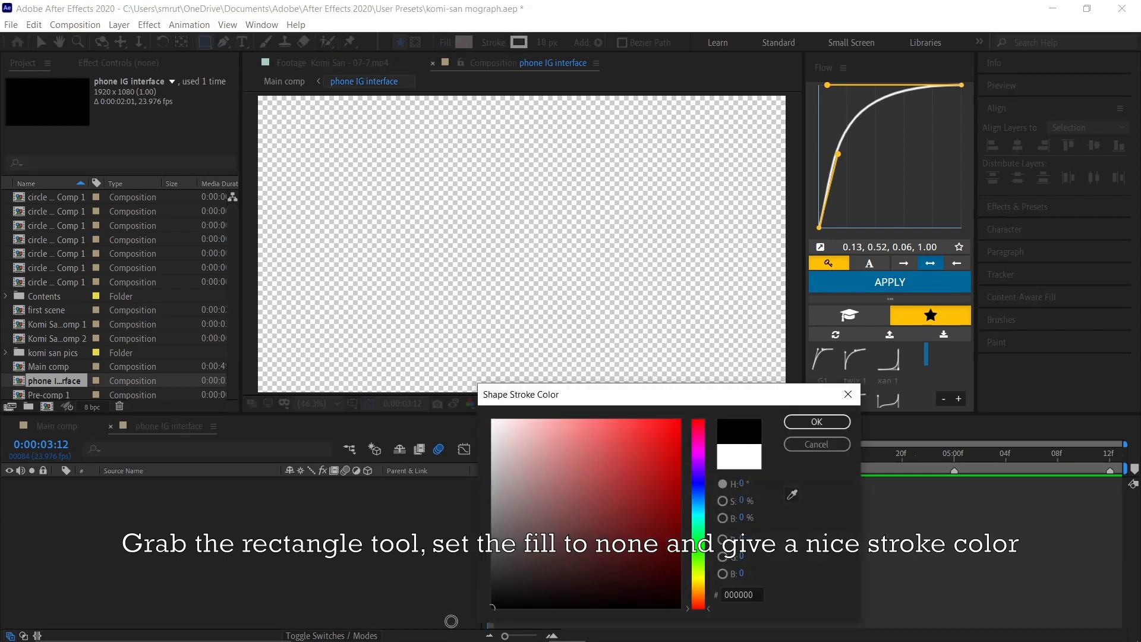
click(793, 424)
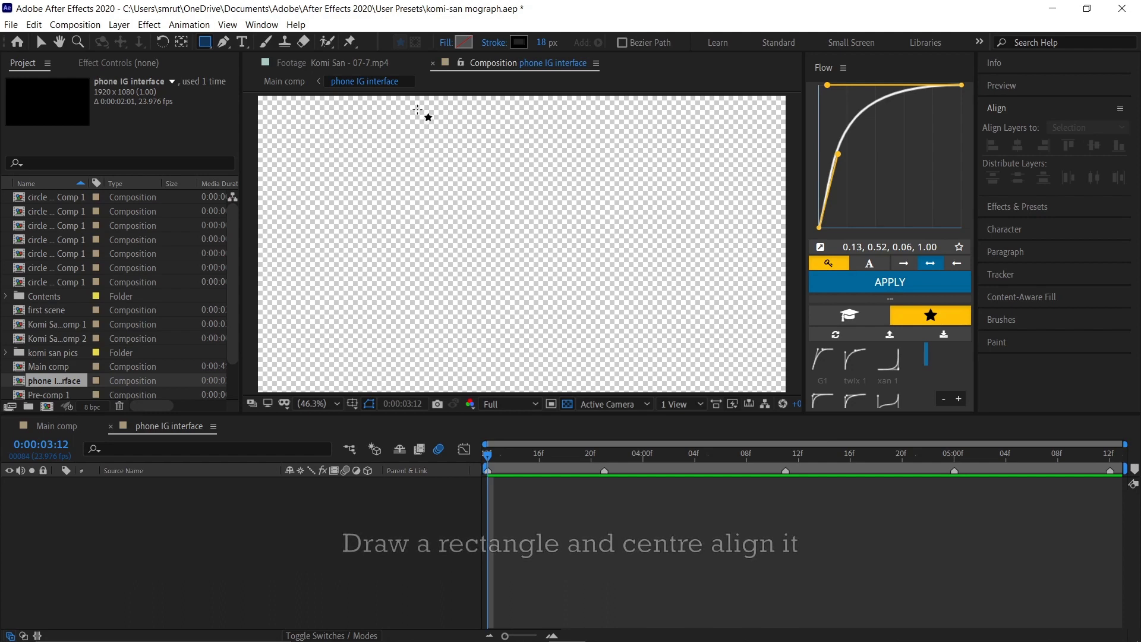
Step: Draw a tall phone-body rectangle and centre it horizontally and vertically
mouse_move(415, 99)
mouse_down()
mouse_move(559, 326)
mouse_move(580, 385)
mouse_up()
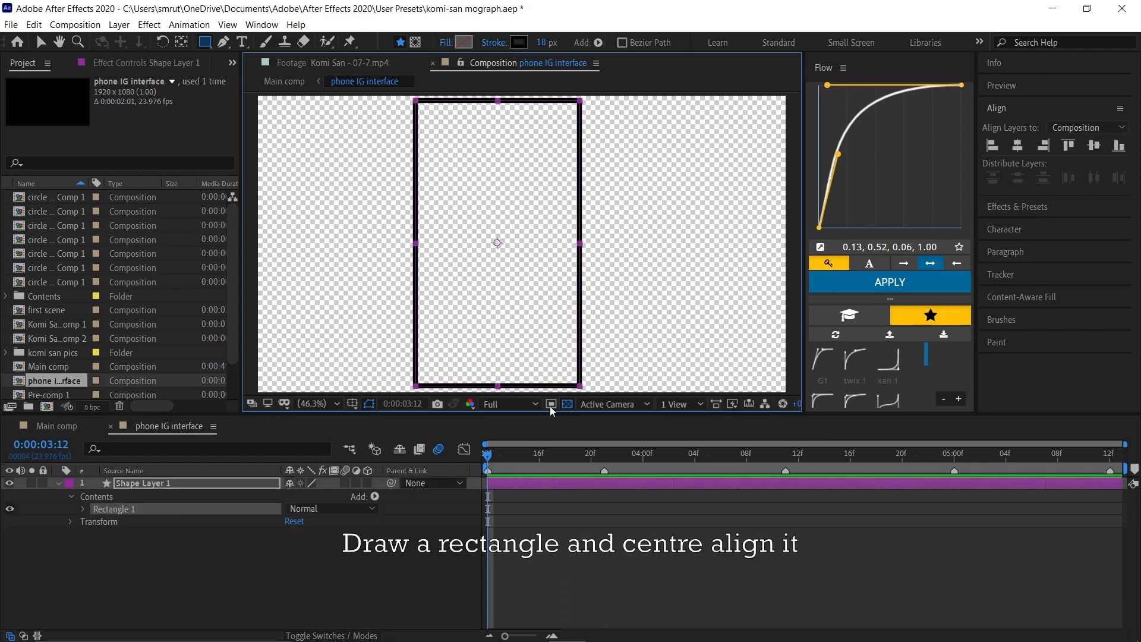
click(1020, 146)
click(1089, 146)
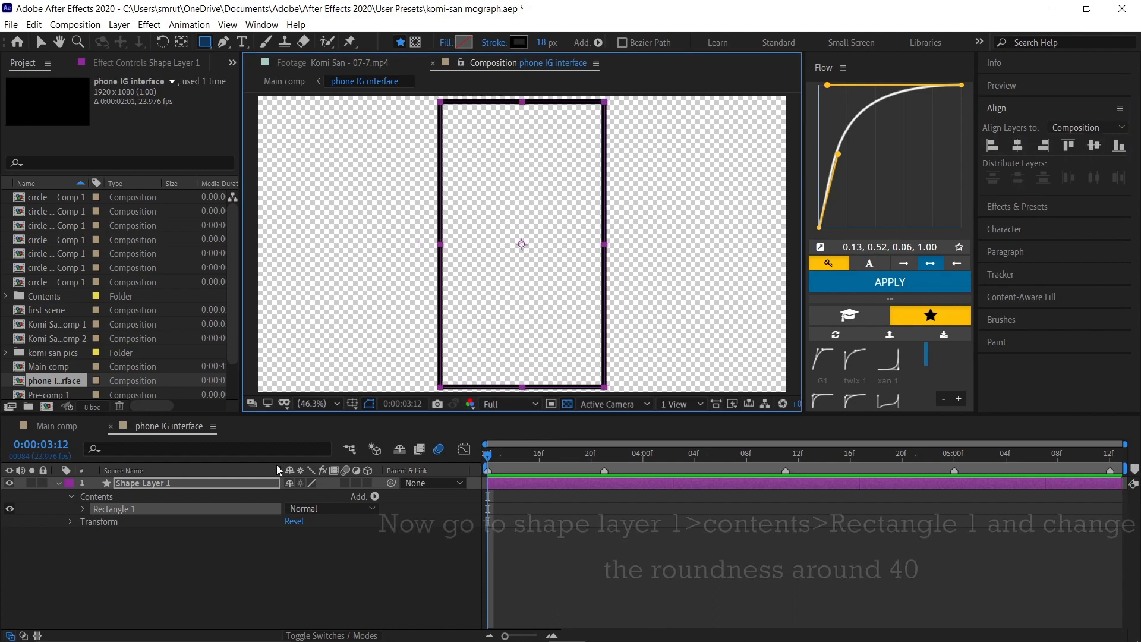
Step: Give the phone rectangle roundness 36 and stroke width 33
click(84, 508)
click(96, 522)
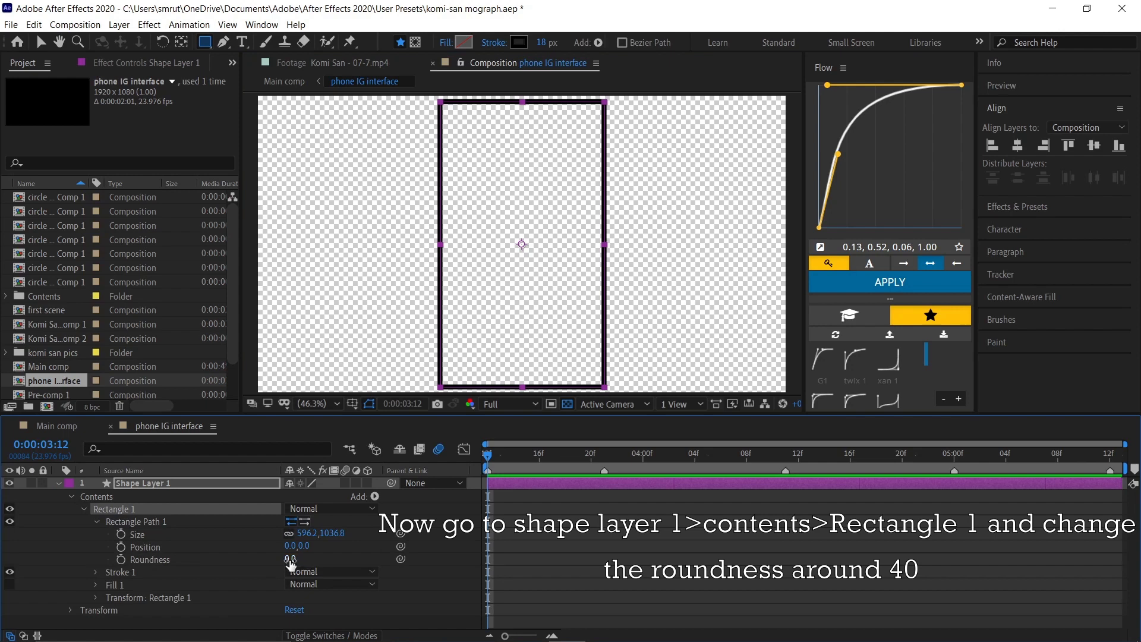
drag(292, 559, 315, 559)
click(96, 572)
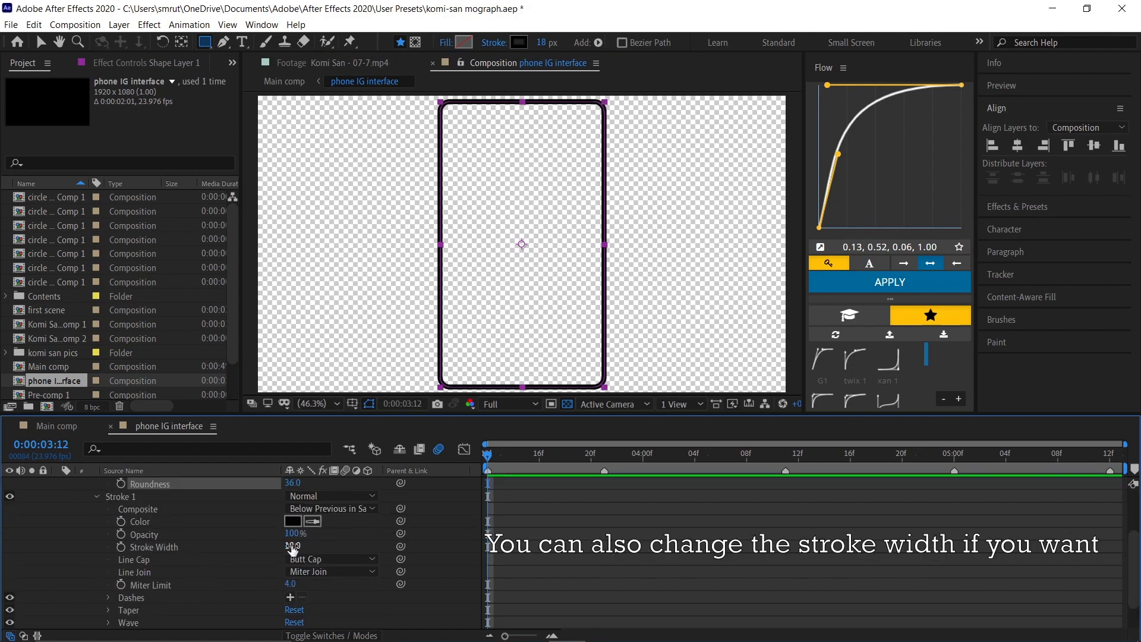
drag(292, 547, 306, 548)
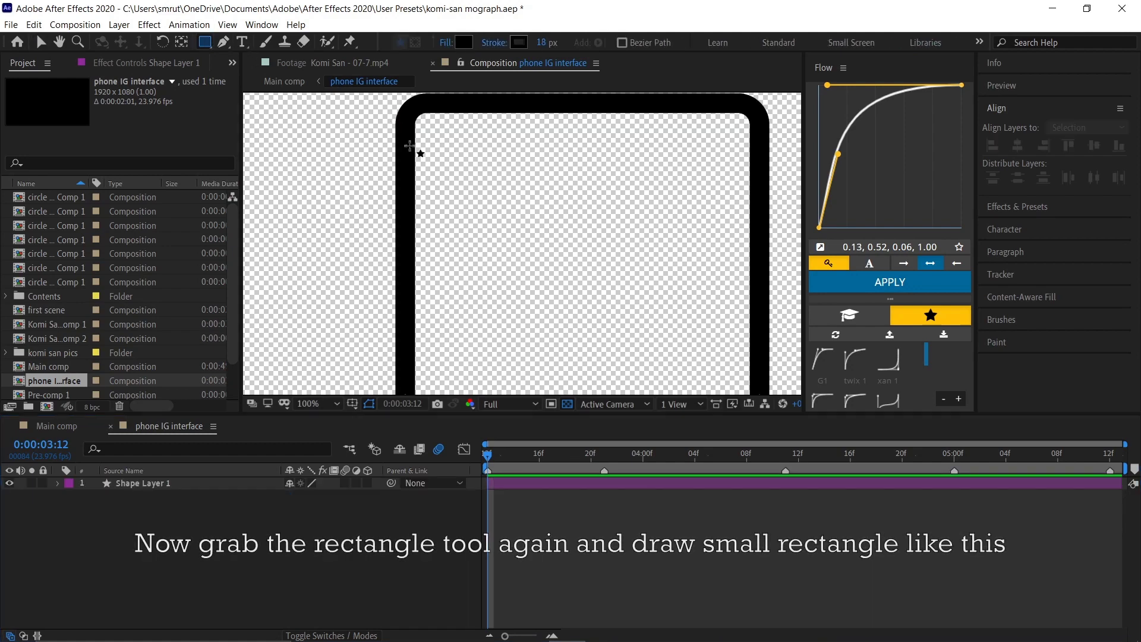
Step: Draw a small side button on the phone's left edge with roundness 15
drag(387, 180, 387, 184)
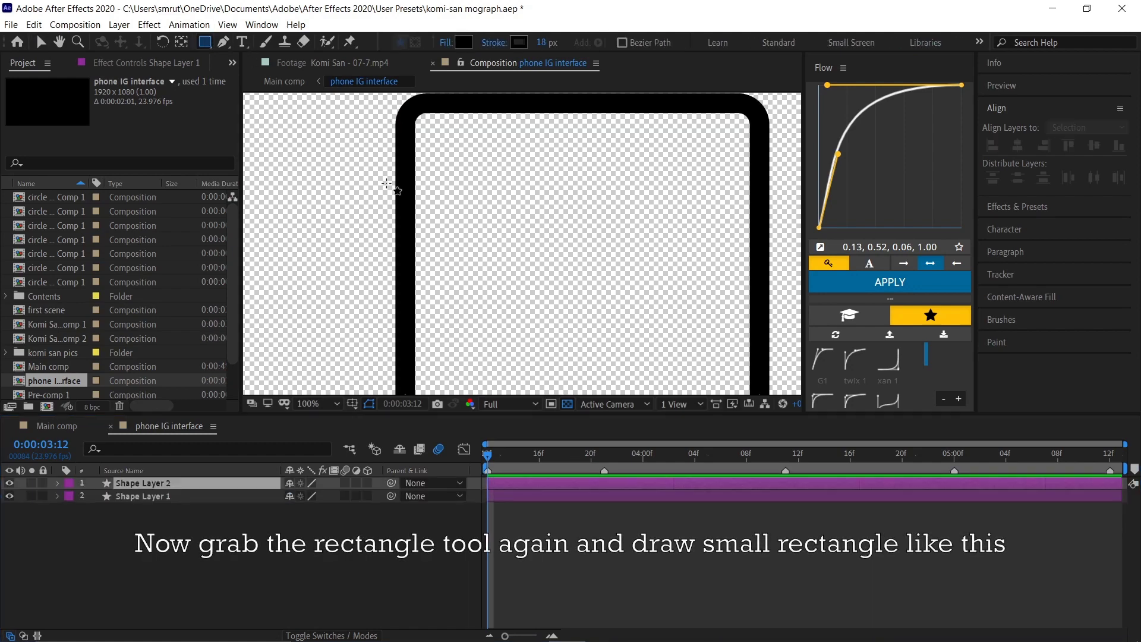
drag(392, 239, 391, 260)
click(58, 483)
click(84, 508)
click(97, 521)
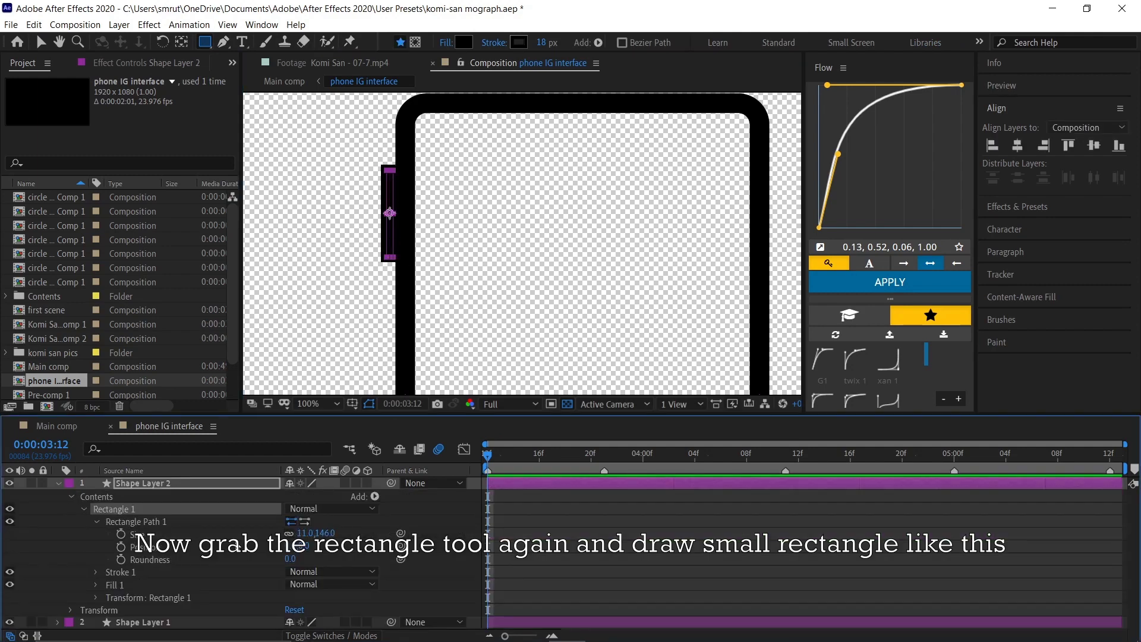
drag(291, 559, 303, 558)
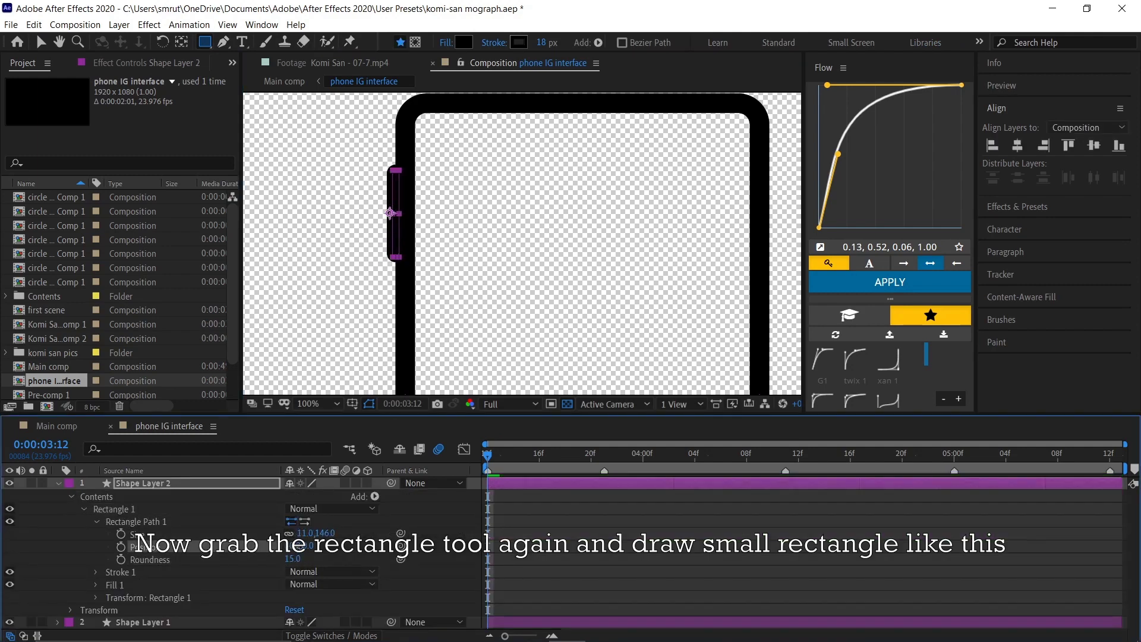
Step: Duplicate the side button and move the copy to the phone's right edge
key(F2)
key(v)
click(396, 216)
key(ctrl+d)
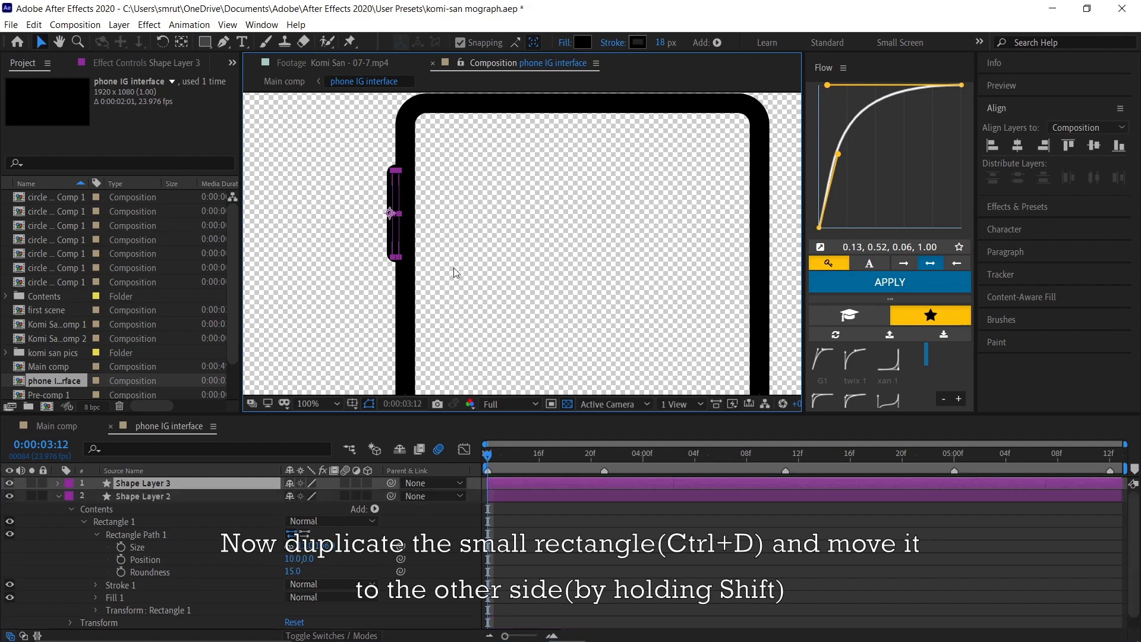
drag(394, 195, 767, 195)
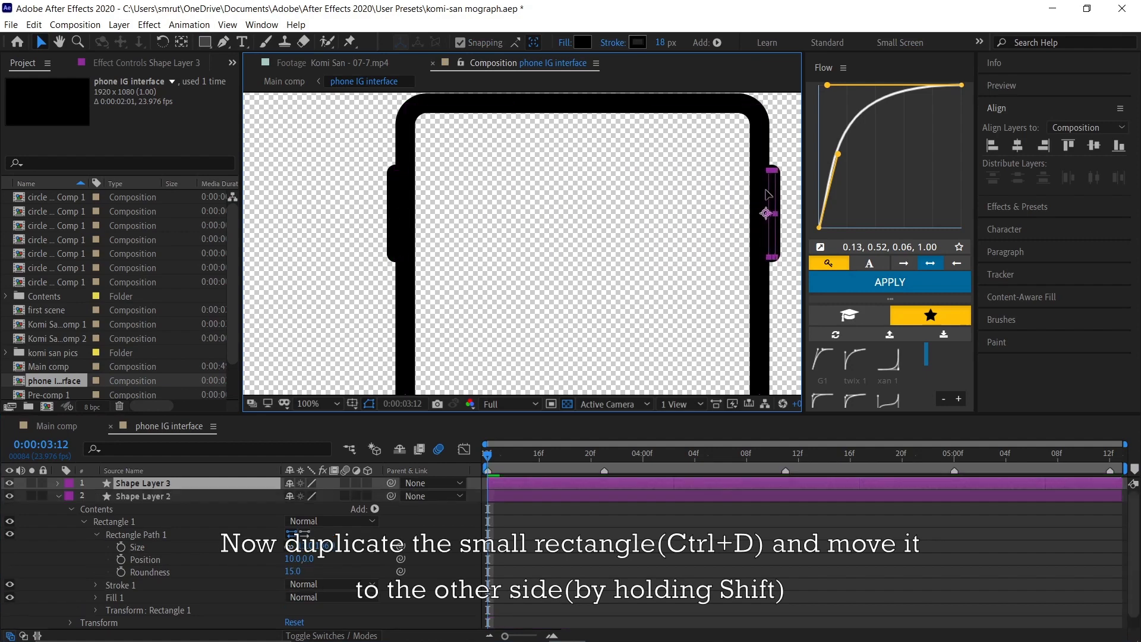
Step: Duplicate the left side button again and place the copy lower on the left edge
click(400, 194)
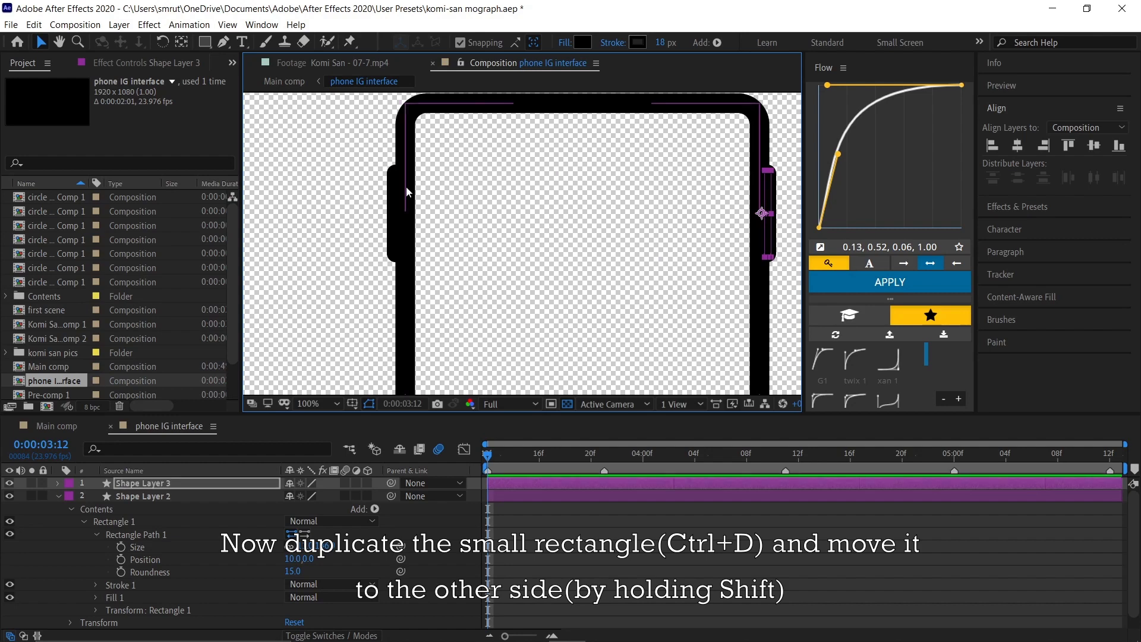
key(ctrl+d)
drag(396, 202, 394, 223)
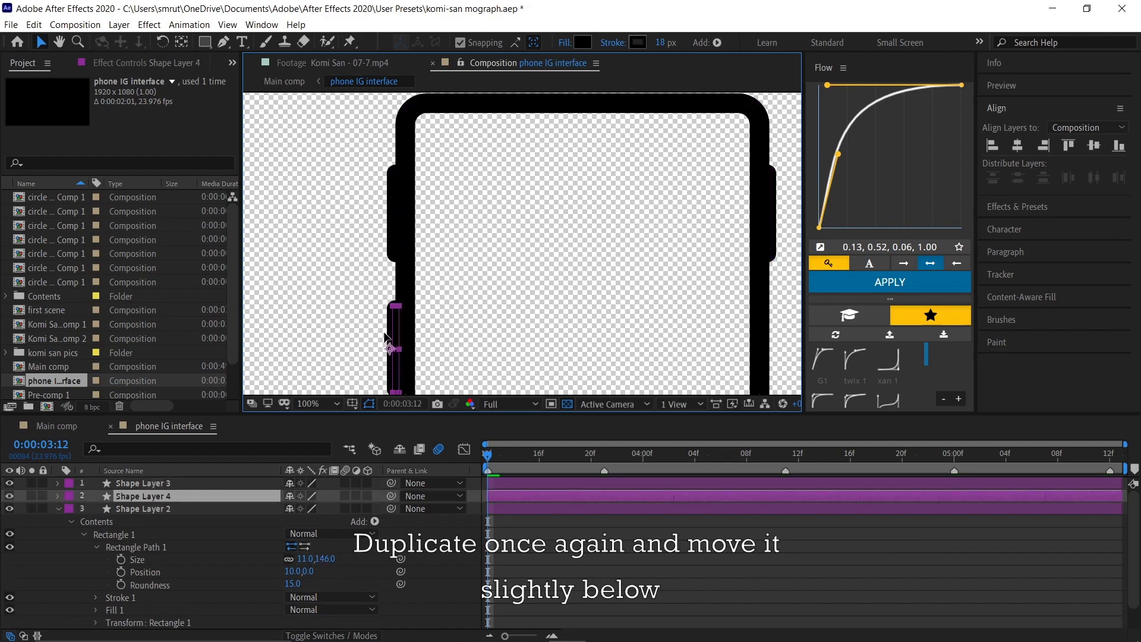
click(384, 334)
scroll(507, 268, down, 4)
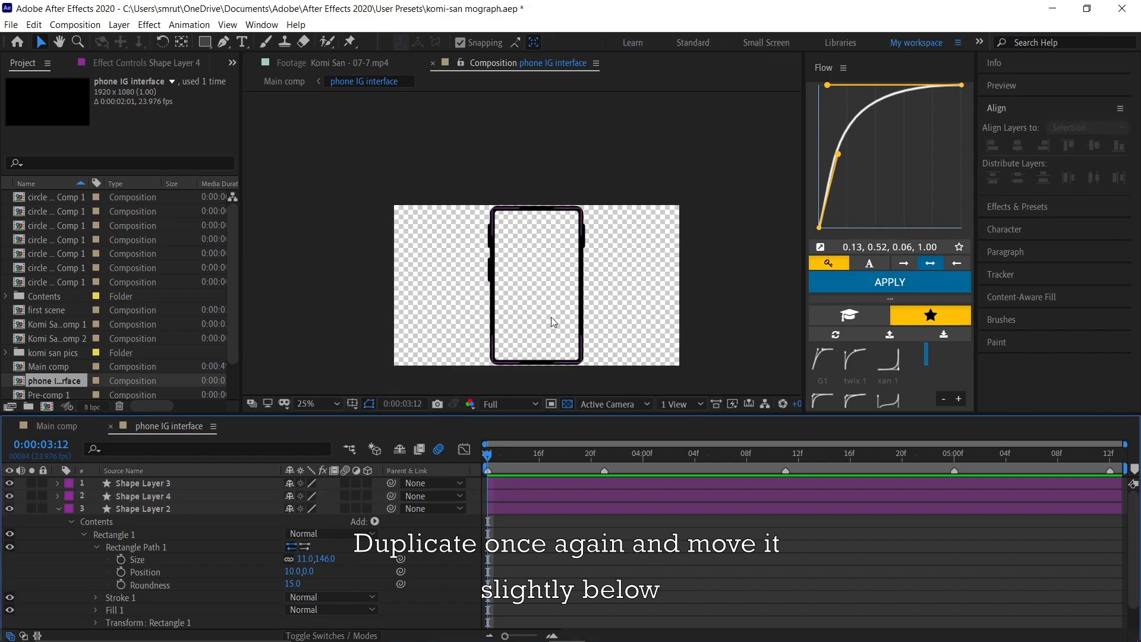
scroll(553, 321, up, 2)
scroll(510, 308, up, 2)
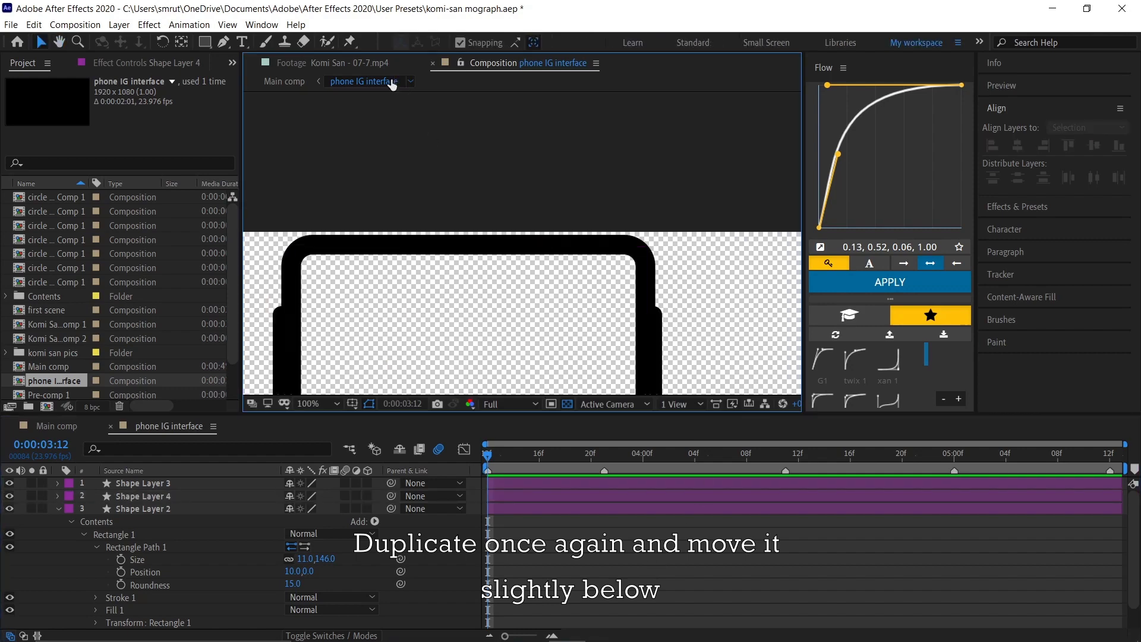
click(205, 41)
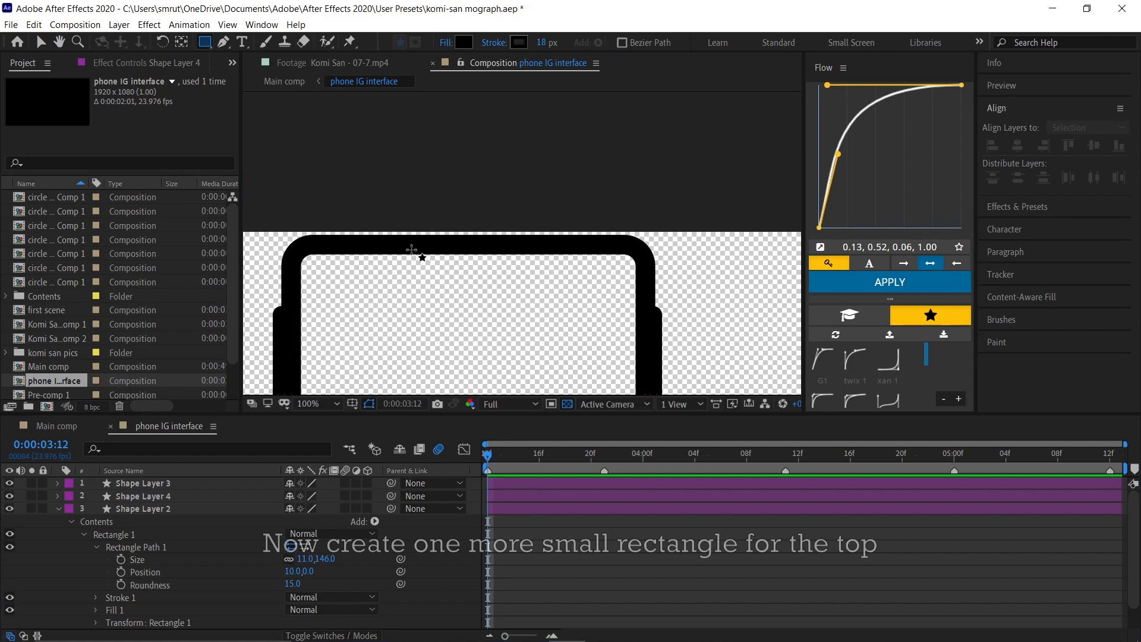
Step: Draw a 197 × 32 notch bar at the phone's top with roundness 42
click(405, 252)
drag(404, 253, 517, 265)
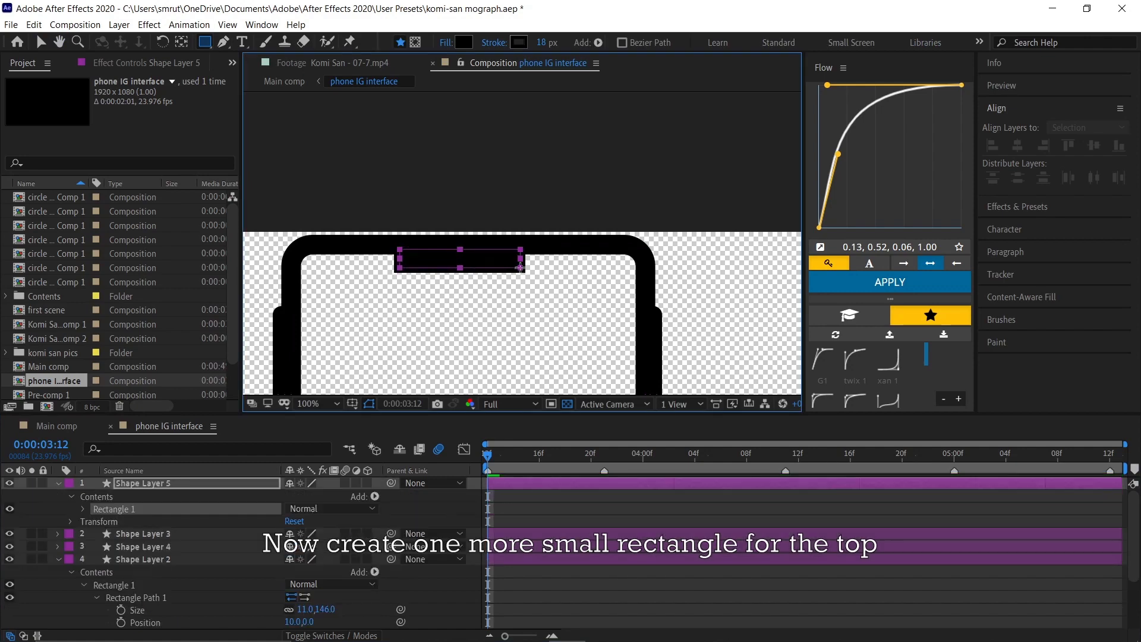
click(83, 509)
click(97, 521)
drag(291, 558, 315, 559)
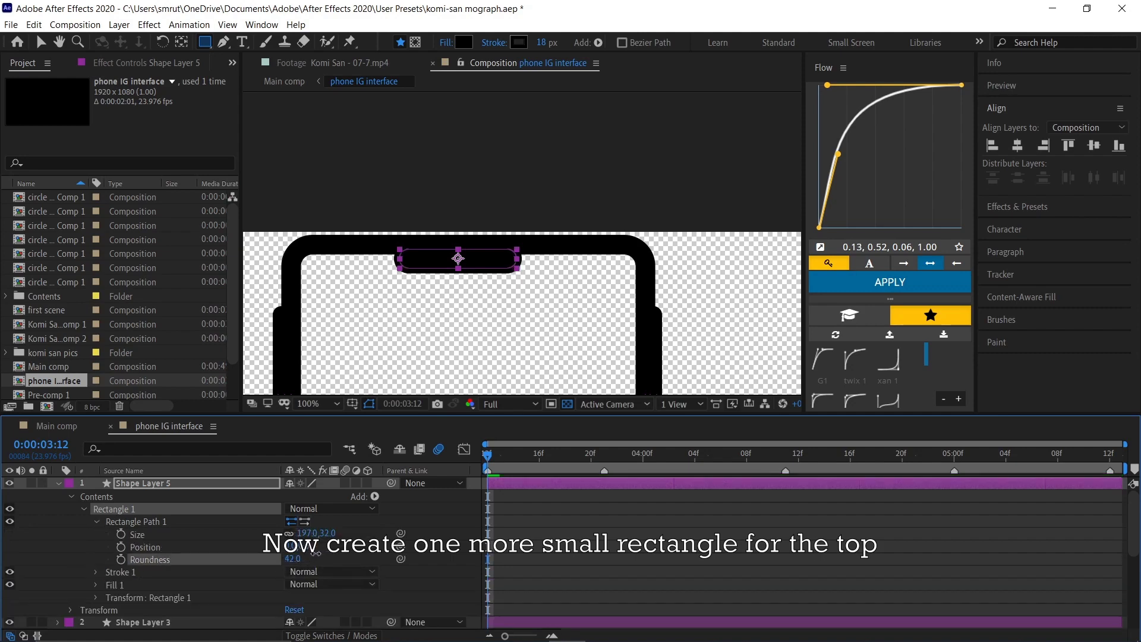
Step: Centre the notch horizontally and fit the whole phone in the viewer
key(v)
click(476, 263)
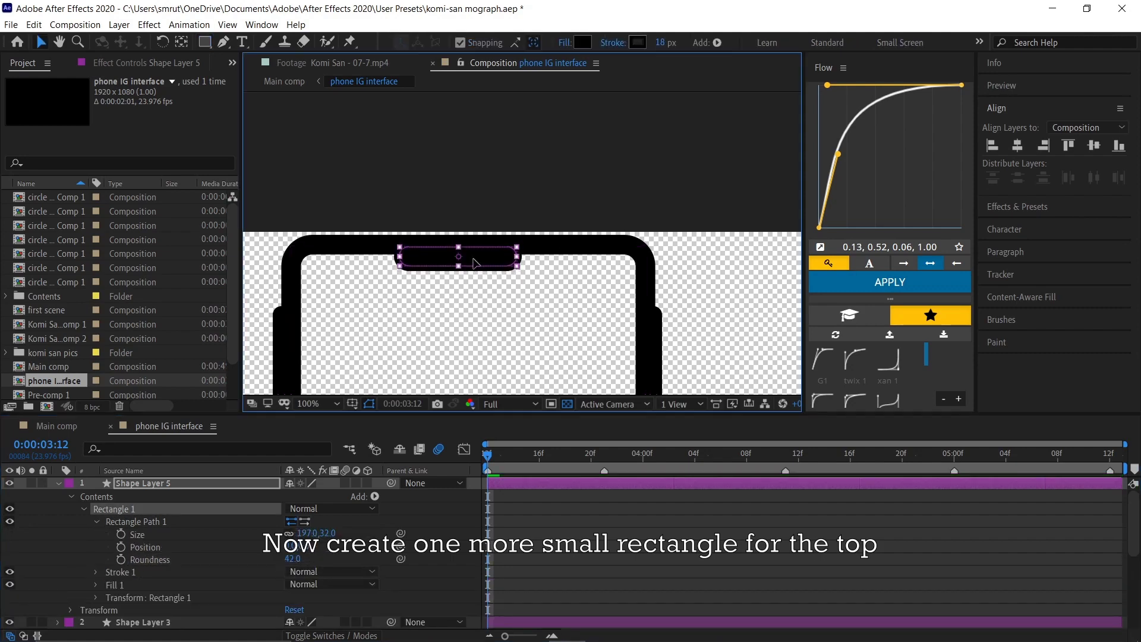
click(542, 380)
click(469, 270)
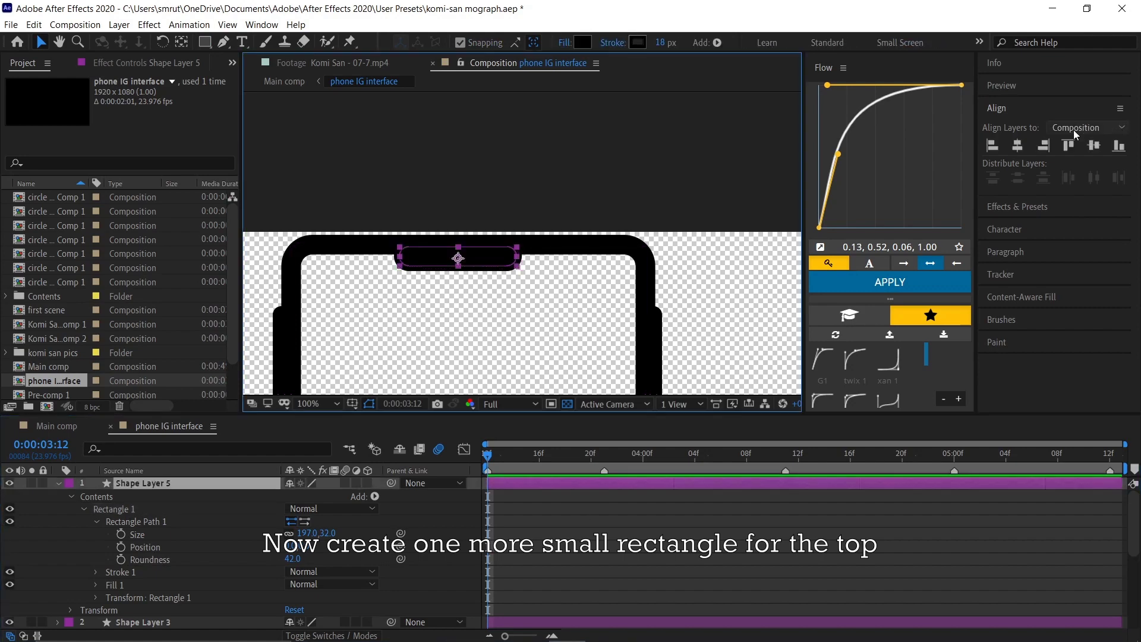
click(1018, 146)
click(315, 403)
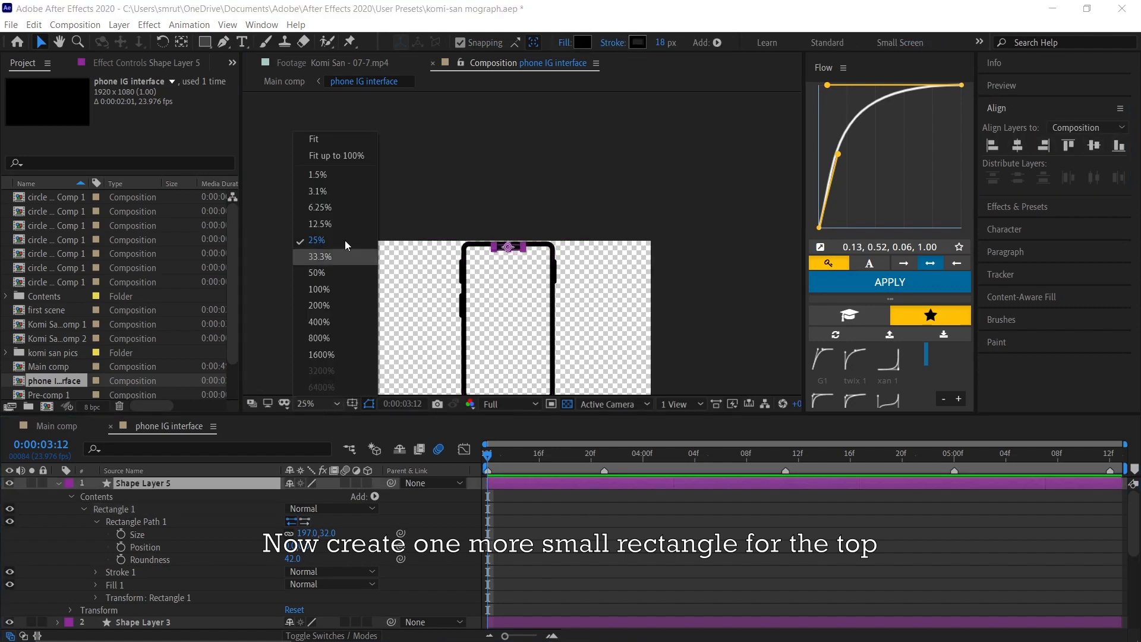
click(333, 133)
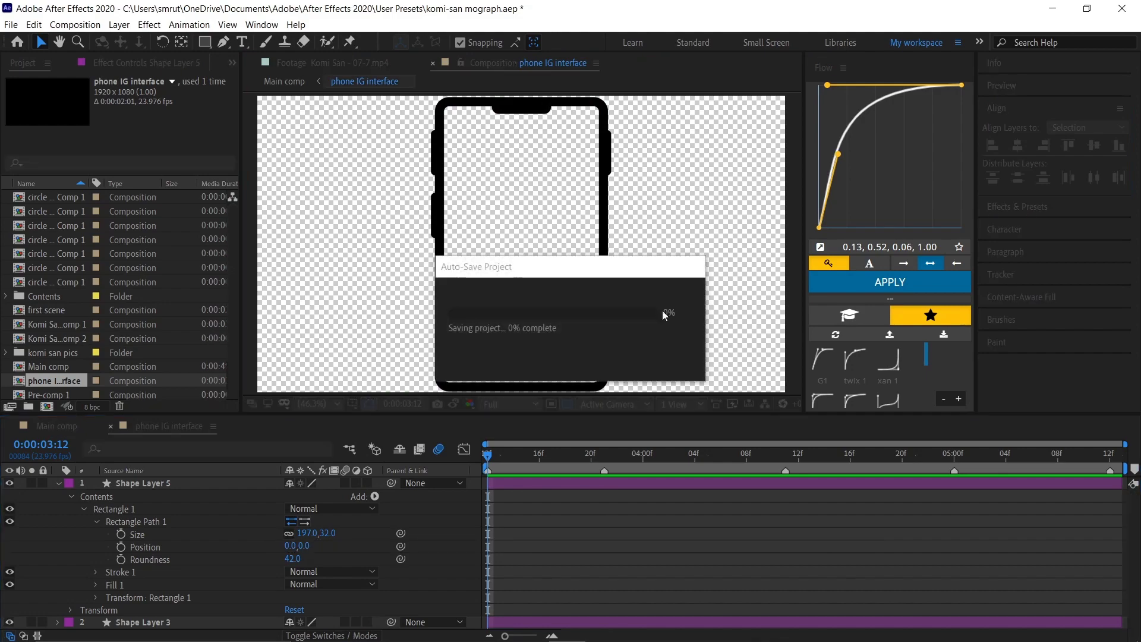
Step: Pre-compose all five shape layers into a composition named 'phone', moving all attributes
key(u)
key(ctrl+a)
click(530, 306)
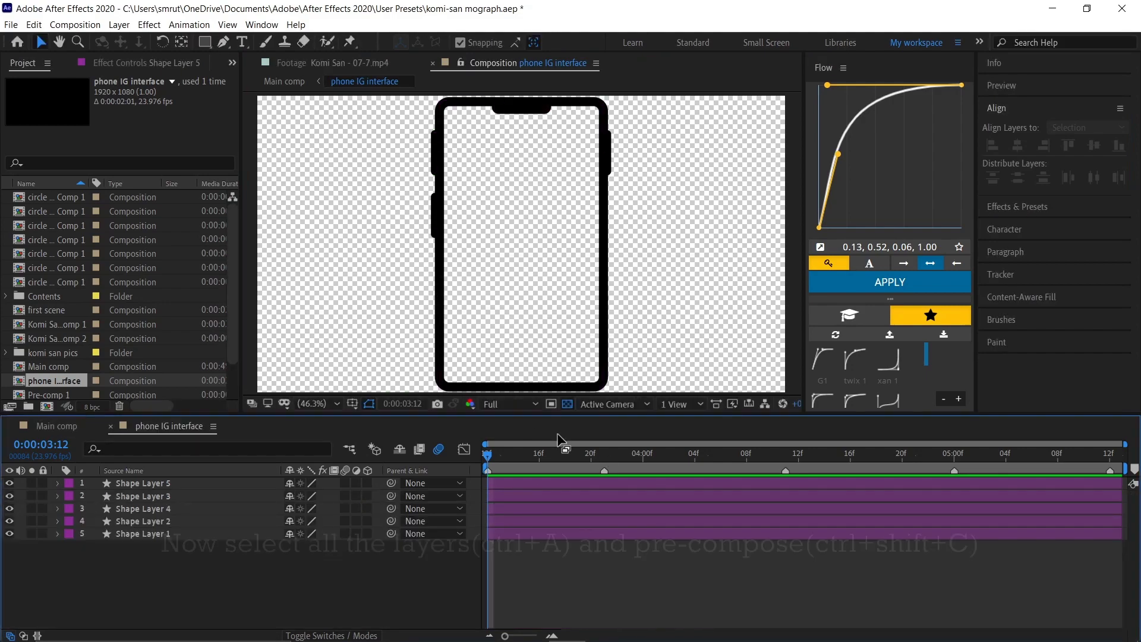
key(ctrl+a)
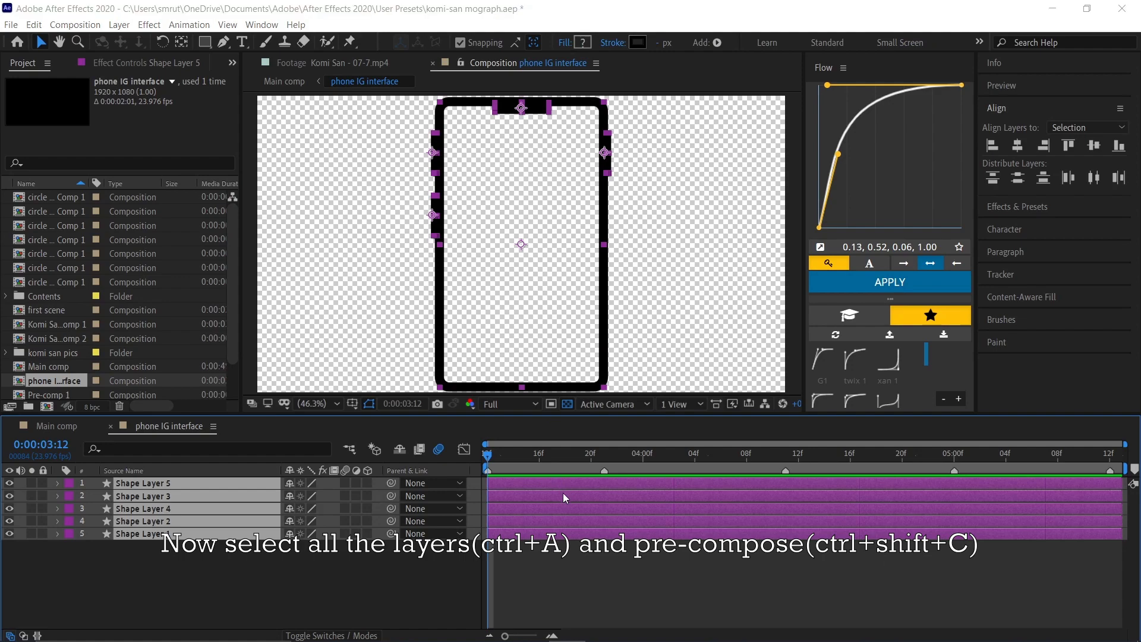
key(ctrl+shift+c)
text(ph)
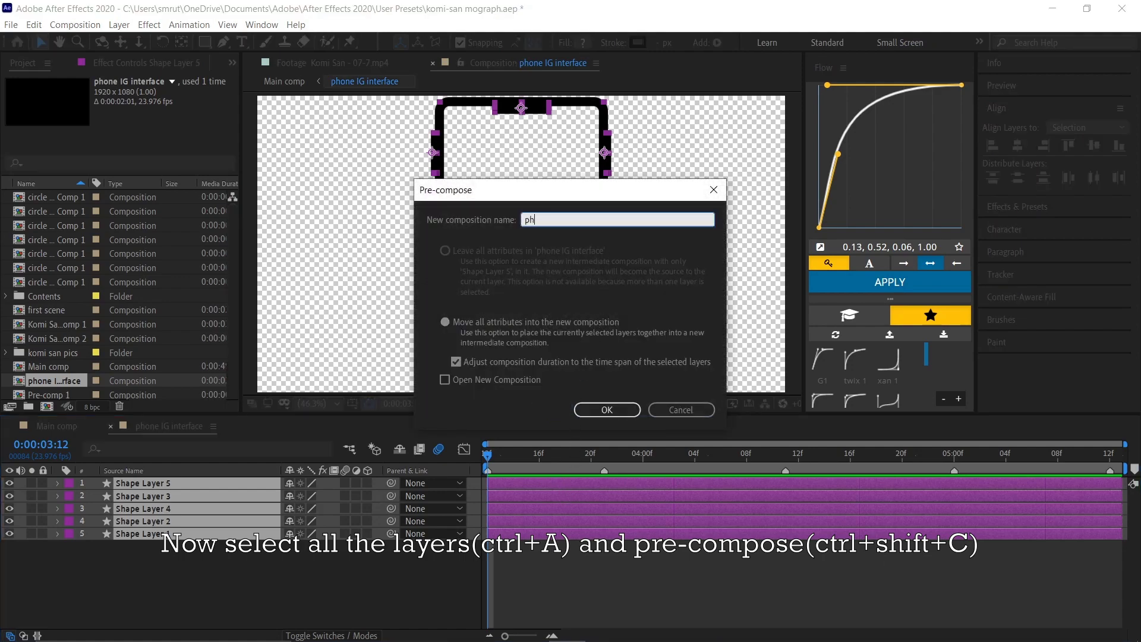
text(ine)
key(BackSpace)
key(BackSpace)
key(BackSpace)
text(on)
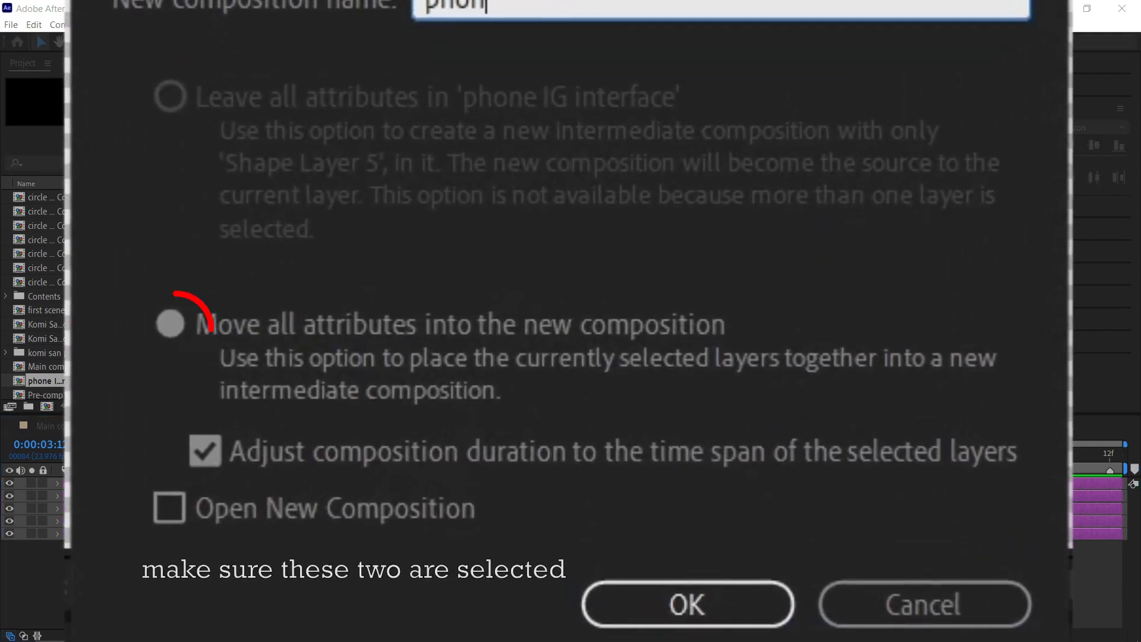
text(e)
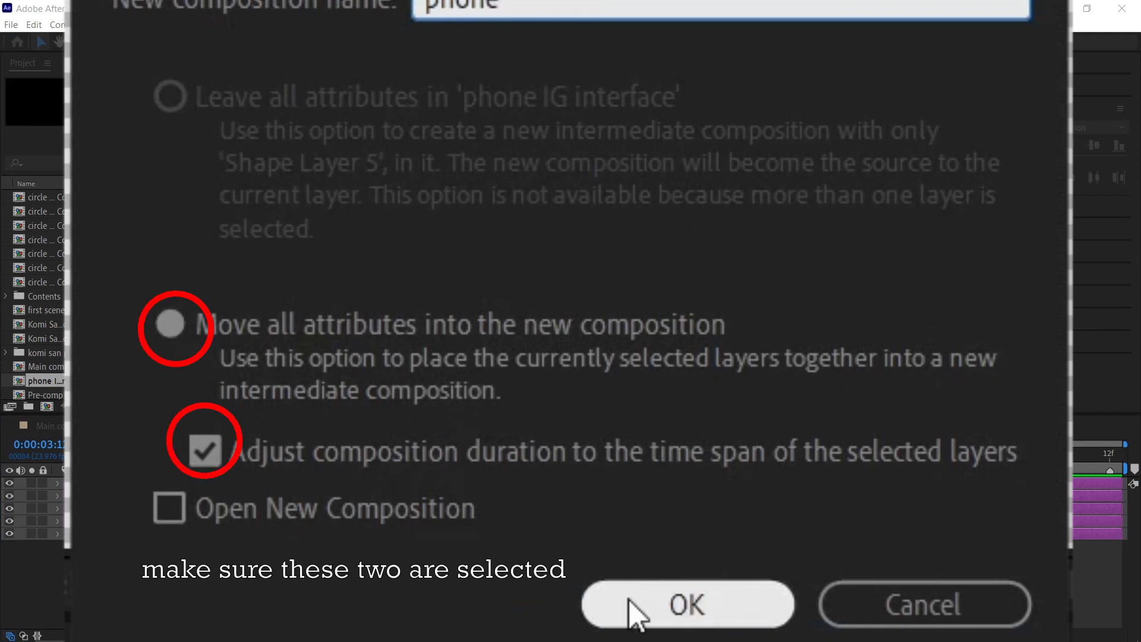
click(629, 600)
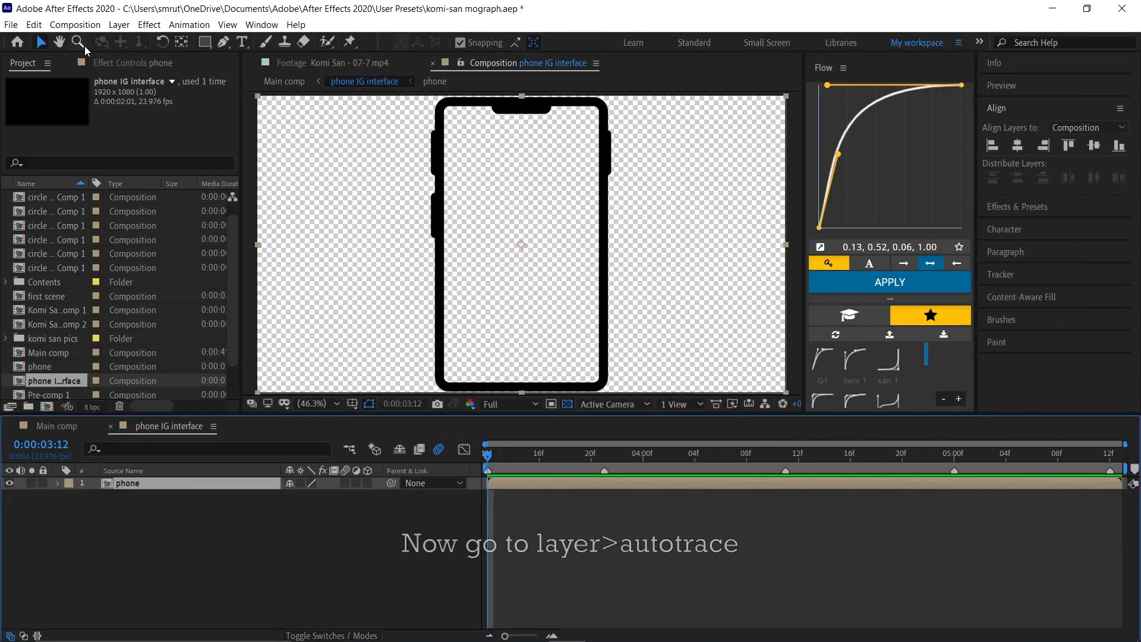
Step: Auto-trace the phone layer using the current frame only
click(122, 25)
click(178, 435)
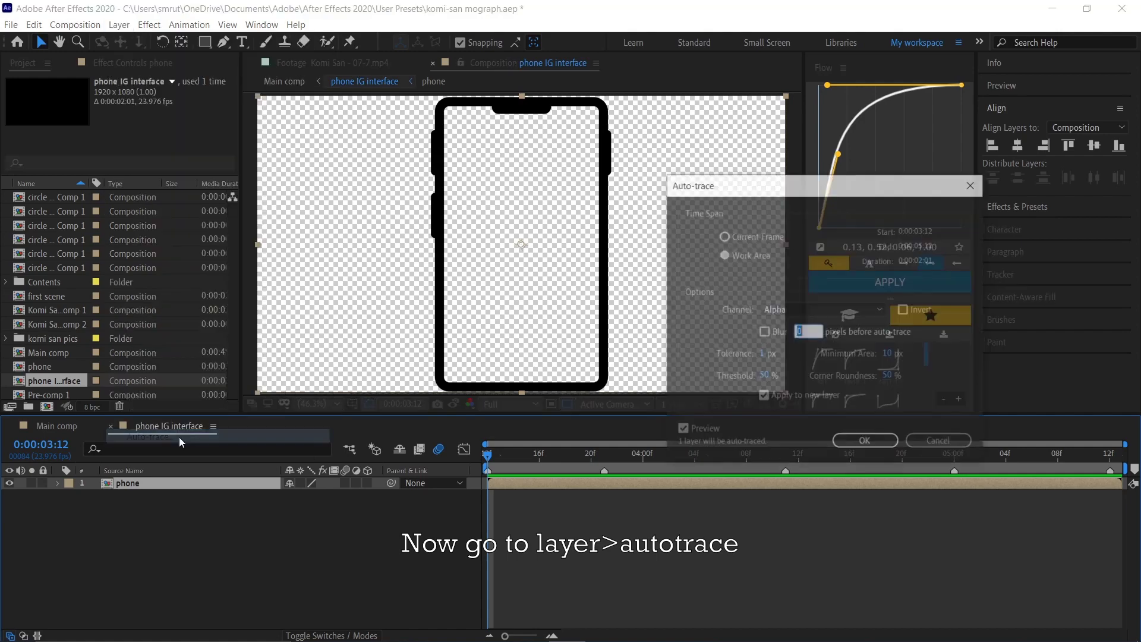
click(762, 244)
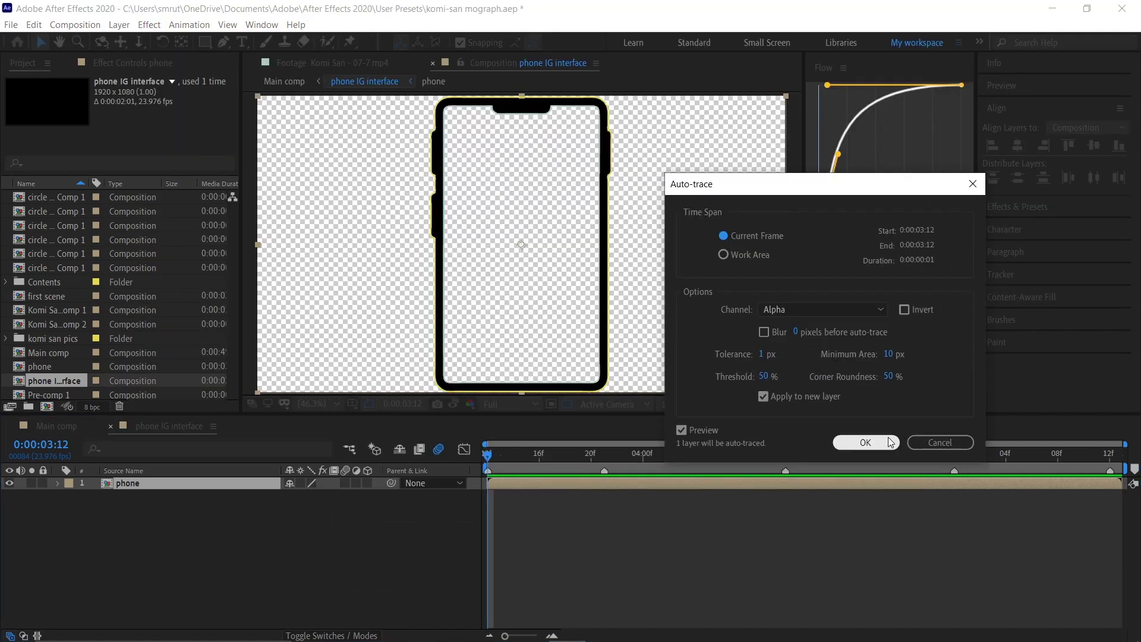
click(886, 444)
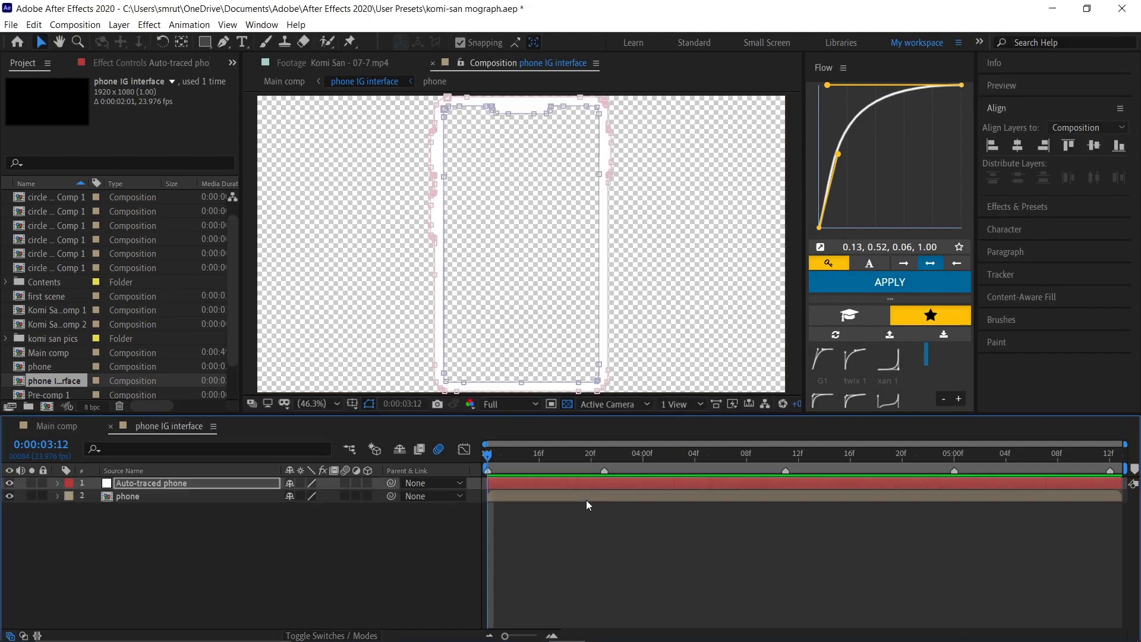
Step: Move the Auto-traced phone layer below phone and apply the Fill effect
click(556, 483)
key(ctrl+bracketleft)
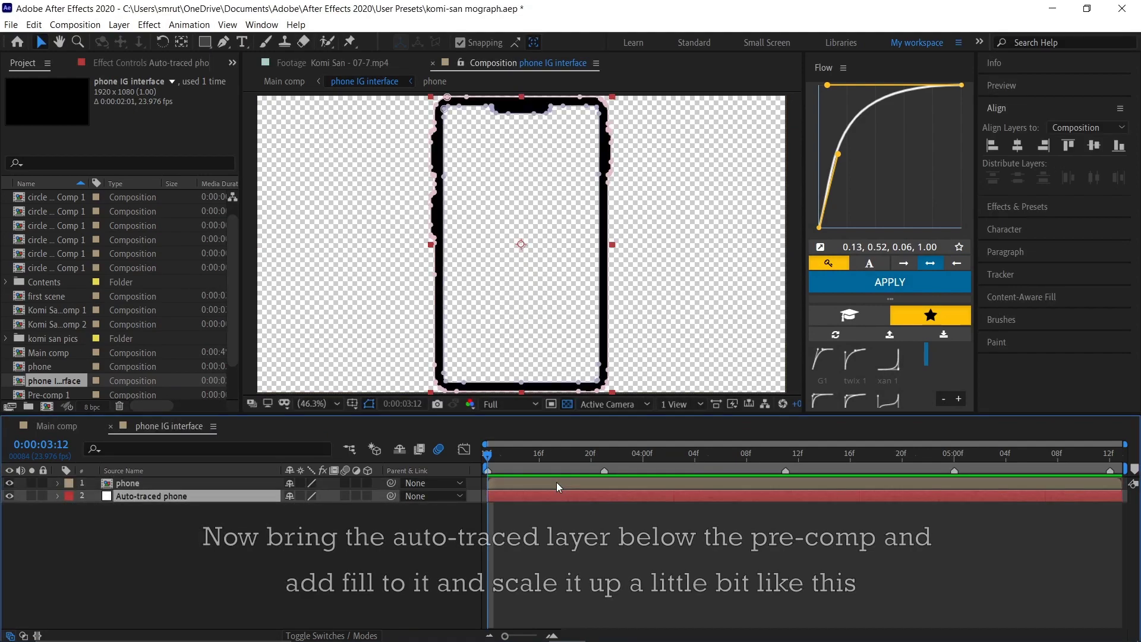
key(ctrl+space)
text(fill)
key(Return)
click(581, 590)
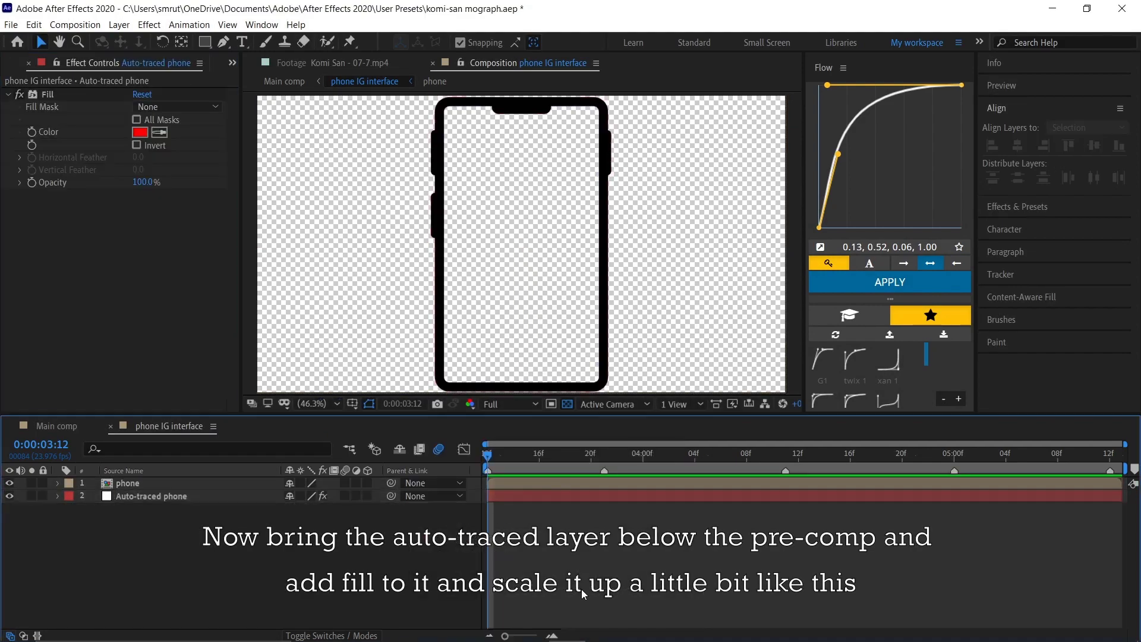
Step: Scale the traced outline to 105 × 101% and shift its fill colour toward blue
click(518, 496)
key(s)
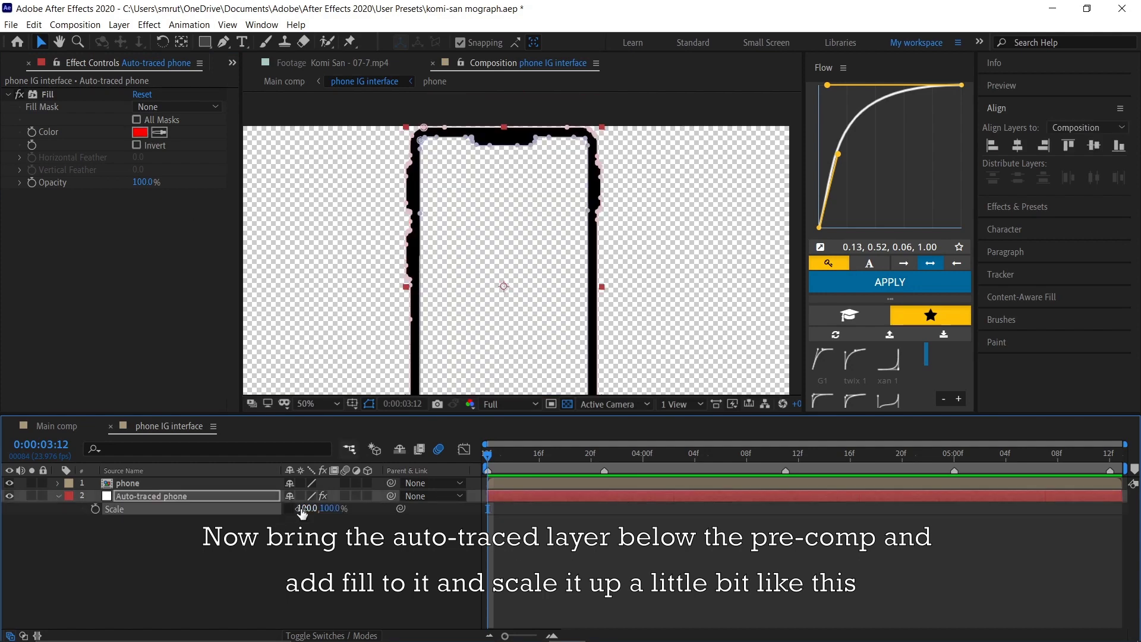
drag(300, 509, 309, 508)
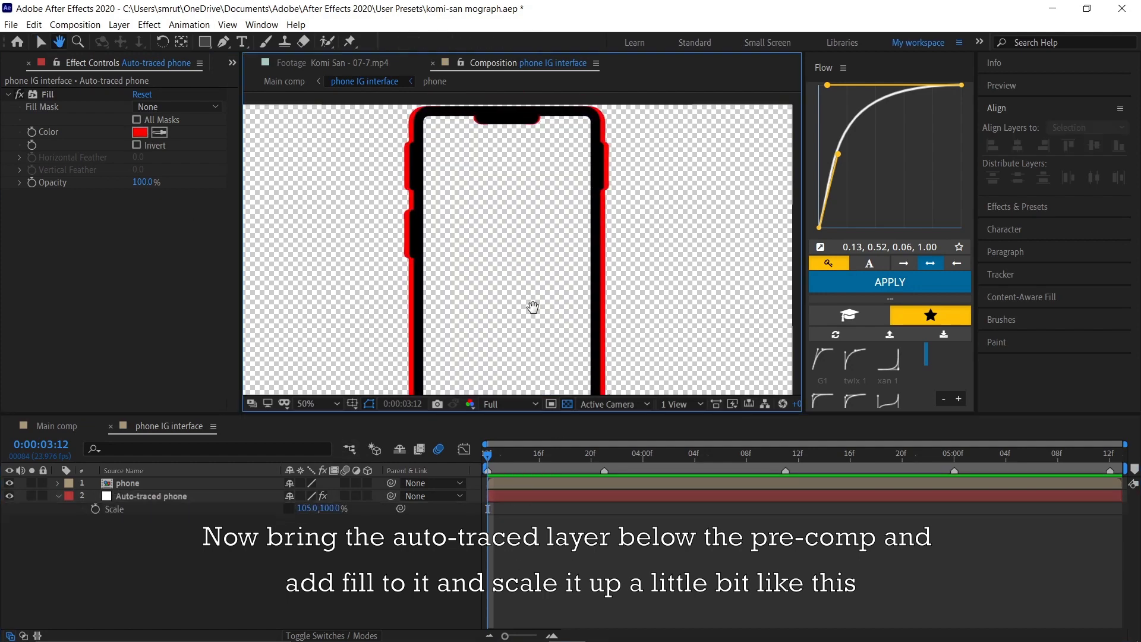
mouse_move(533, 306)
mouse_down()
mouse_move(537, 247)
mouse_move(523, 312)
mouse_up()
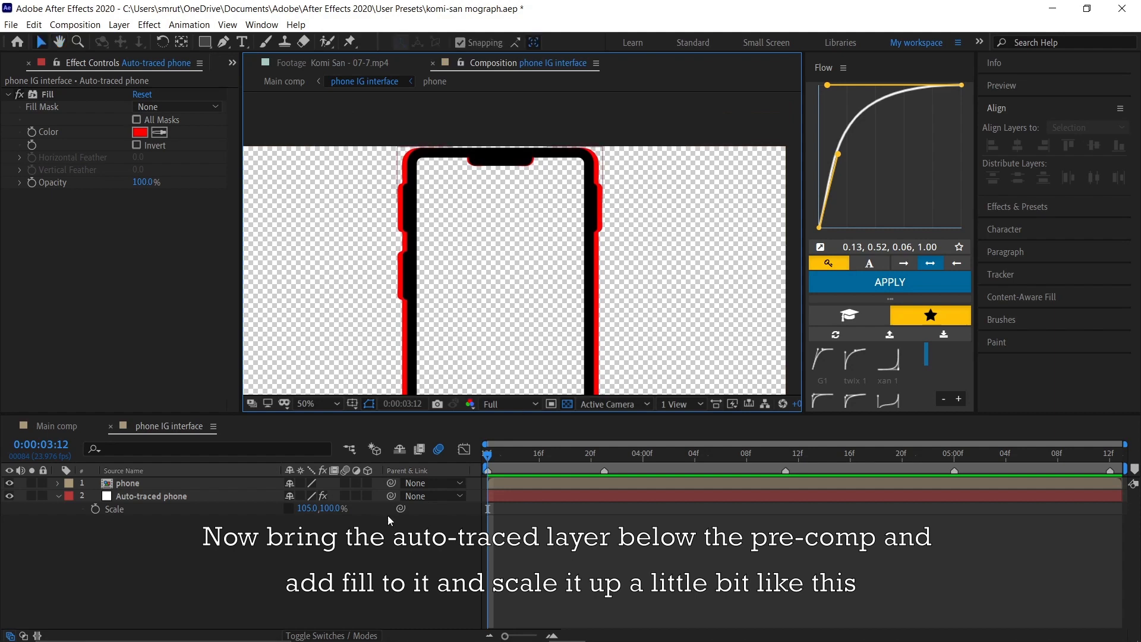
drag(330, 509, 334, 508)
click(141, 132)
drag(698, 424, 703, 501)
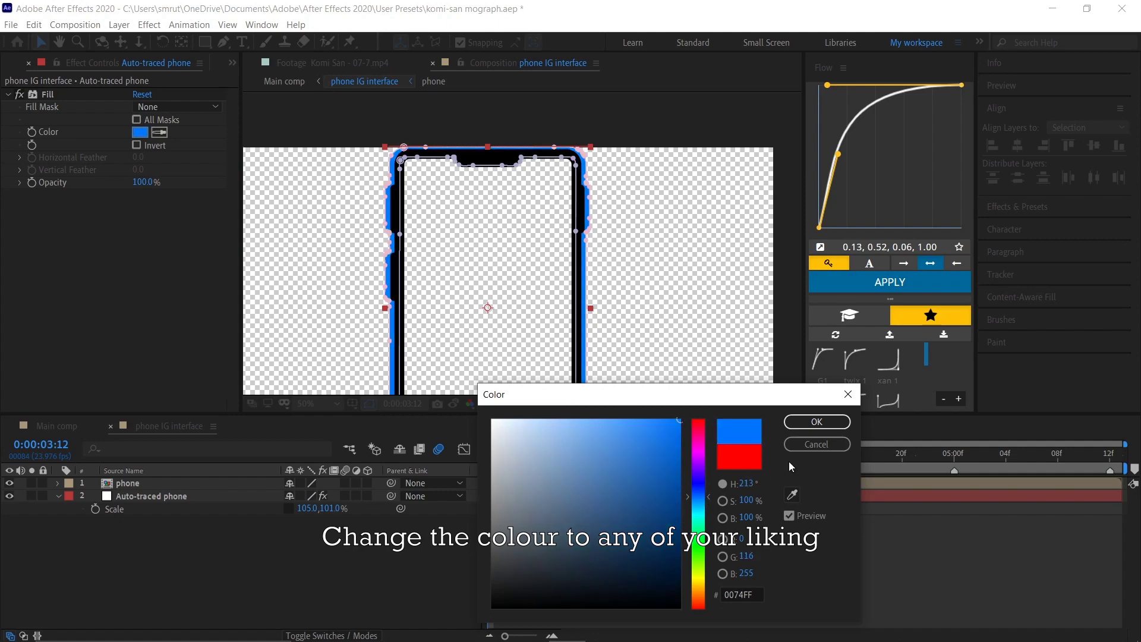
Step: Confirm the blue fill and reshape the traced mask vertices around the notch
click(817, 421)
click(630, 618)
click(152, 495)
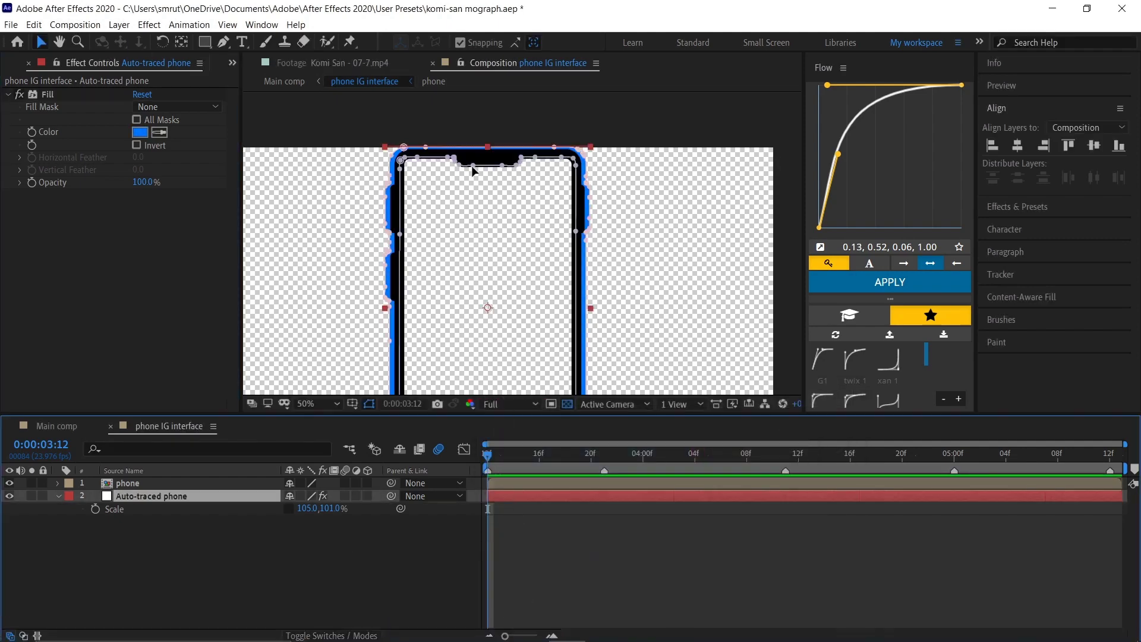
scroll(552, 323, up, 5)
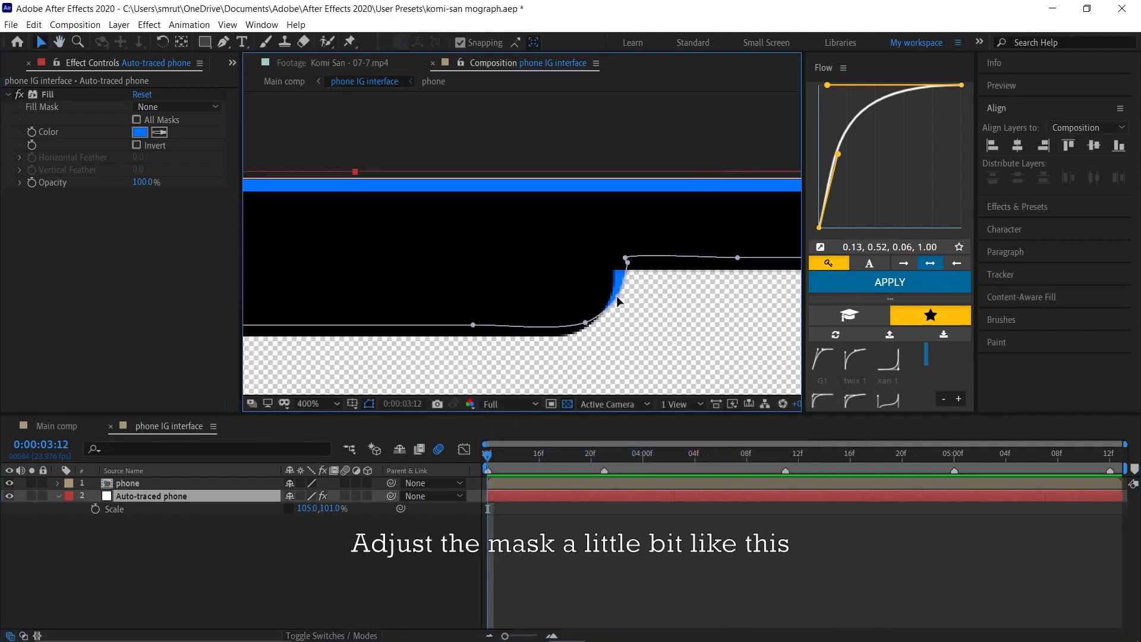
click(626, 263)
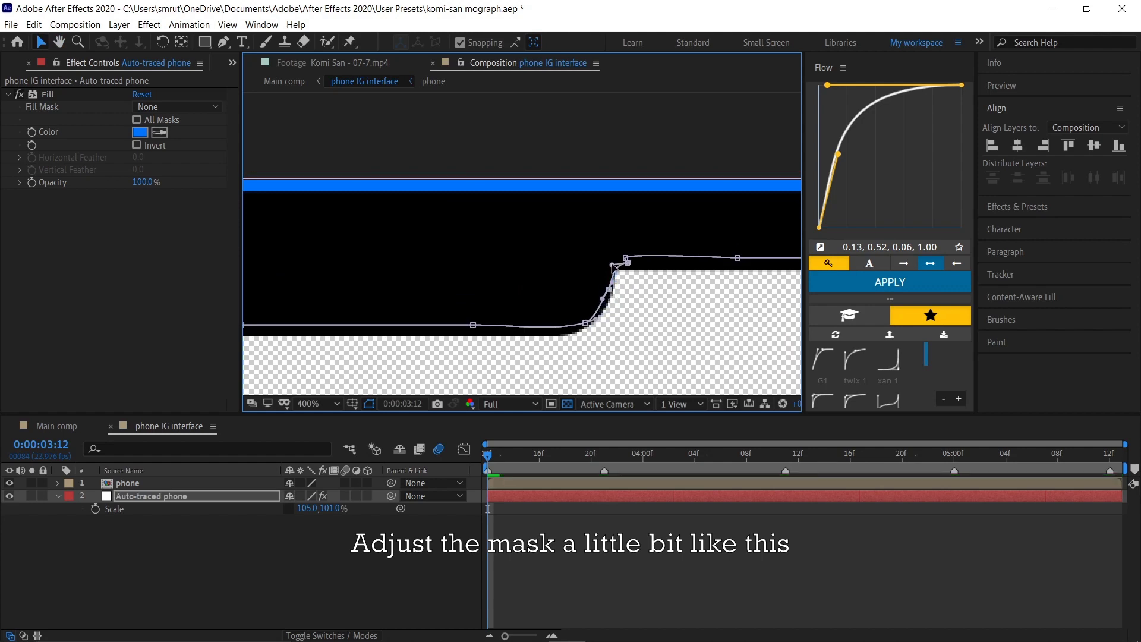
drag(627, 277, 901, 320)
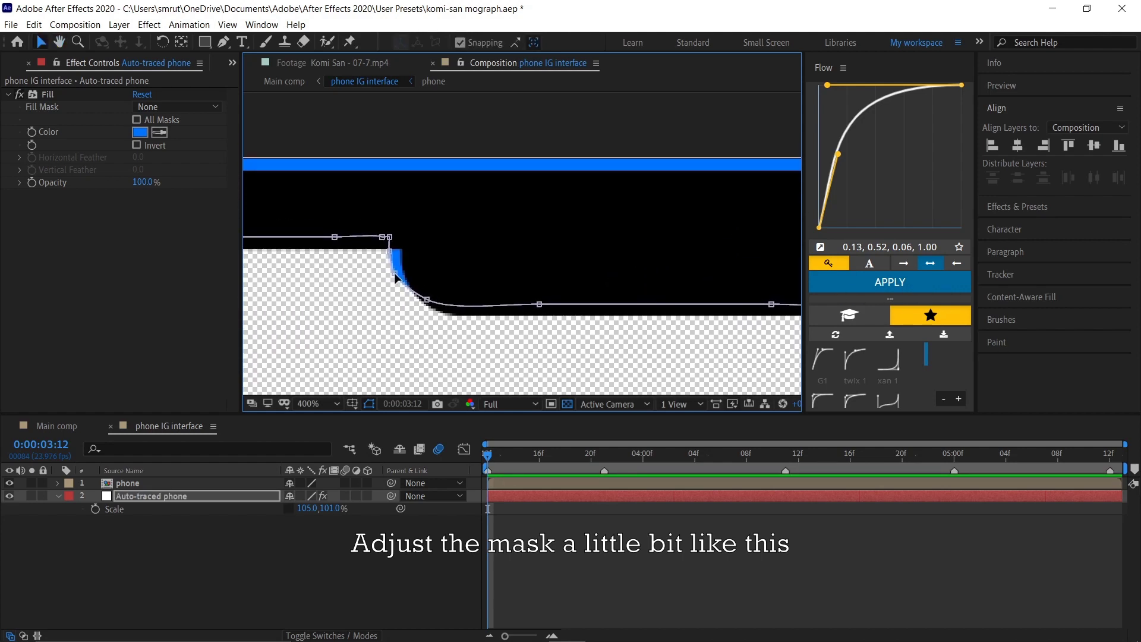
mouse_move(398, 274)
mouse_down()
mouse_move(413, 269)
mouse_move(398, 243)
mouse_up()
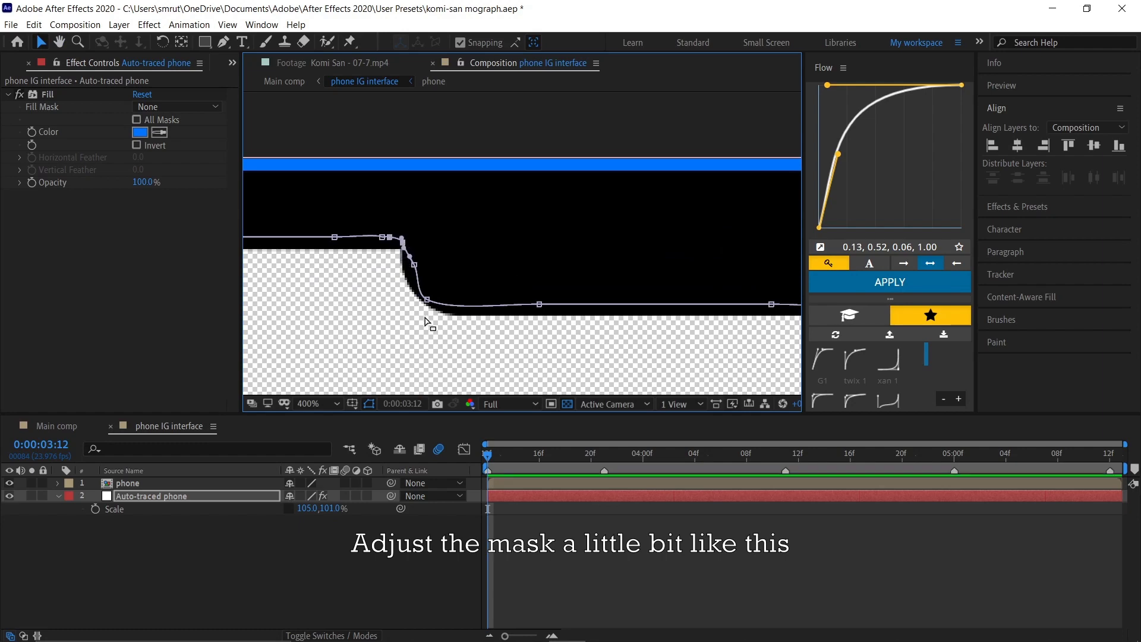
Step: Finish smoothing the mask along the side edges and fit the whole phone in view
scroll(416, 285, down, 3)
scroll(434, 326, up, 3)
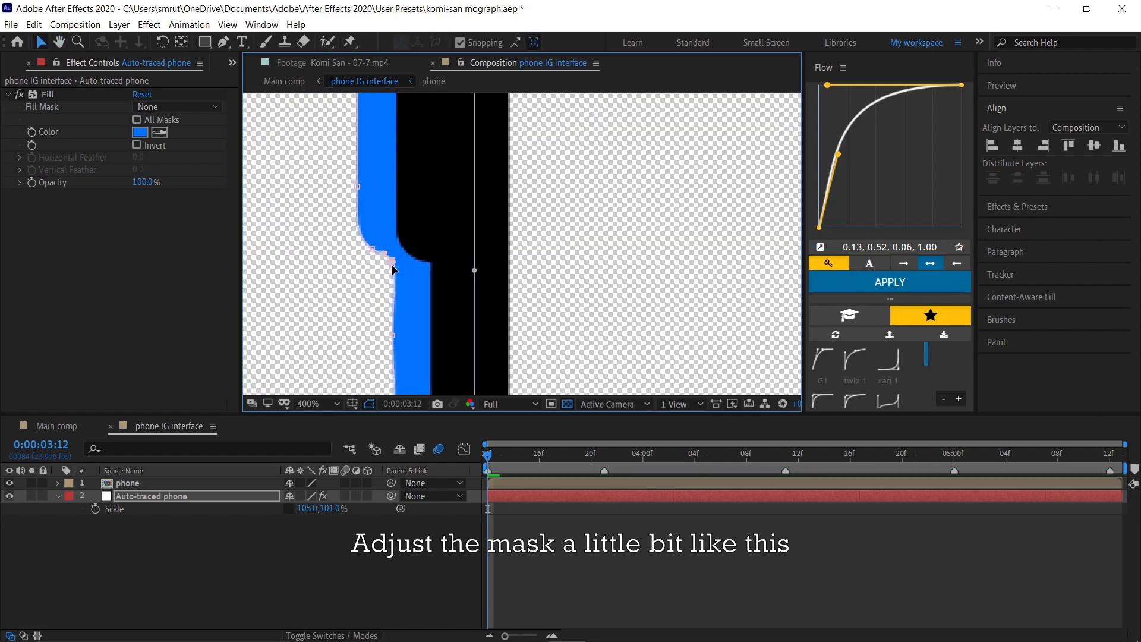
scroll(570, 313, down, 6)
scroll(456, 211, up, 4)
scroll(456, 211, down, 4)
scroll(548, 191, up, 4)
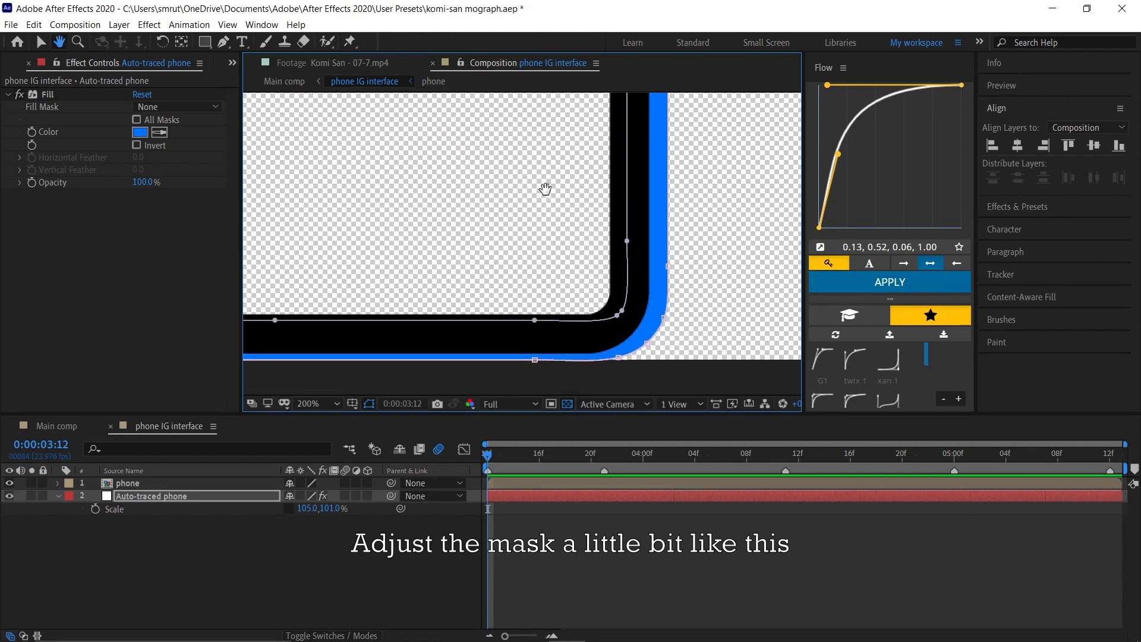
key(v)
scroll(532, 245, up, 2)
scroll(627, 293, up, 2)
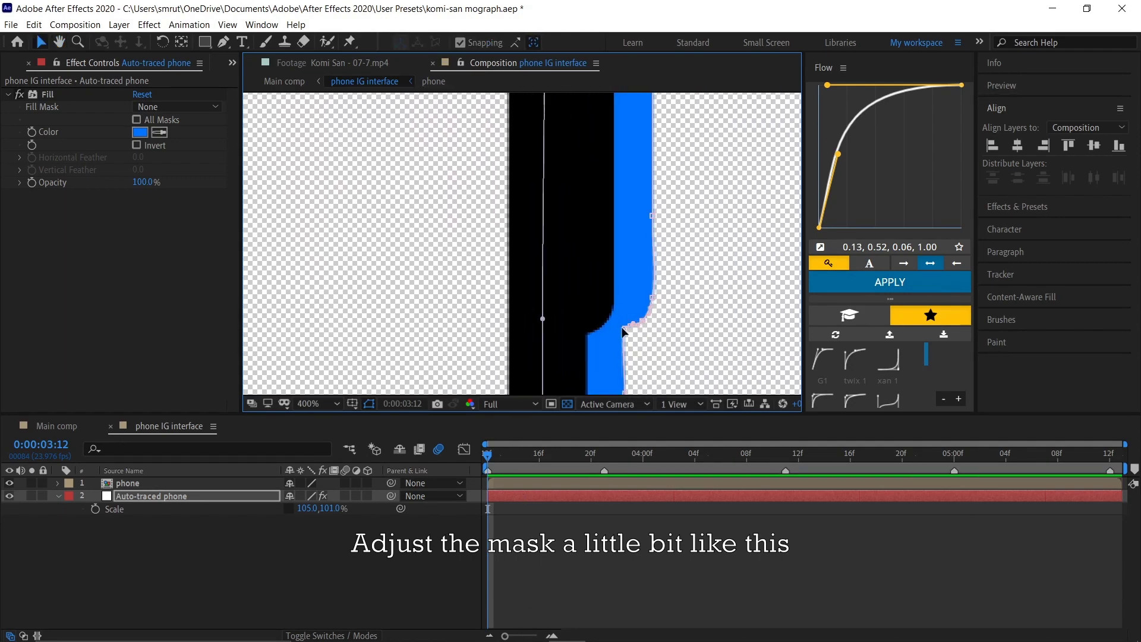
scroll(650, 365, up, 1)
scroll(654, 353, right, 4)
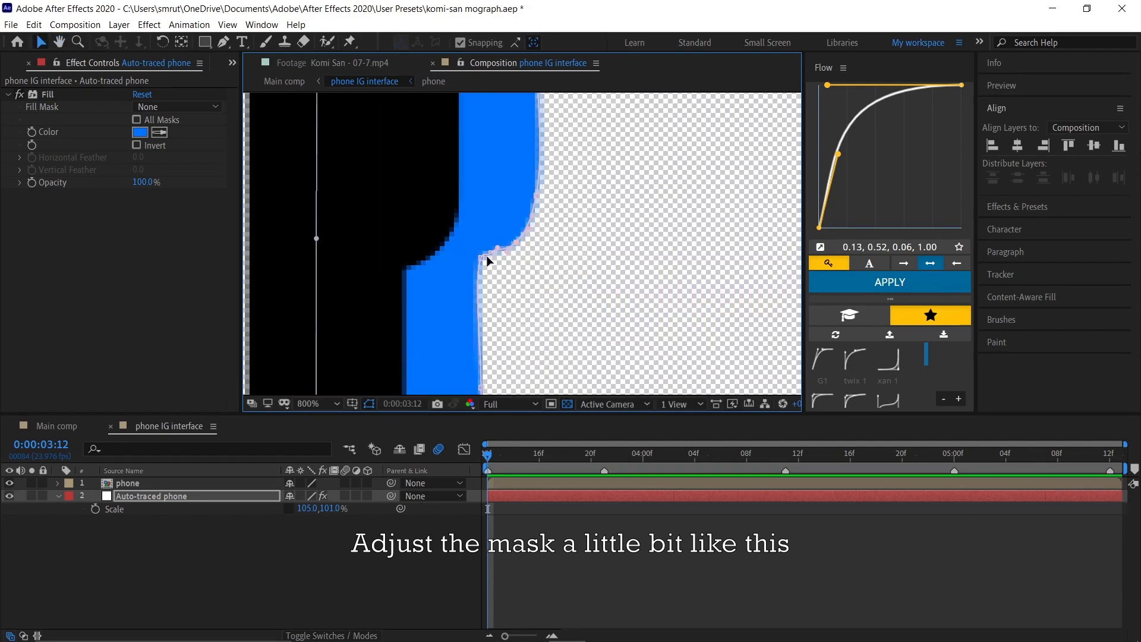
key(shift+slash)
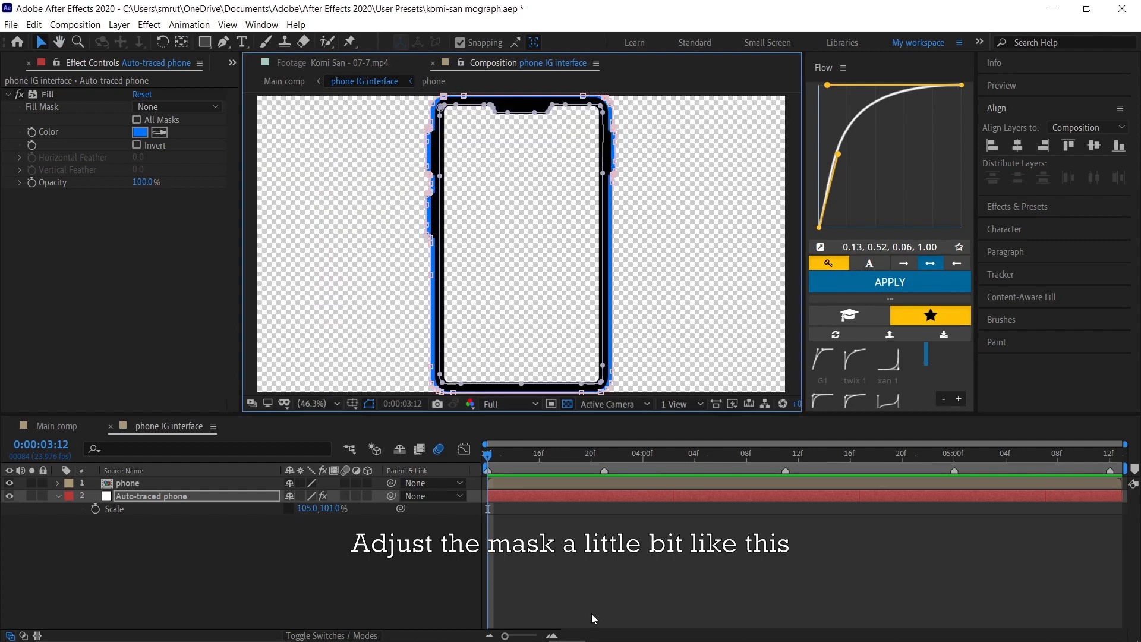
click(453, 517)
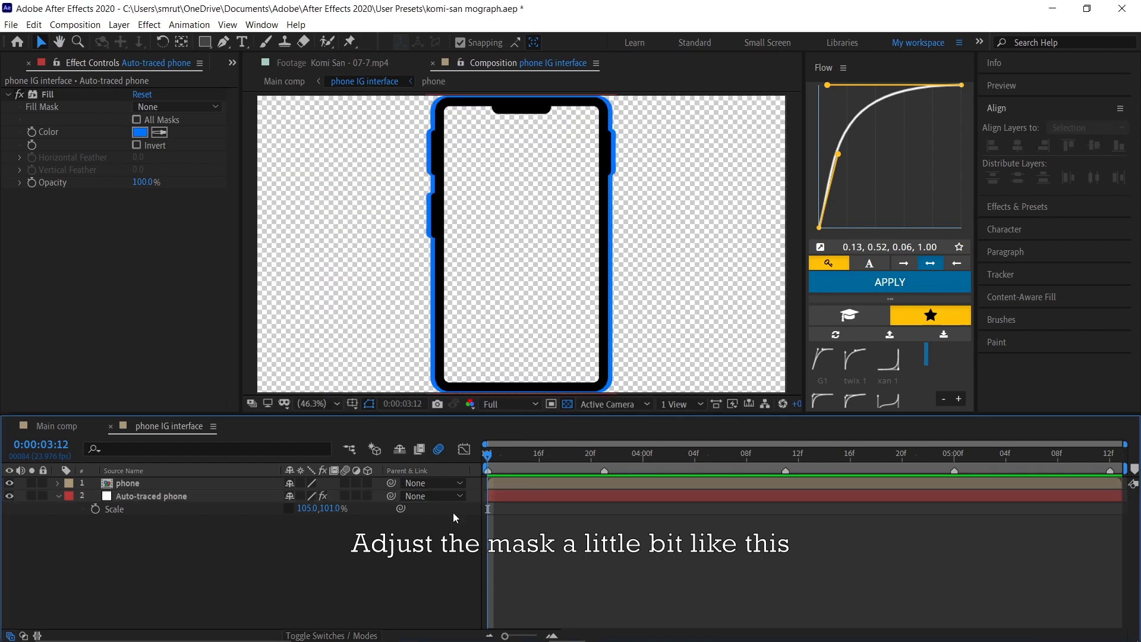
Step: Set new rectangles to a white fill with no stroke
click(203, 43)
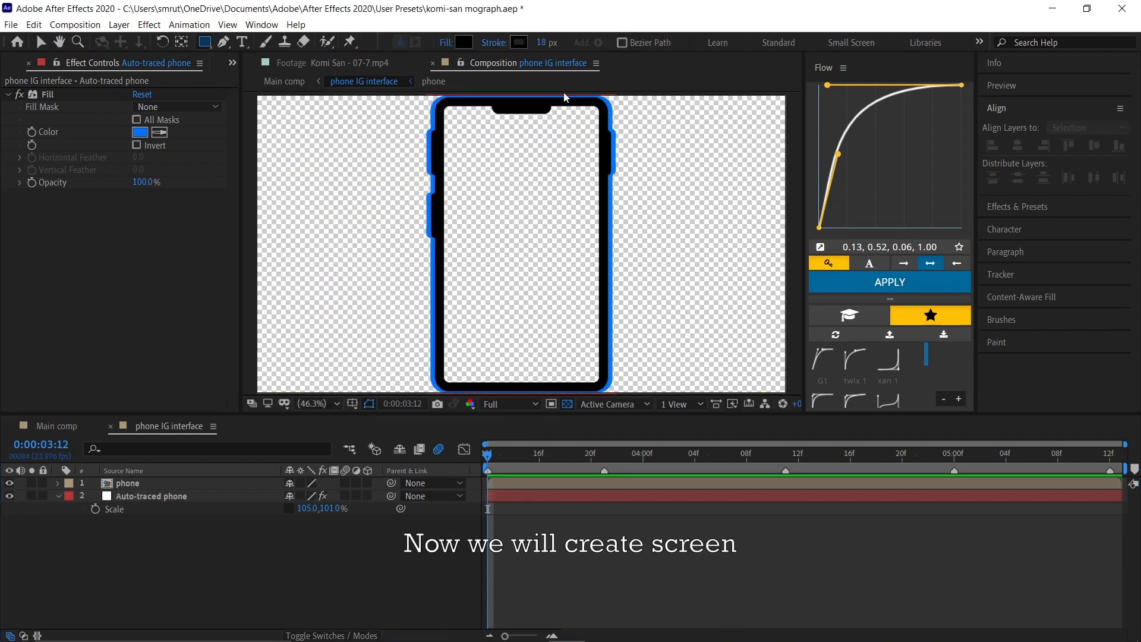
click(467, 42)
drag(535, 451, 425, 391)
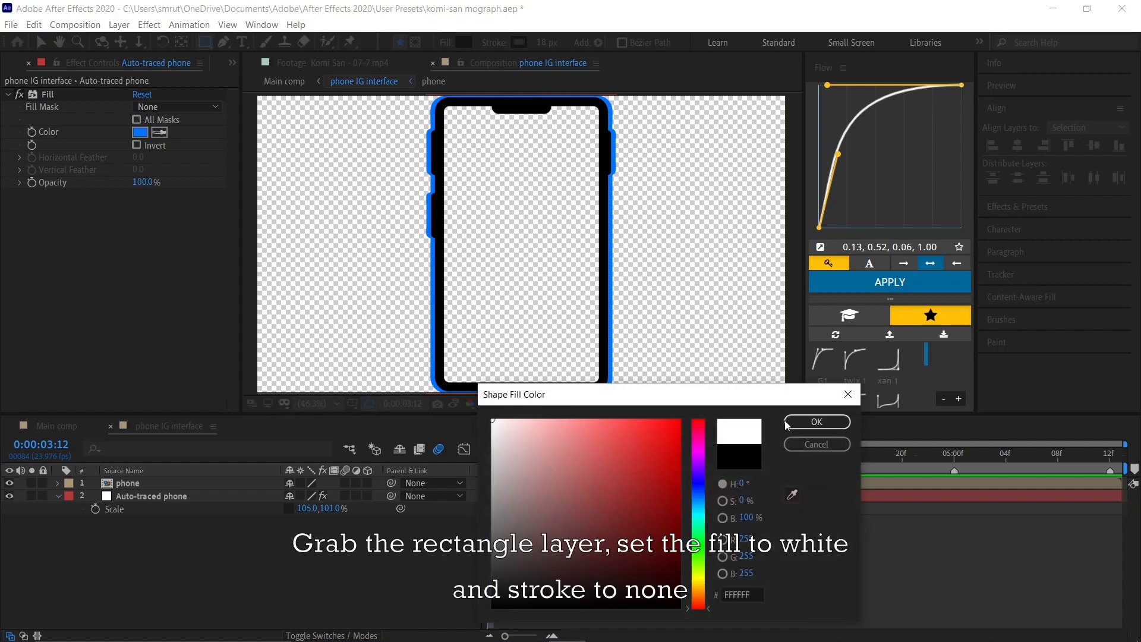
click(811, 422)
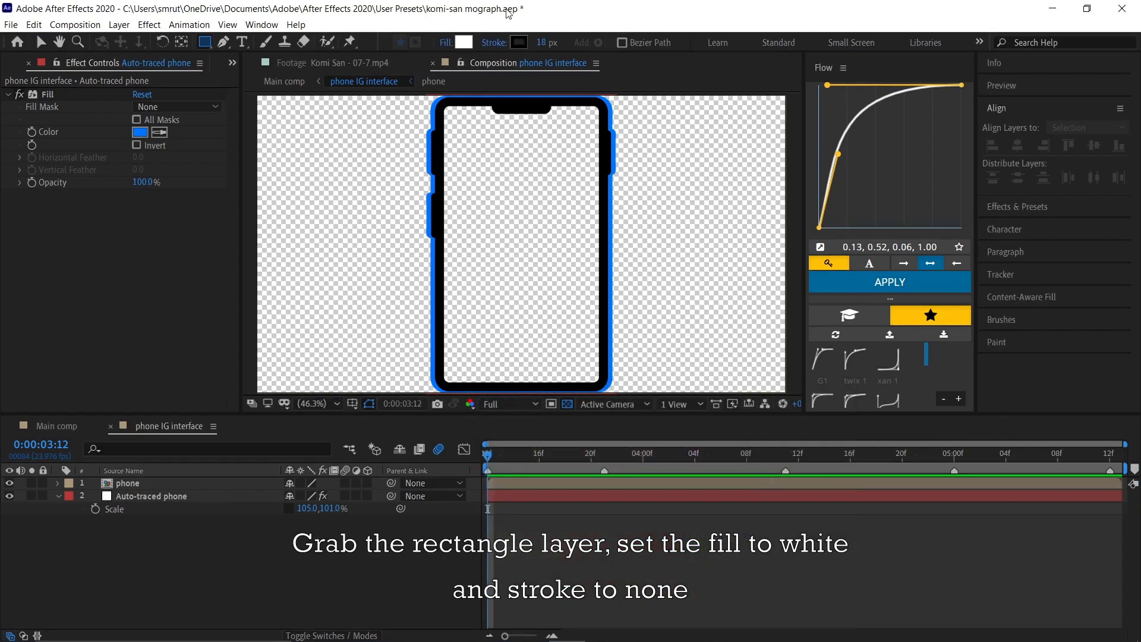
click(492, 44)
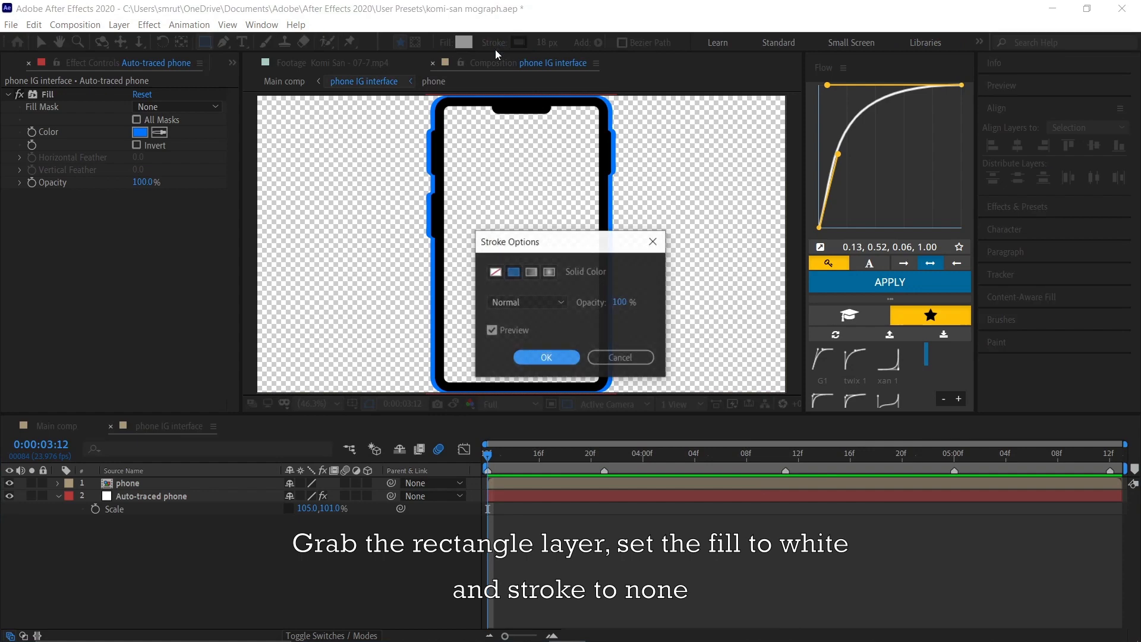
click(497, 274)
click(547, 358)
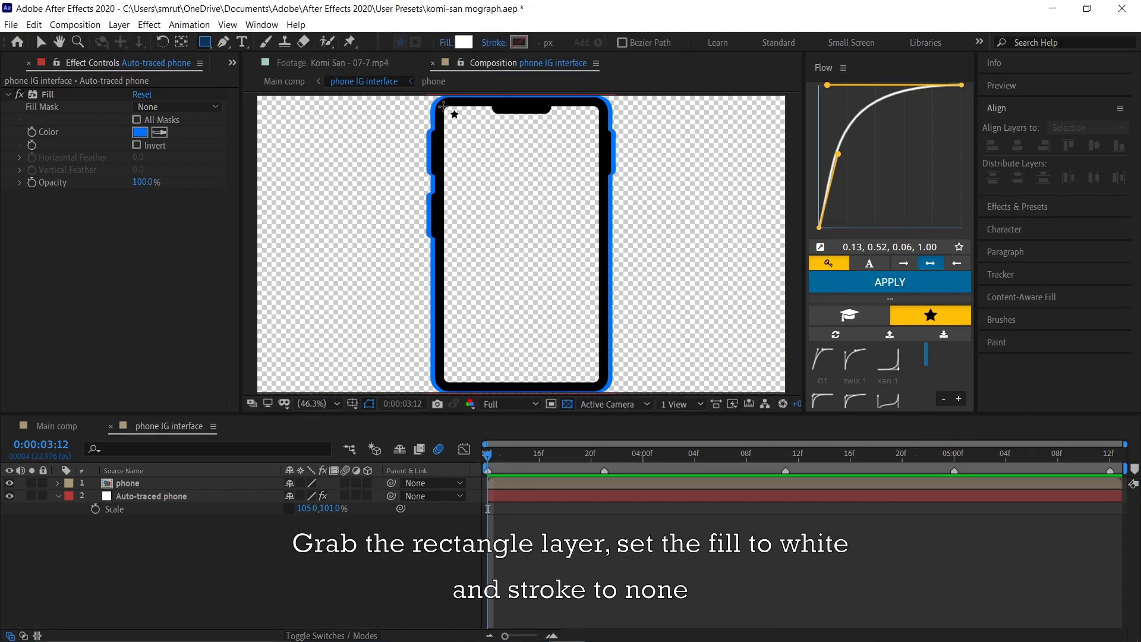
Step: Draw a white rectangle over the phone's display and send it to the bottom of the stack
drag(443, 105, 604, 383)
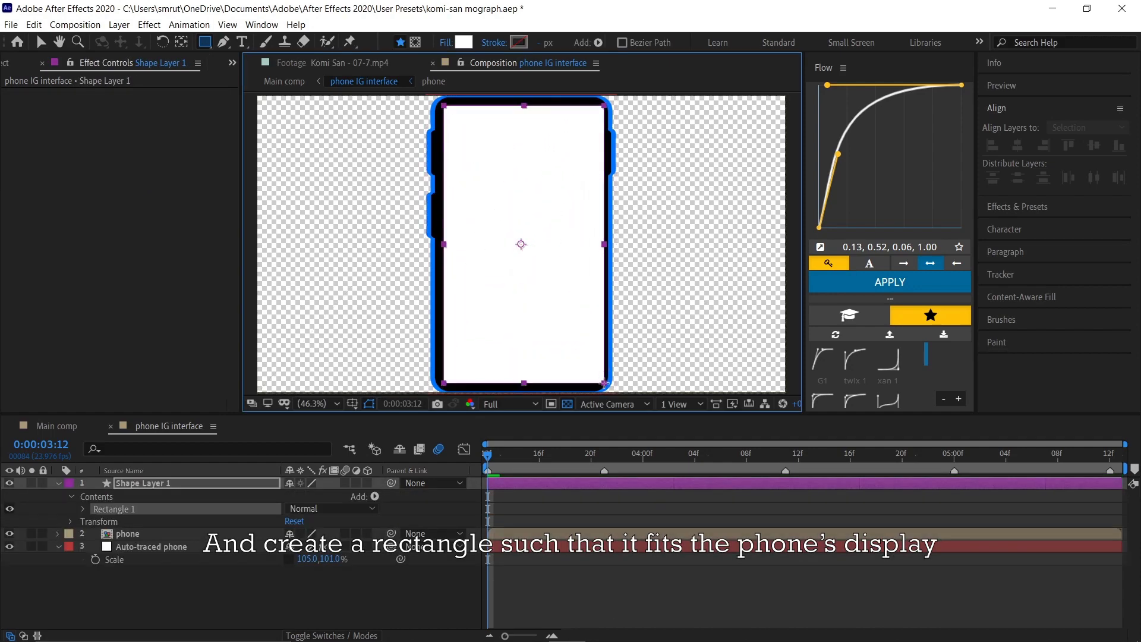
scroll(412, 305, up, 3)
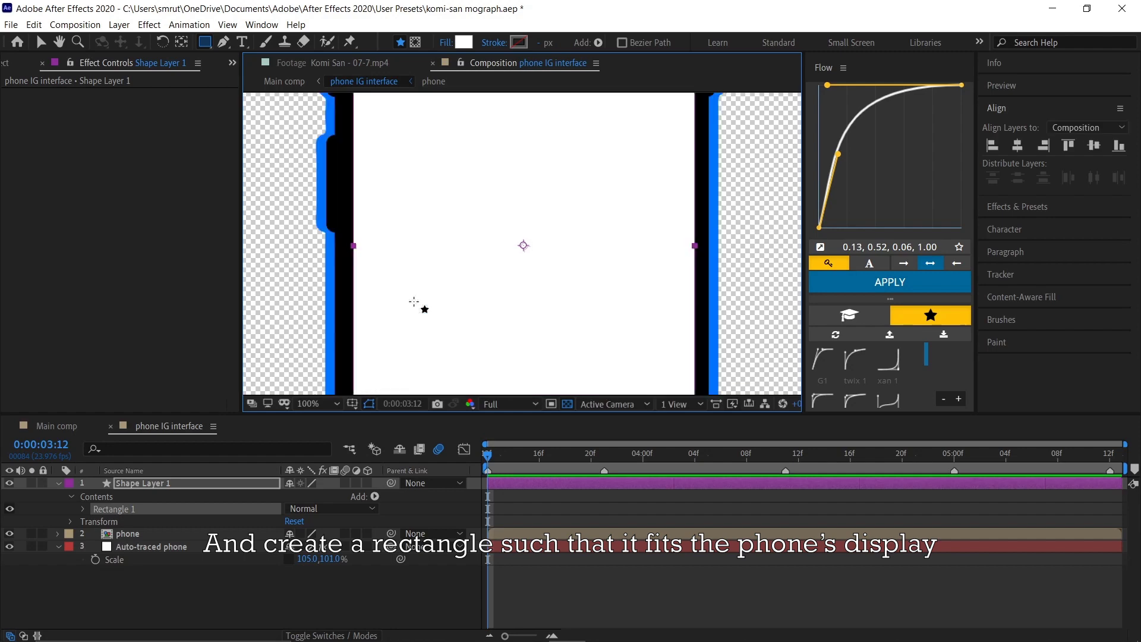
scroll(416, 309, down, 3)
scroll(505, 357, up, 1)
key(ctrl+shift+bracketleft)
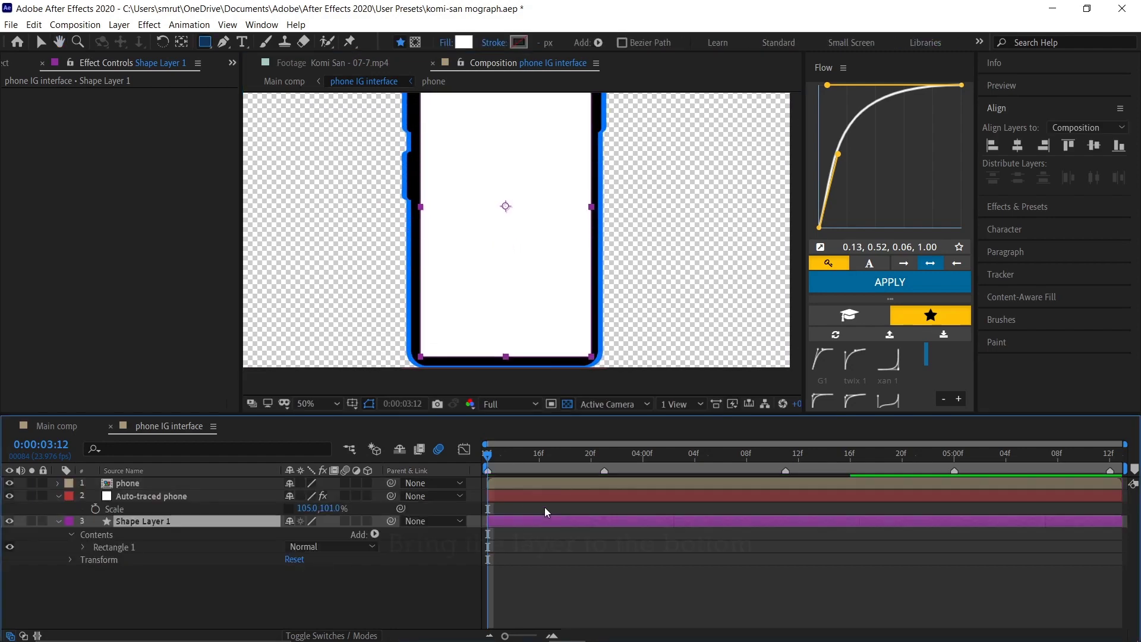
key(comma)
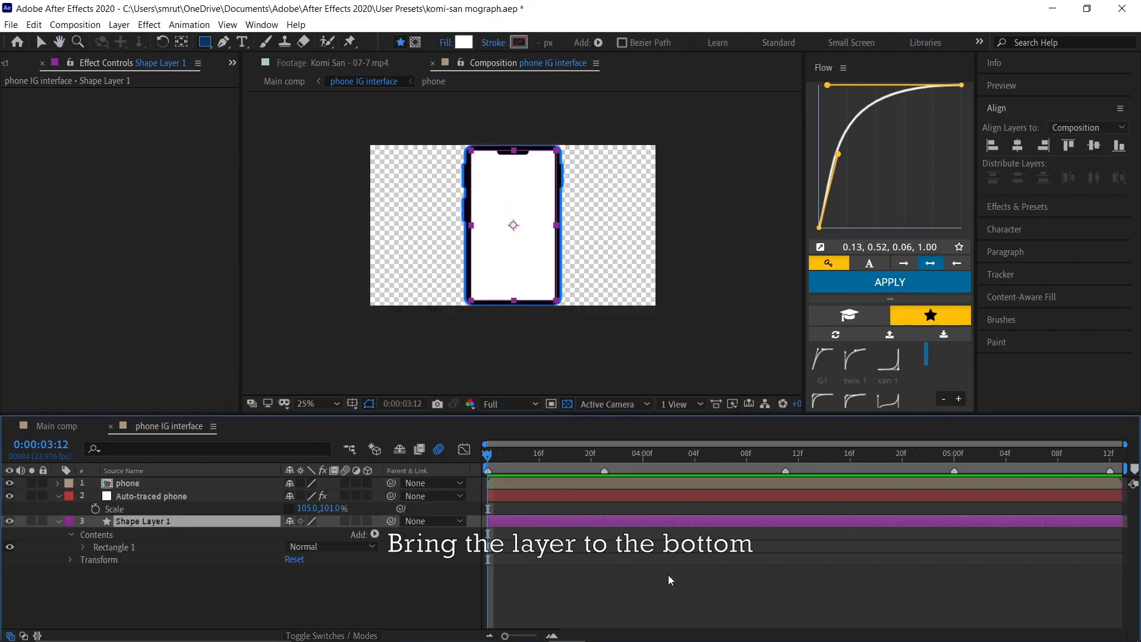
click(659, 594)
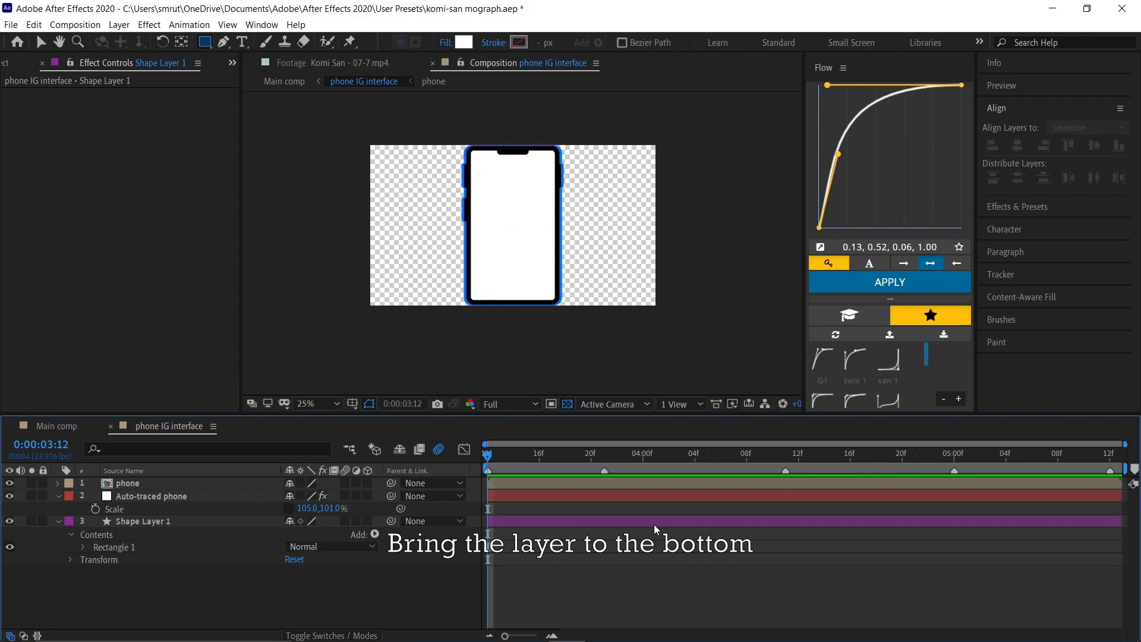
click(315, 406)
click(325, 148)
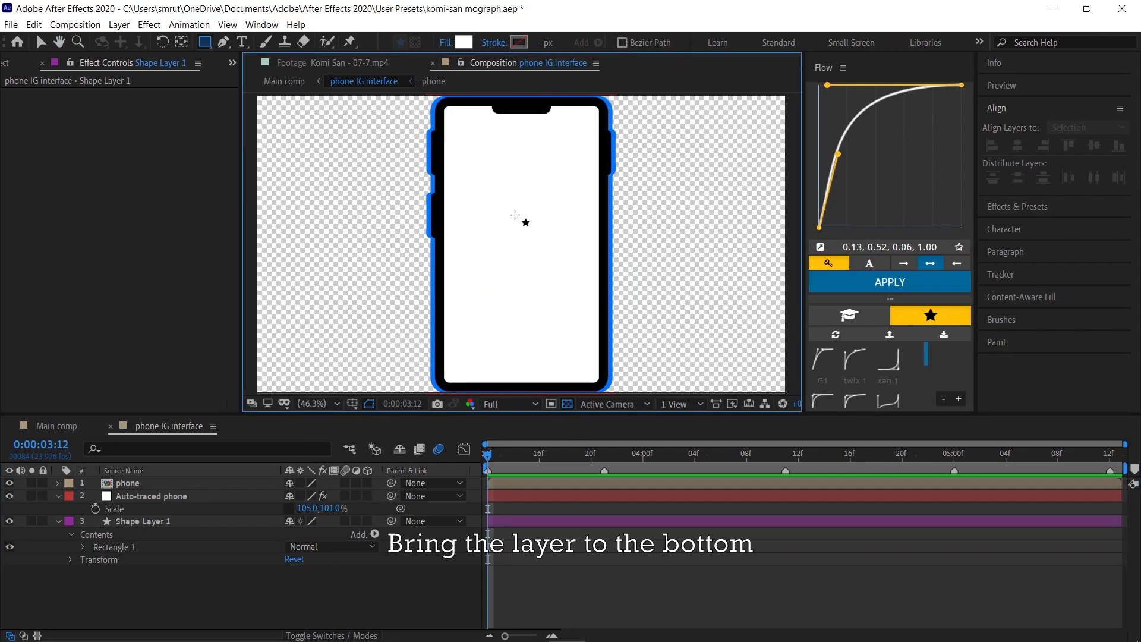
click(17, 64)
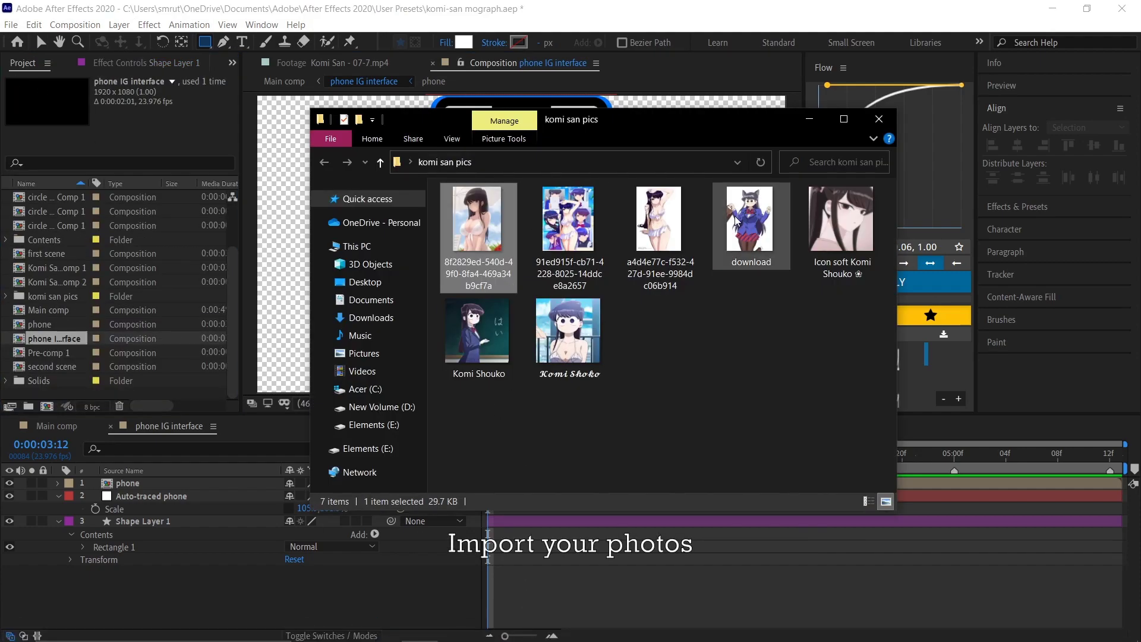
Step: Import the selected Komi san photos and add Komi Shouko.jfif to the phone composition
ctrl+click(658, 238)
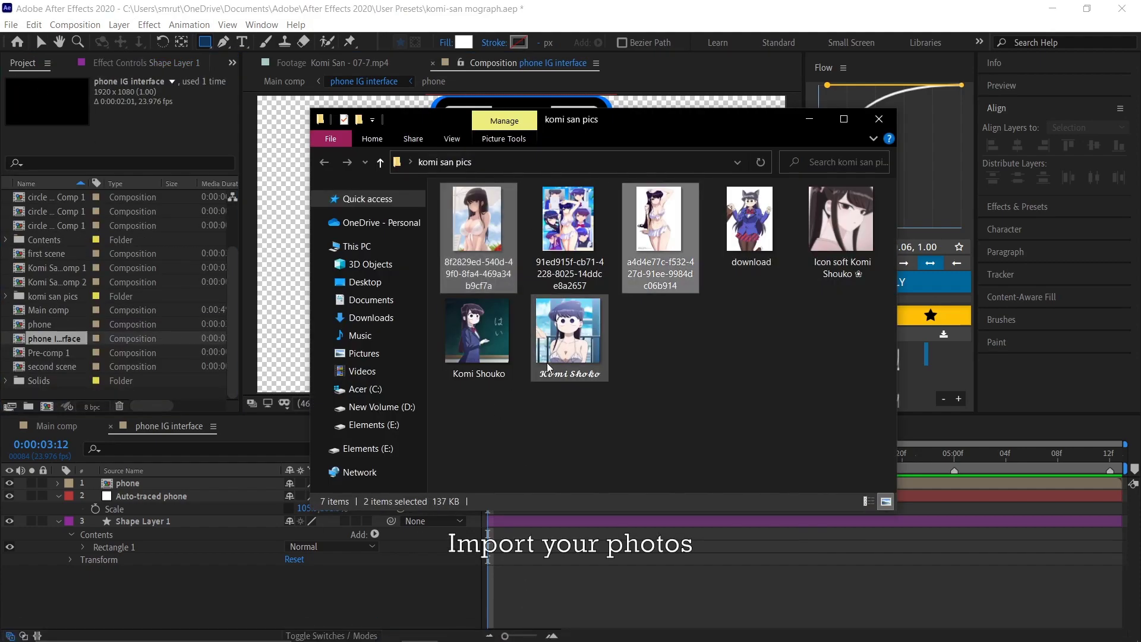
ctrl+click(568, 333)
drag(568, 333, 160, 308)
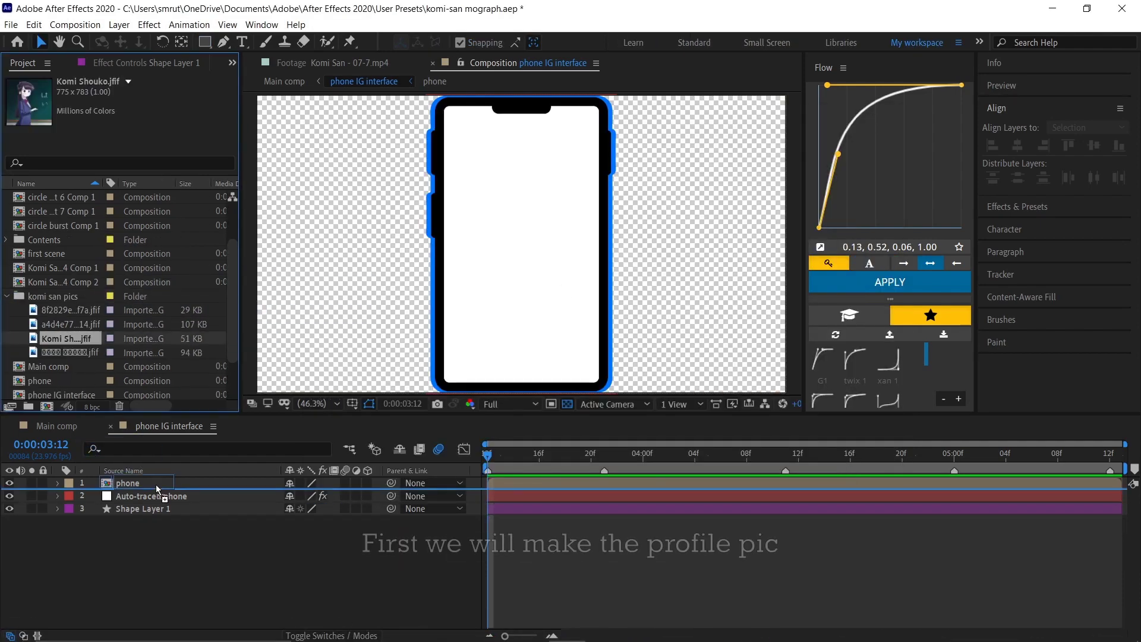
drag(226, 480, 227, 482)
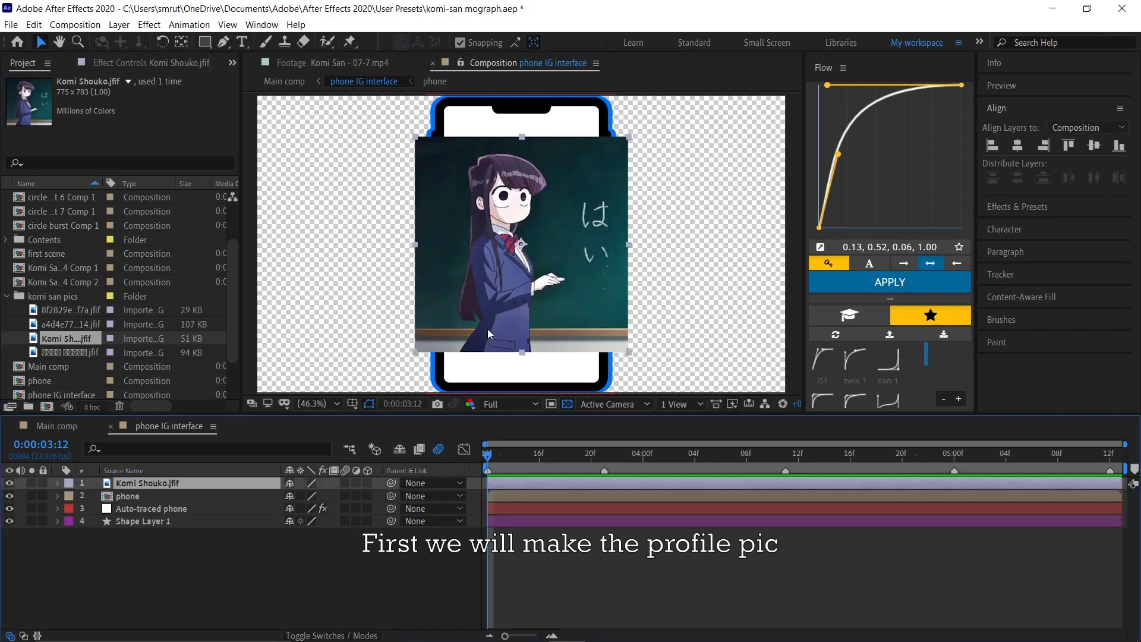
drag(207, 42, 269, 69)
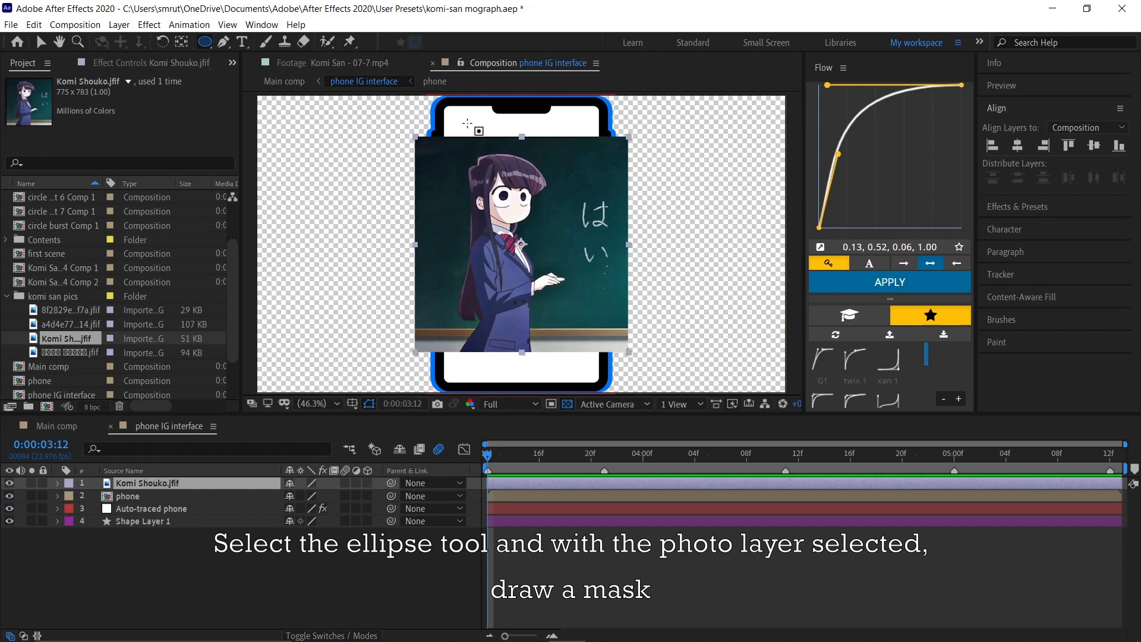
Step: Crop the Komi Shouko photo with a circular ellipse mask
click(465, 154)
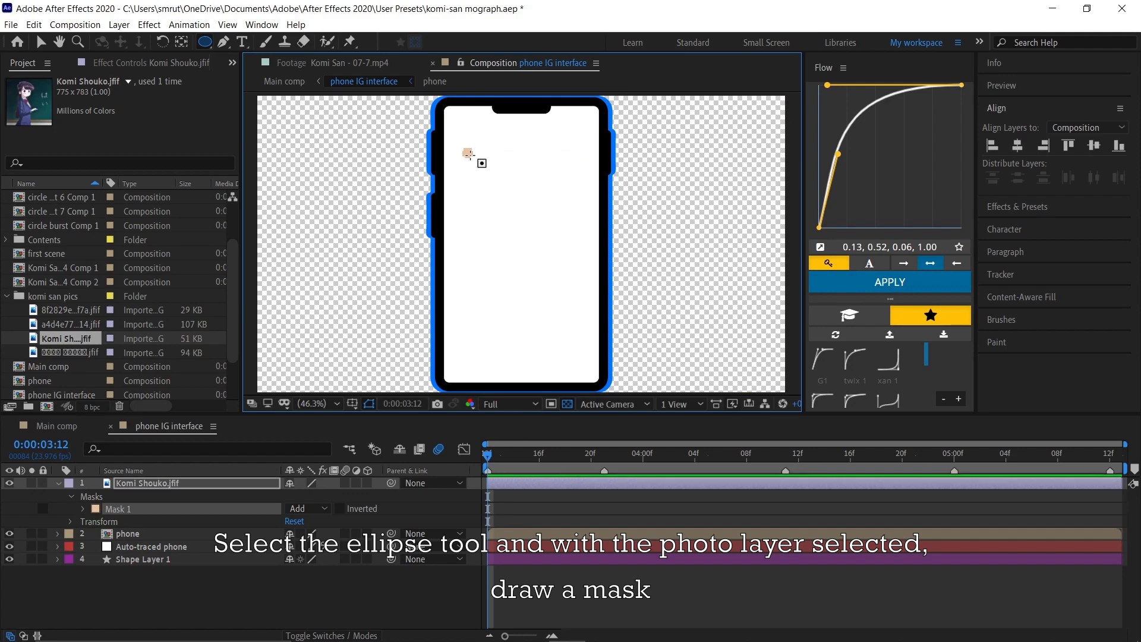
key(ctrl+z)
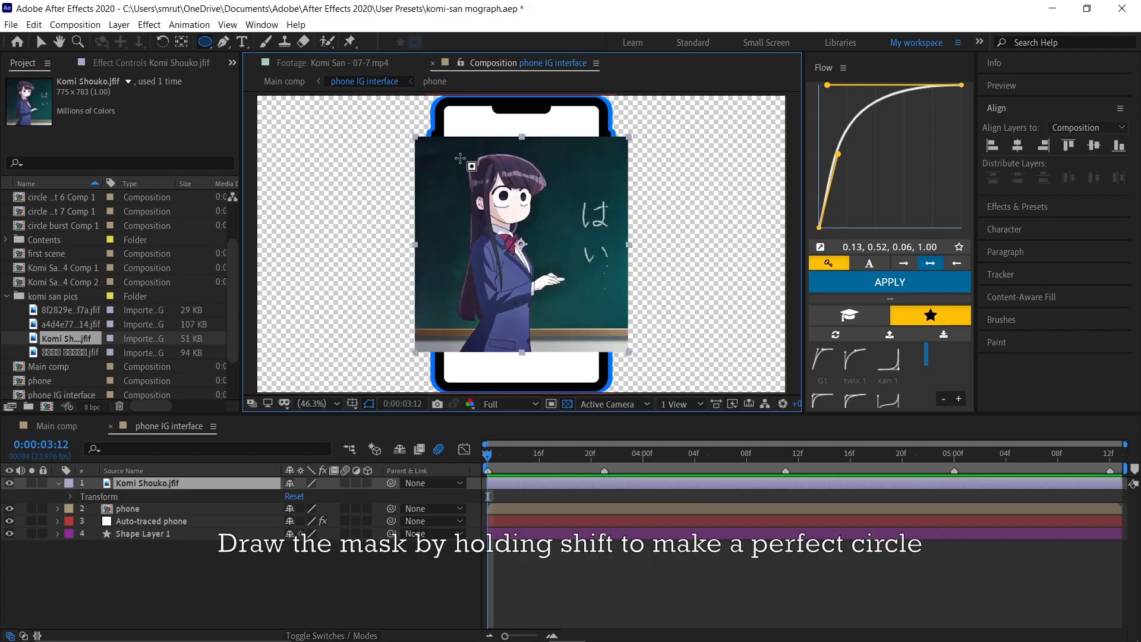
drag(460, 158, 569, 271)
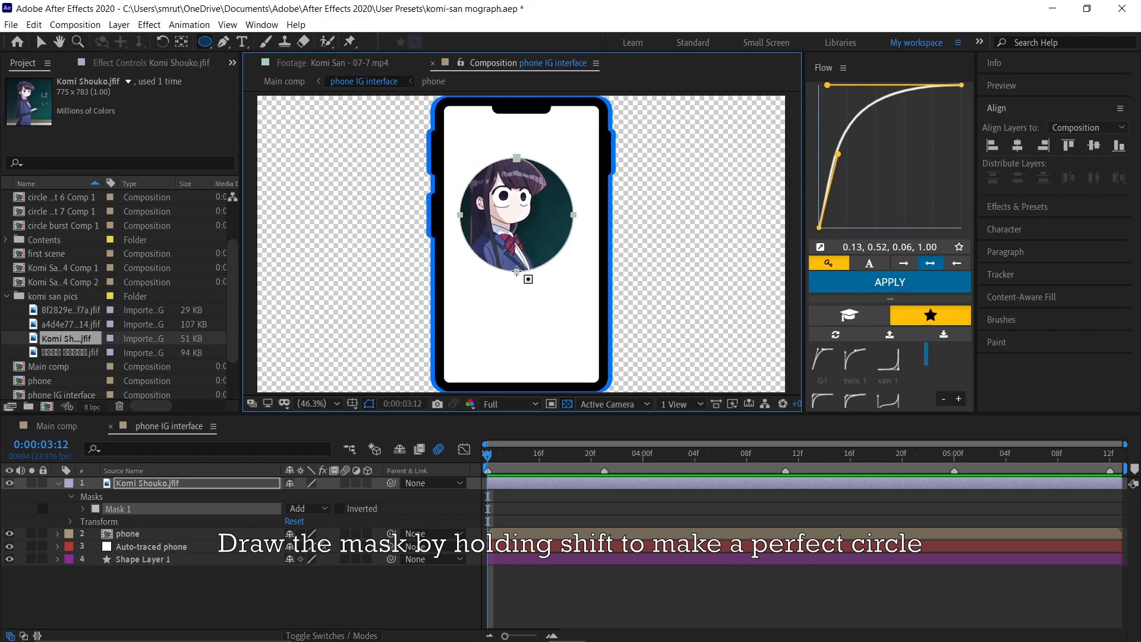
Step: Scale the round photo to 23% and move it to the screen's top-left
key(v)
drag(533, 237, 524, 225)
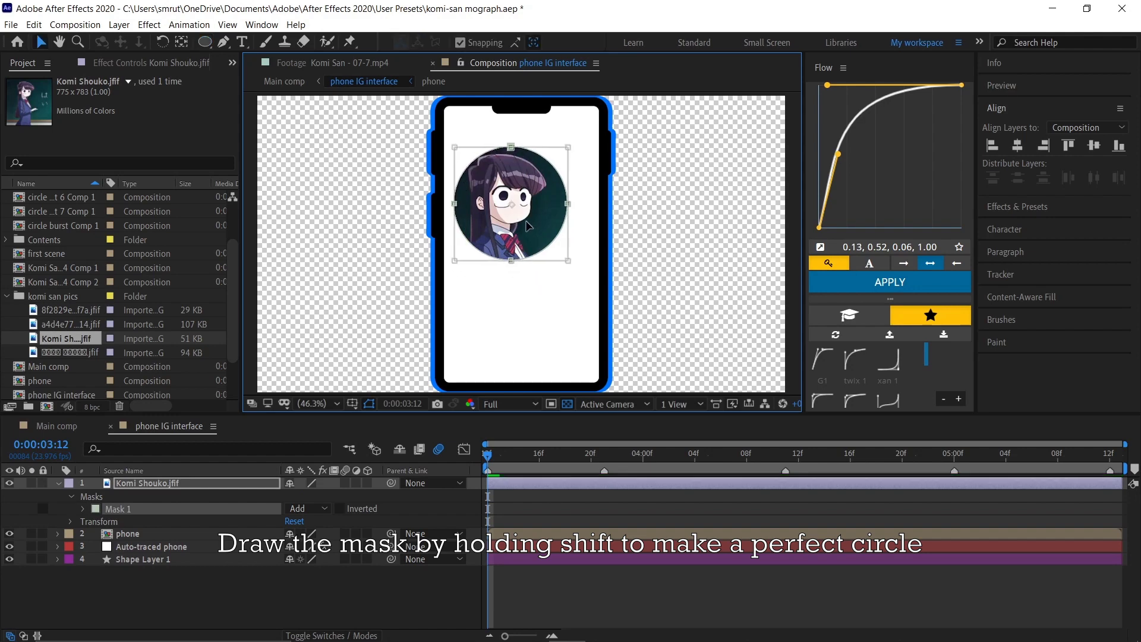
key(s)
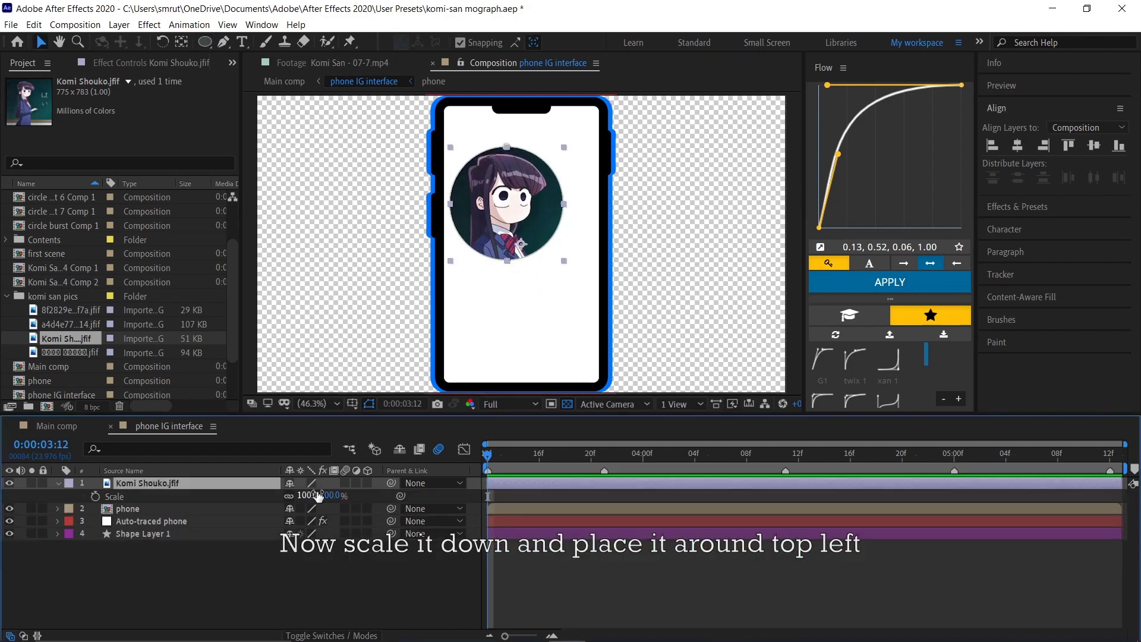
mouse_move(330, 495)
mouse_down()
mouse_move(297, 495)
mouse_move(326, 502)
mouse_up()
scroll(537, 282, up, 1)
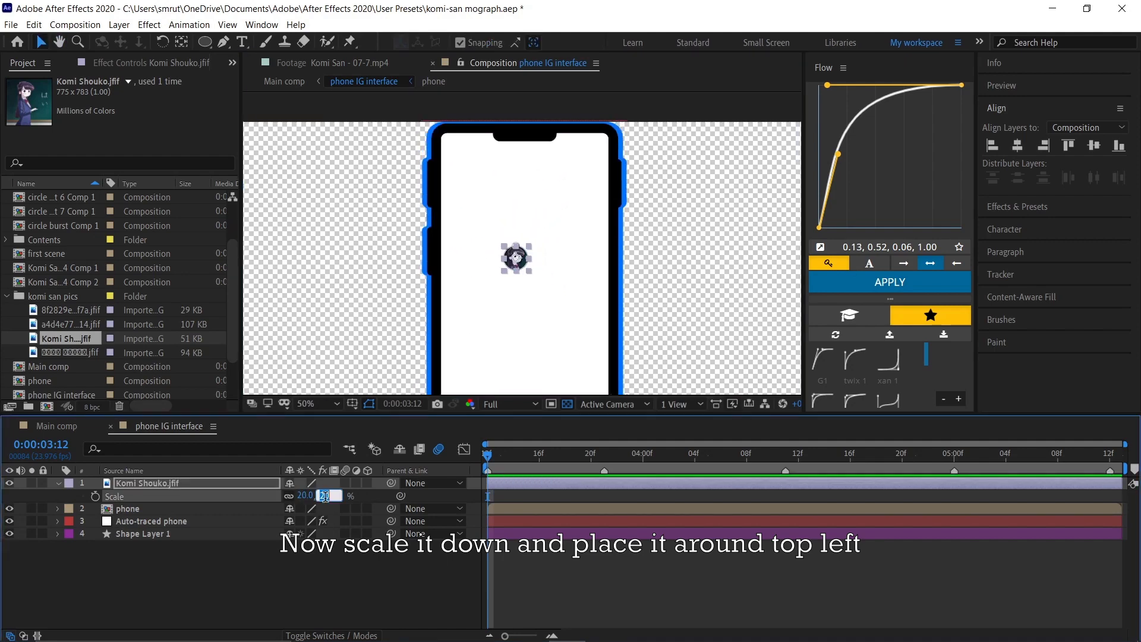
click(512, 256)
drag(513, 256, 463, 187)
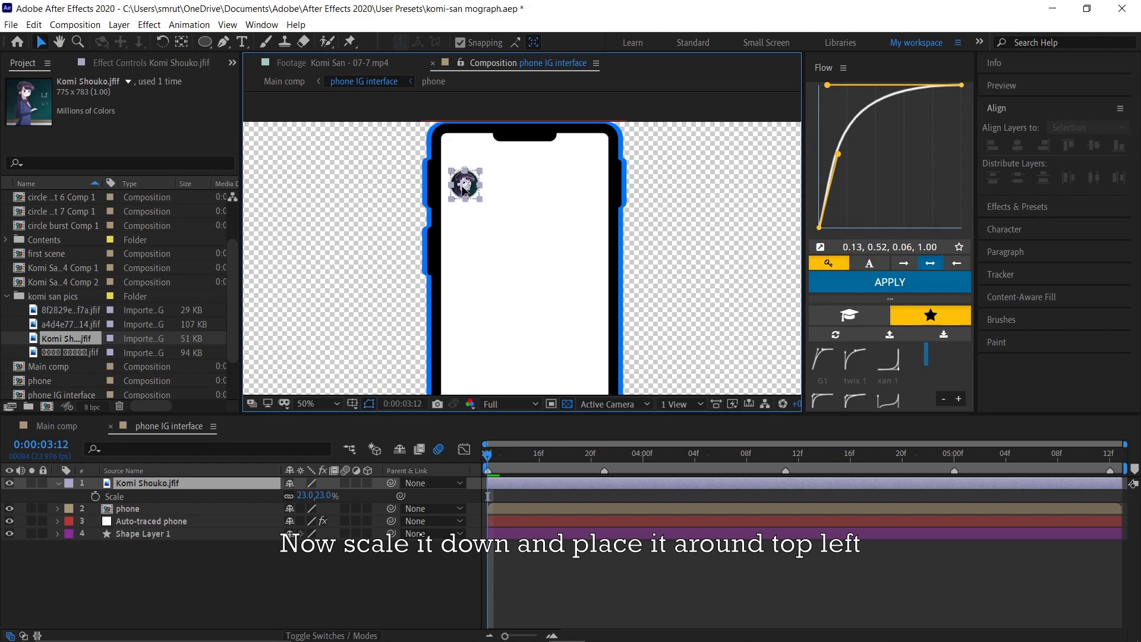
scroll(476, 224, up, 2)
Step: Draw a circle with the Ellipse tool over the round profile photo
scroll(459, 221, up, 4)
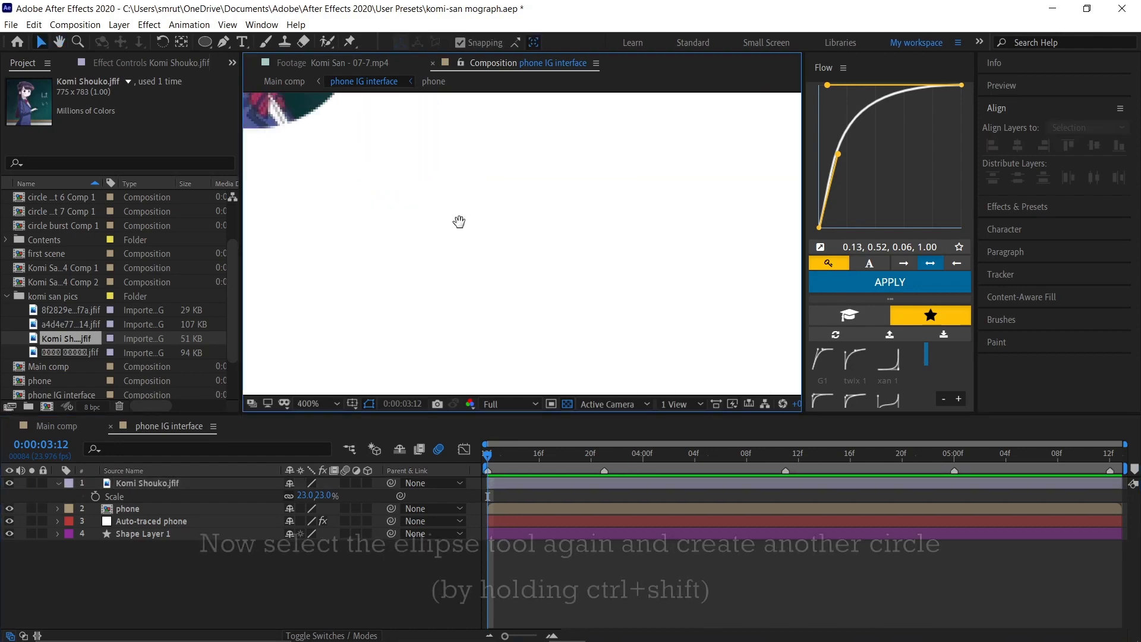
drag(458, 222, 648, 365)
click(204, 41)
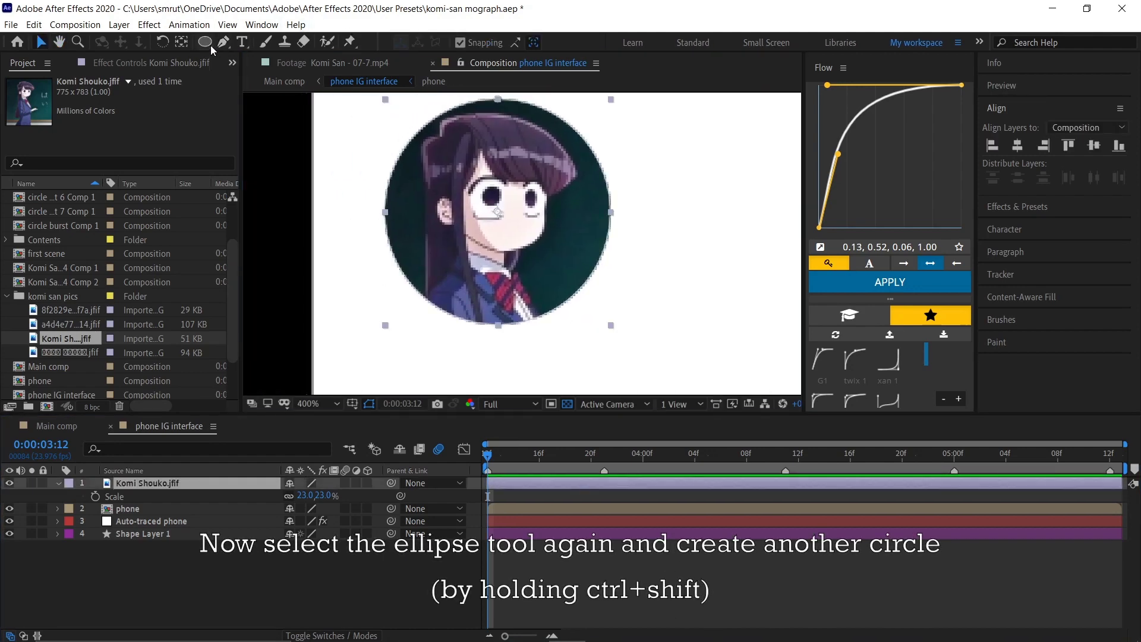
click(148, 570)
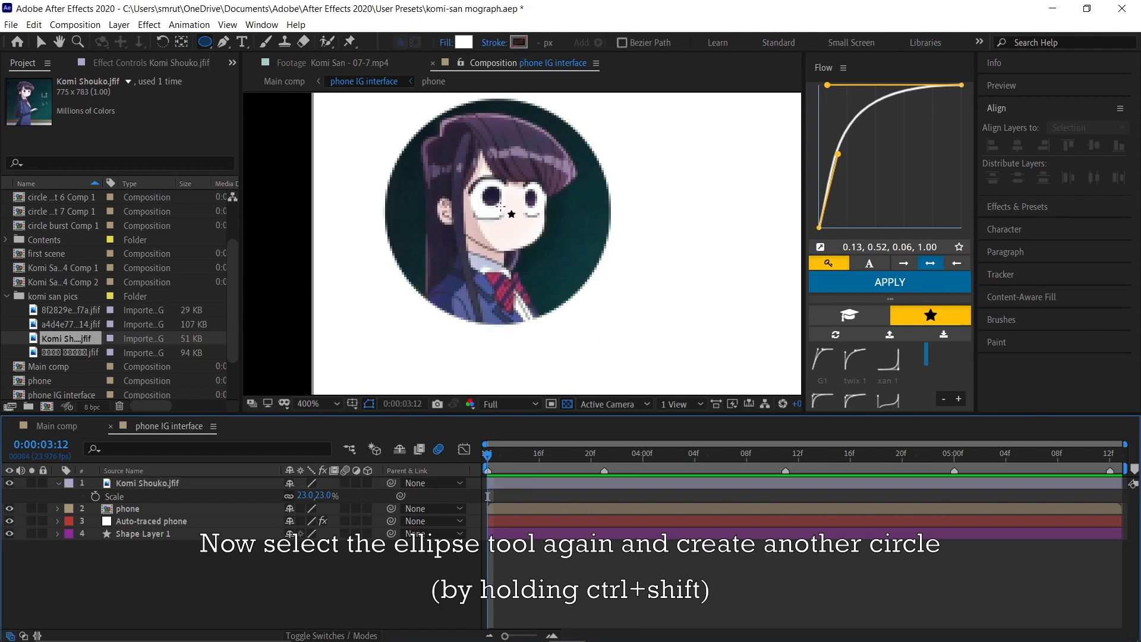
drag(499, 207, 612, 309)
key(ctrl+z)
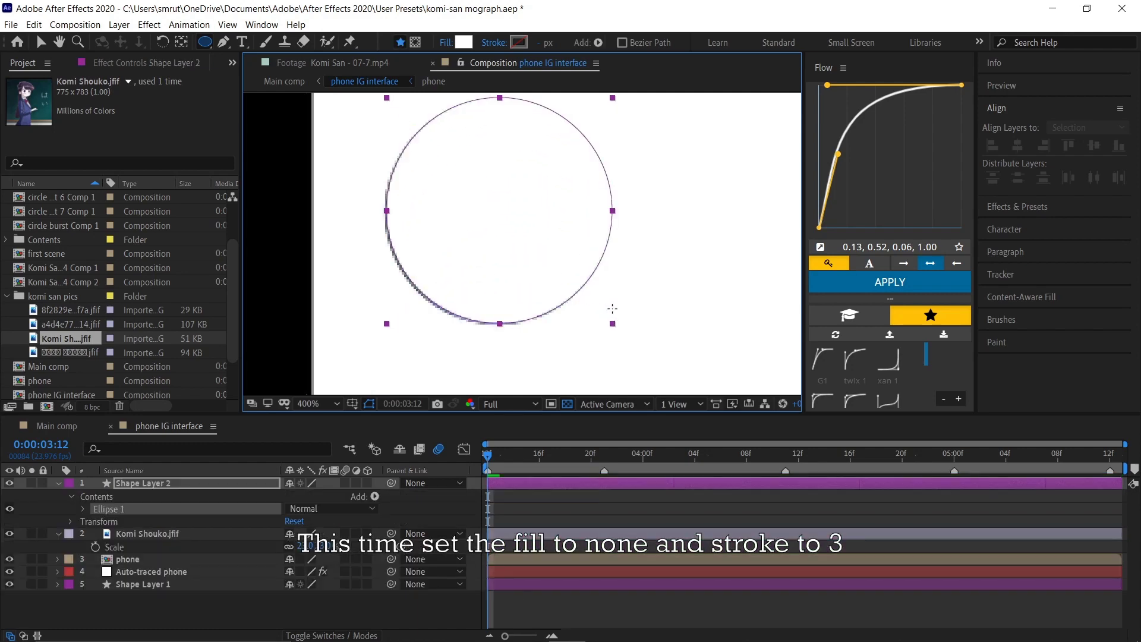
Step: Give the circle no fill and a solid 3 px stroke so it forms a ring
click(446, 42)
click(499, 268)
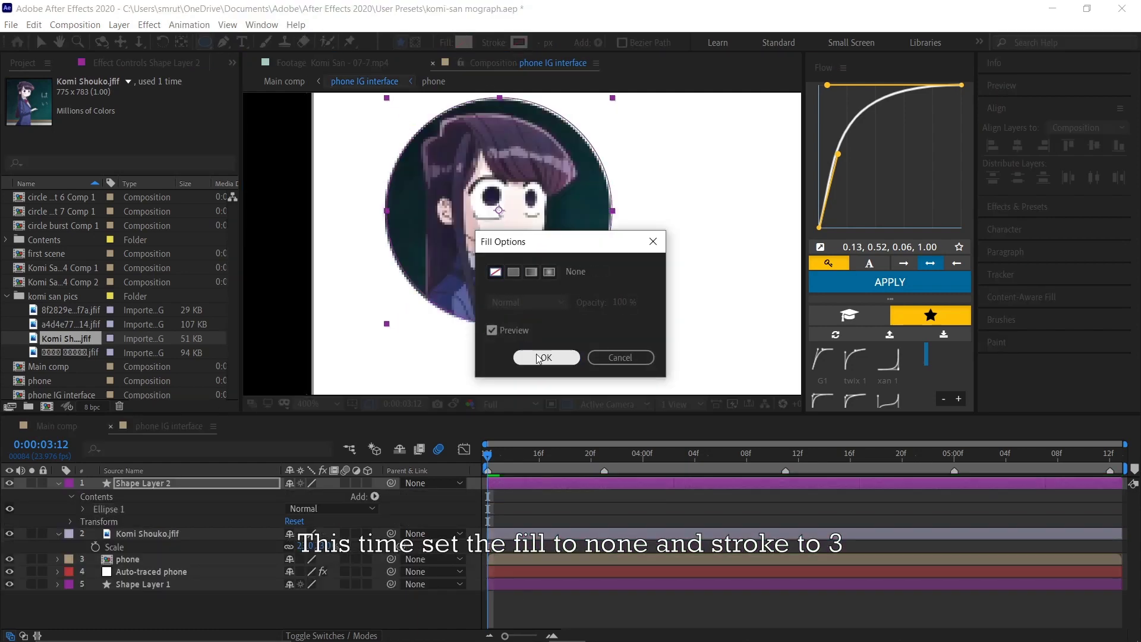
click(543, 355)
click(498, 48)
click(513, 267)
click(543, 355)
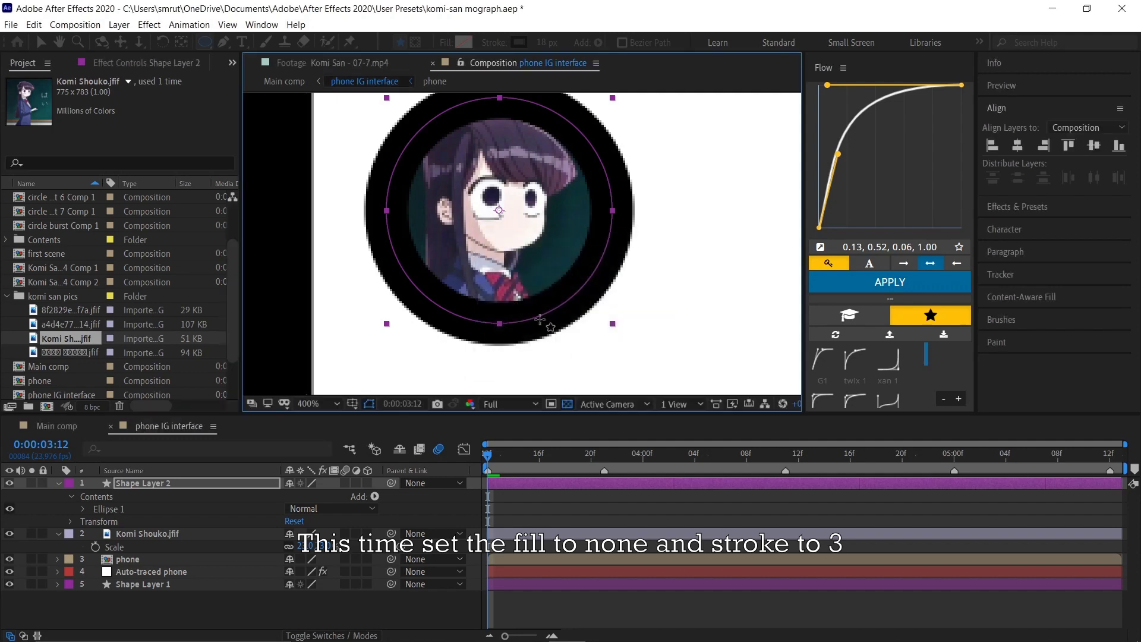
drag(542, 47, 544, 47)
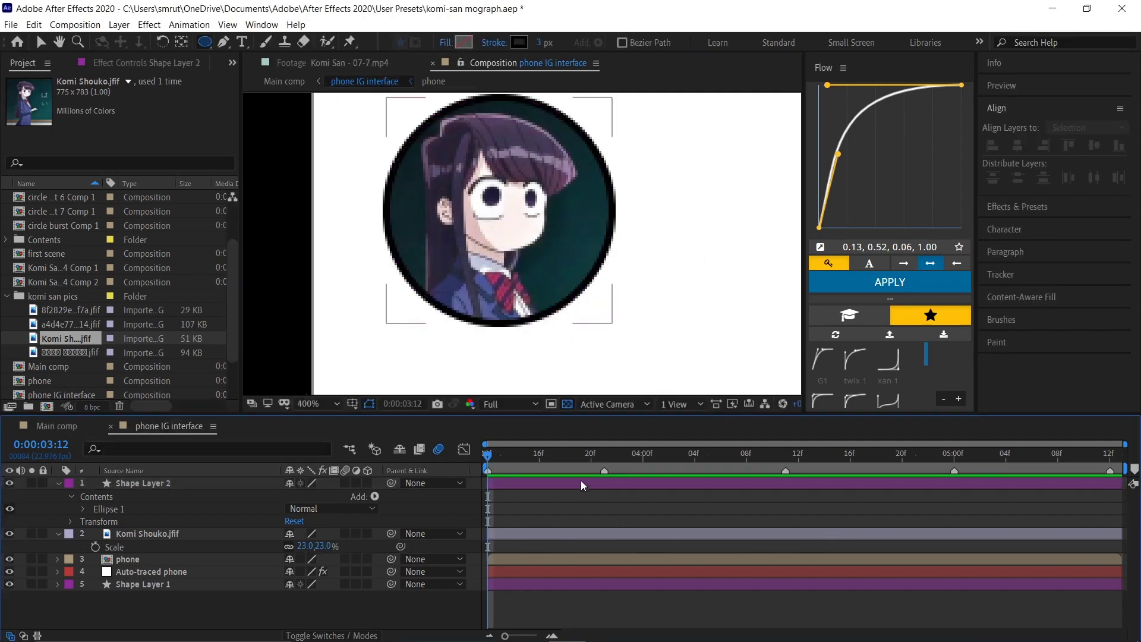
Step: Snap the ring onto the profile photo's centre, ready to add an effect
key(v)
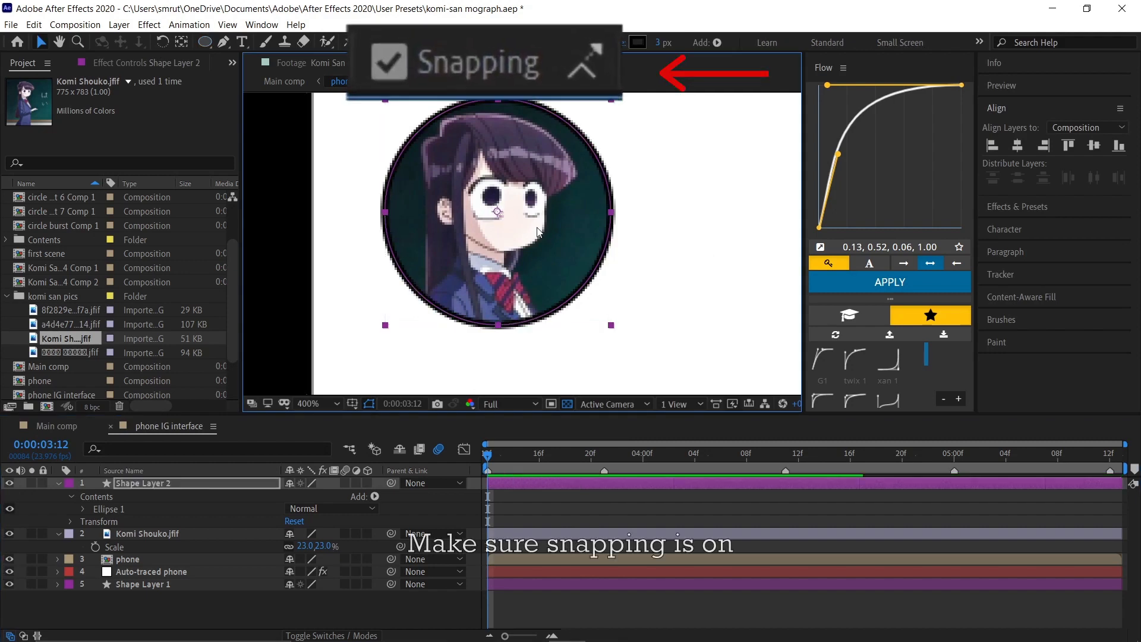
drag(547, 233, 529, 220)
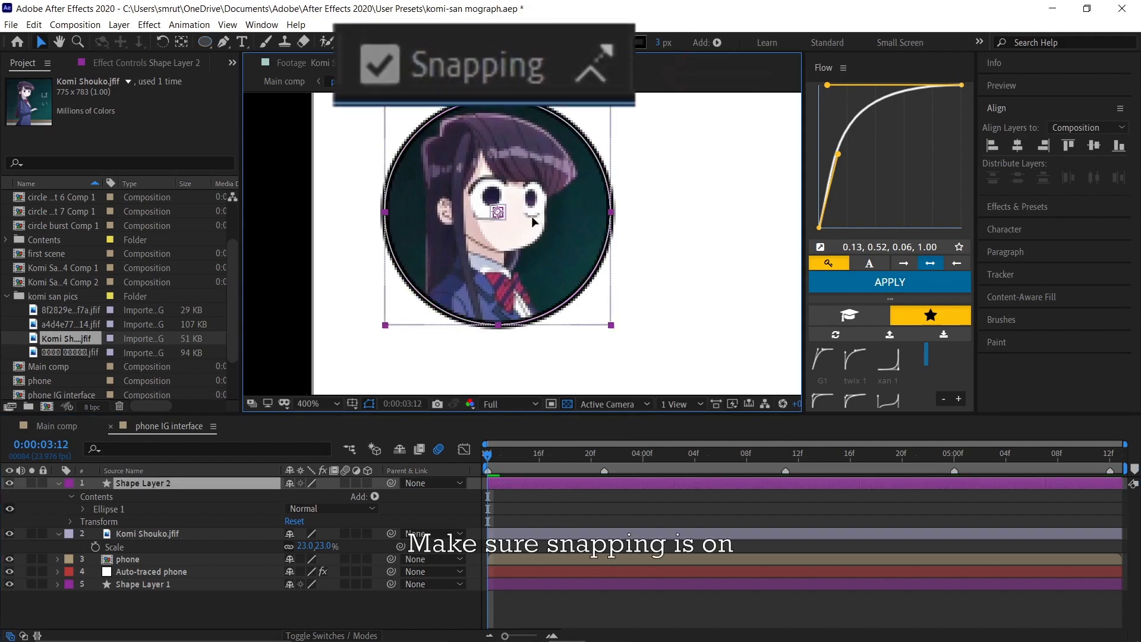
key(ctrl+space)
Step: Apply S_Gradient to the ring with start colour FF0000 and a pink end colour
text(s_gradient)
key(Return)
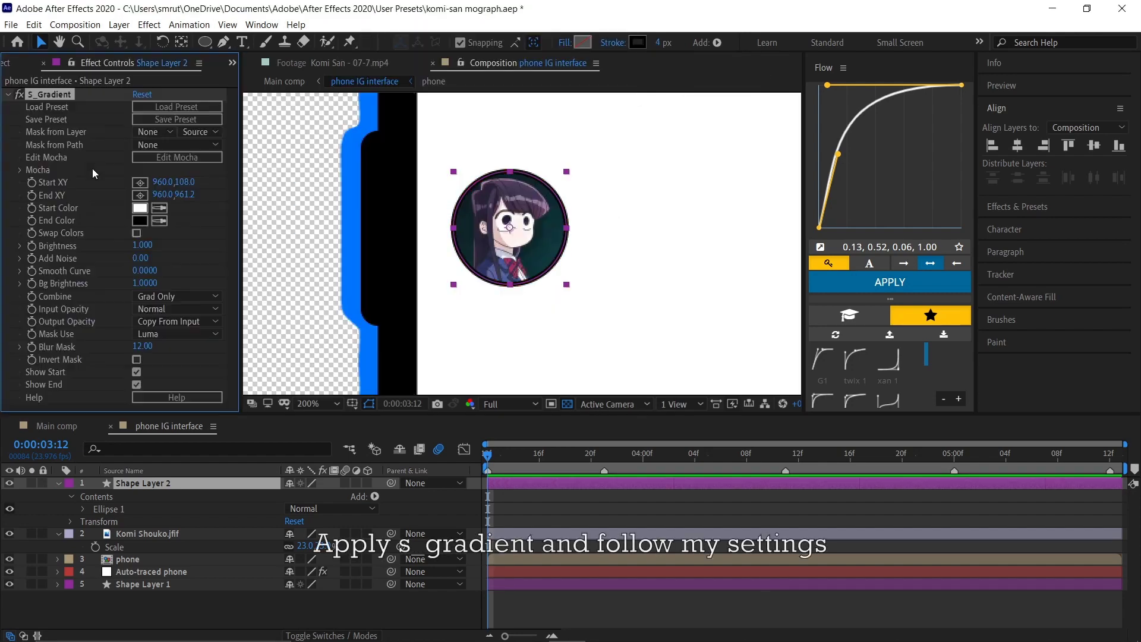
click(140, 207)
text(ff0000)
click(817, 422)
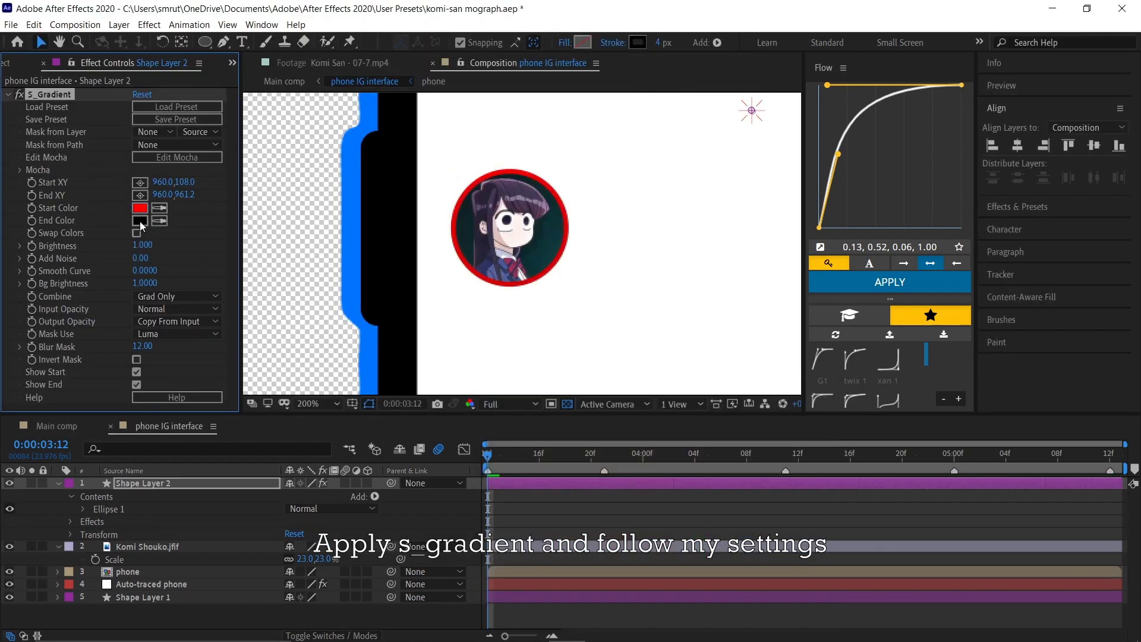
click(139, 220)
click(701, 440)
click(637, 504)
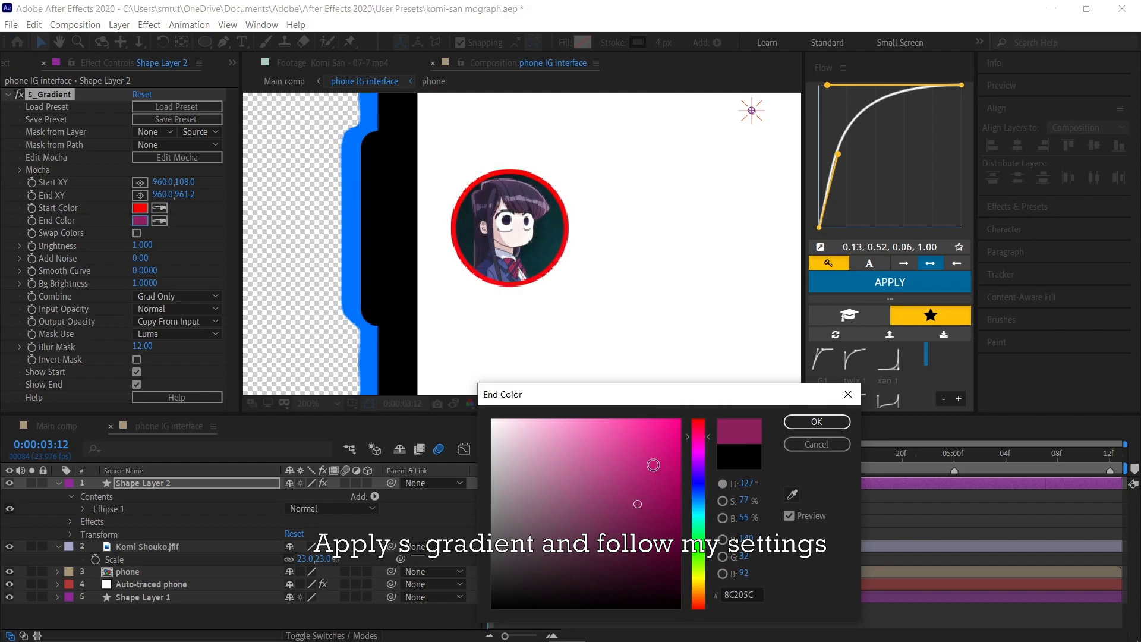
drag(647, 475, 657, 439)
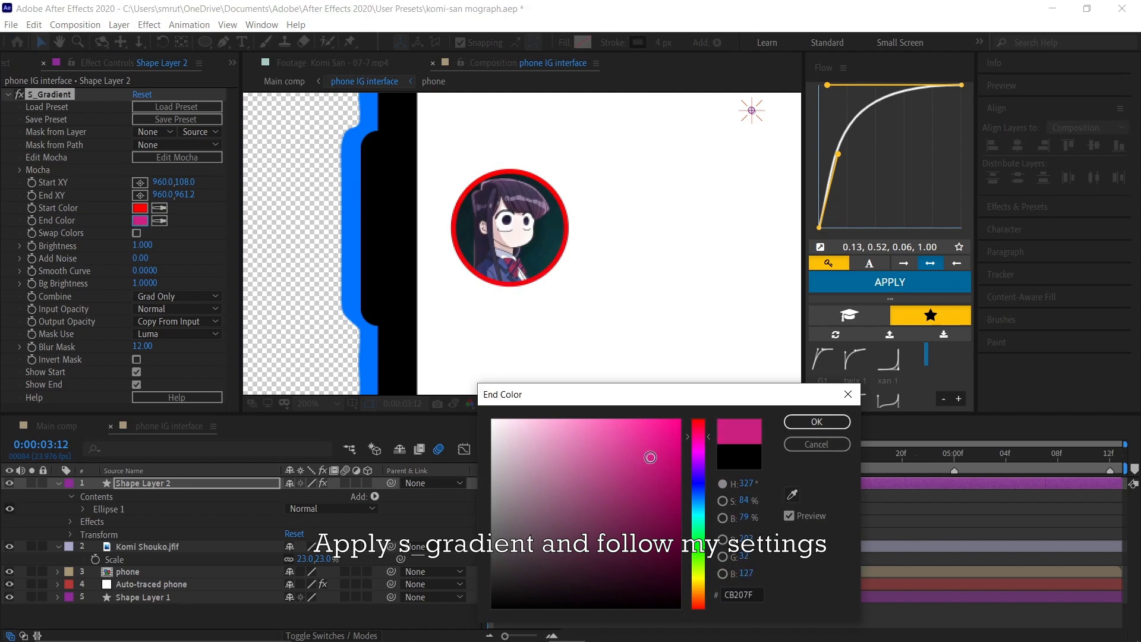
click(816, 422)
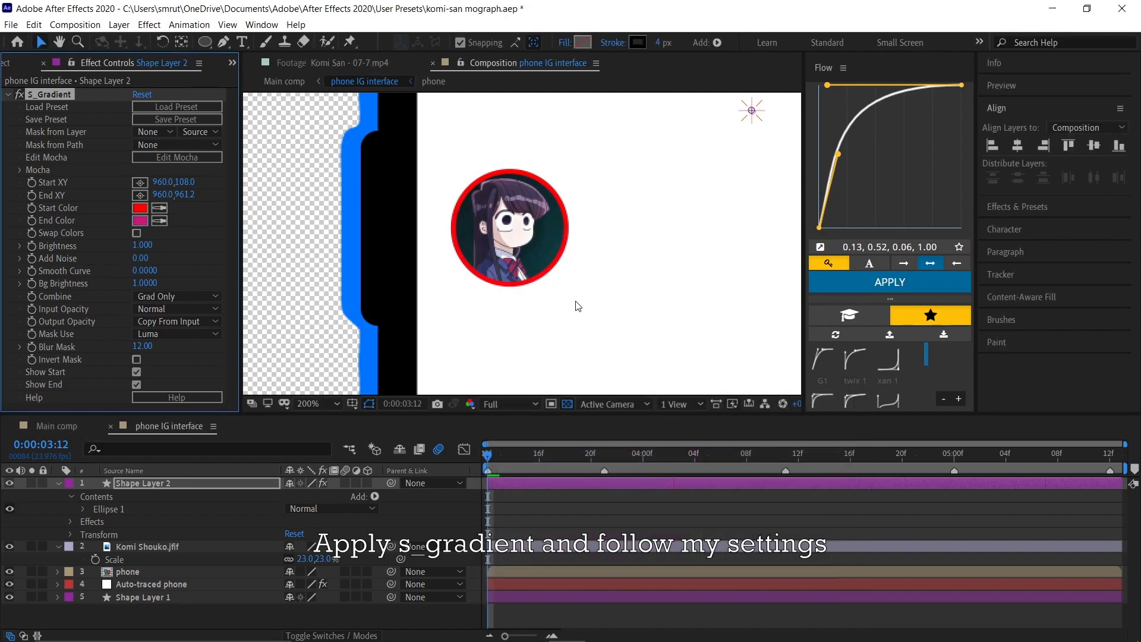
Step: With the ring soloed at 100%, place the gradient start top-left and end lower right
click(32, 483)
click(566, 407)
key(comma)
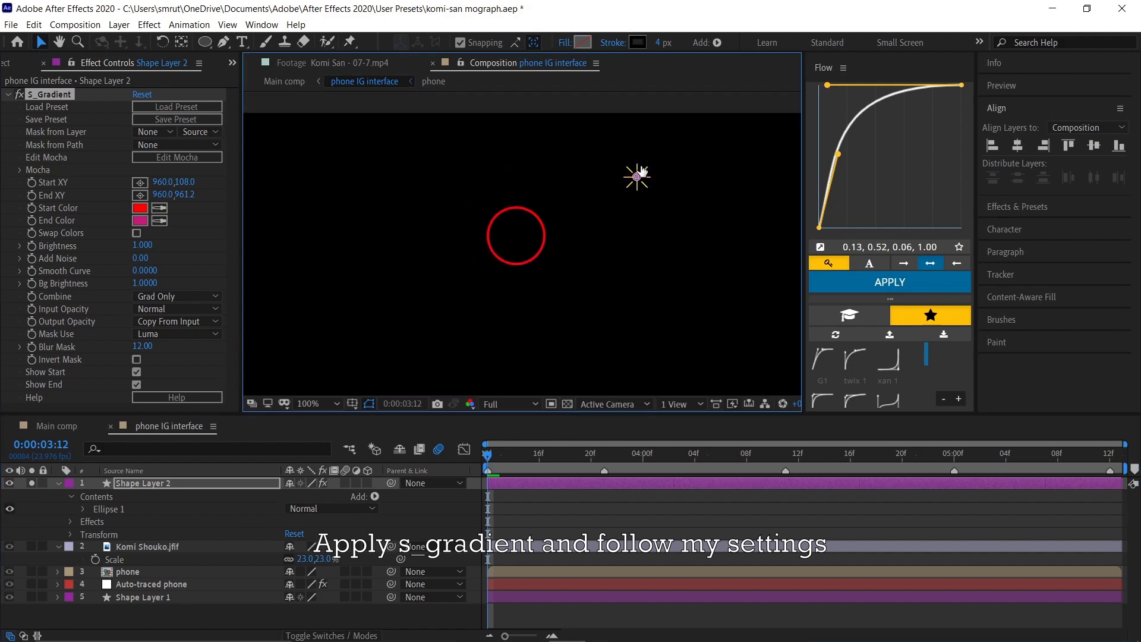
drag(640, 176, 559, 218)
drag(474, 224, 488, 218)
scroll(523, 257, up, 2)
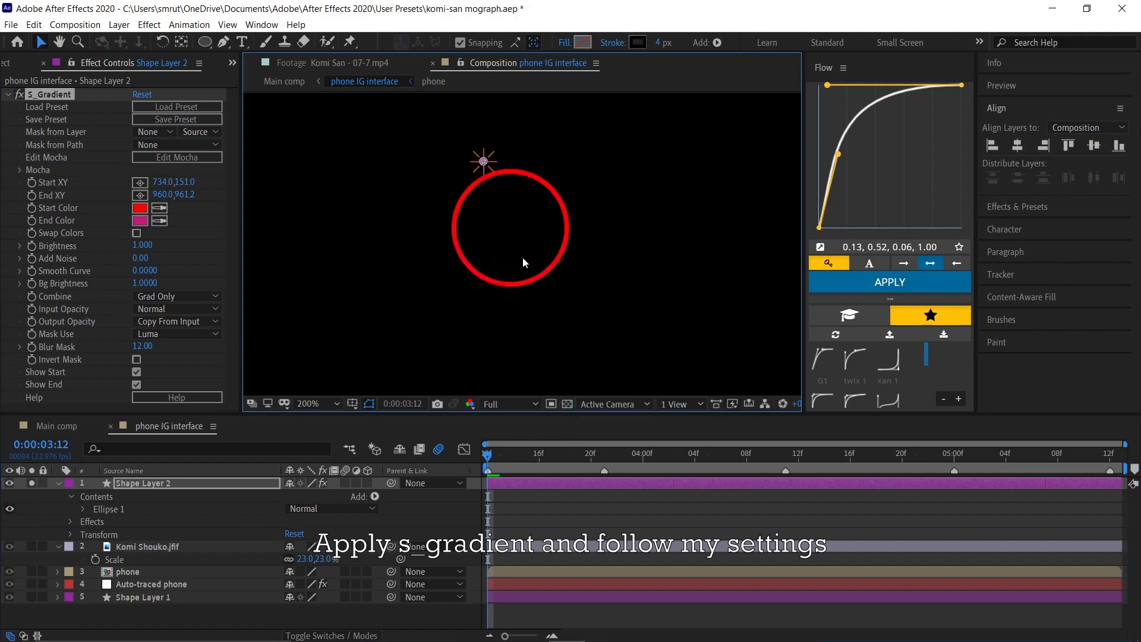
scroll(523, 265, down, 5)
drag(550, 361, 547, 349)
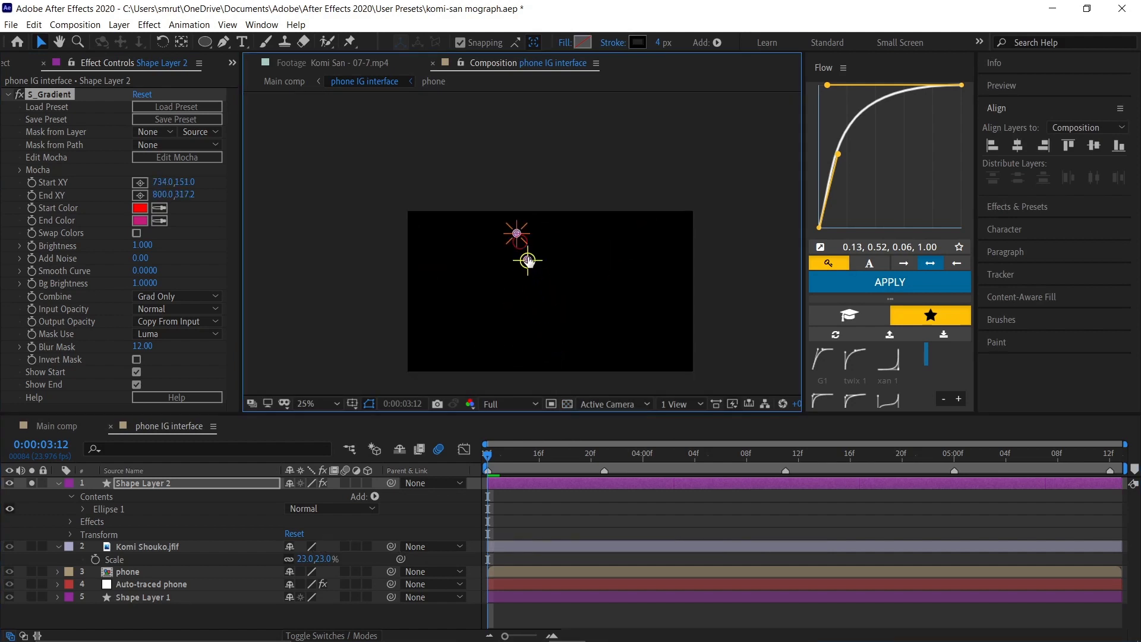
drag(528, 262, 525, 251)
scroll(525, 251, up, 5)
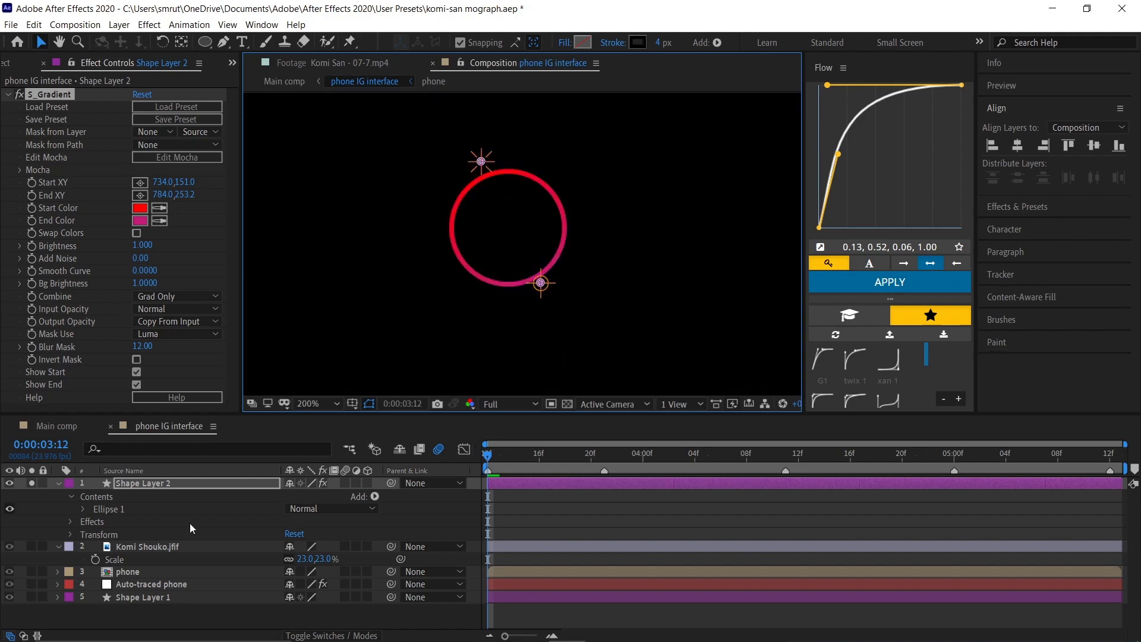
Step: Unsolo the ring, restore the checkerboard, and fit the whole composition in view
click(32, 483)
click(567, 404)
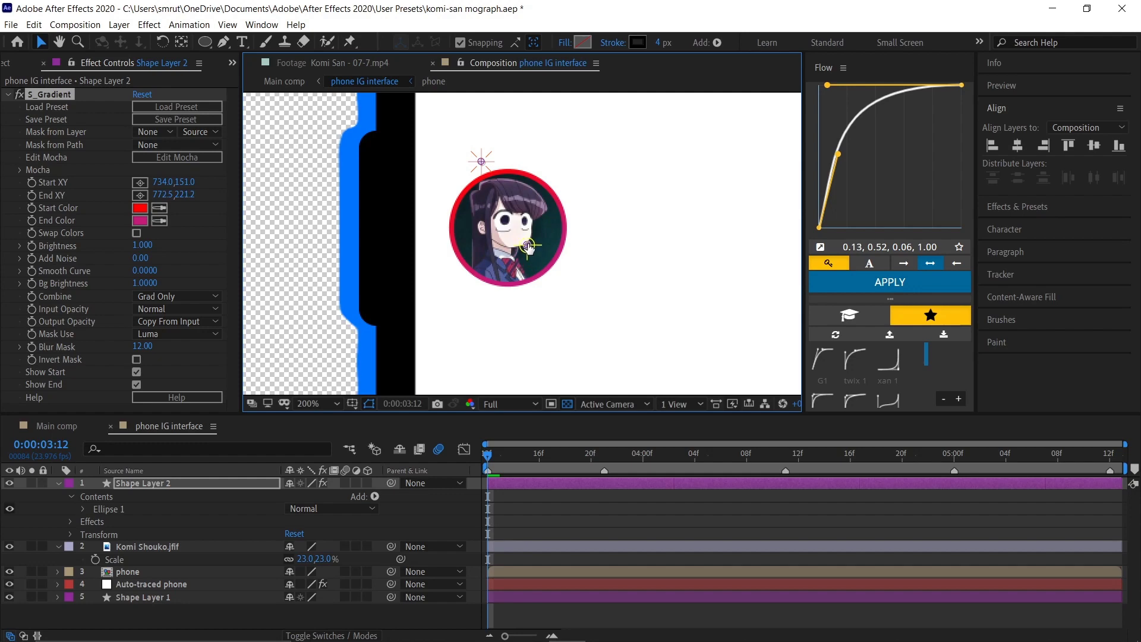
click(631, 522)
scroll(491, 369, down, 3)
click(336, 403)
click(318, 140)
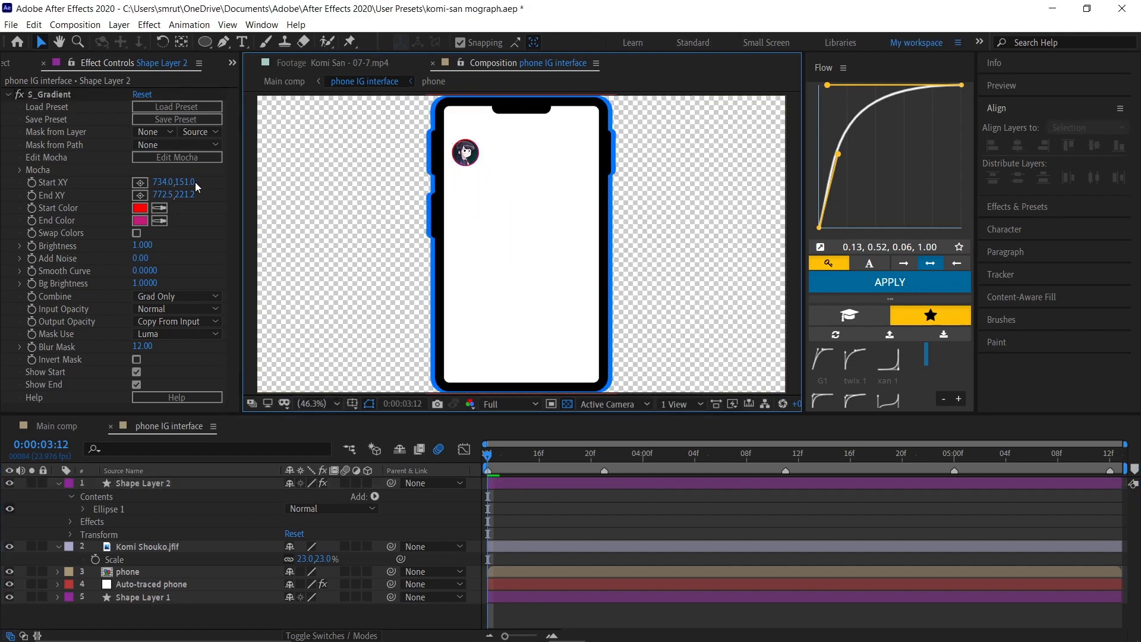
key(ctrl+0)
Step: Turn on rulers, place horizontal guides across the phone screen, and add the second photo layer
click(58, 483)
click(58, 497)
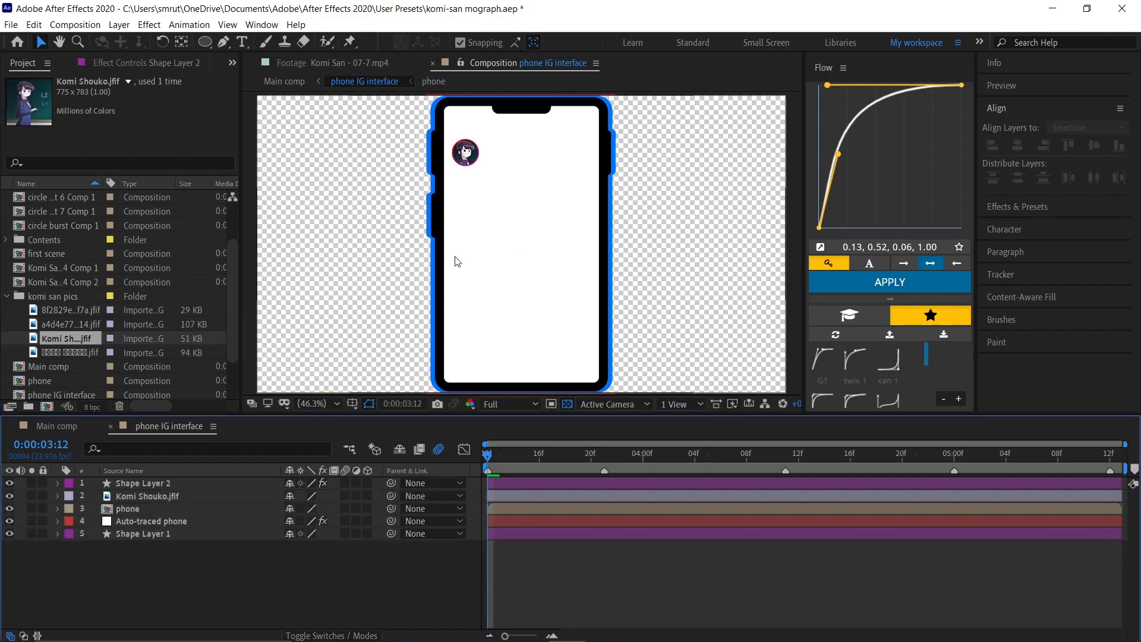
click(351, 404)
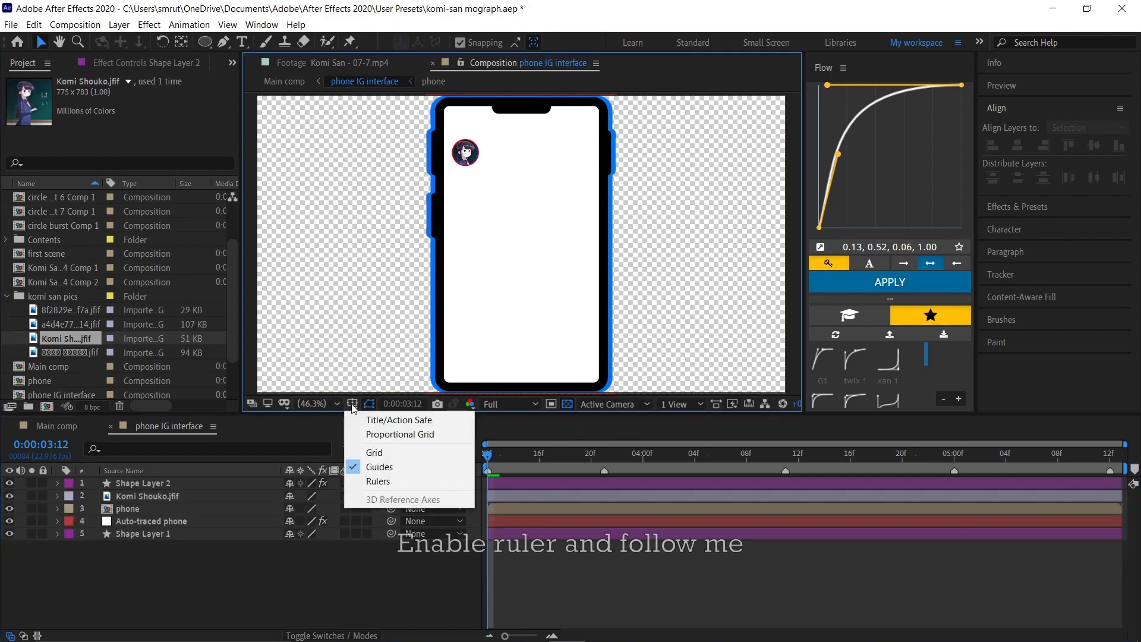
click(387, 481)
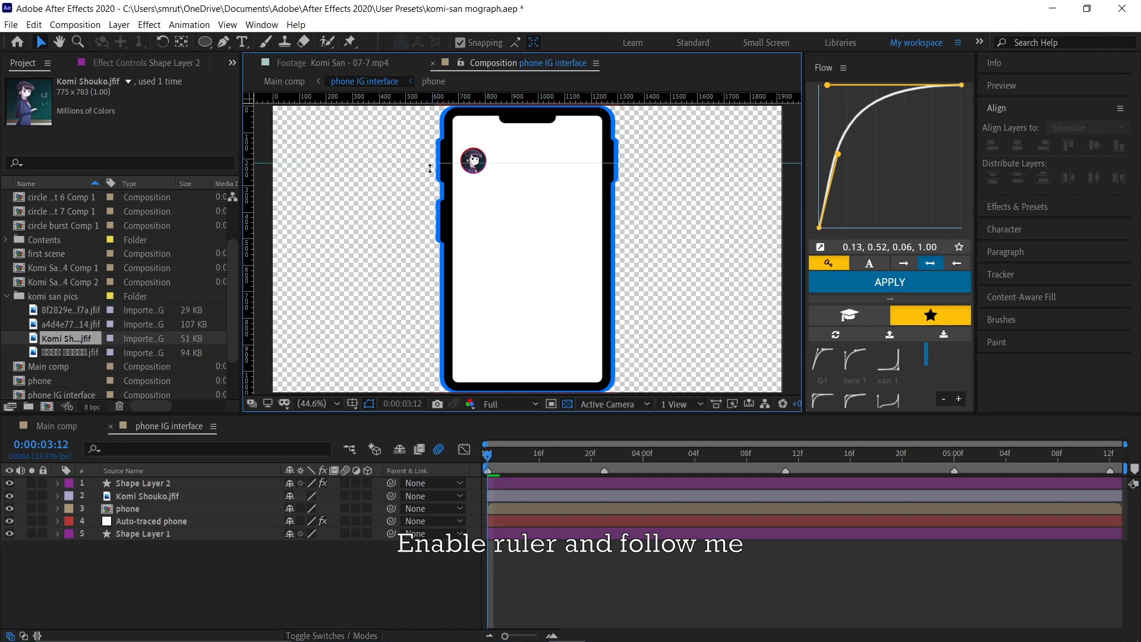
drag(429, 185, 428, 188)
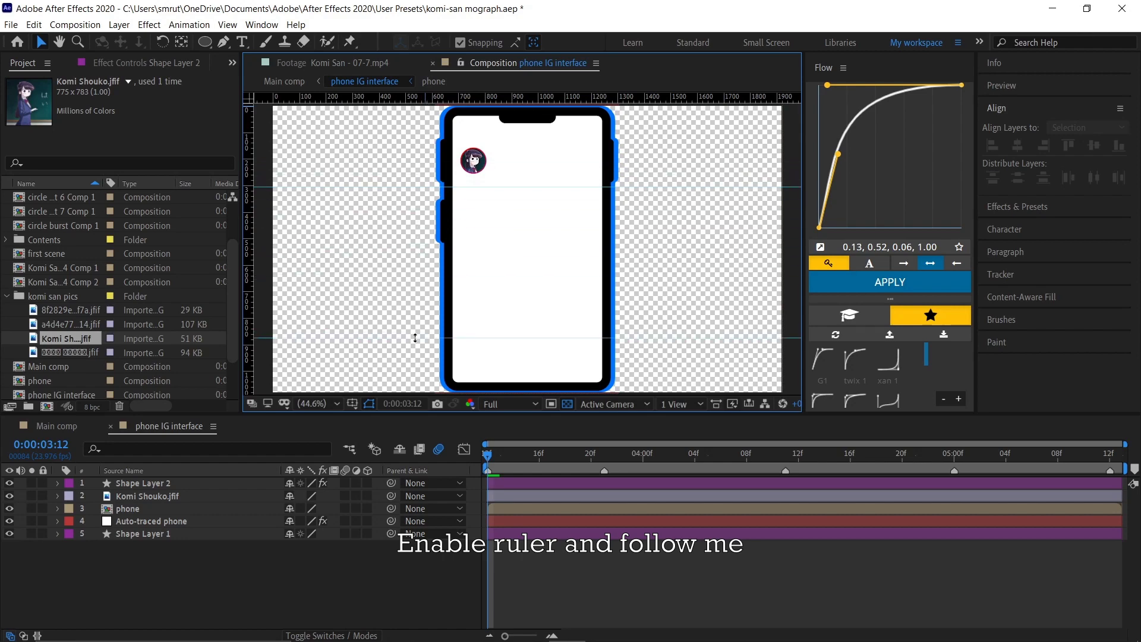
drag(73, 353, 178, 484)
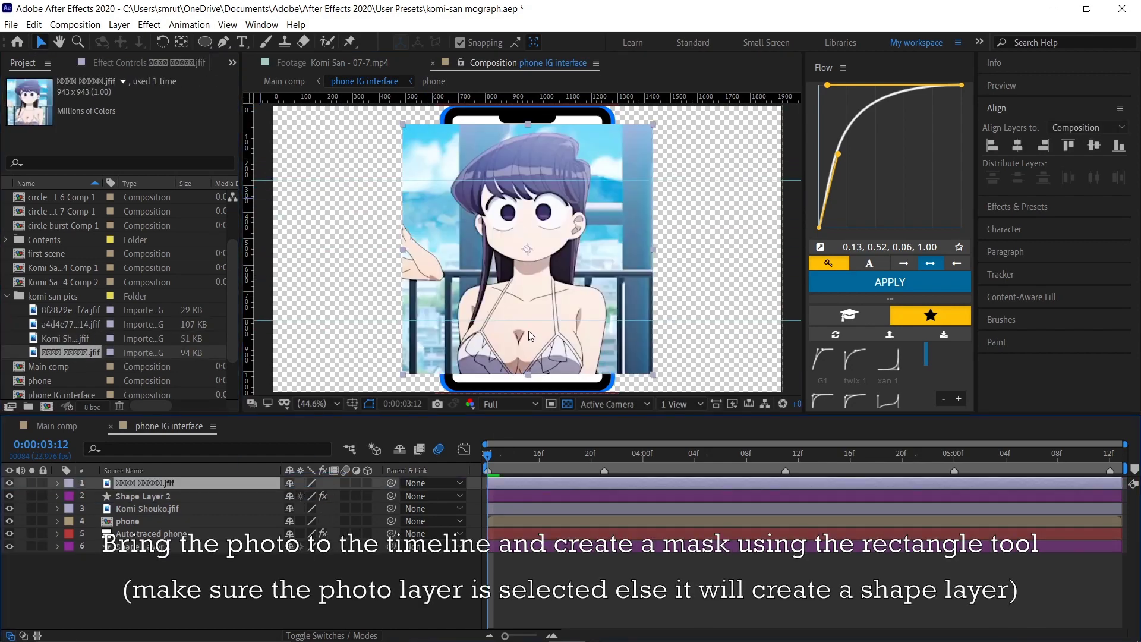
Step: Set the new photo layer's scale to 67%
key(s)
drag(306, 496, 287, 501)
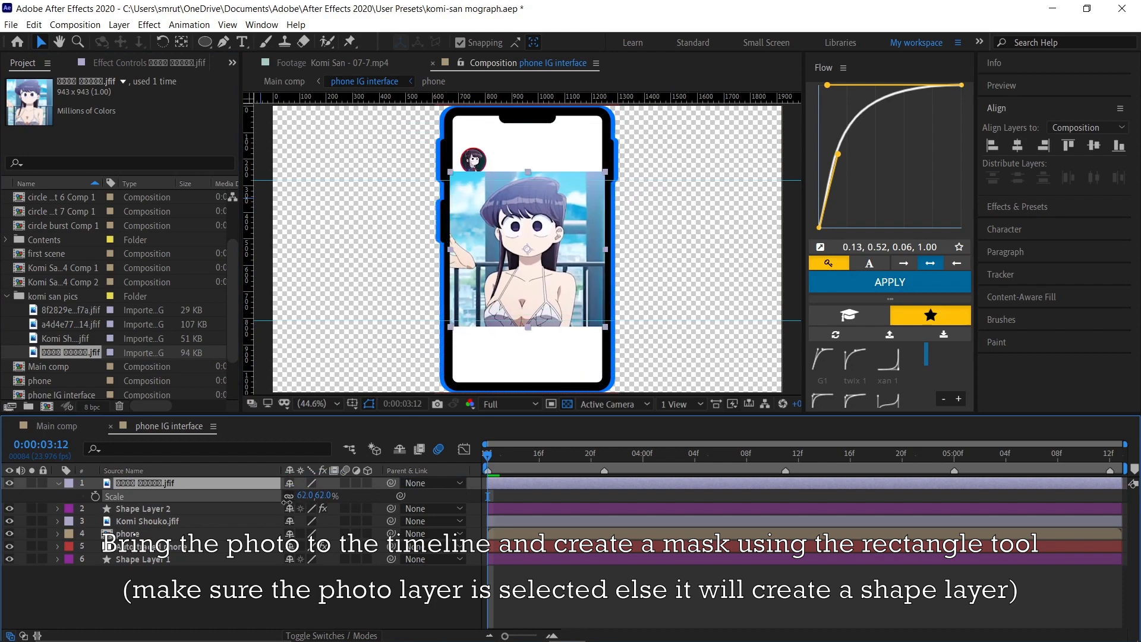
drag(287, 501, 303, 500)
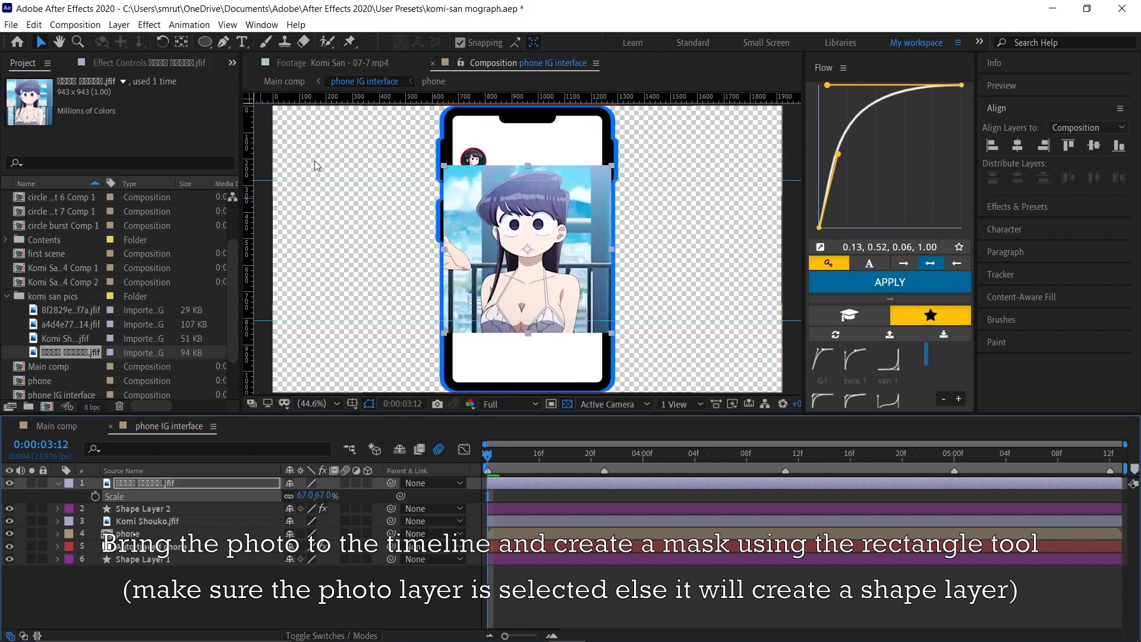
Step: Crop the photo with a rectangular mask between the guides and turn on snapping
drag(204, 42, 262, 45)
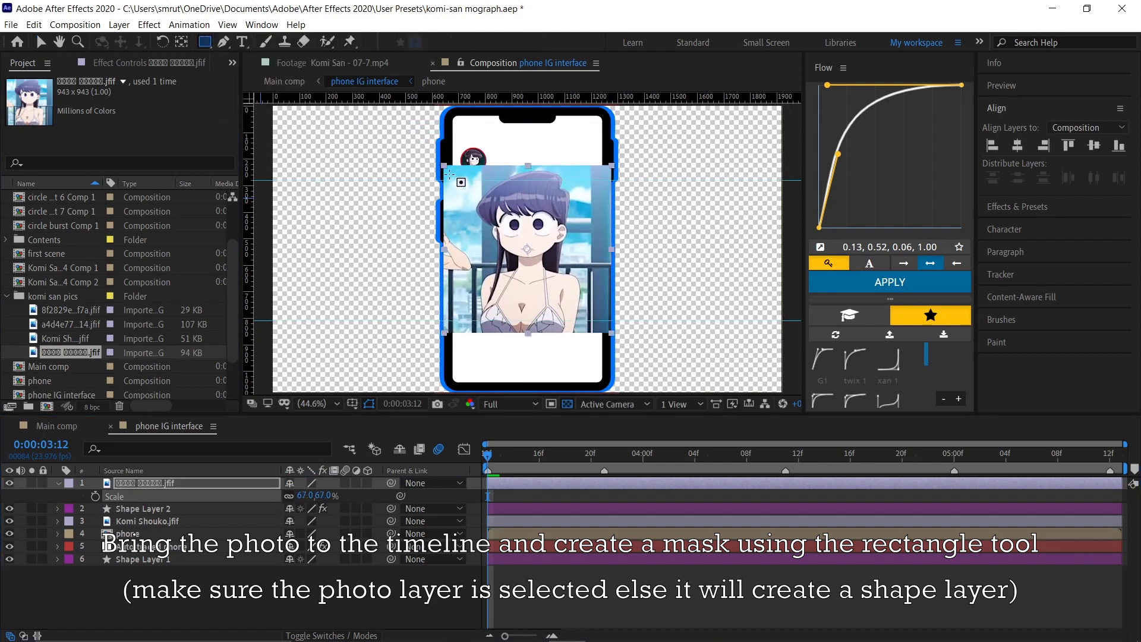
drag(446, 170, 604, 328)
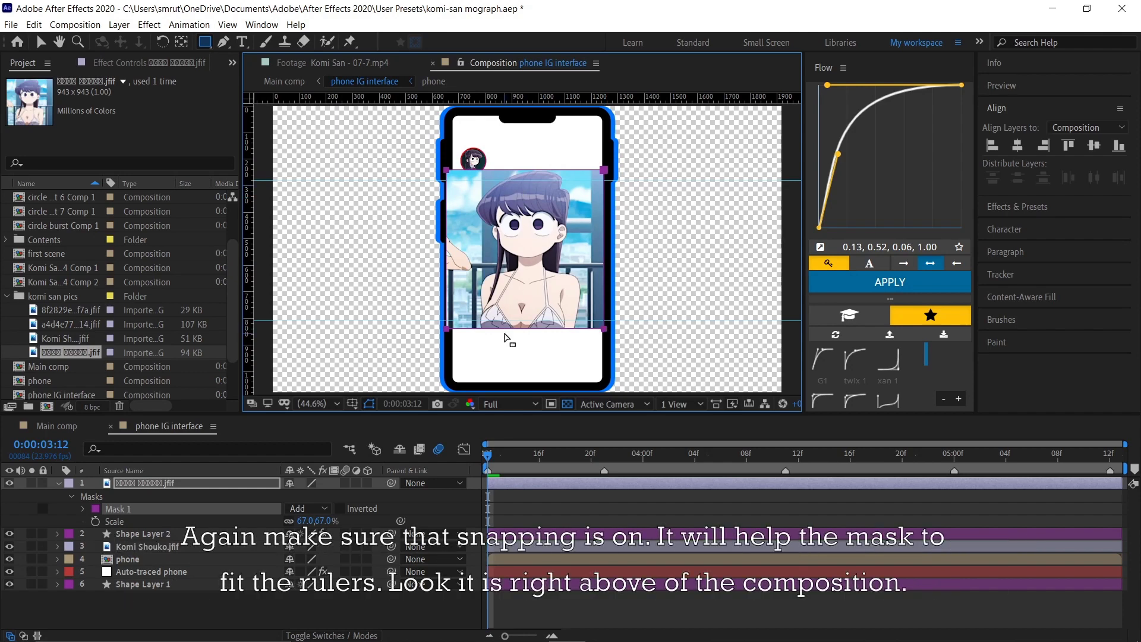
key(v)
click(532, 326)
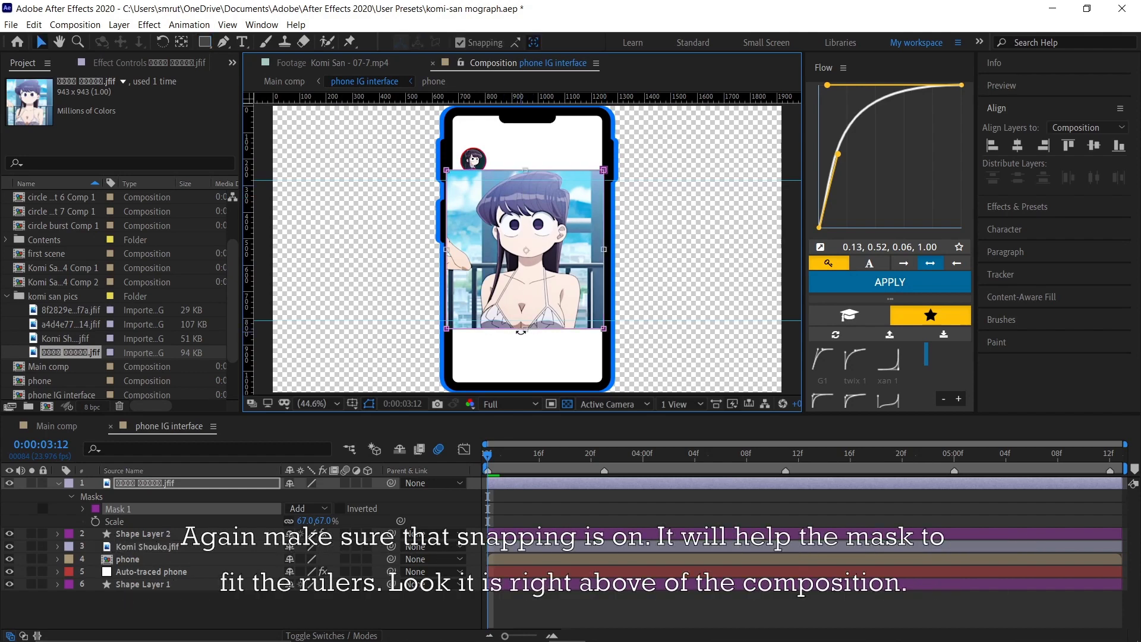
click(461, 42)
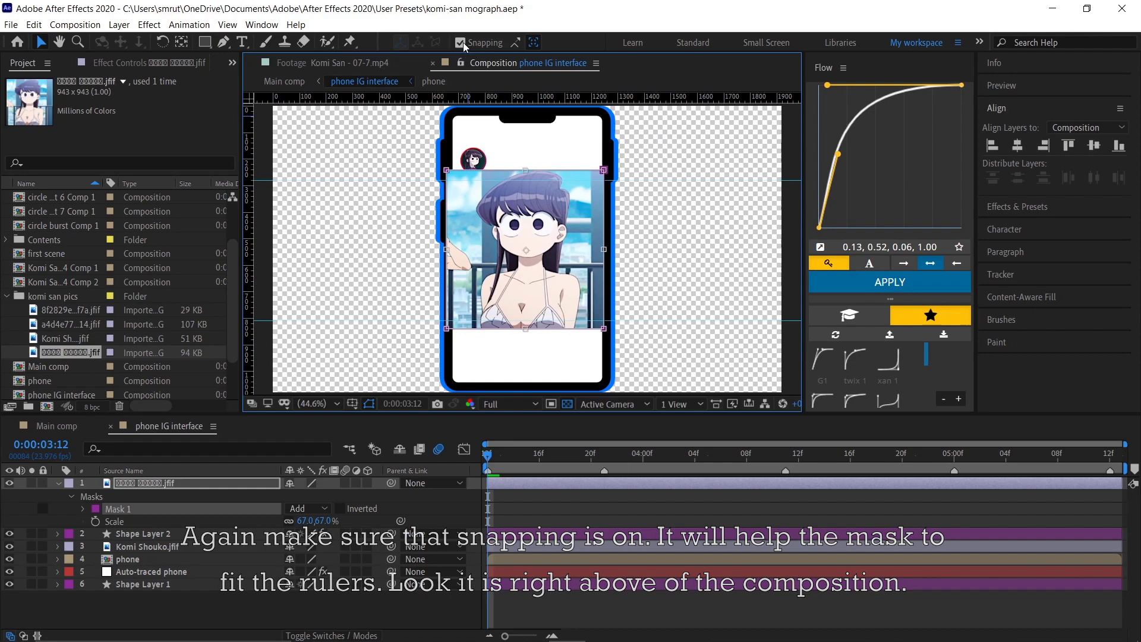
key(period)
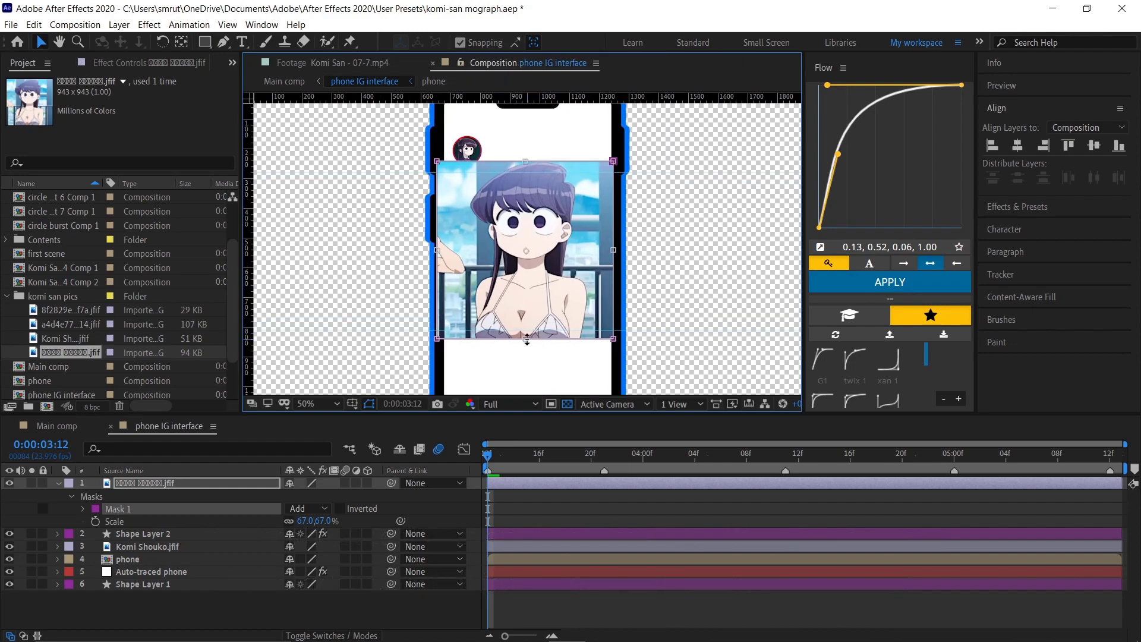
Step: Adjust the mask's top and bottom edges on the photo
scroll(527, 340, up, 2)
drag(526, 341, 517, 181)
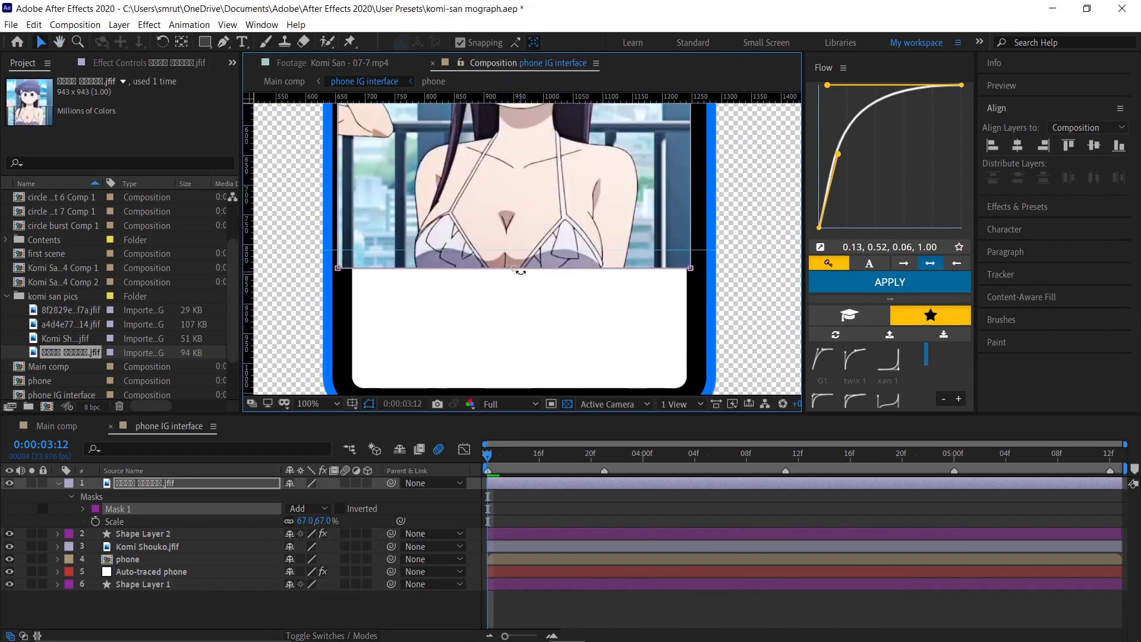
drag(514, 267, 514, 251)
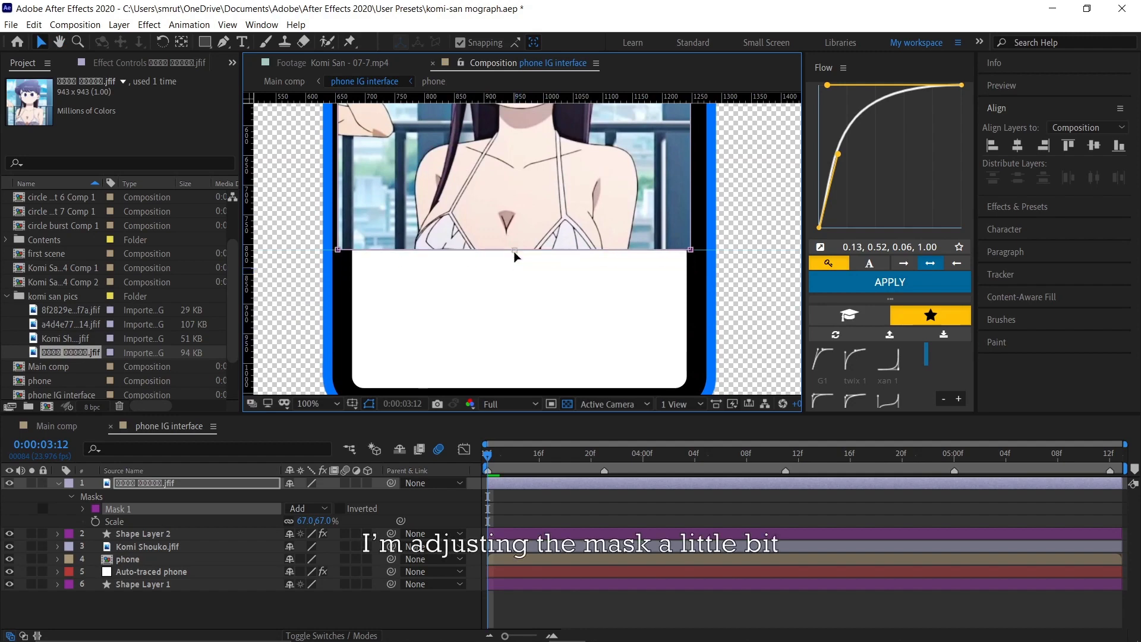
scroll(497, 297, up, 5)
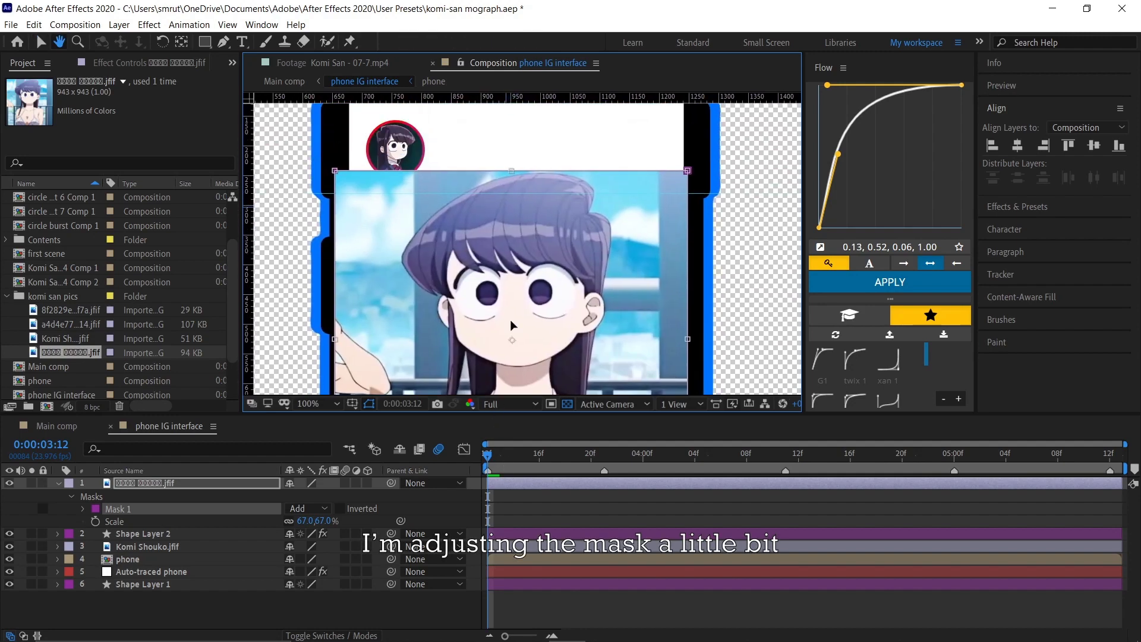
drag(513, 183, 509, 190)
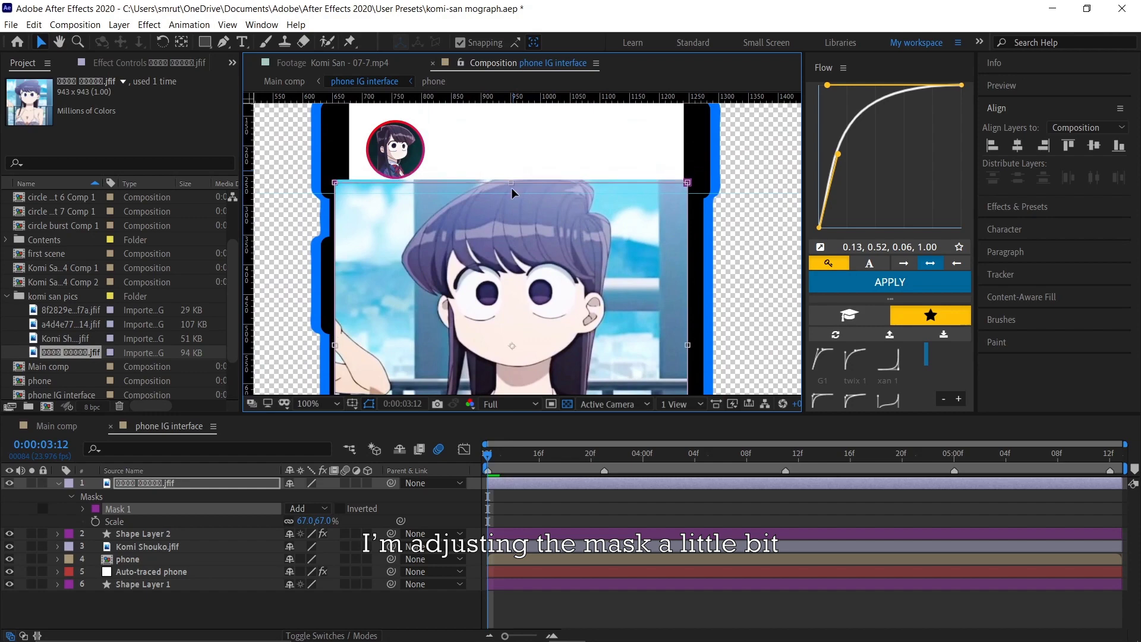
drag(729, 335, 720, 293)
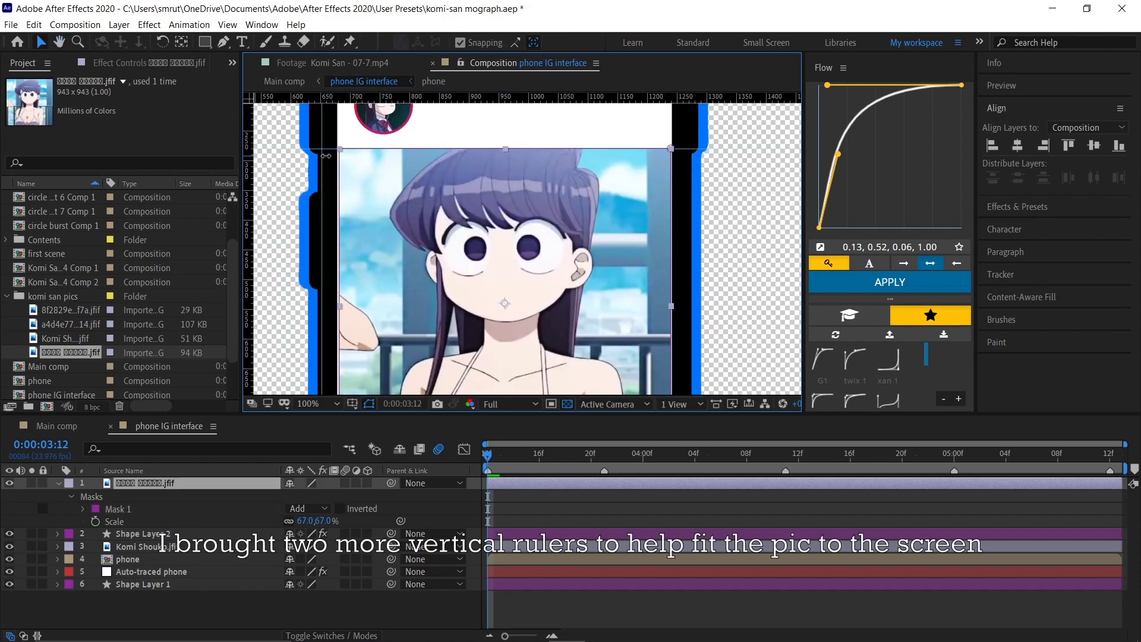
Step: Align vertical guides with the screen edges and pull the mask's left edge to the screen edge
drag(306, 149, 335, 167)
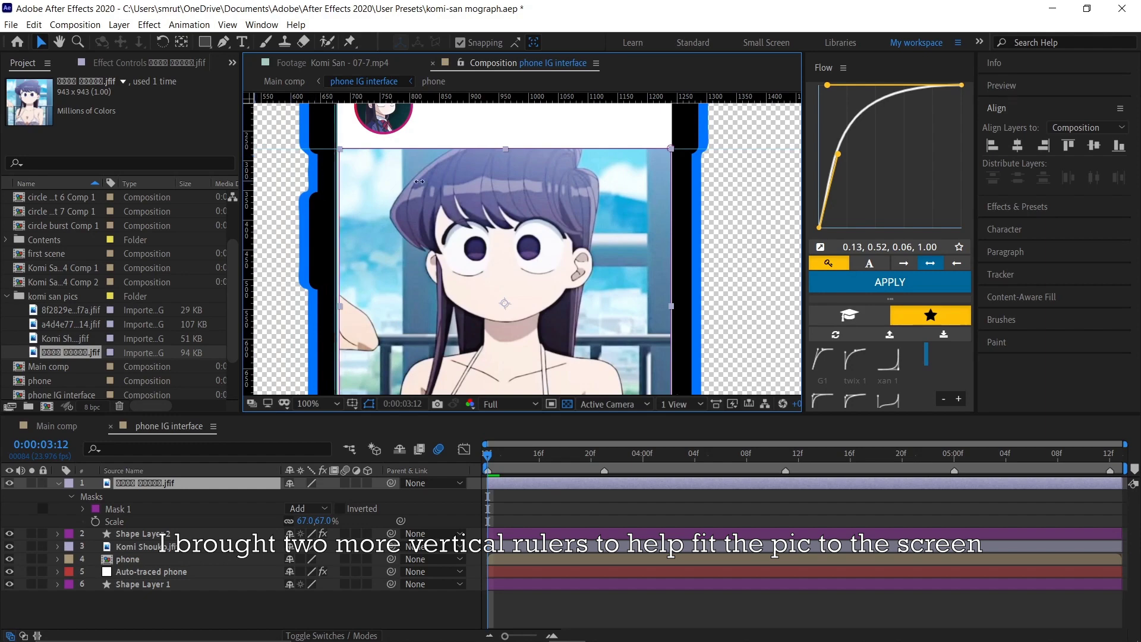
drag(420, 181, 672, 220)
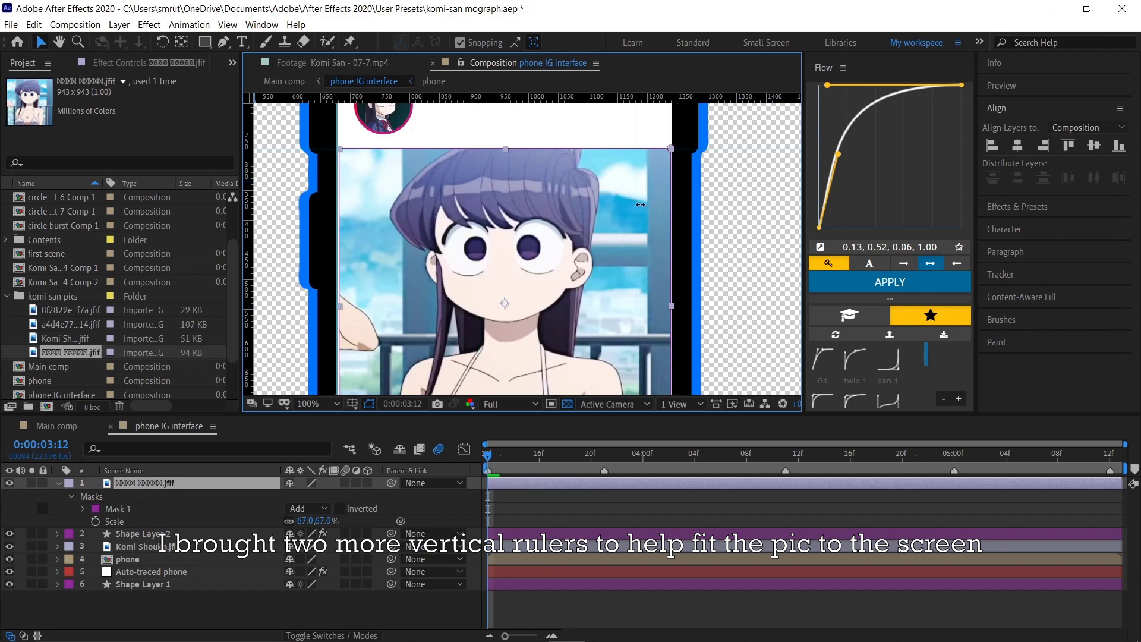
click(670, 310)
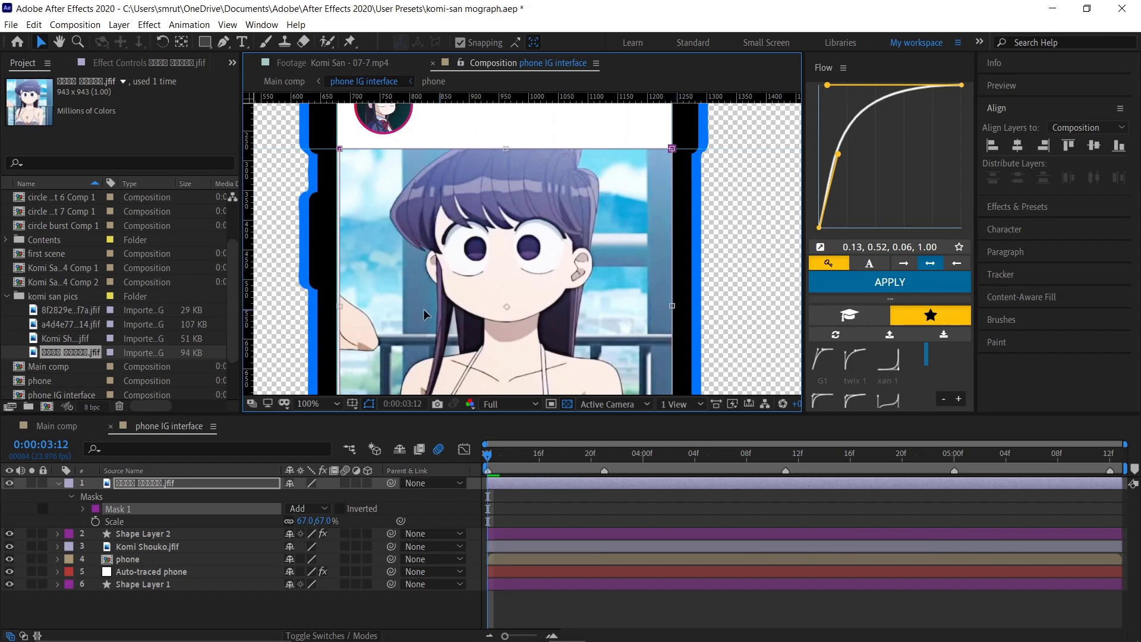
drag(339, 304, 336, 308)
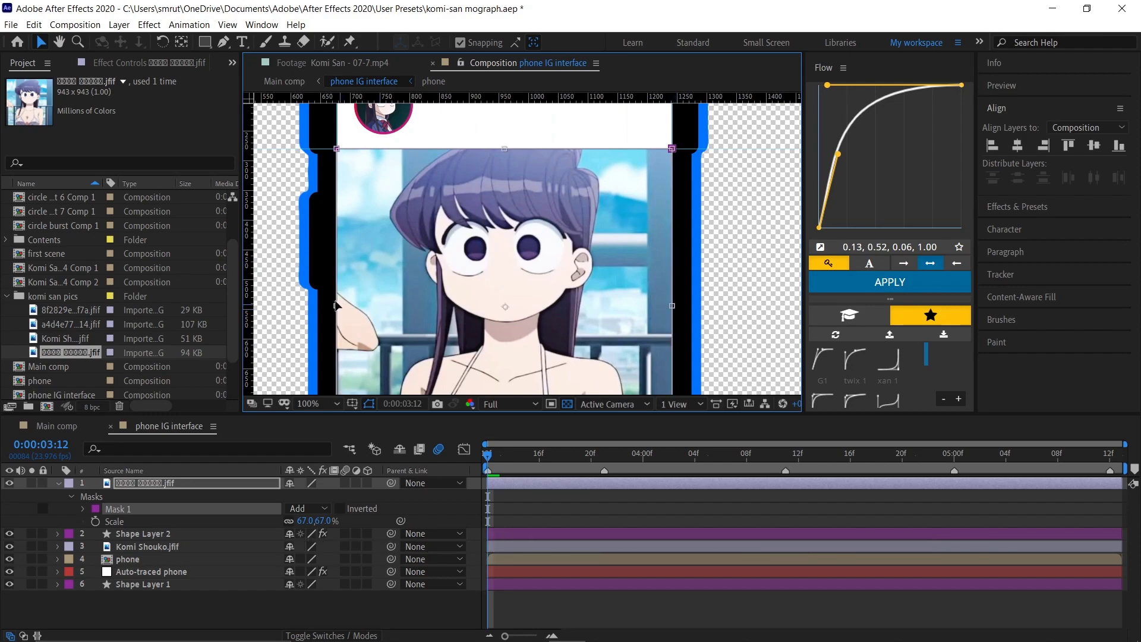
click(540, 612)
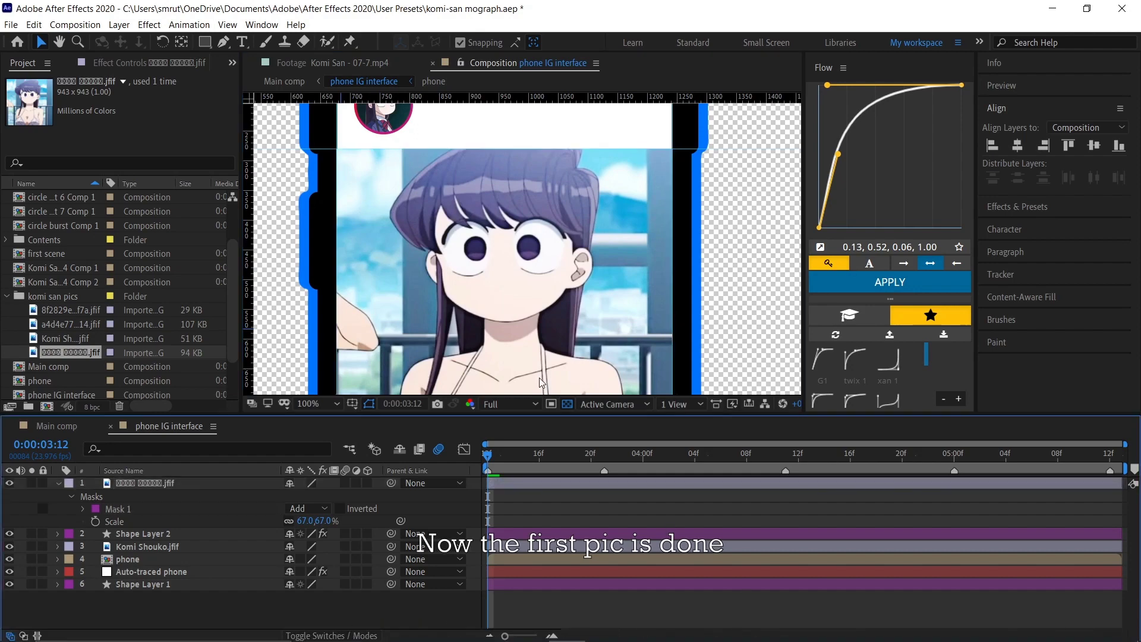
key(comma)
key(comma)
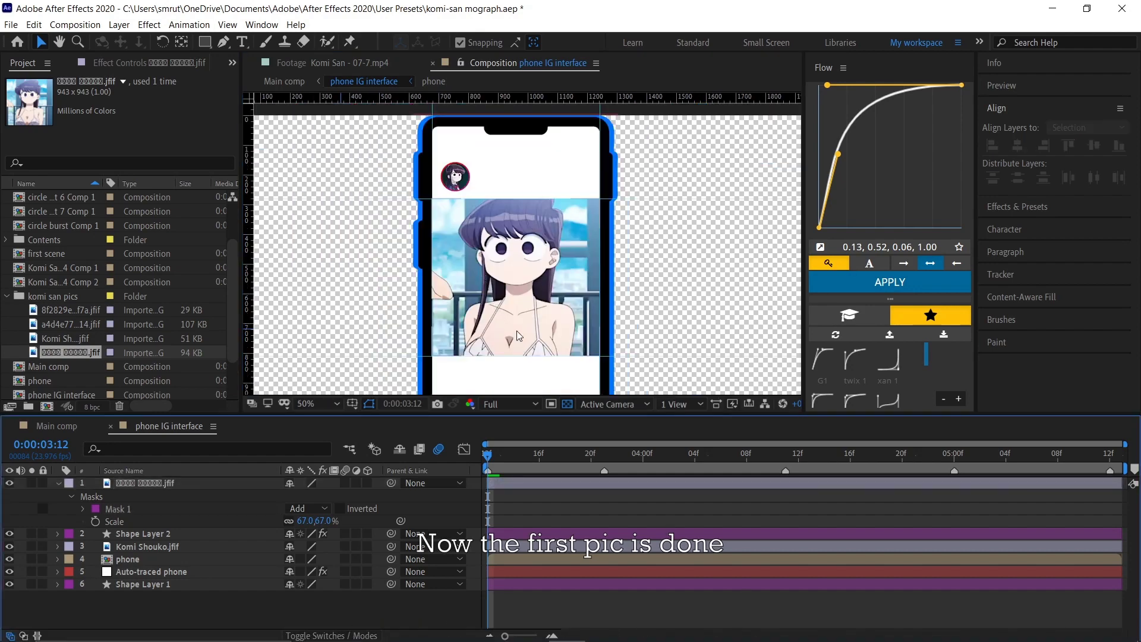
key(period)
mouse_move(512, 297)
mouse_down()
mouse_move(505, 188)
mouse_move(493, 357)
mouse_up()
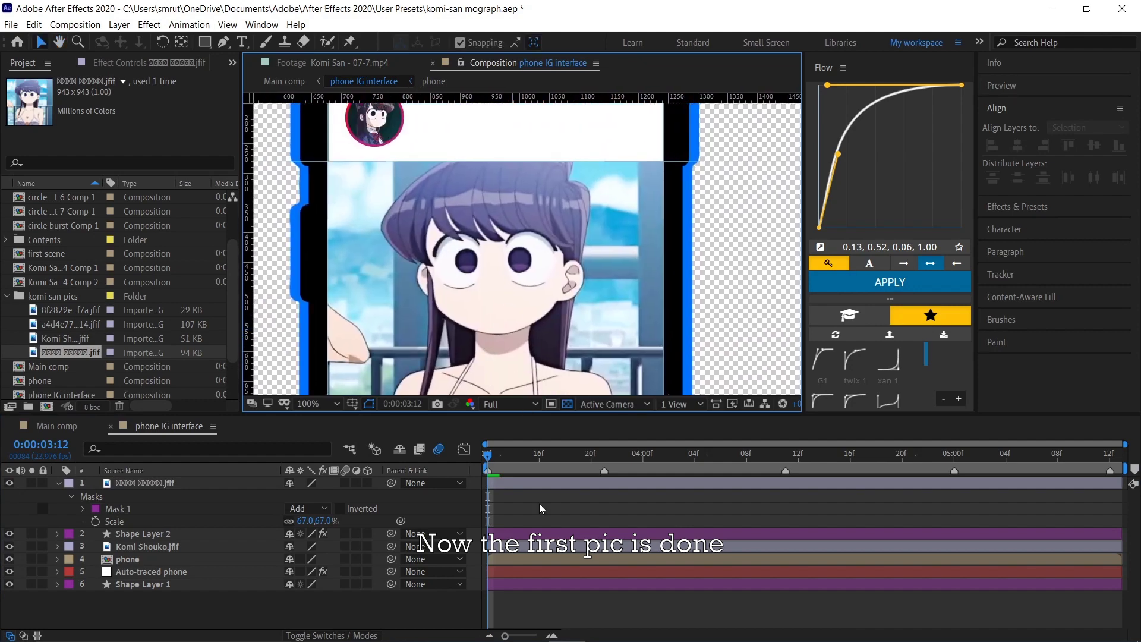
click(593, 604)
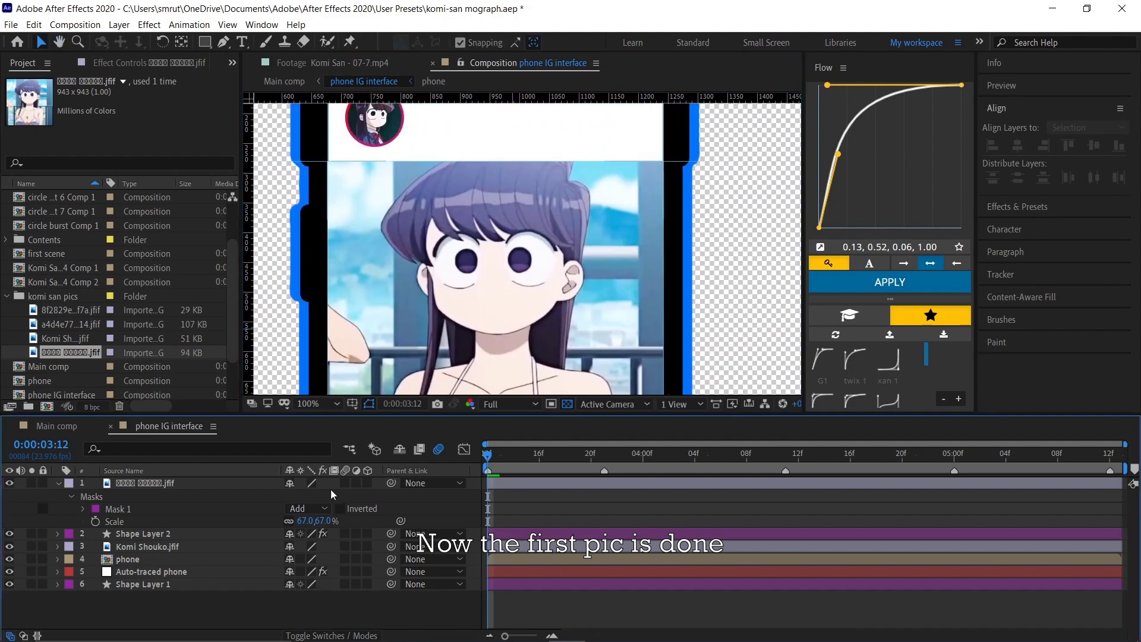
click(60, 482)
key(comma)
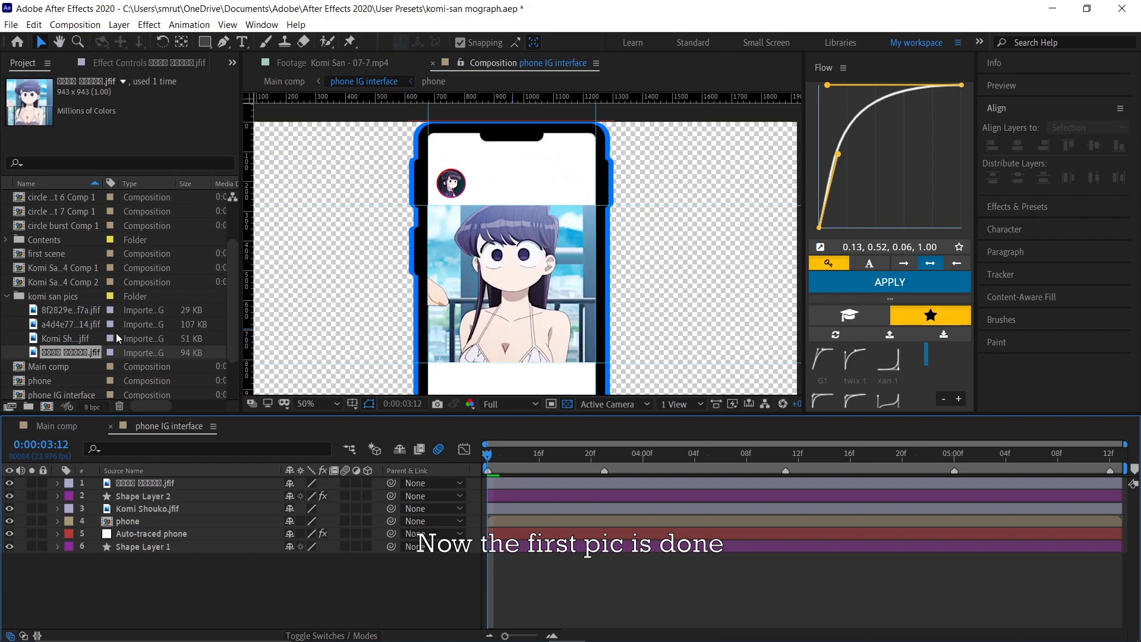
Step: Add the a4d4e77 photo as the top layer, shrink it, and move it down
click(63, 320)
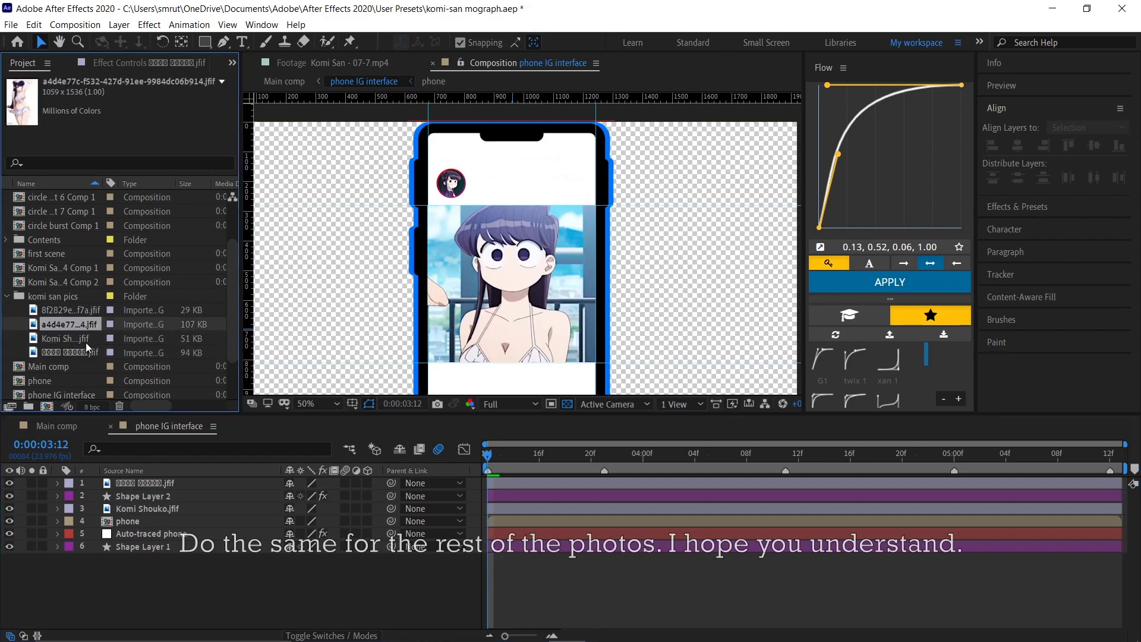
drag(84, 322, 178, 483)
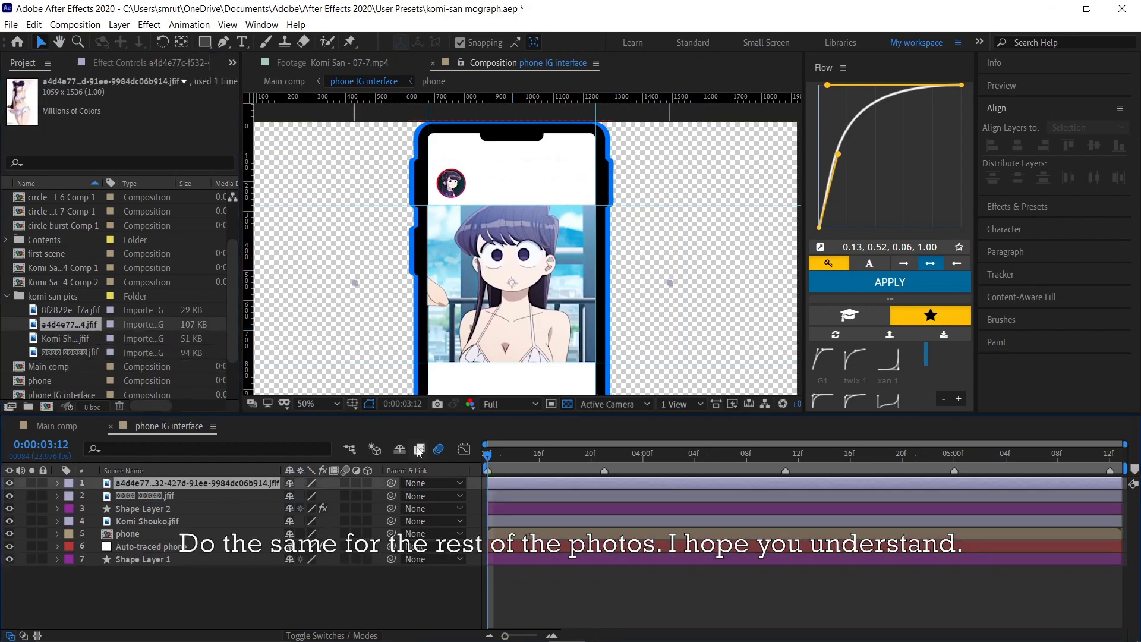
scroll(487, 287, down, 2)
key(s)
drag(321, 496, 297, 496)
drag(518, 262, 518, 291)
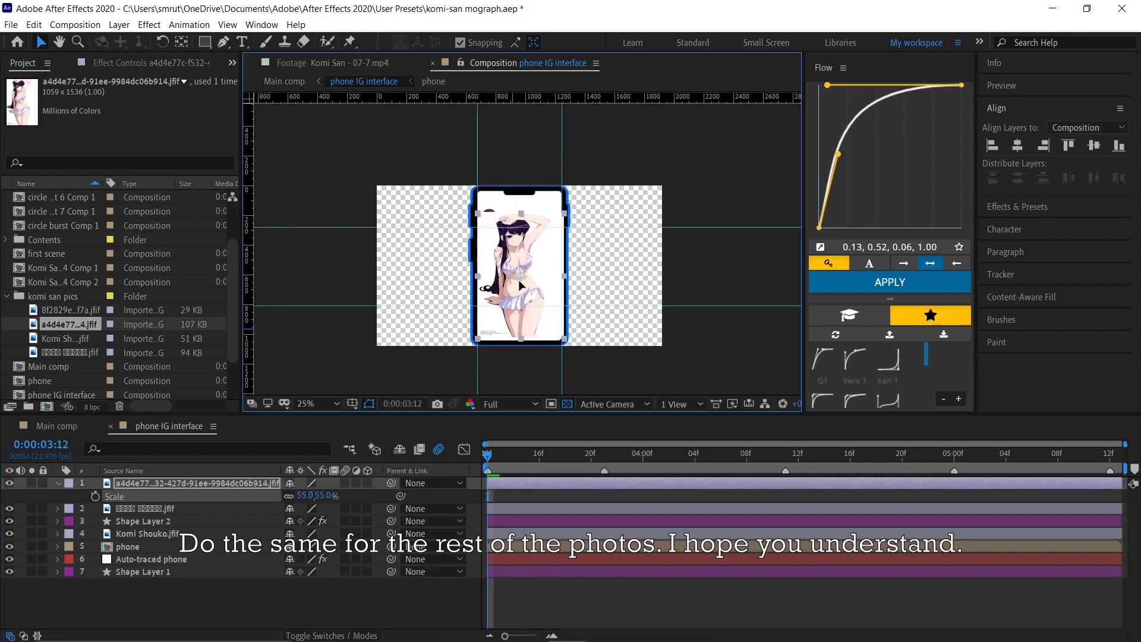
Step: Set the photo to 56% scale and mask it to a rectangle below the profile picture
scroll(519, 291, up, 2)
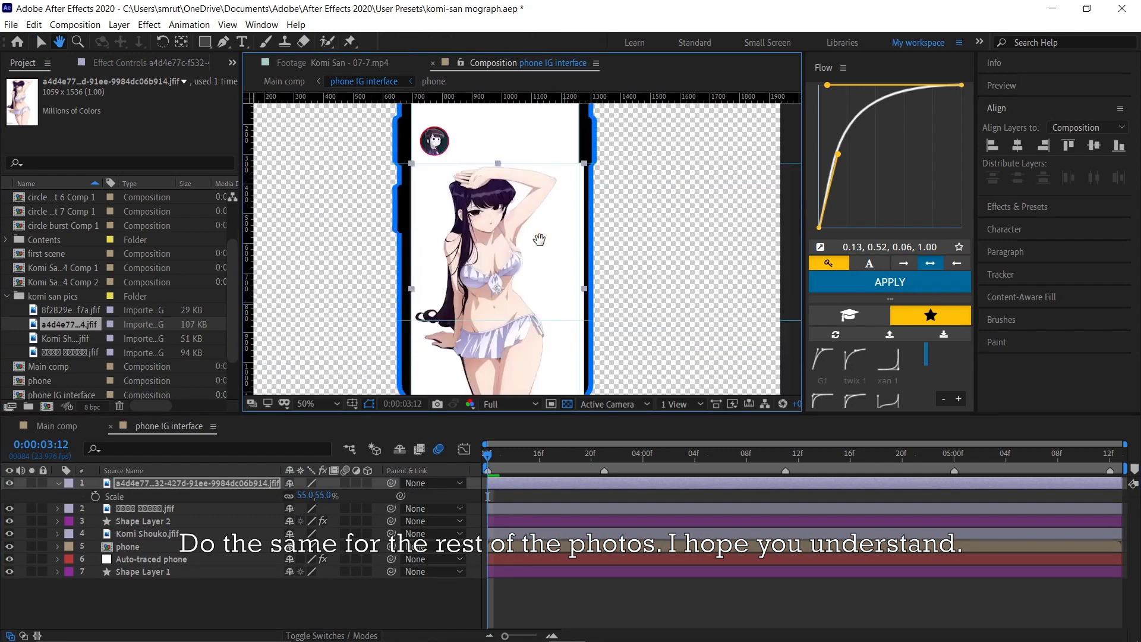
click(204, 41)
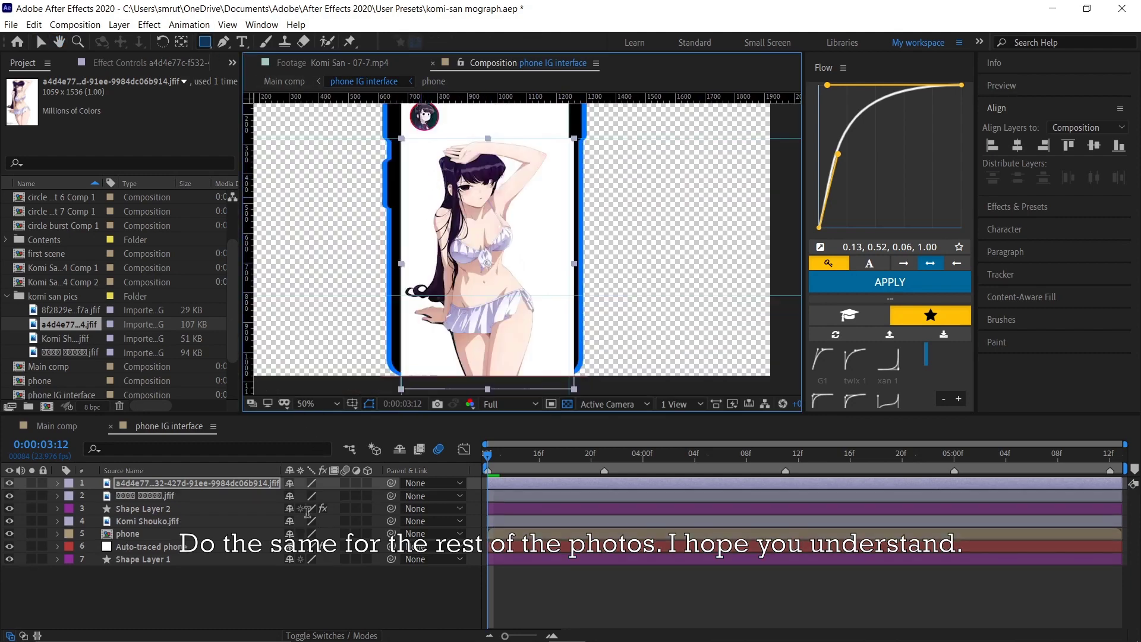
drag(297, 496, 304, 499)
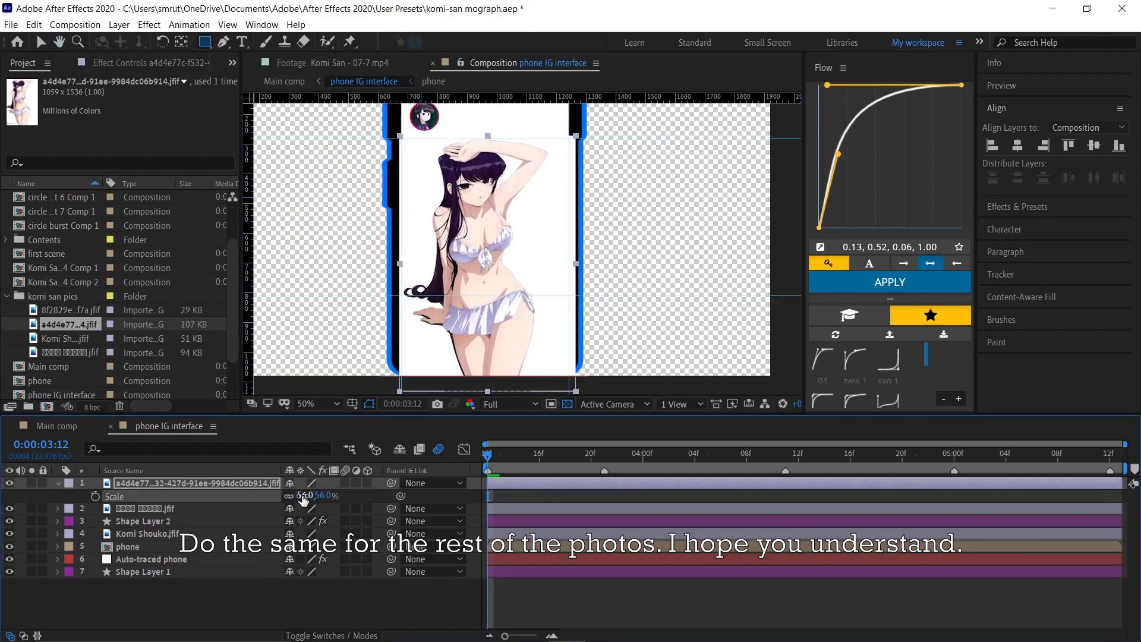
drag(400, 137, 569, 295)
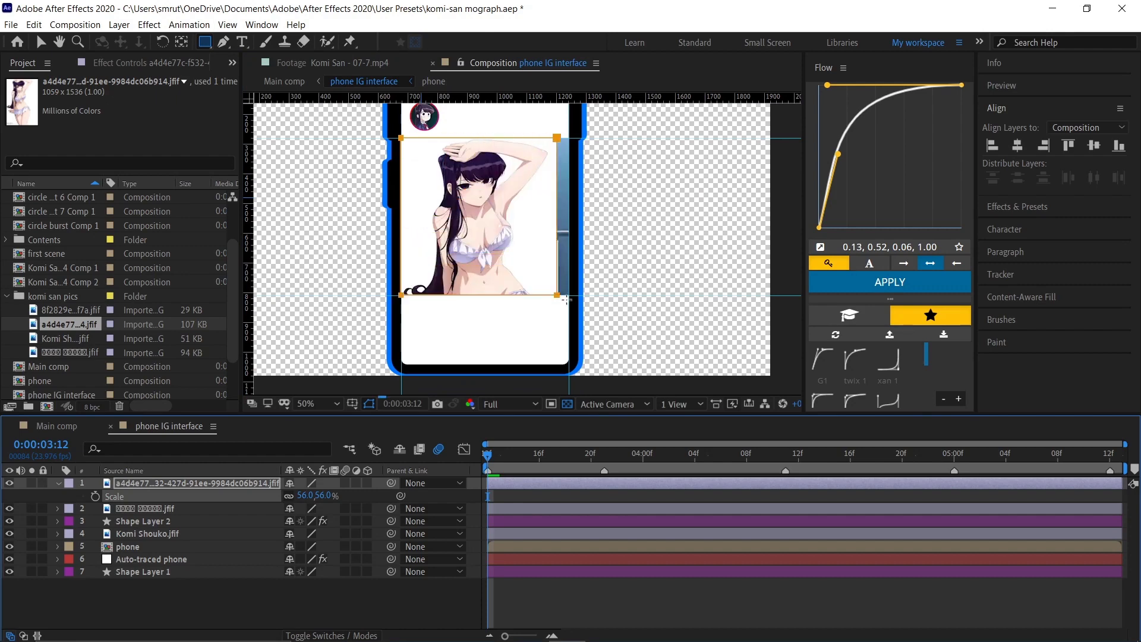
scroll(575, 303, up, 3)
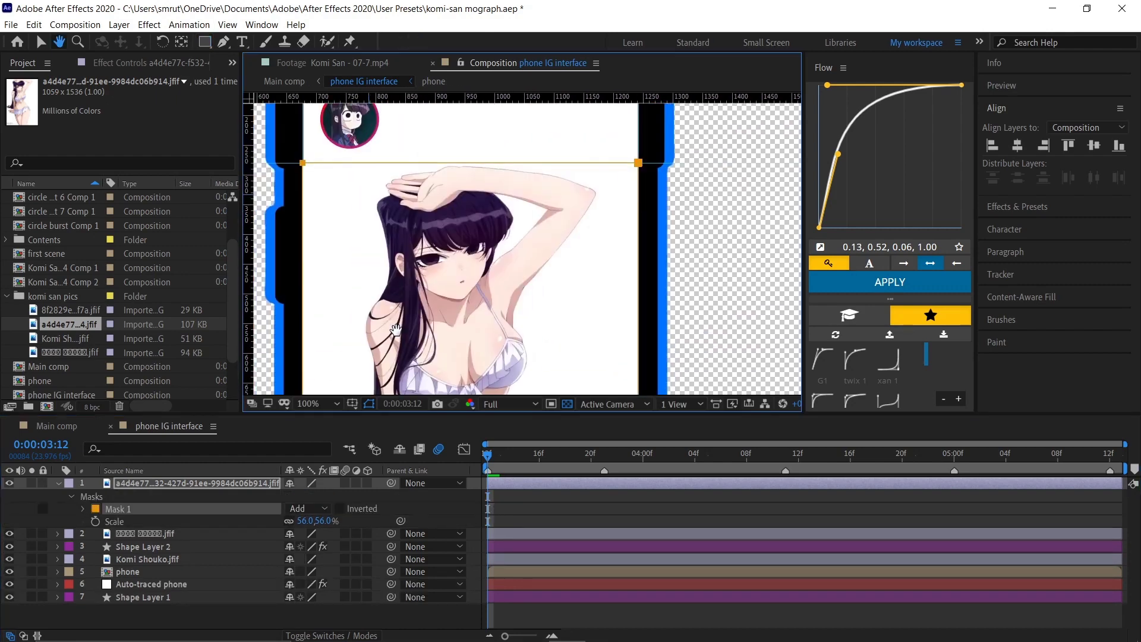
Step: Add the 8f2829e photo on top at 120% scale and move it down inside the phone
scroll(575, 303, down, 3)
drag(71, 311, 311, 495)
key(s)
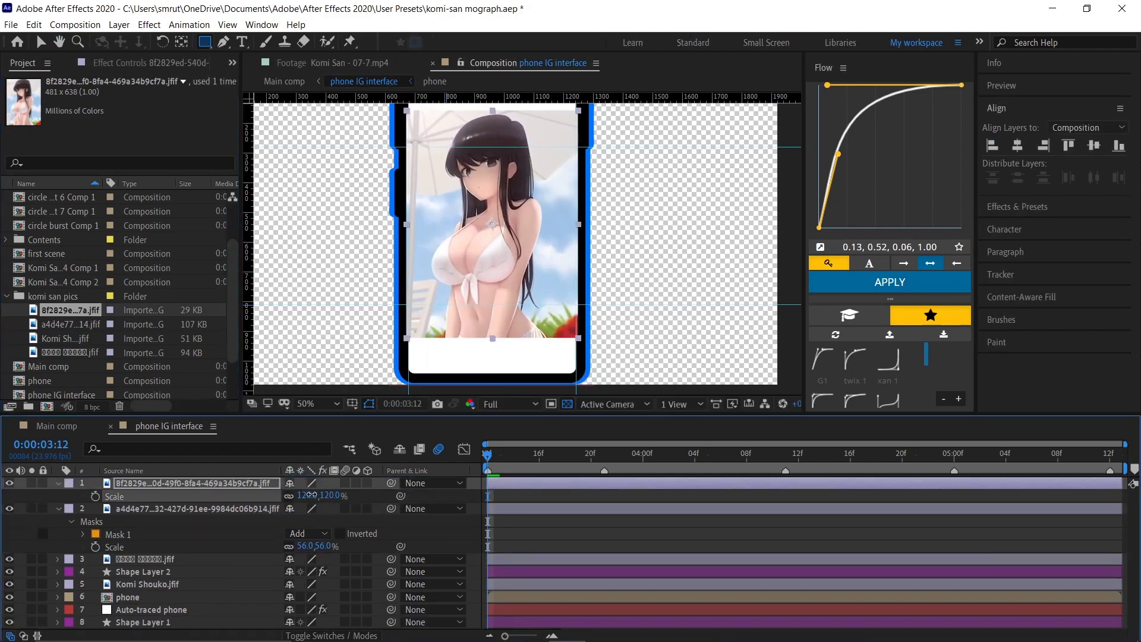
key(v)
mouse_move(500, 220)
mouse_down()
mouse_move(501, 255)
mouse_move(500, 241)
mouse_up()
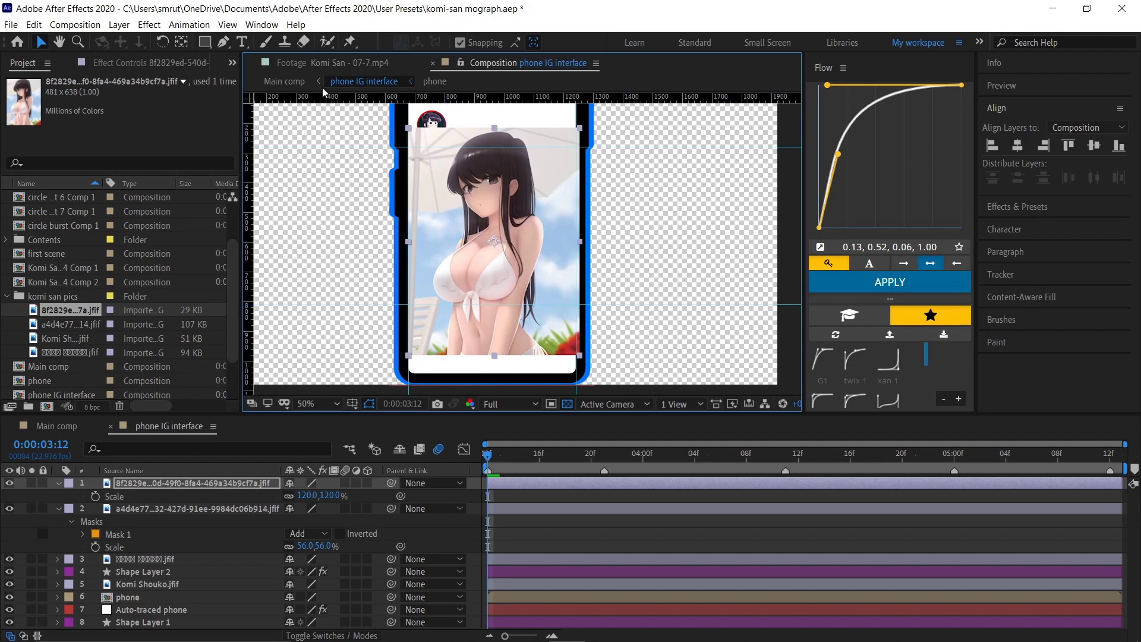
Step: Mask the 8f2829e photo to a rectangle below the profile picture and collapse layer properties
click(201, 41)
click(258, 57)
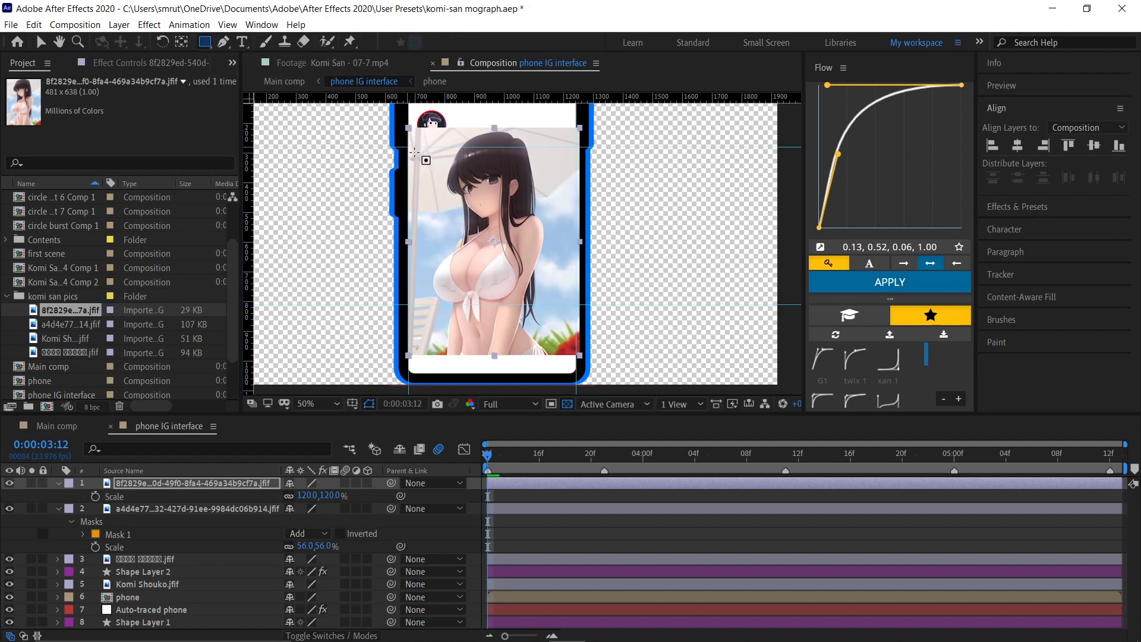
drag(408, 147, 576, 304)
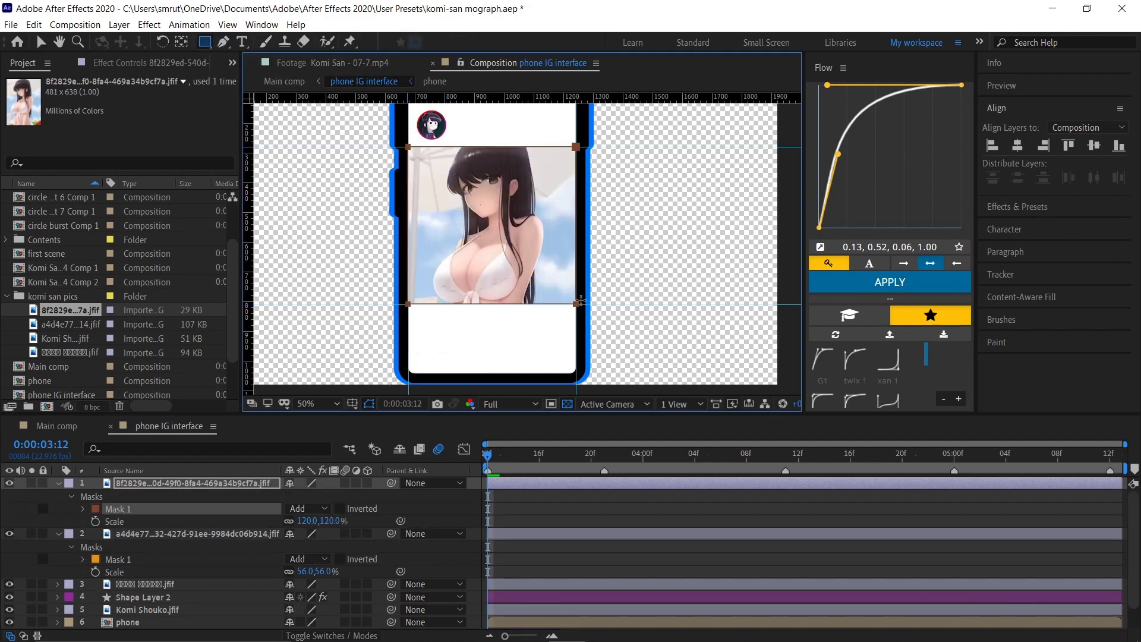
key(F2)
key(v)
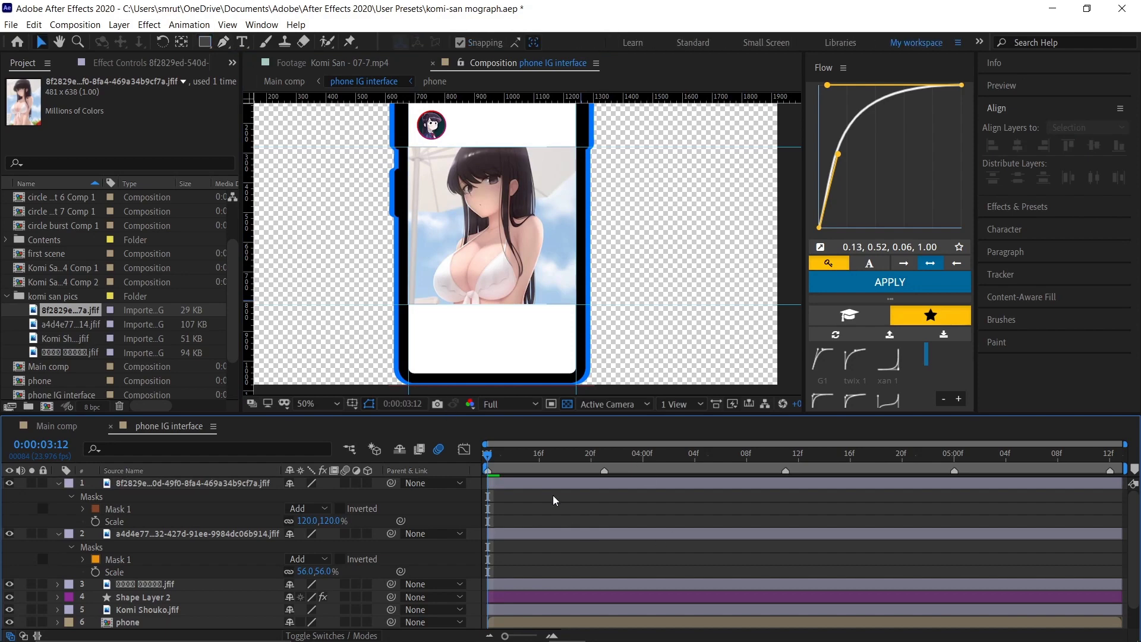
key(ctrl+grave)
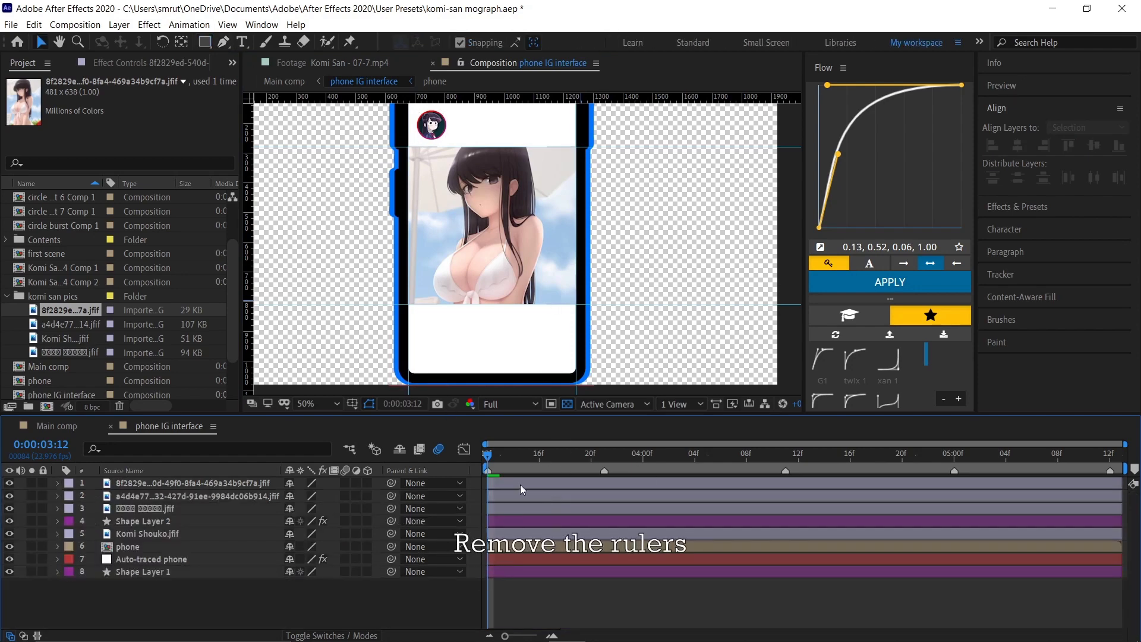
Step: Hide and re-show the three photo layers to compare them
click(522, 485)
click(9, 483)
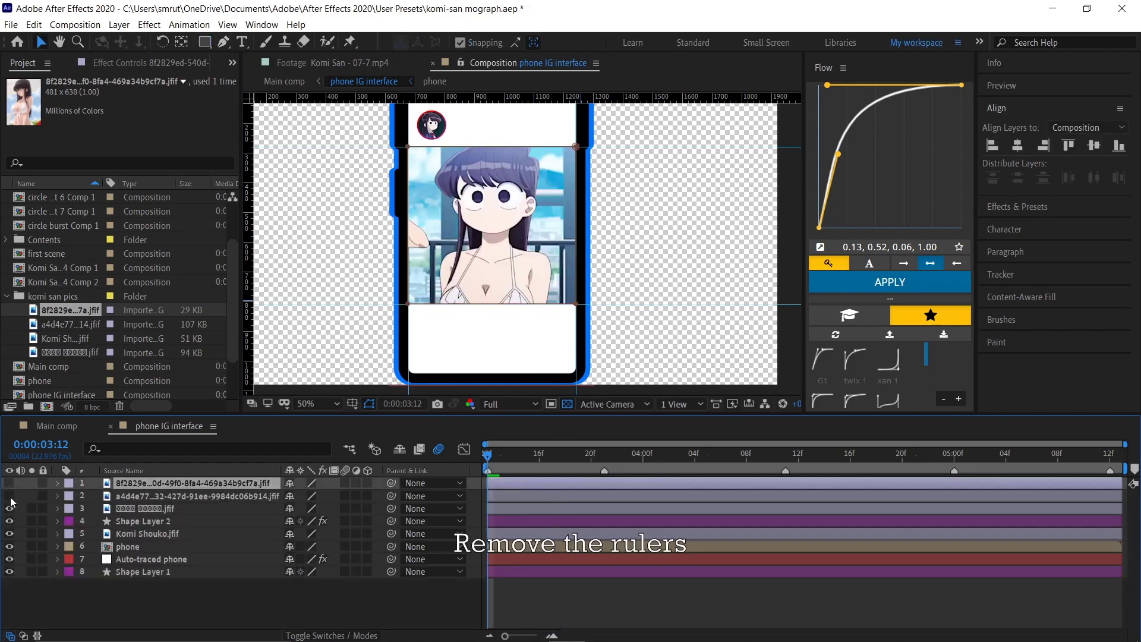
click(9, 496)
click(9, 509)
click(9, 483)
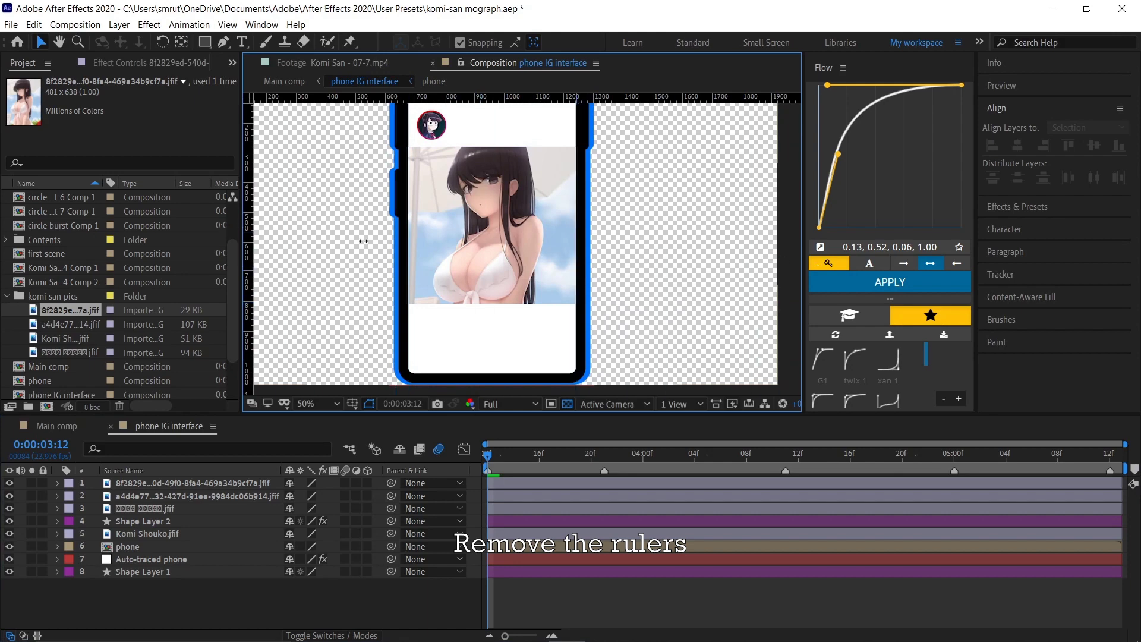
Step: Bring up the composition's New layer options from its context menu
scroll(758, 193, up, 2)
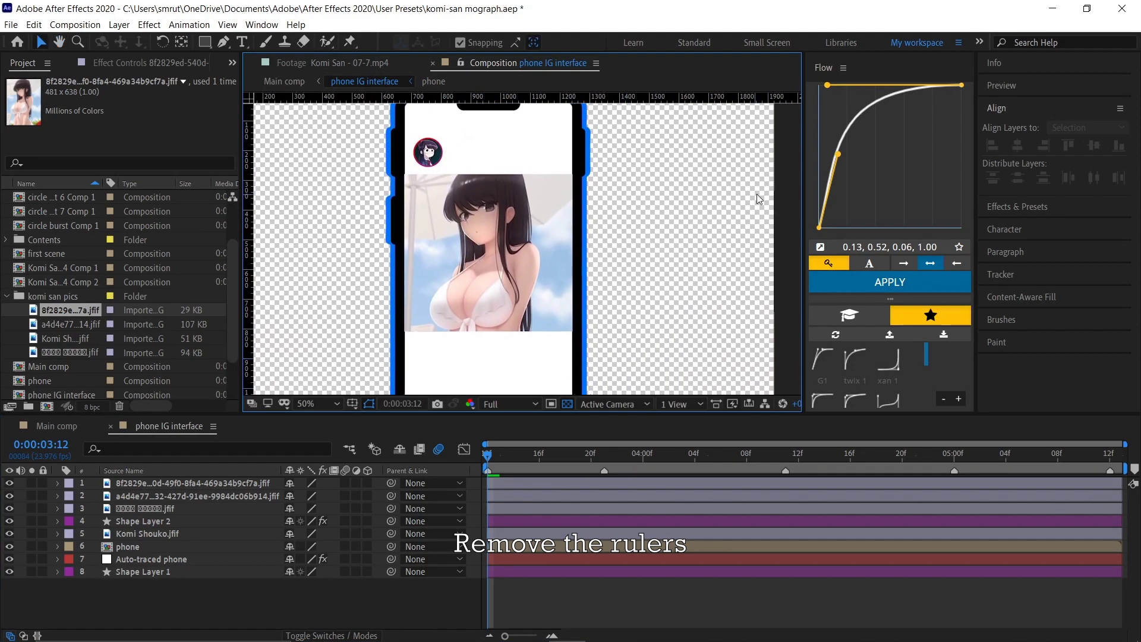
right_click(479, 483)
mouse_move(644, 488)
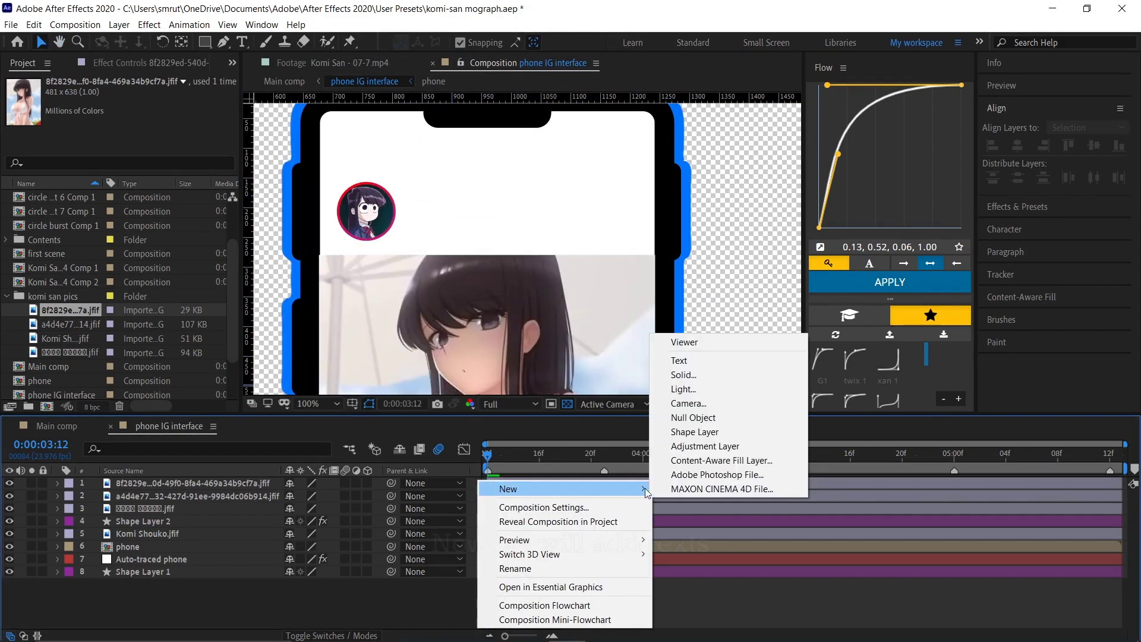
Step: Add a 'komi-san' text layer and move it beside the avatar
double_click(687, 365)
click(804, 410)
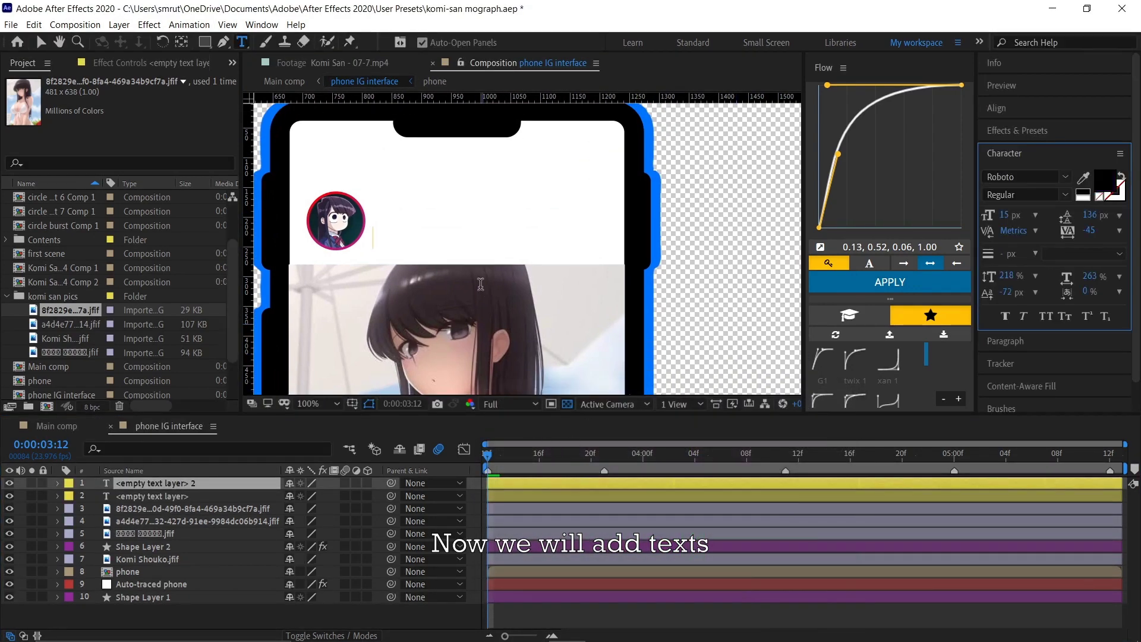
text(ko)
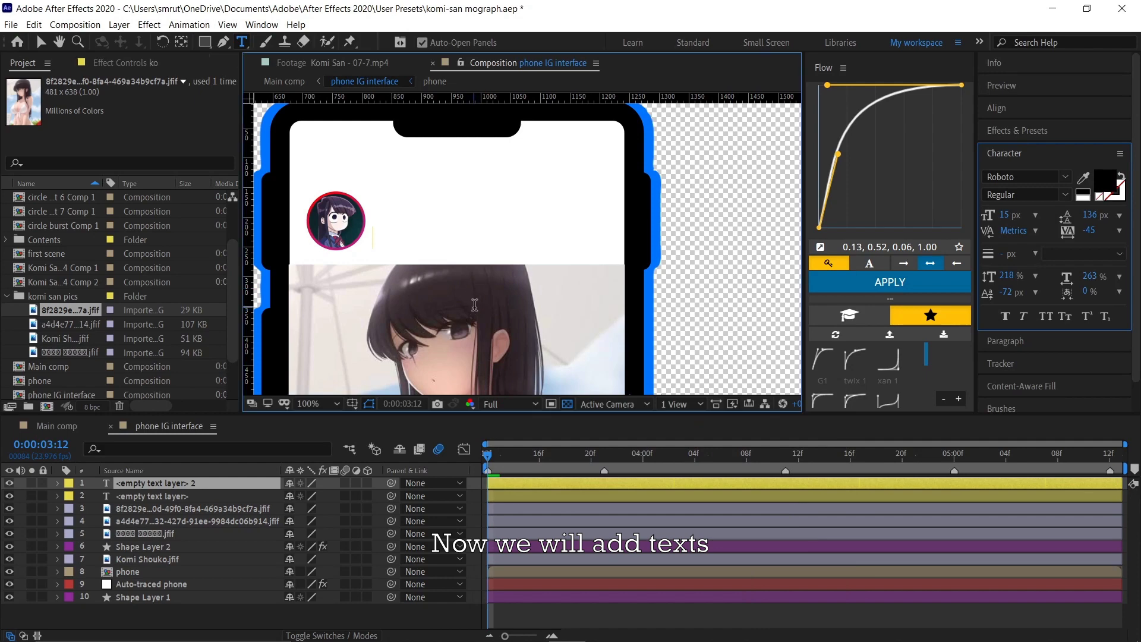
text(mi)
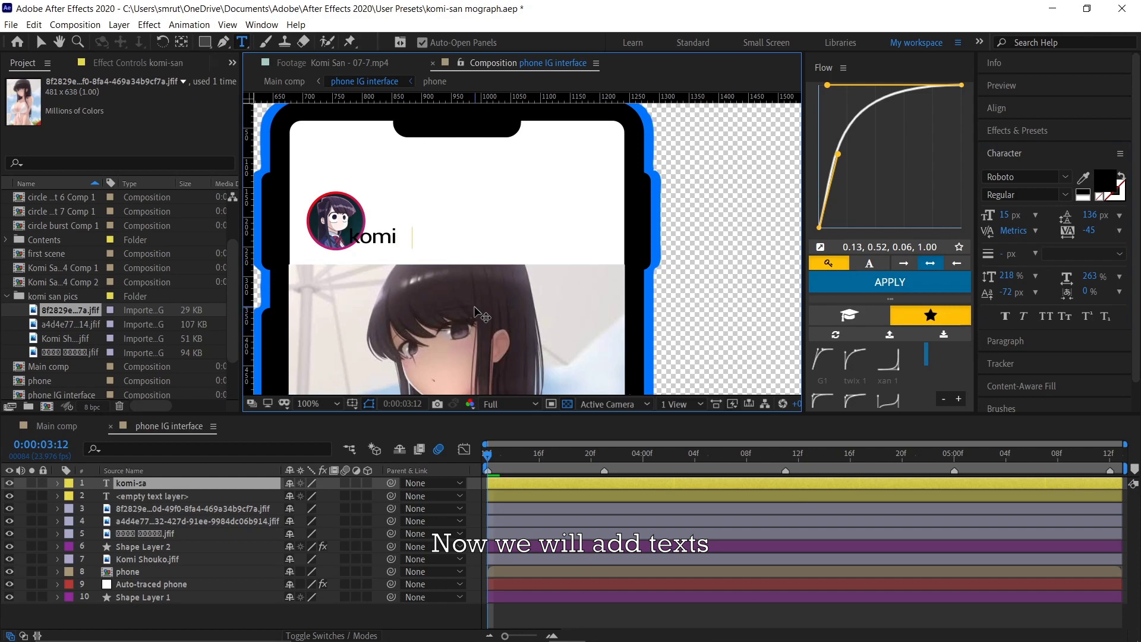
text(-san)
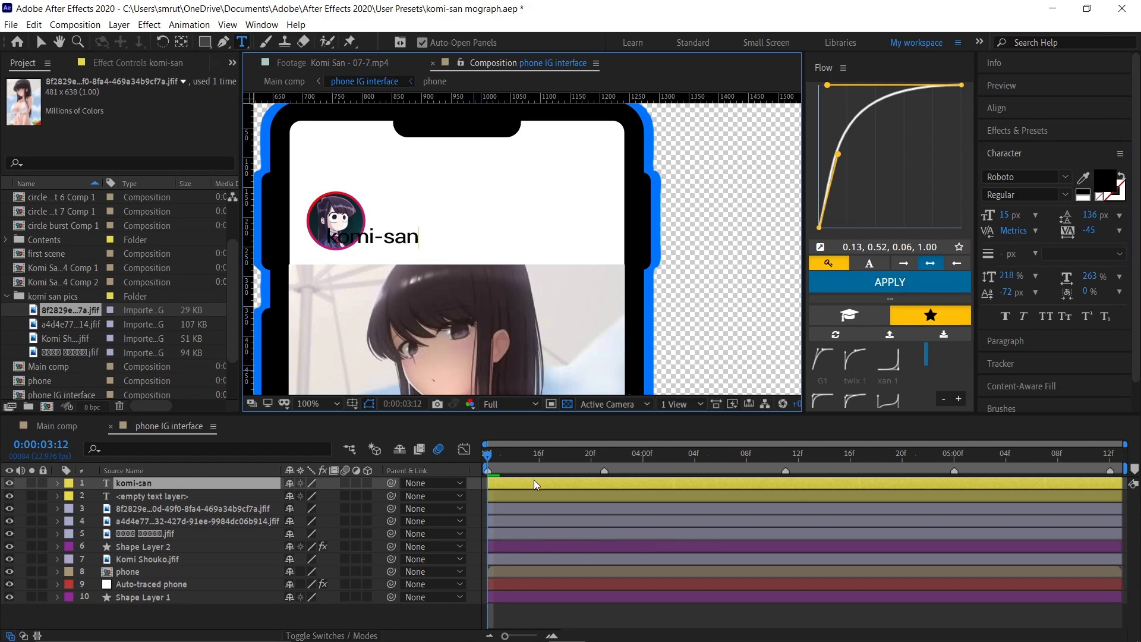
click(536, 483)
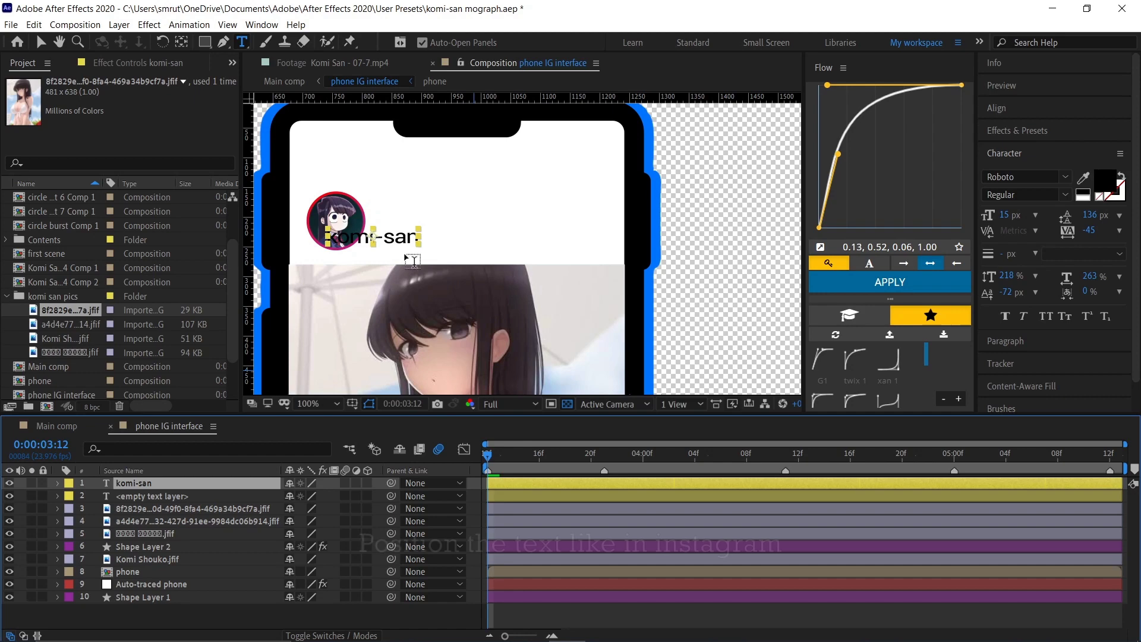
key(v)
drag(378, 242, 424, 213)
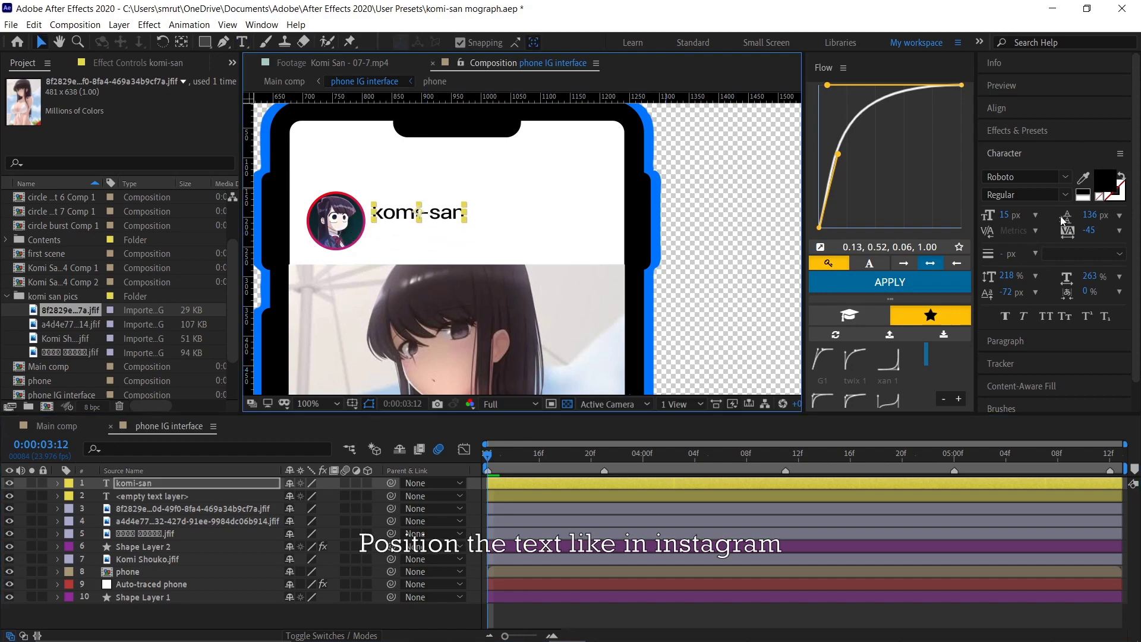
click(725, 268)
Step: Keep the smaller 'in your heart' line beneath the username in Roboto Thin
click(1022, 177)
text(ari)
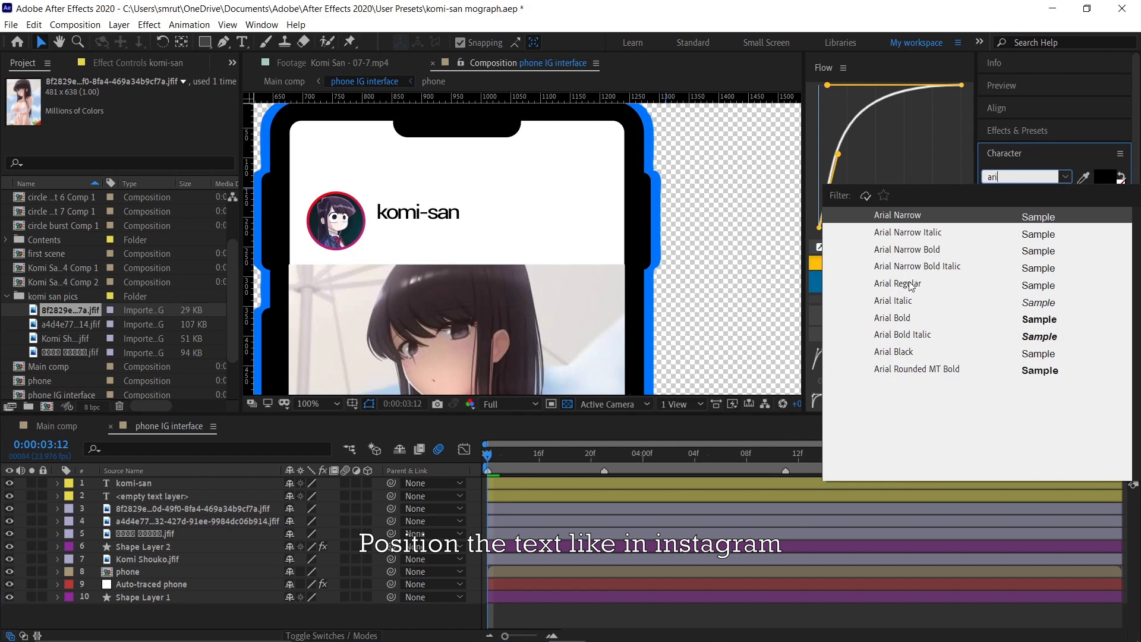
click(543, 483)
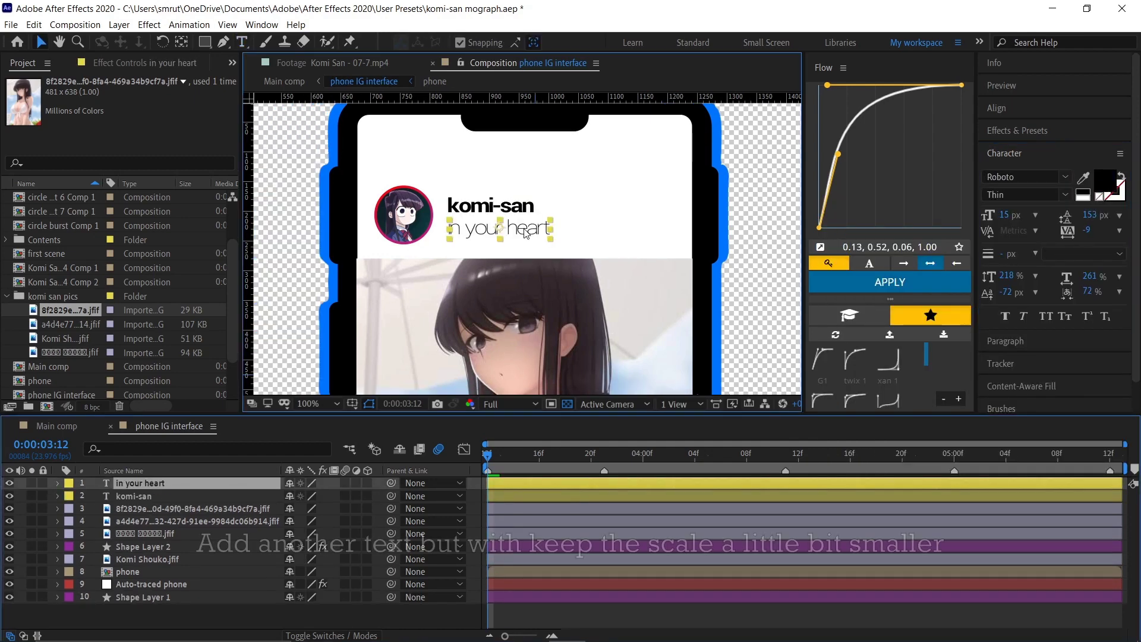
click(598, 604)
scroll(501, 193, down, 2)
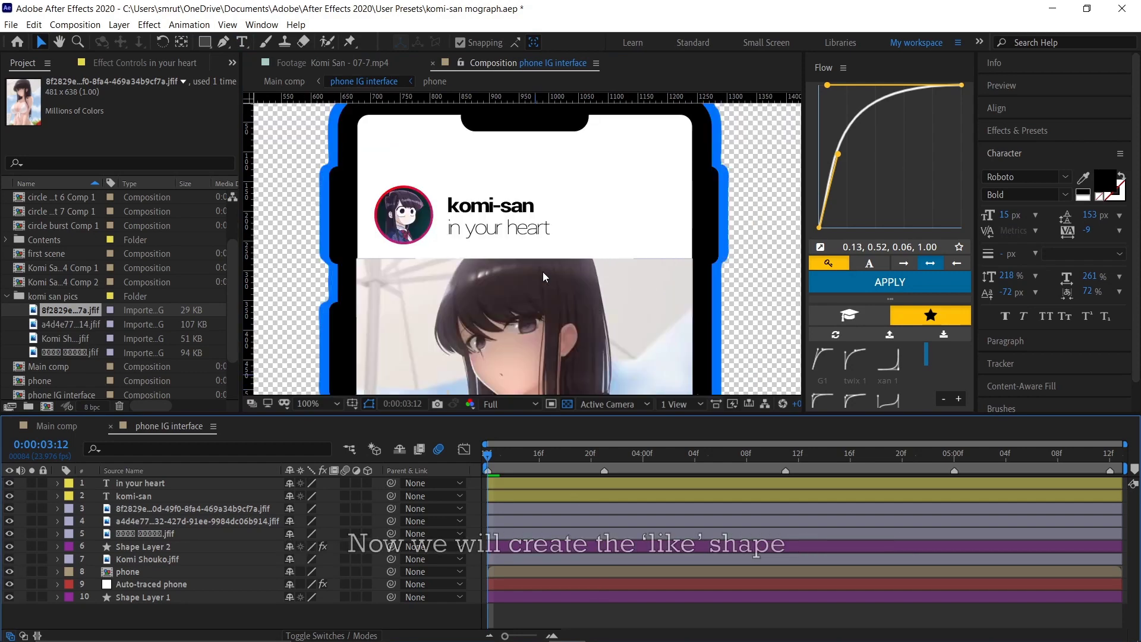
Step: Show a grid over the composition
drag(548, 279, 512, 164)
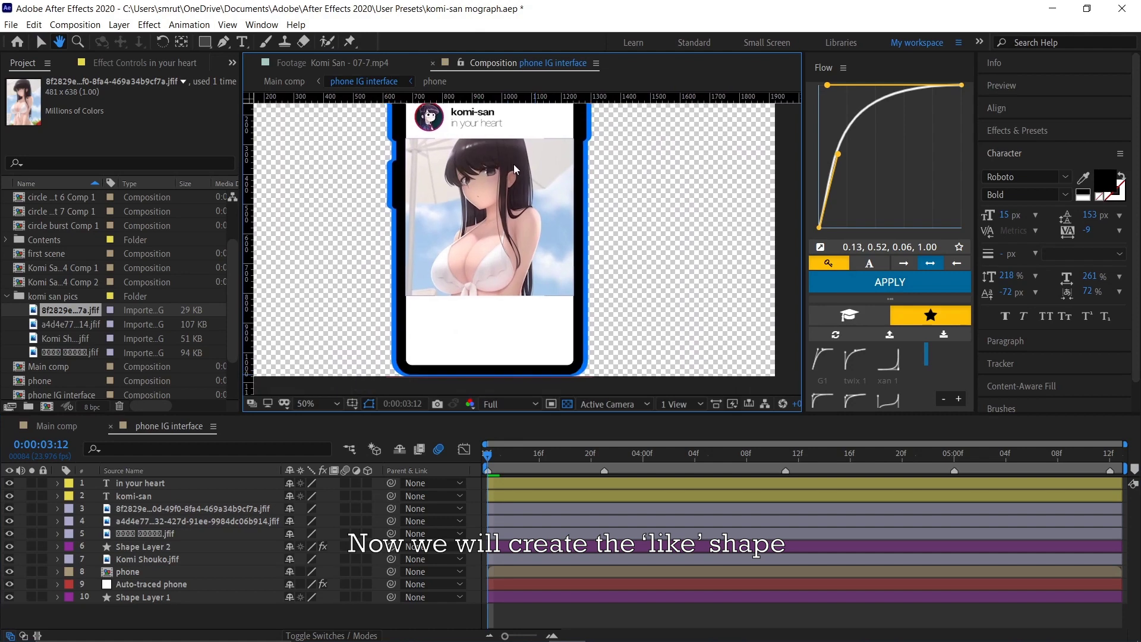
click(353, 404)
click(372, 452)
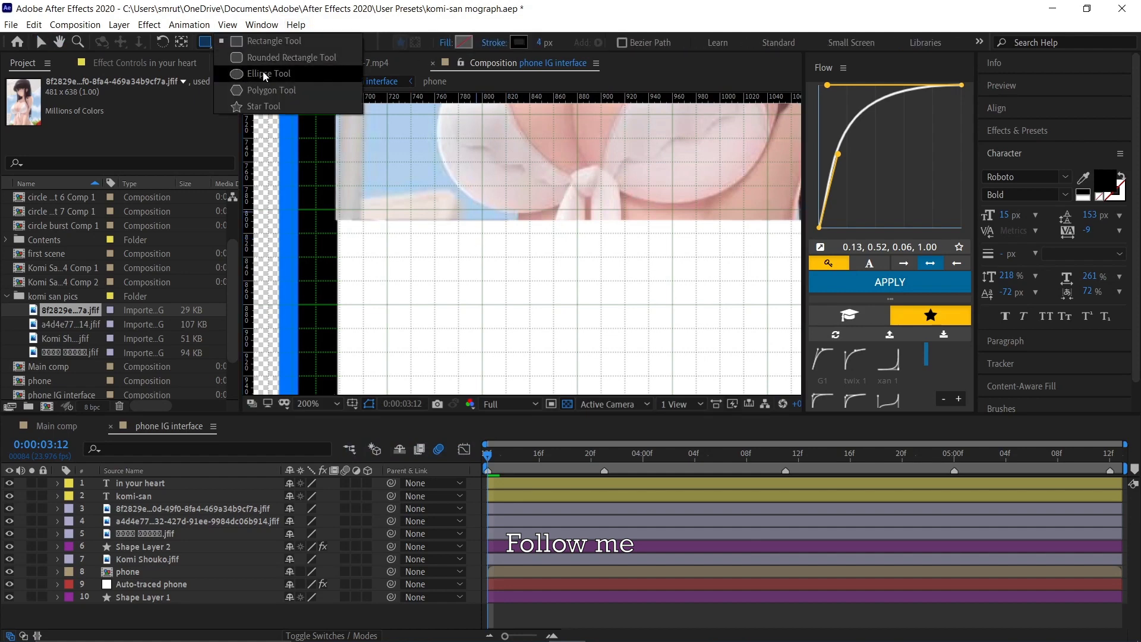
Step: Draw a small red-filled circle below the photo with the Ellipse tool
drag(201, 42, 262, 71)
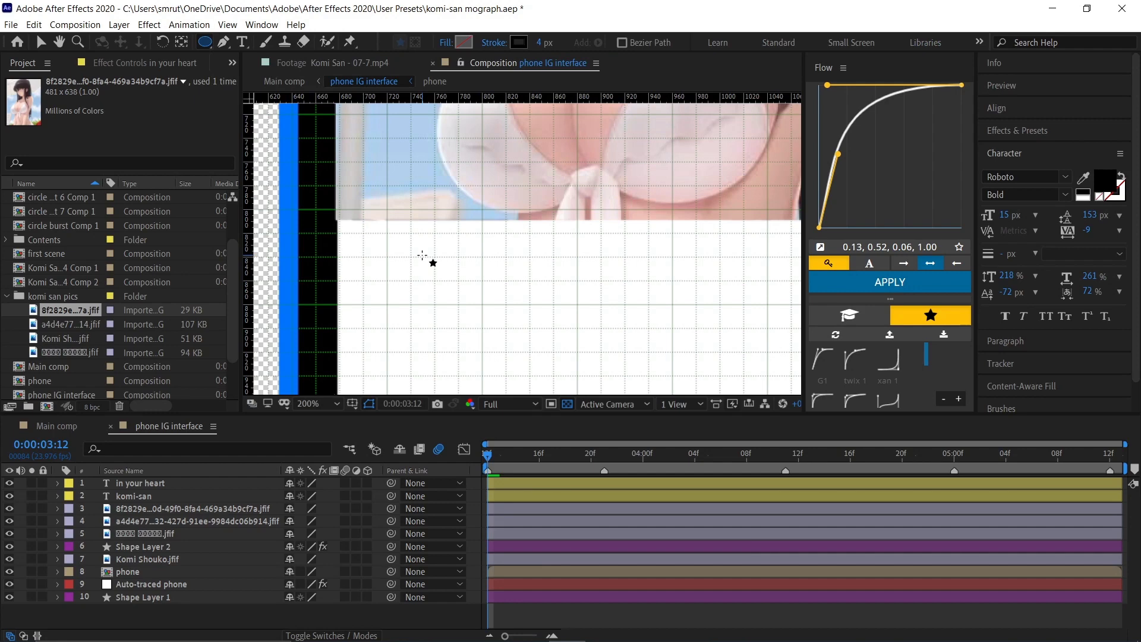
click(446, 42)
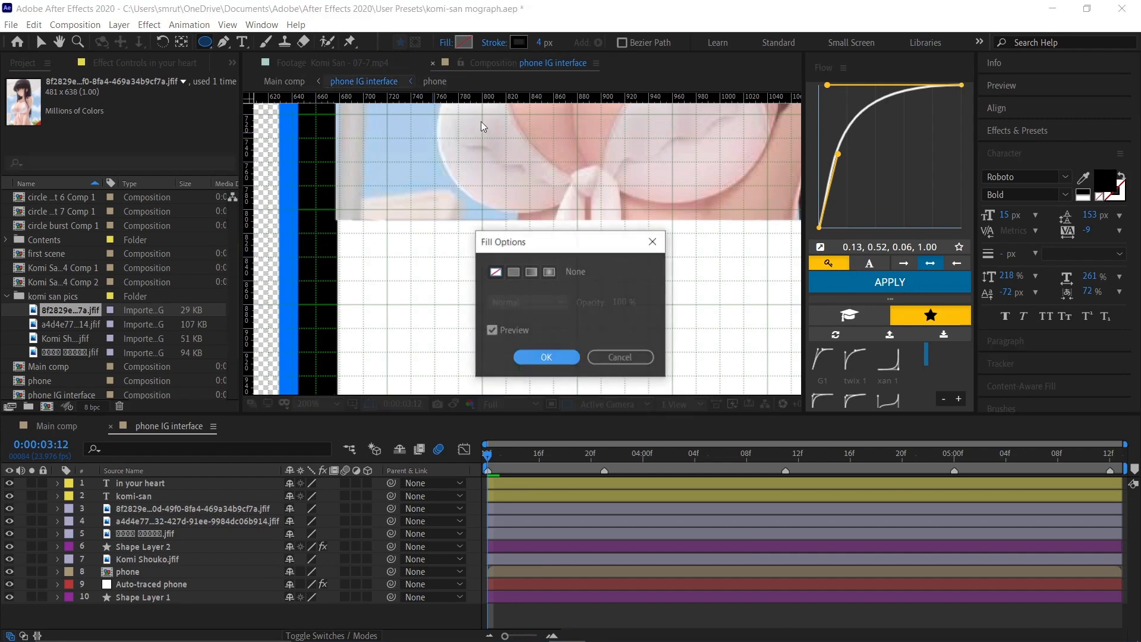
click(511, 267)
click(540, 358)
click(463, 41)
click(650, 438)
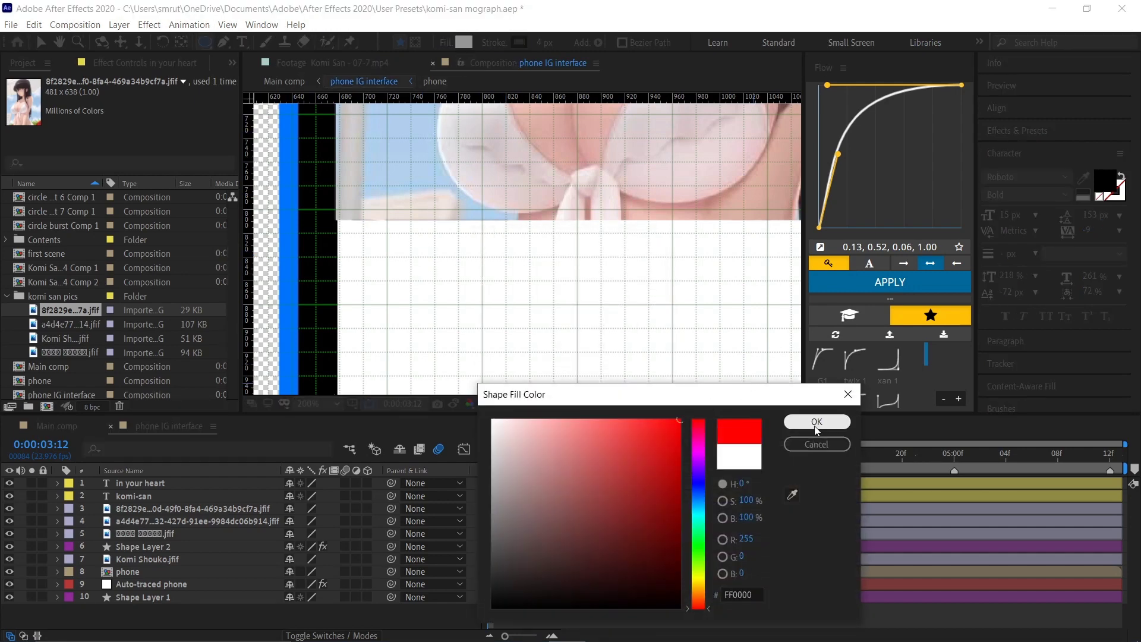
click(814, 422)
click(494, 42)
click(546, 357)
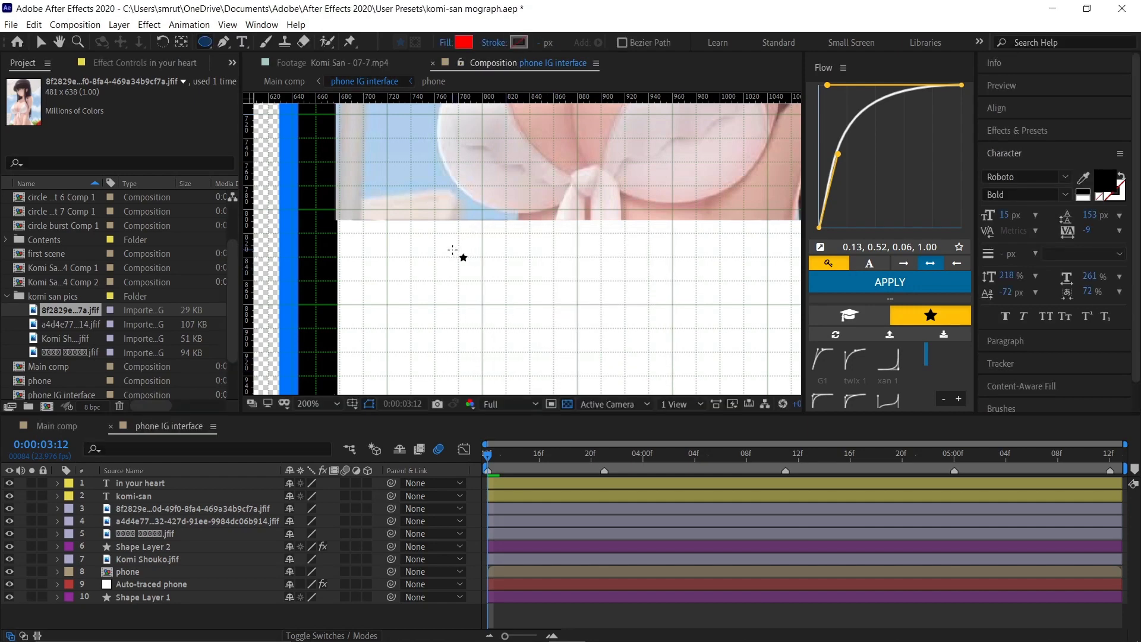
drag(387, 282, 411, 306)
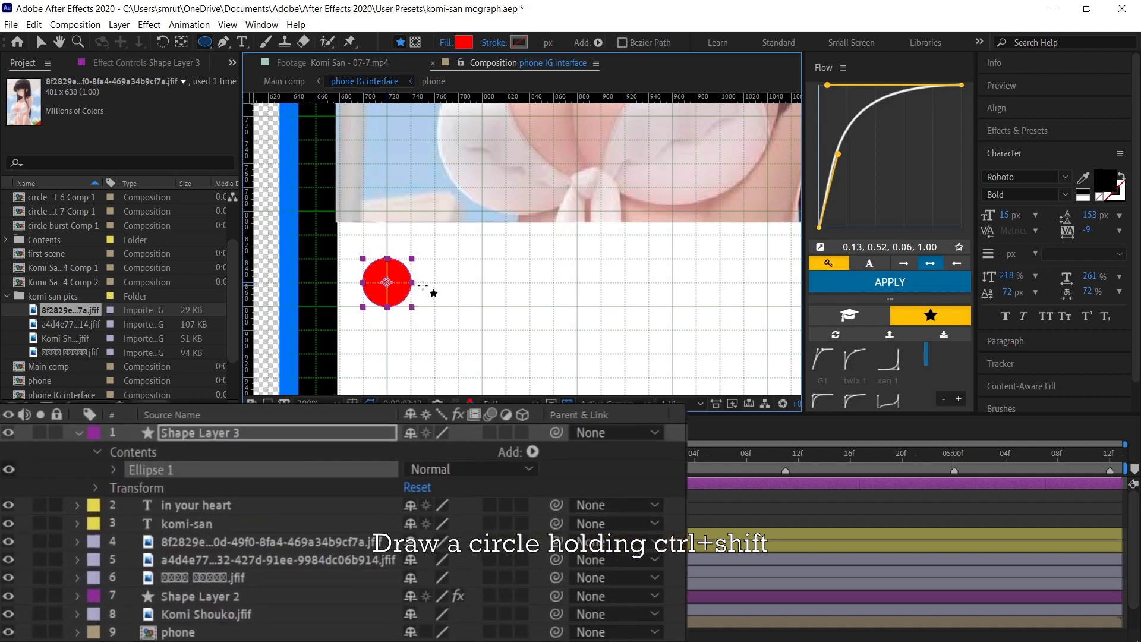
Step: Convert the circle's Ellipse Path 1 to a Bezier path
key(v)
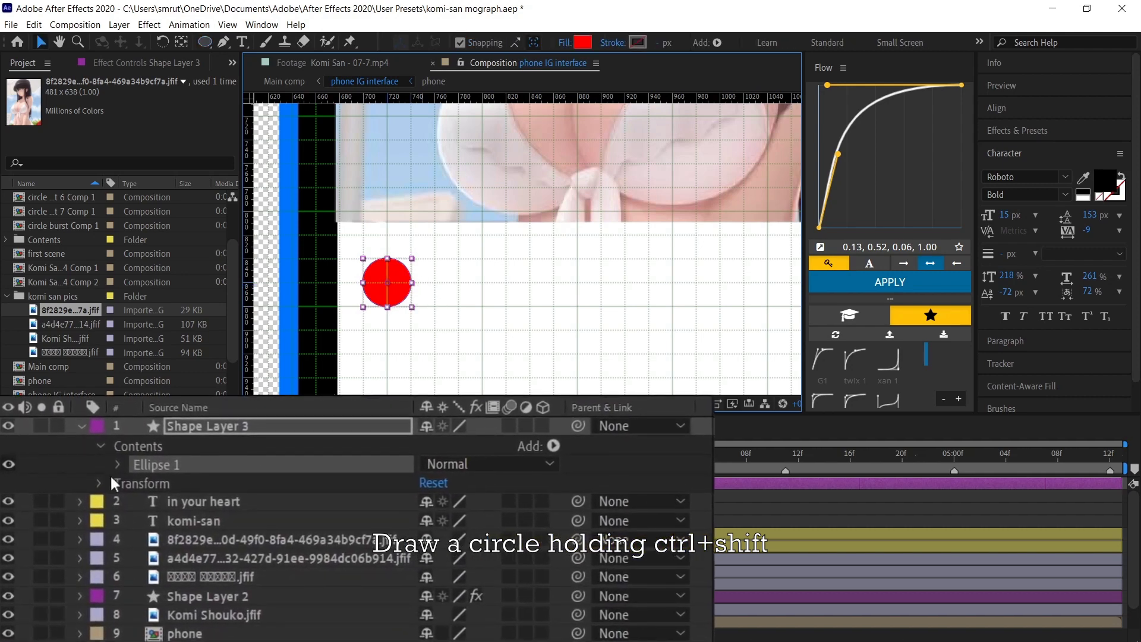
click(118, 464)
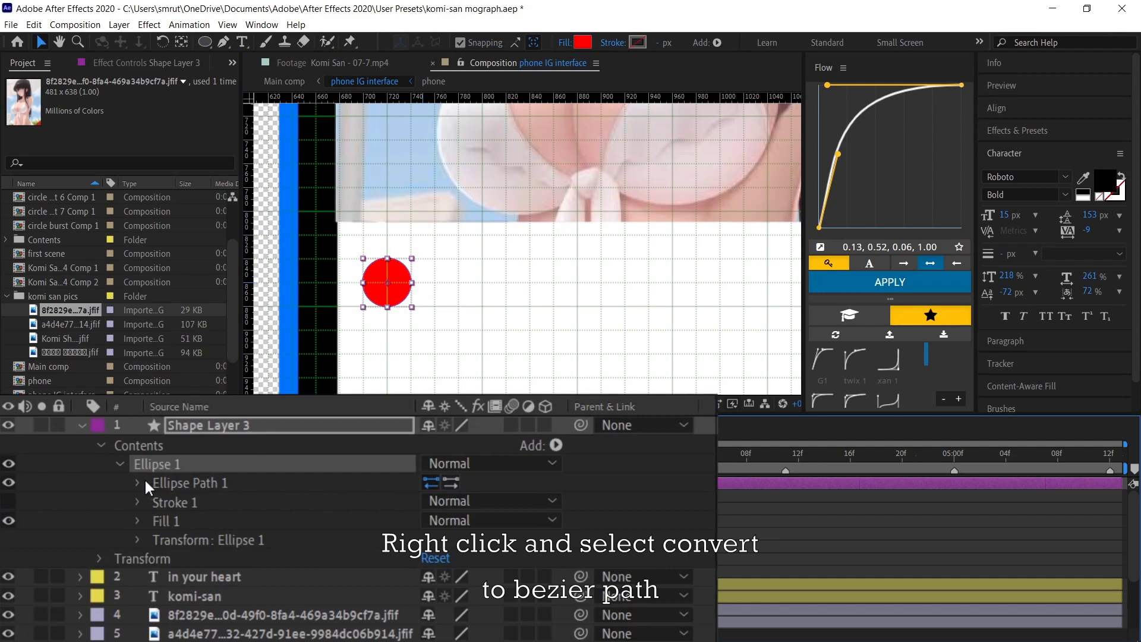
right_click(180, 481)
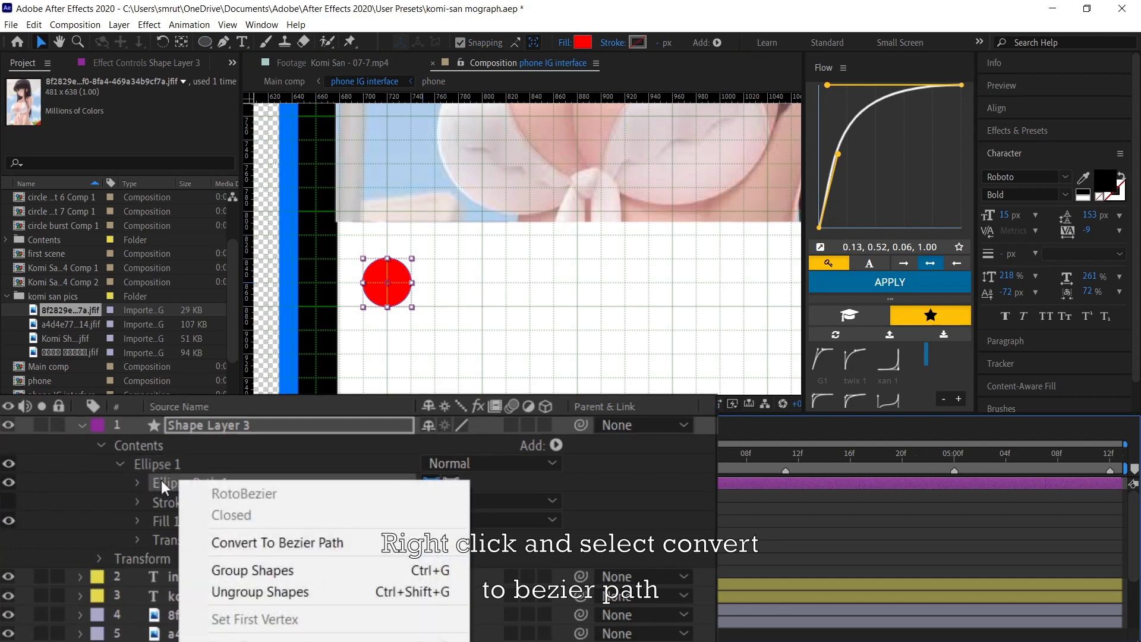
click(309, 544)
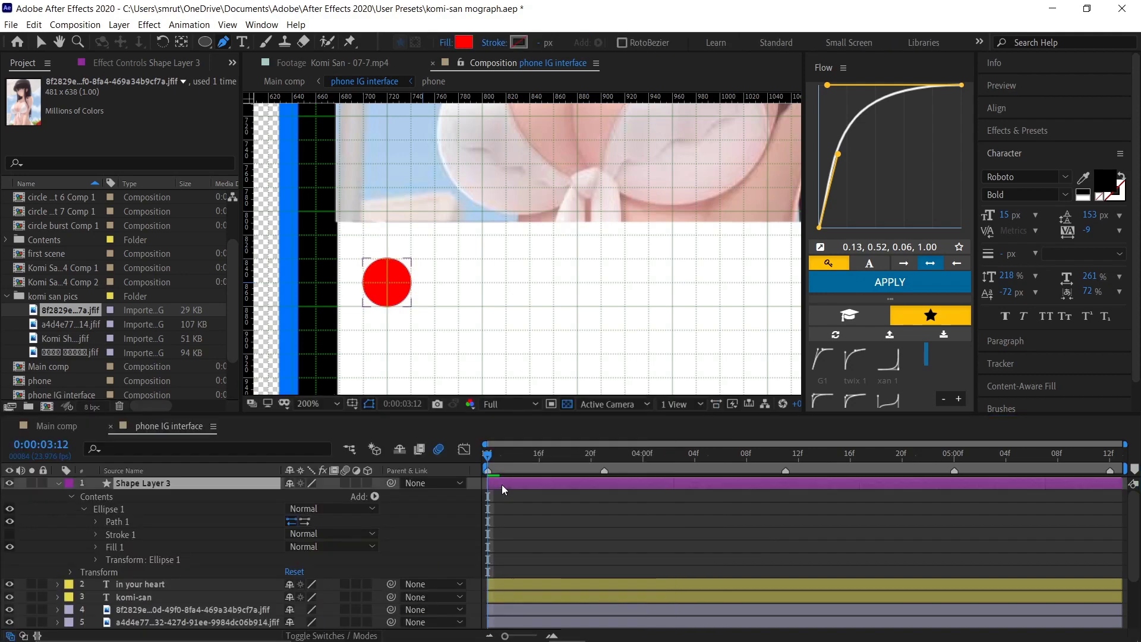
Step: Reshape the circle into a sharp-tipped teardrop, anchor it at the tip, and rotate it 20°
key(g)
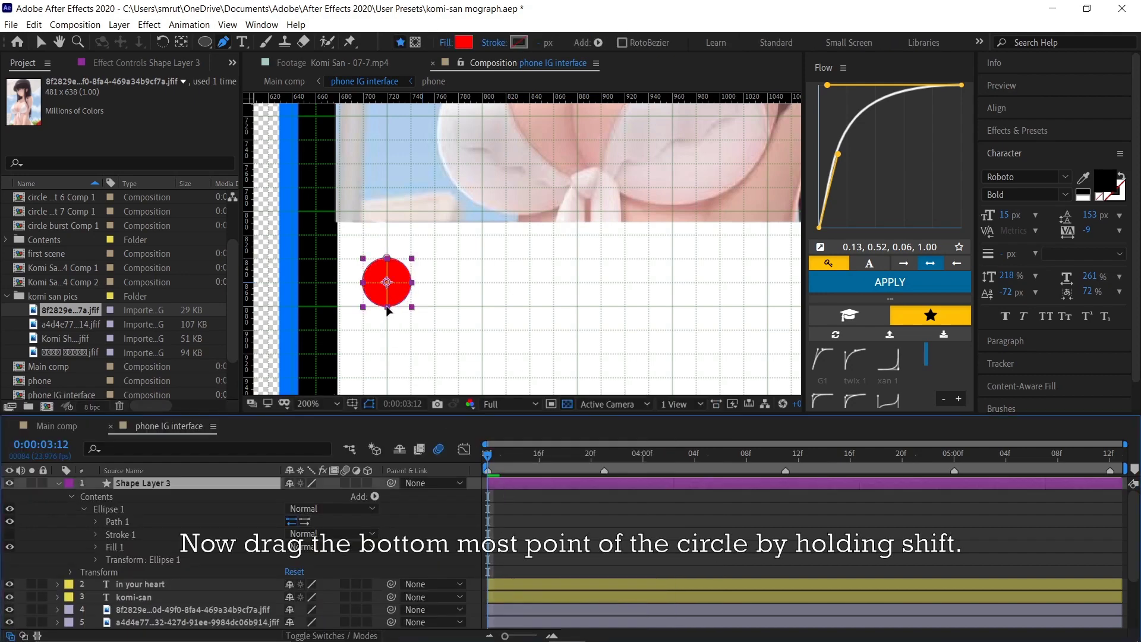
drag(387, 308, 389, 329)
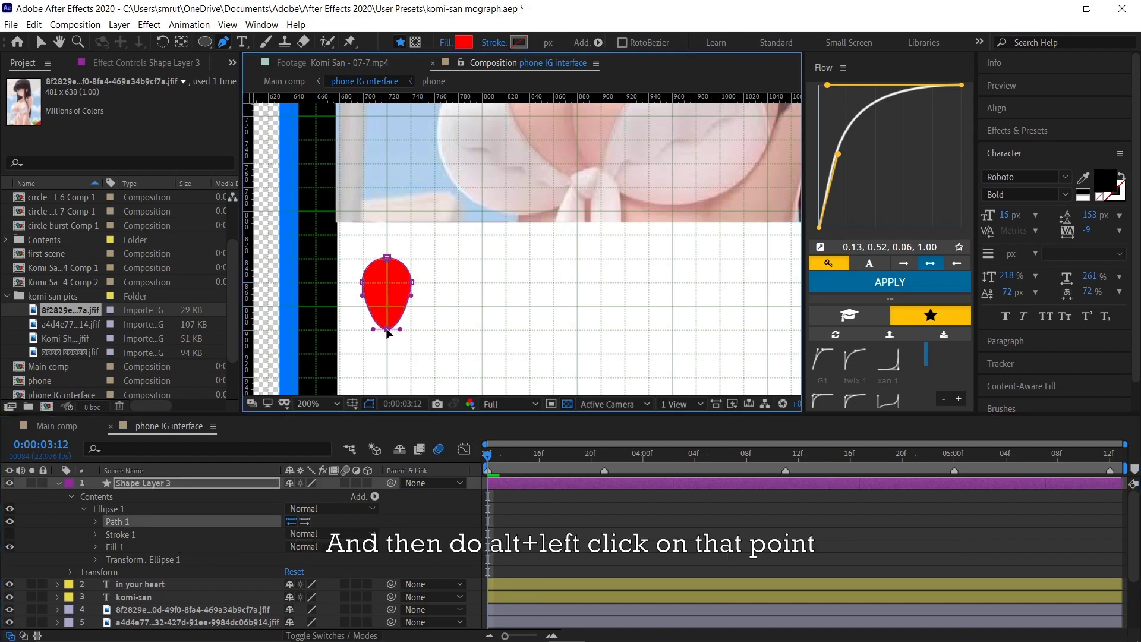
alt+click(387, 329)
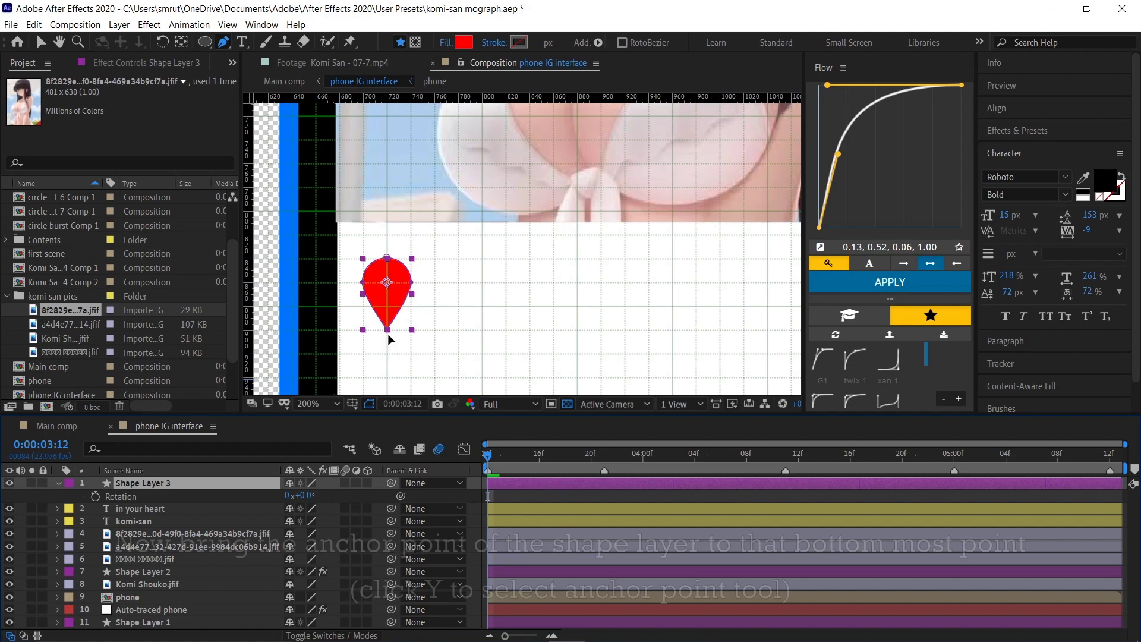
key(y)
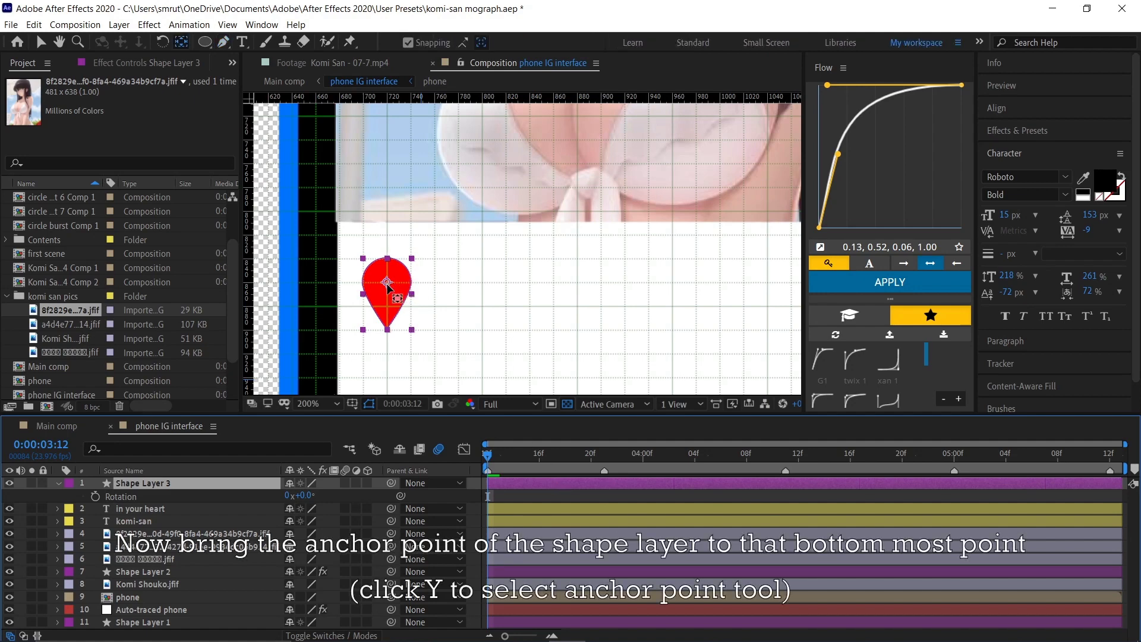
drag(388, 287, 386, 332)
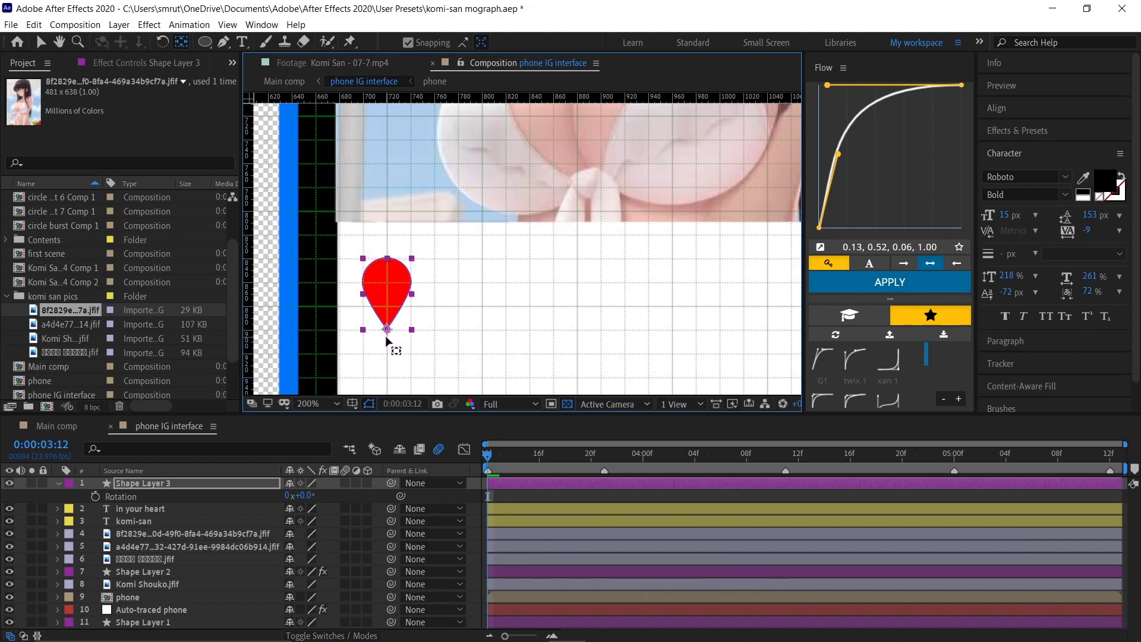
click(304, 496)
text(20)
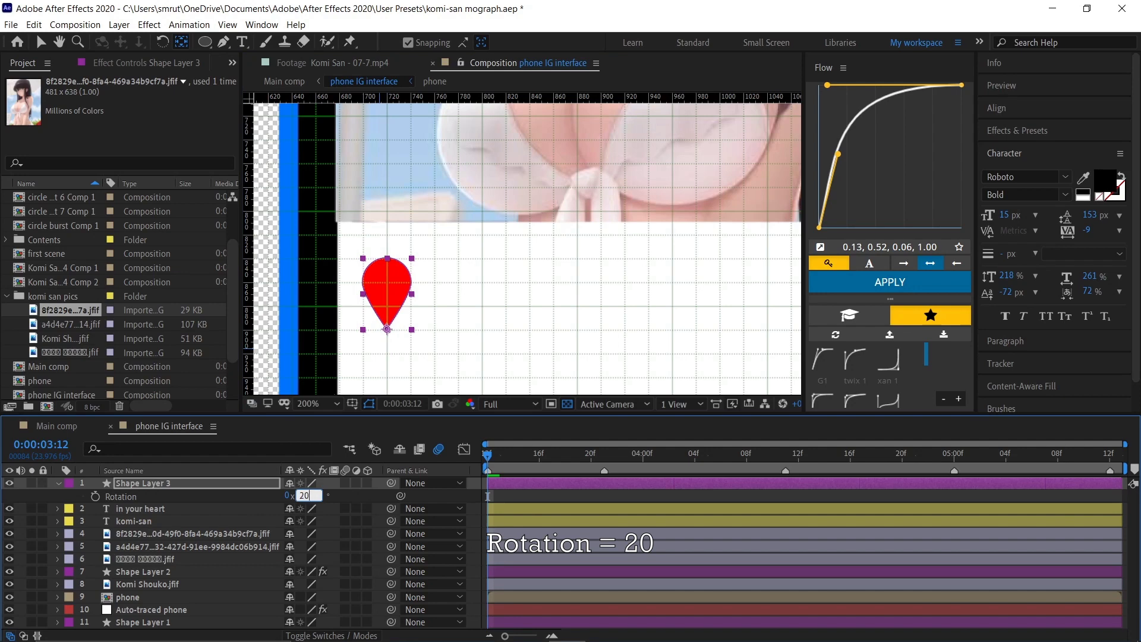
key(Return)
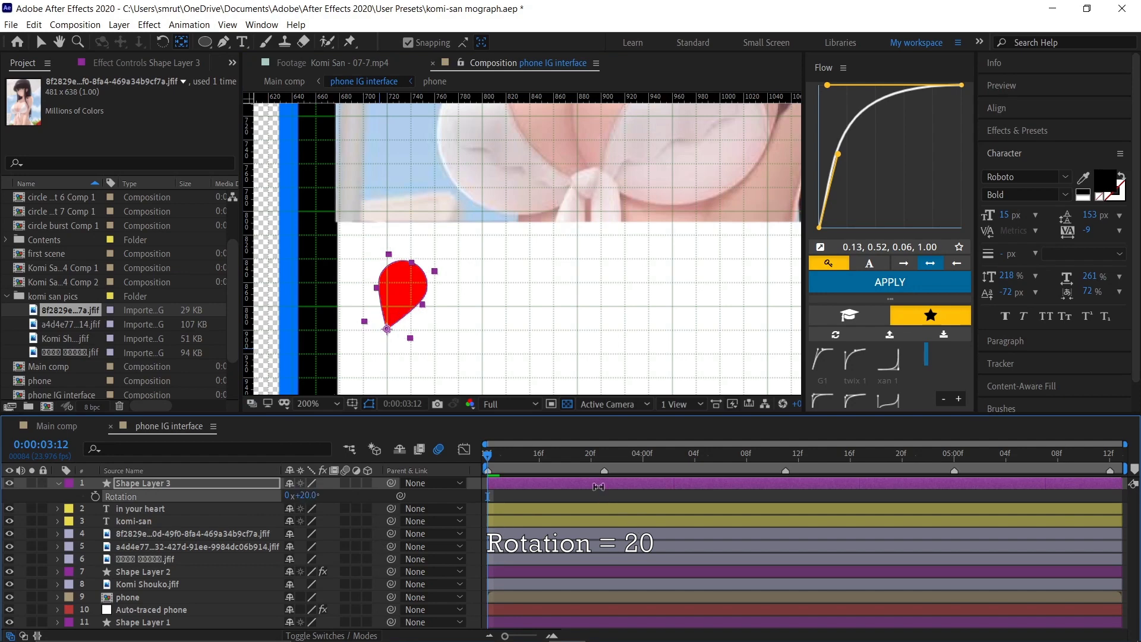
Step: Duplicate the teardrop and rotate the copy -20° to complete the red heart
key(ctrl+d)
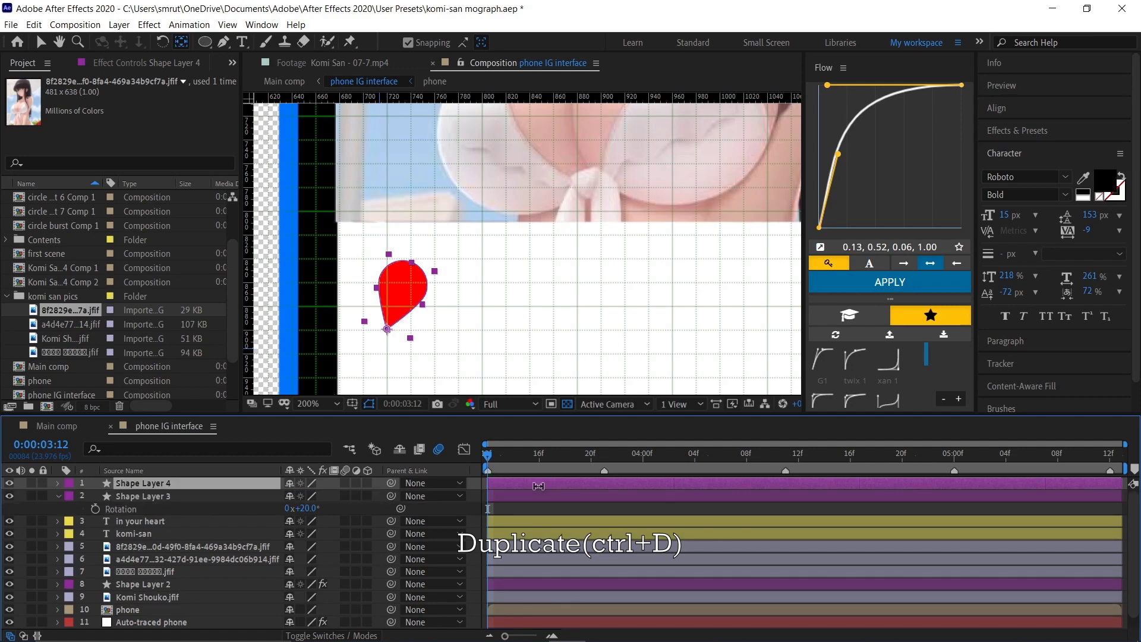
key(r)
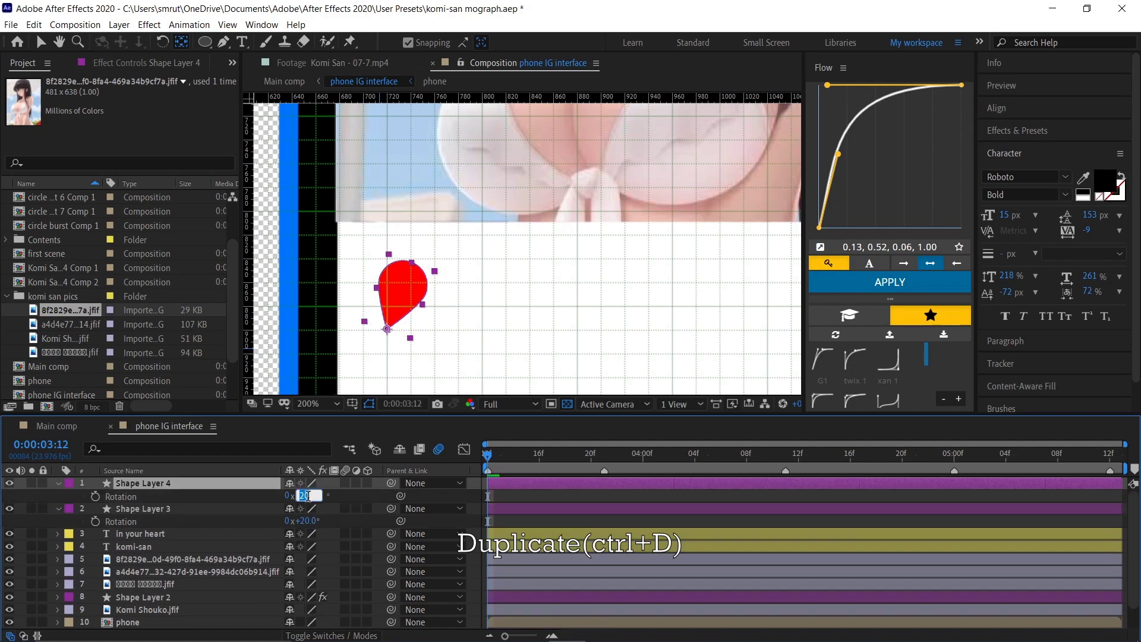
text(-20)
key(Return)
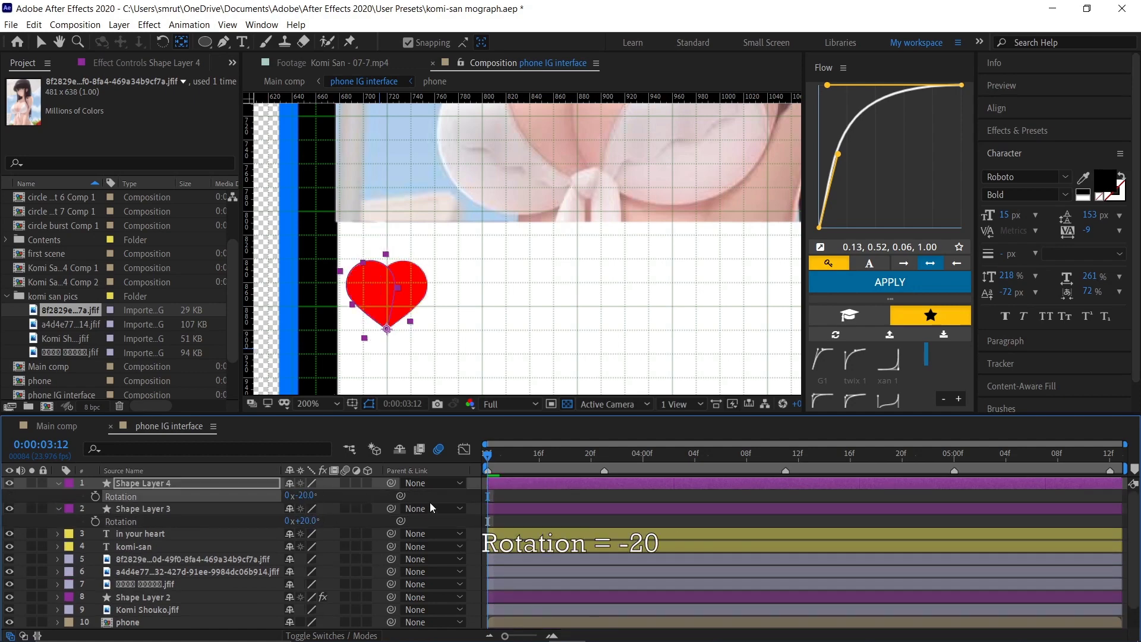
click(626, 519)
scroll(517, 294, down, 1)
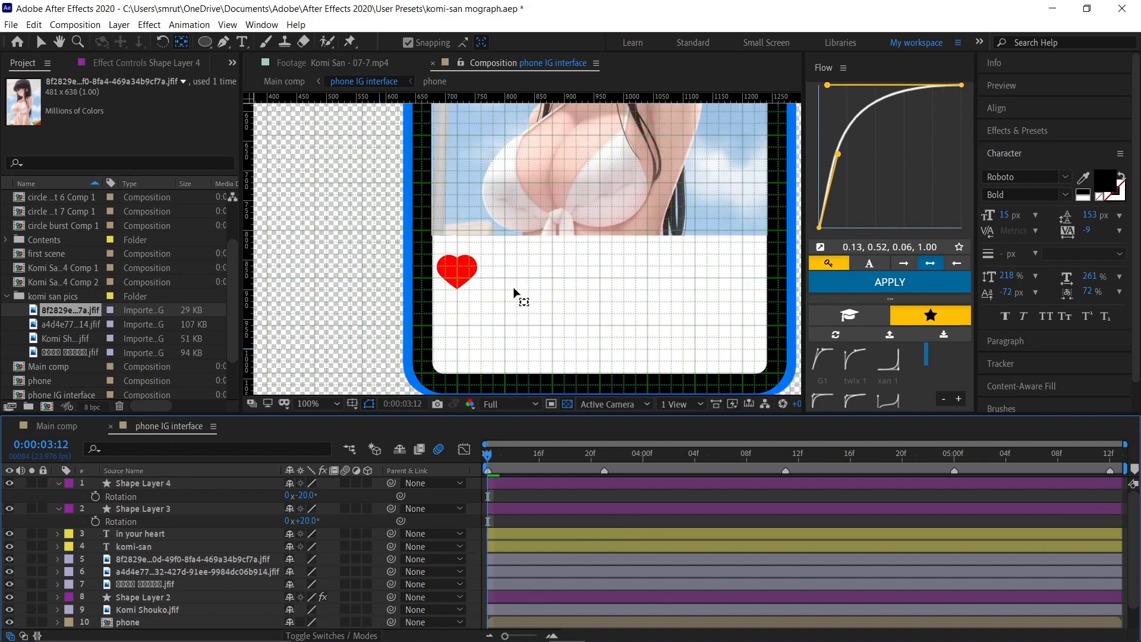
scroll(515, 293, down, 1)
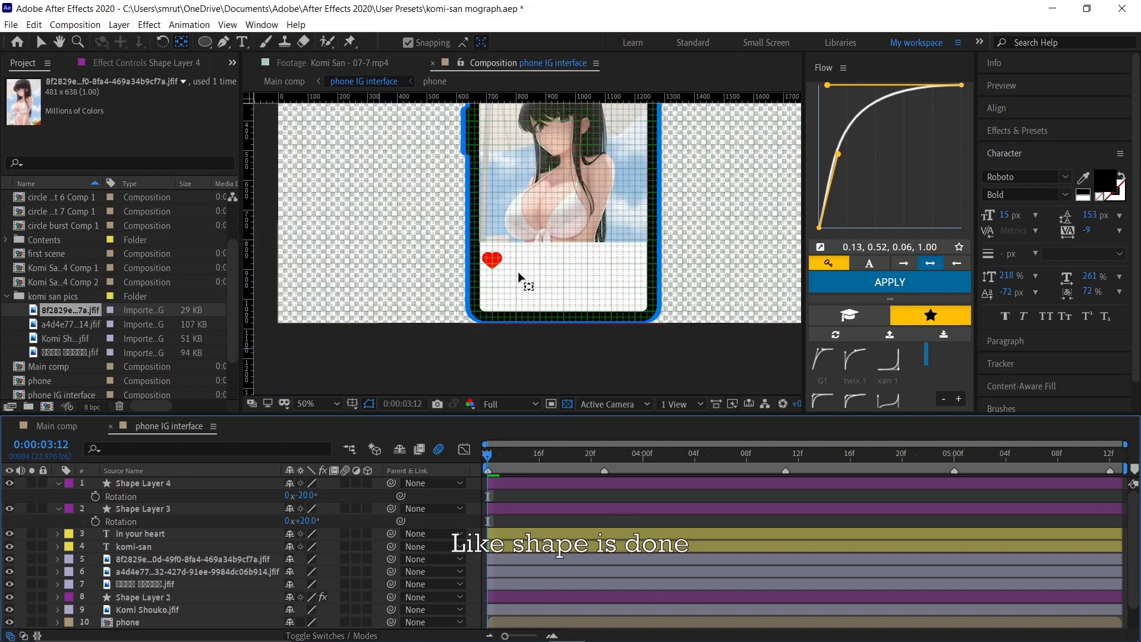
scroll(518, 275, up, 1)
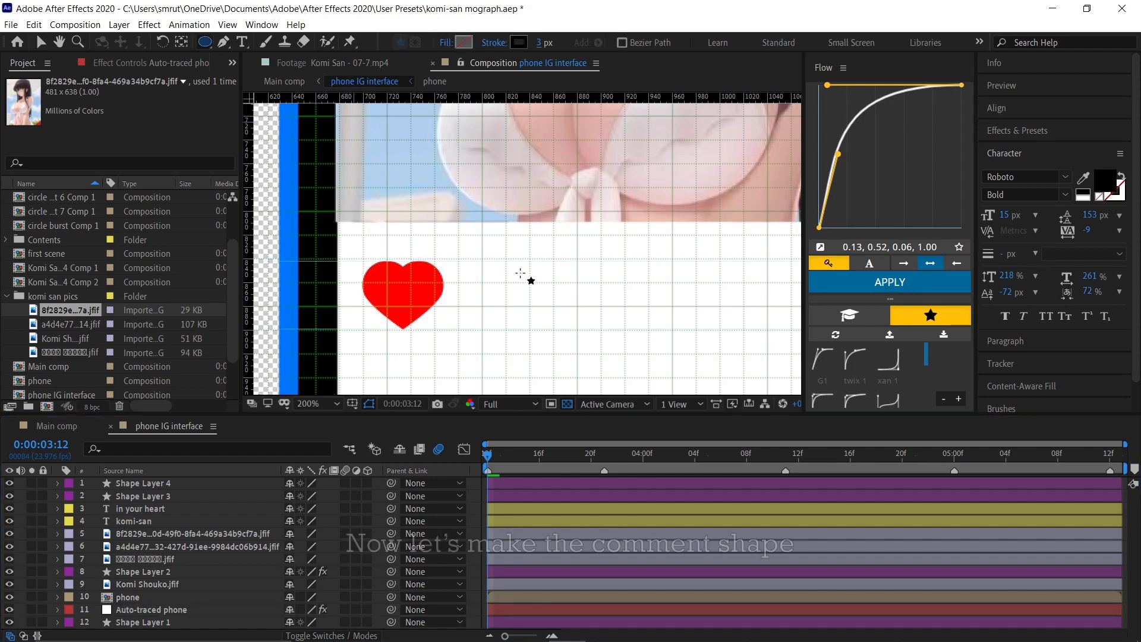
Step: Draw a circle with the Ellipse tool to the right of the heart
key(h)
mouse_move(509, 267)
mouse_down()
mouse_move(463, 268)
mouse_move(458, 279)
mouse_up()
key(q)
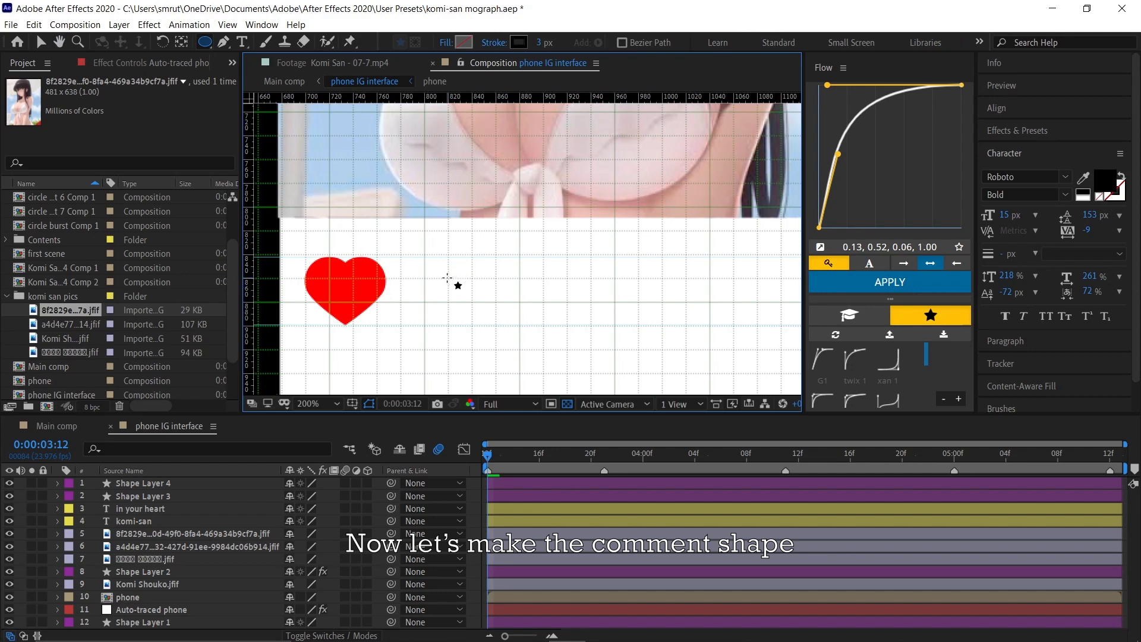
drag(469, 278, 498, 304)
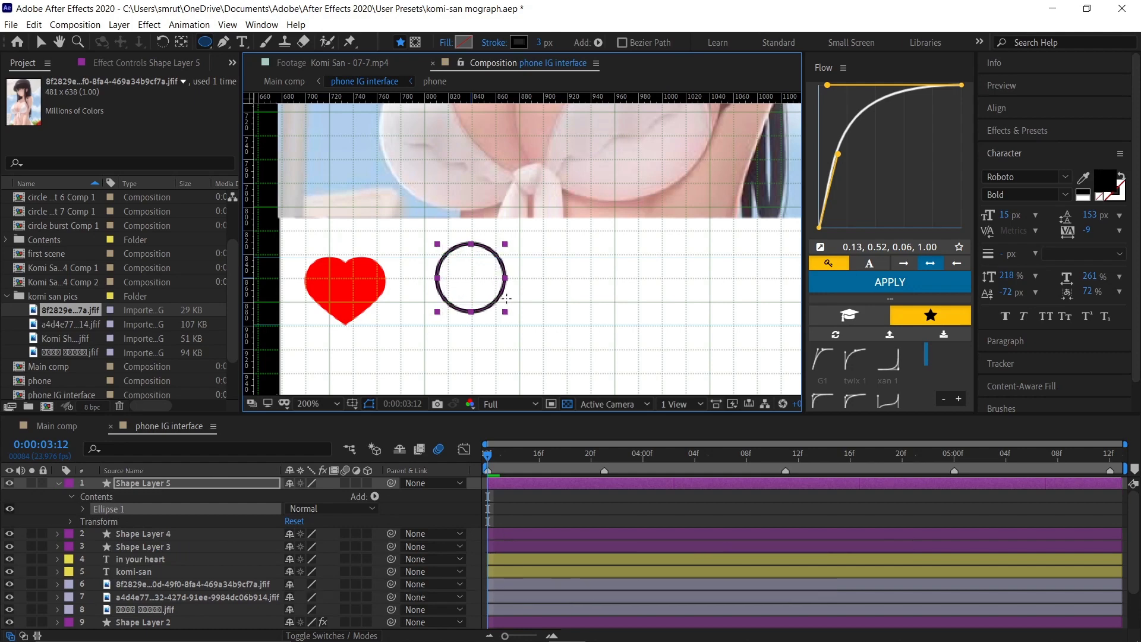
key(v)
key(period)
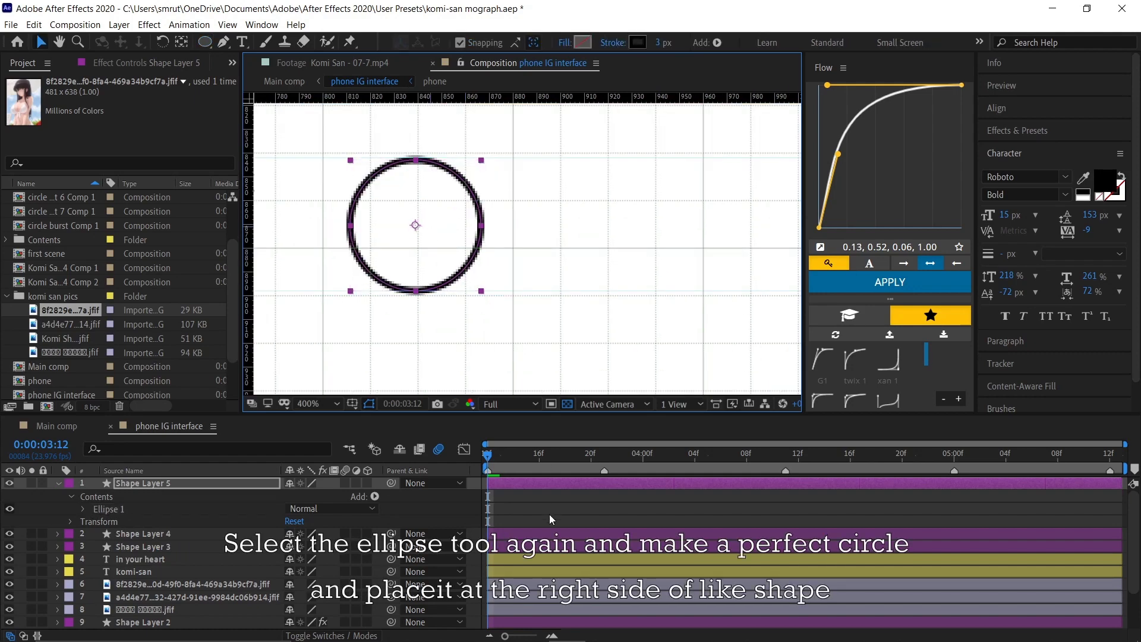
key(comma)
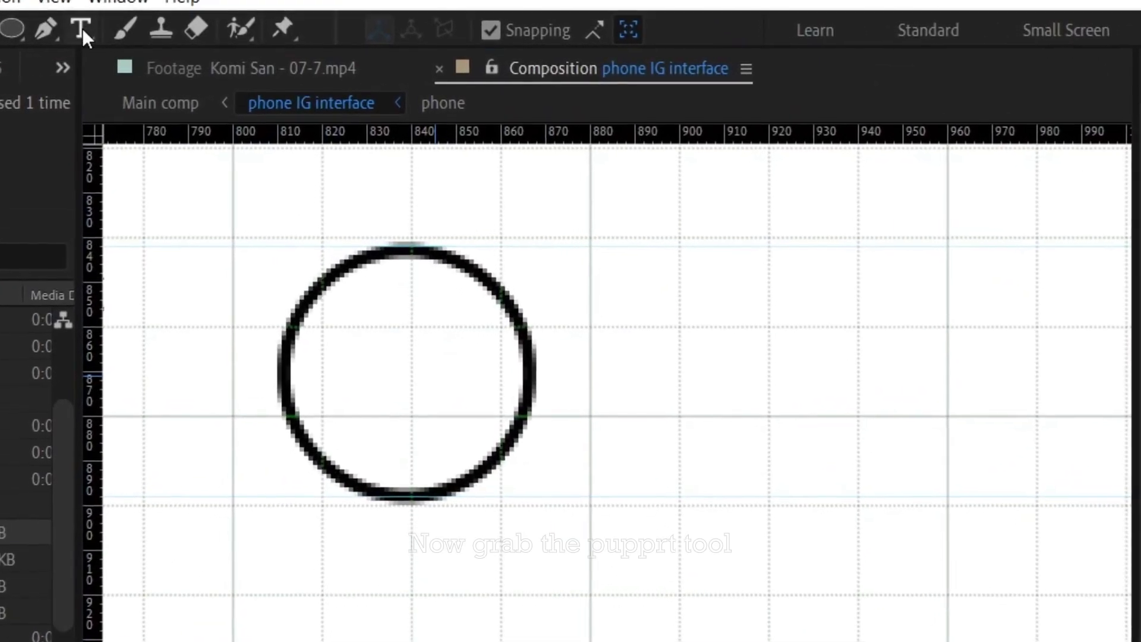
Step: Add puppet pins to the circle's stroke and pull the middle pin out into a bubble tail
click(285, 26)
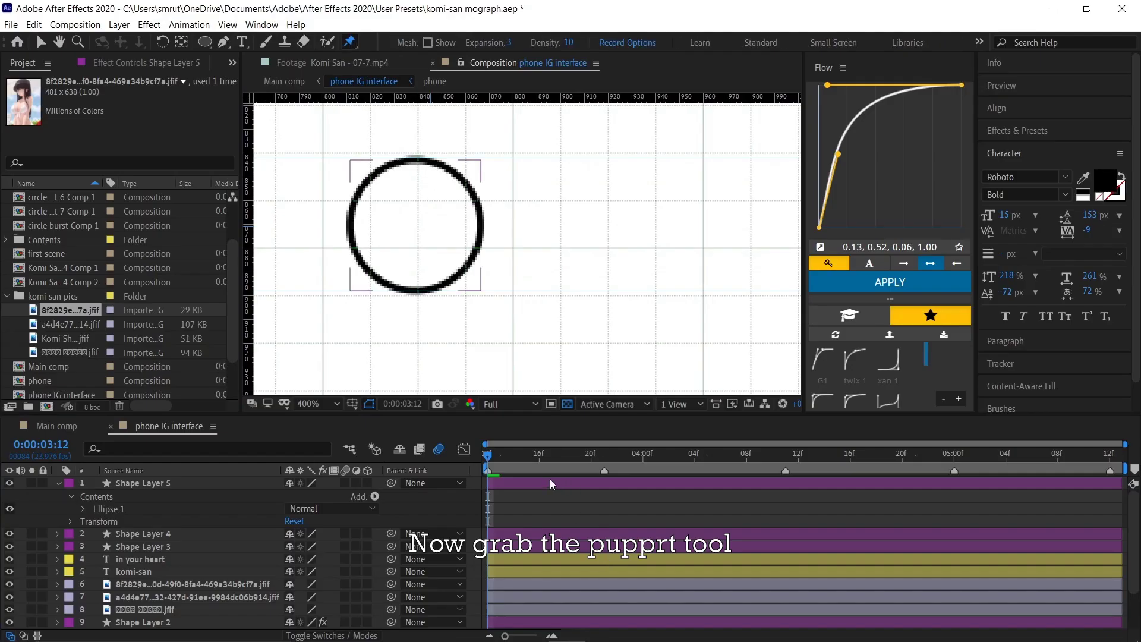
click(550, 483)
key(period)
drag(445, 289, 492, 255)
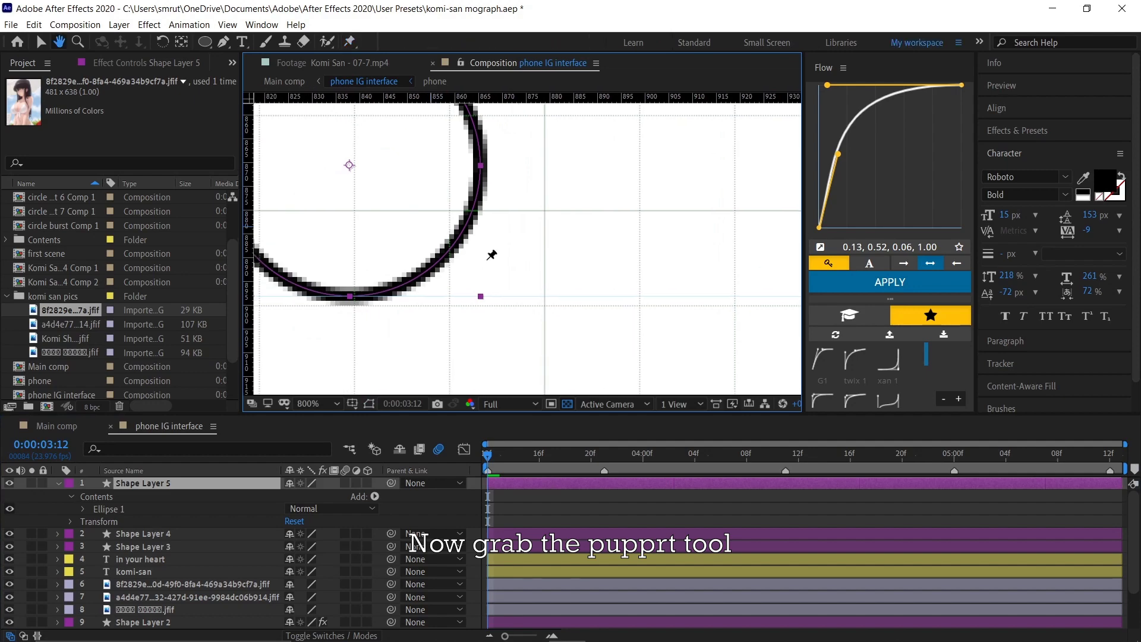
click(428, 271)
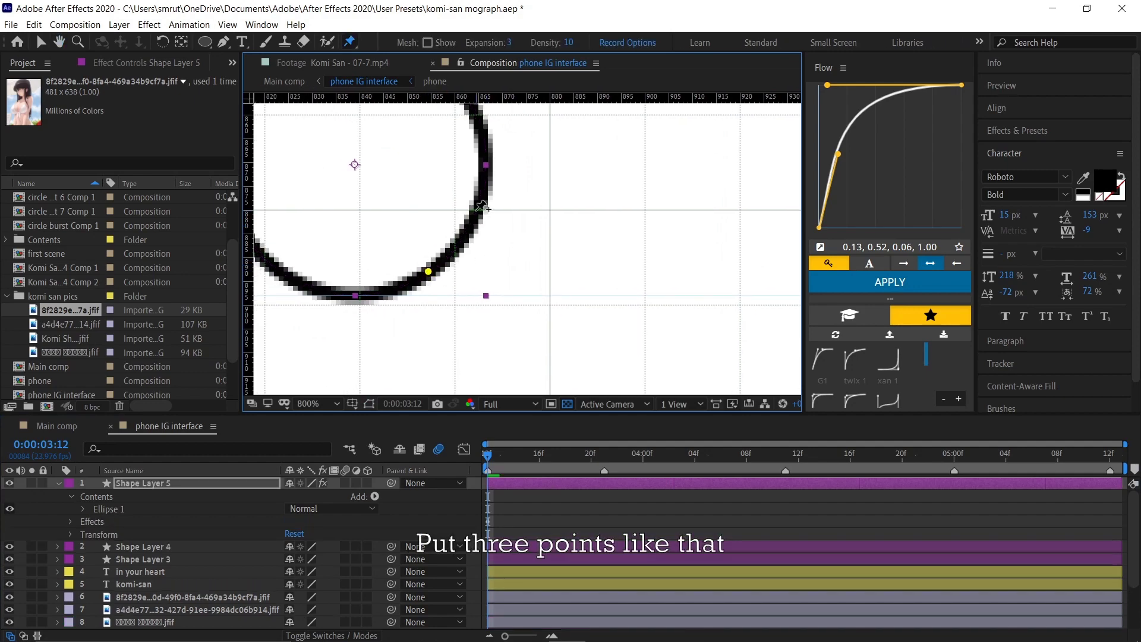
click(473, 216)
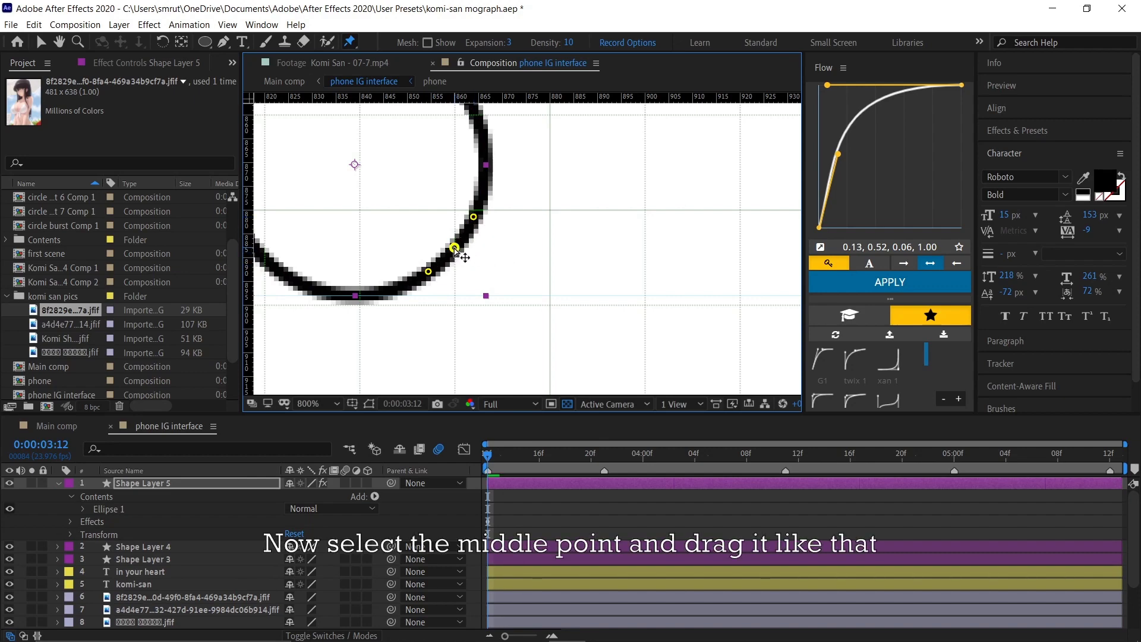
drag(462, 255, 504, 287)
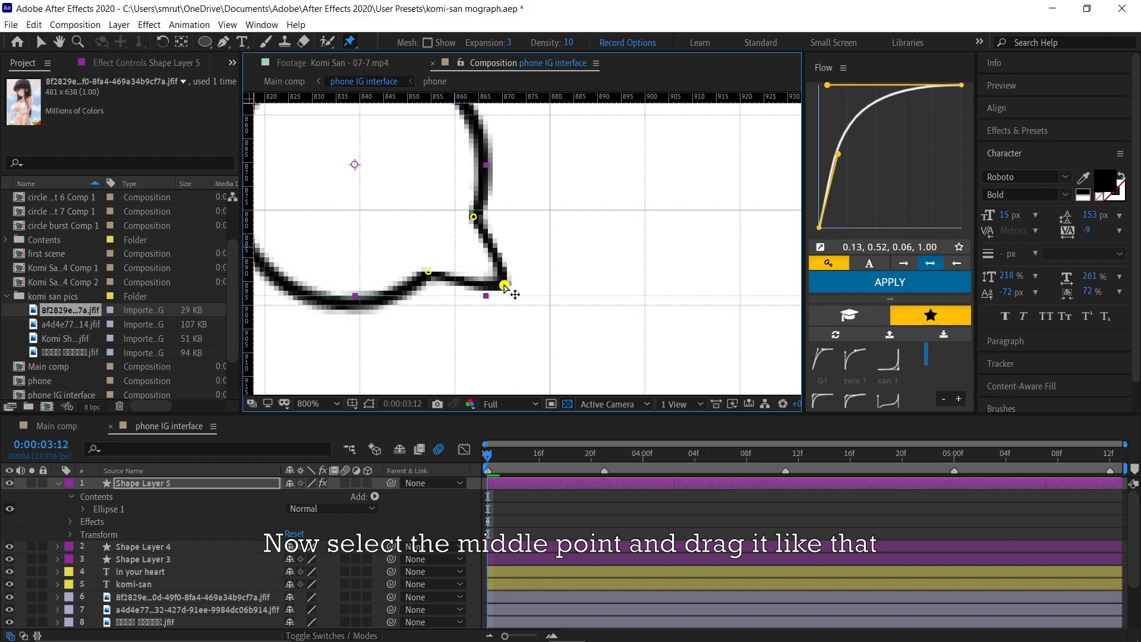
key(comma)
key(comma)
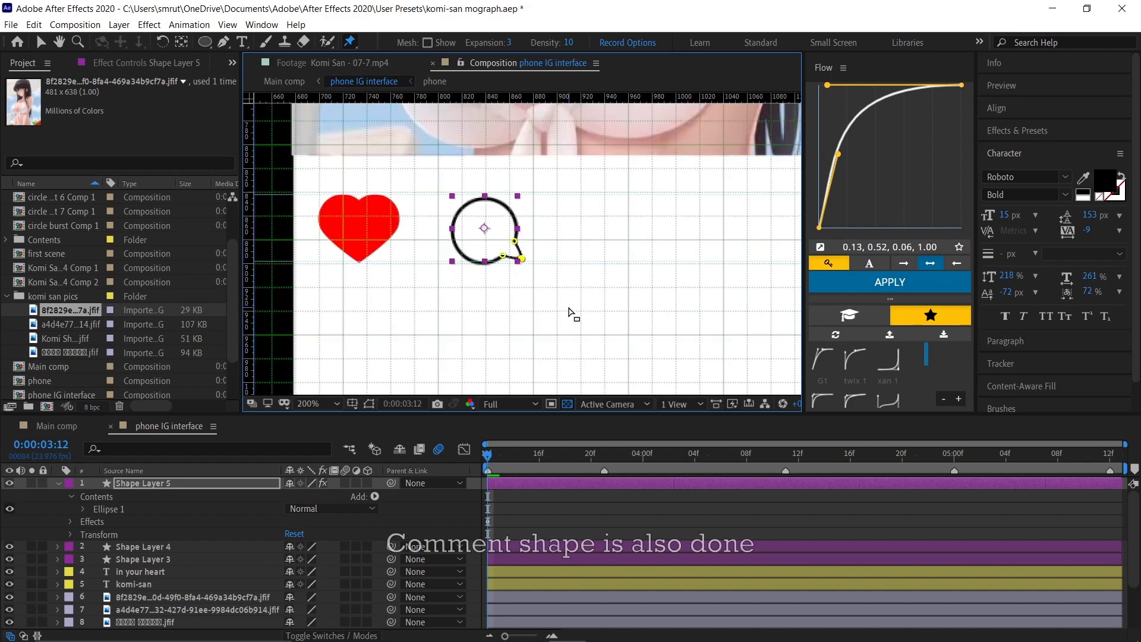
click(586, 526)
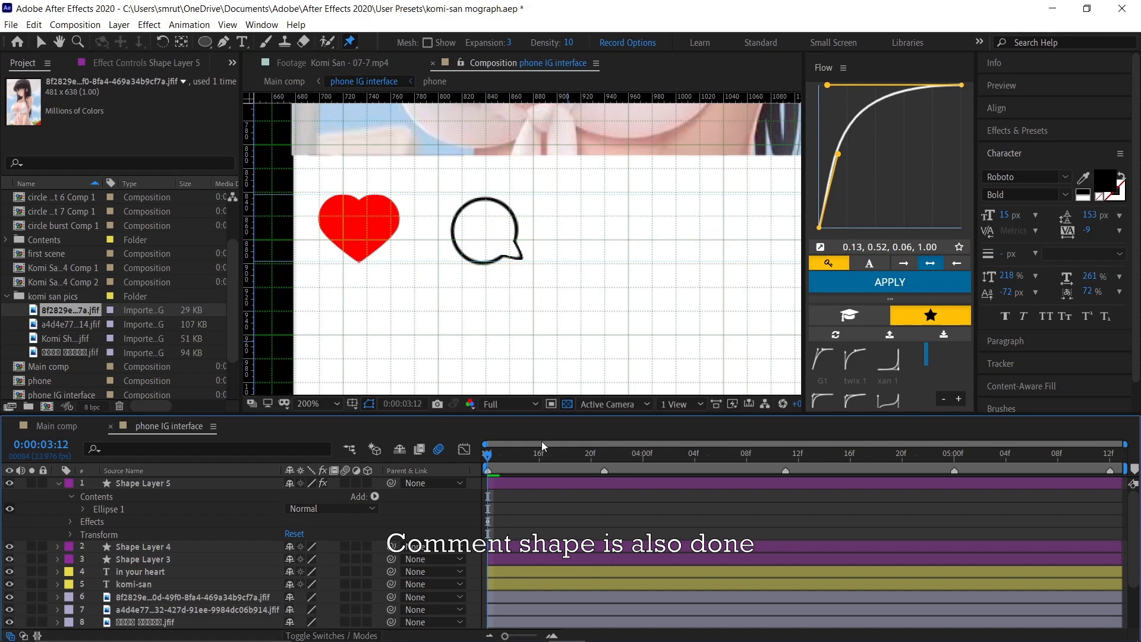
drag(617, 222, 628, 250)
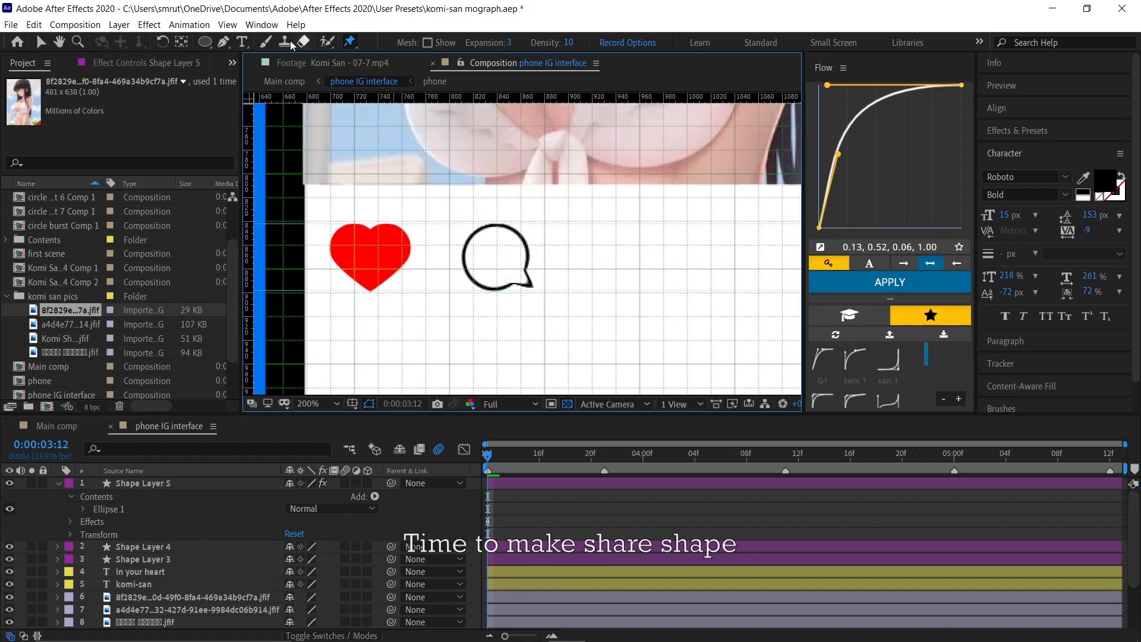
Step: Draw a polygon with the Polygon tool beside the speech bubble
click(205, 42)
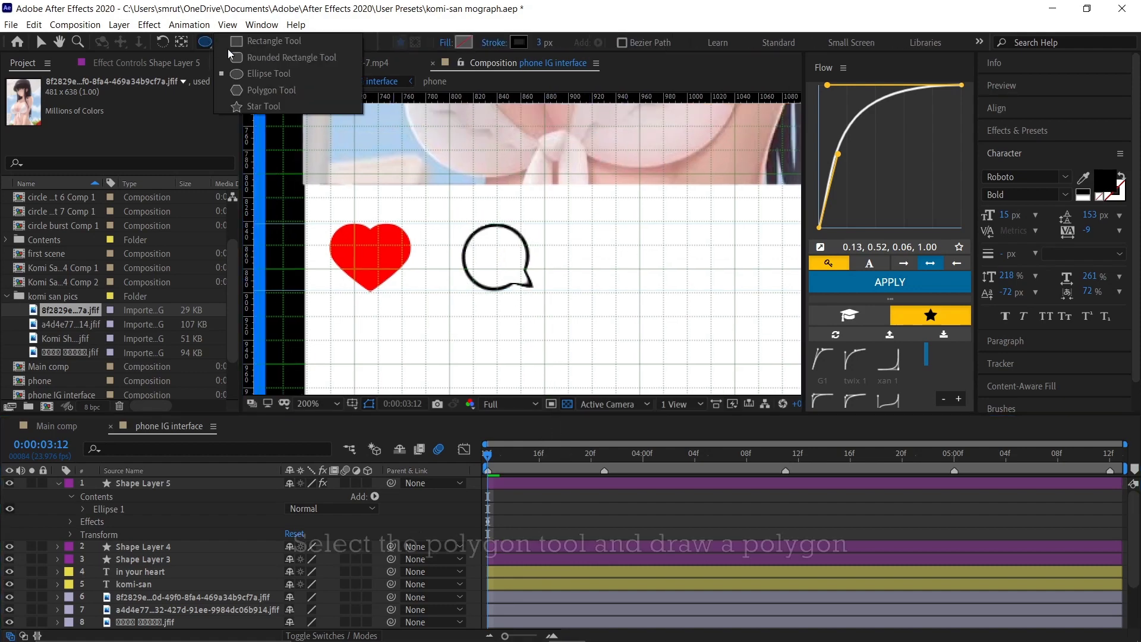
click(293, 90)
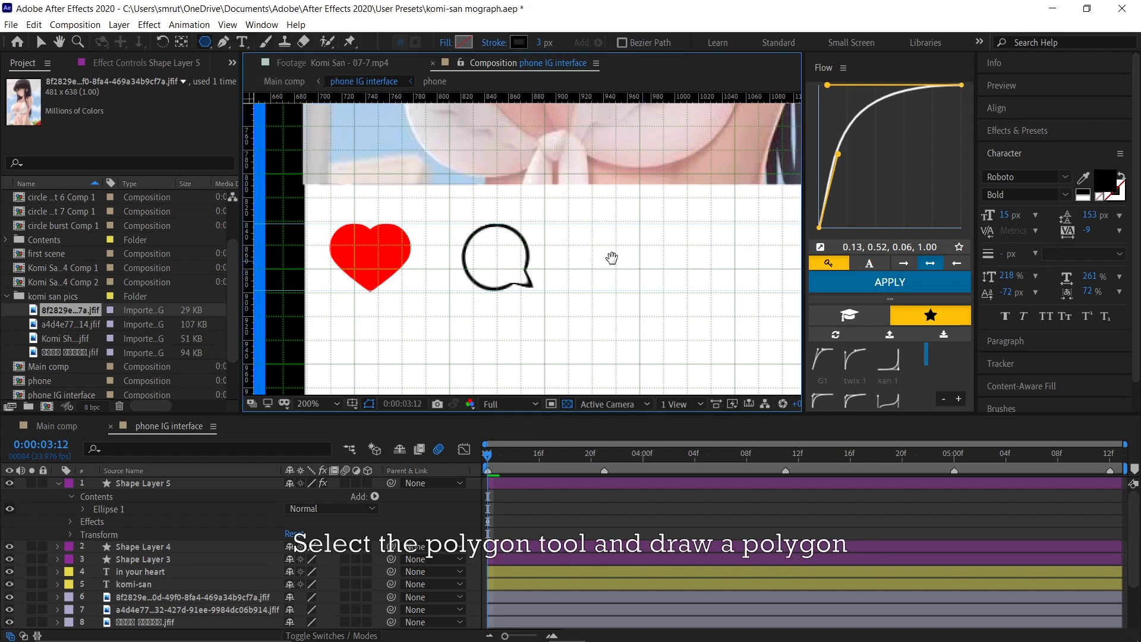
mouse_move(612, 255)
mouse_down()
mouse_move(472, 233)
mouse_move(483, 260)
mouse_up()
key(v)
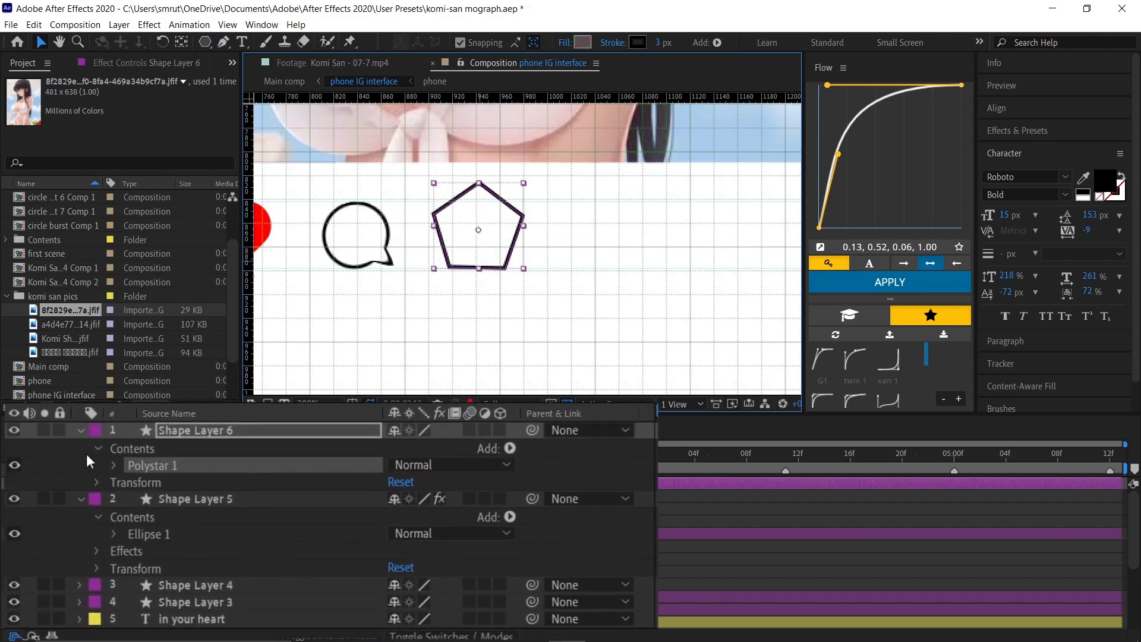
Step: Set Polystar Path 1 to 3 points and 180° rotation, forming a downward triangle
click(113, 464)
scroll(88, 463, down, 3)
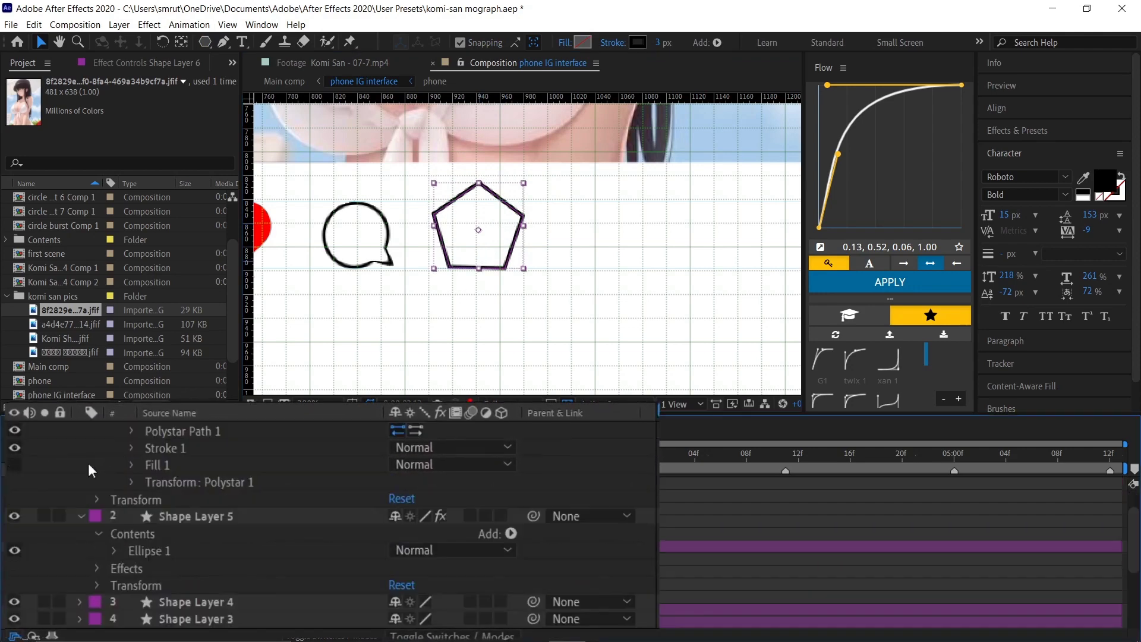
click(130, 433)
click(395, 464)
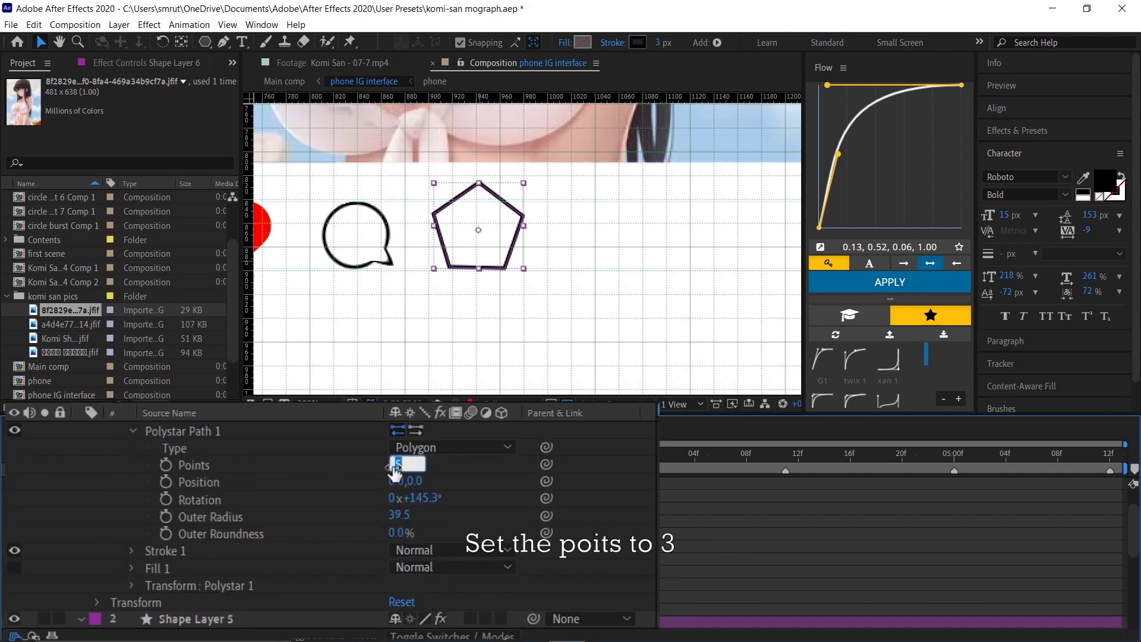
text(3)
key(Return)
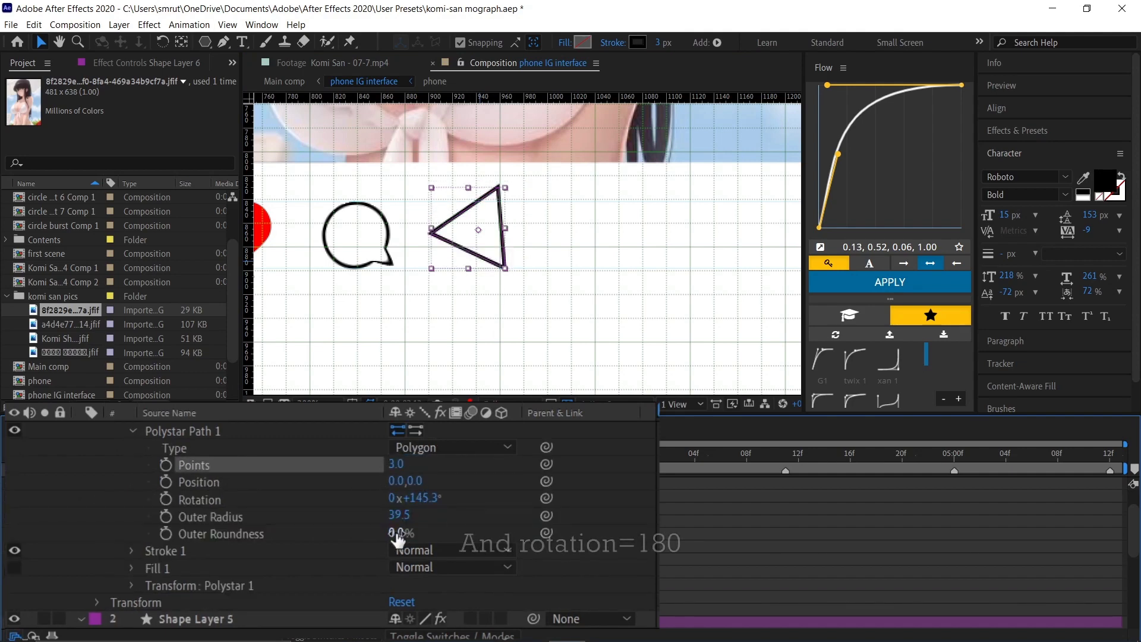
drag(425, 498, 478, 508)
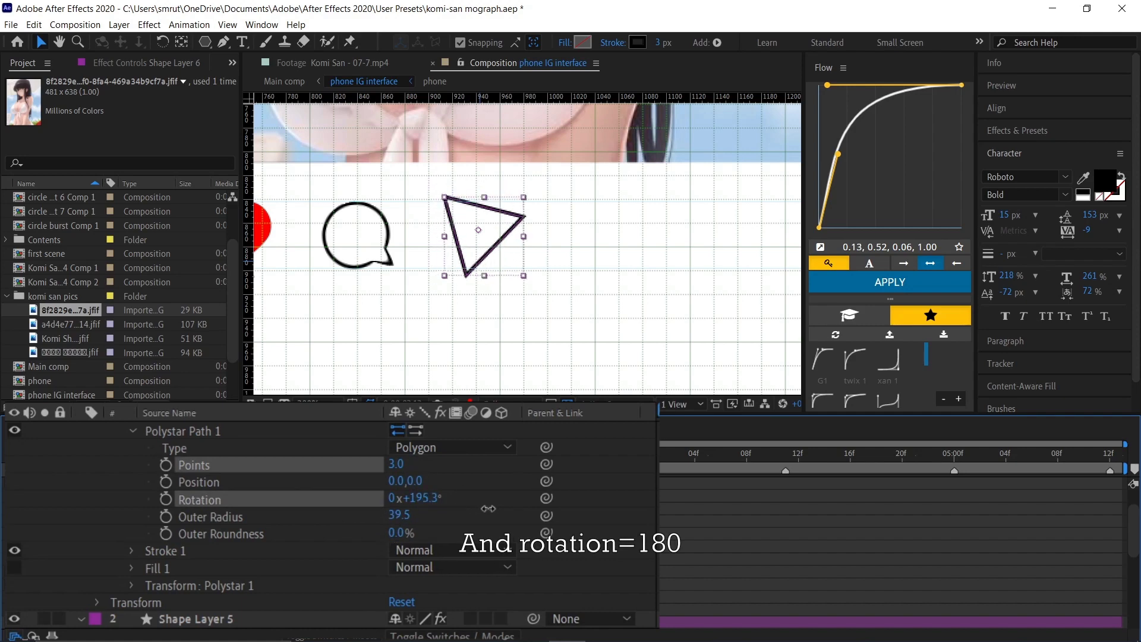
click(423, 498)
text(180)
key(Return)
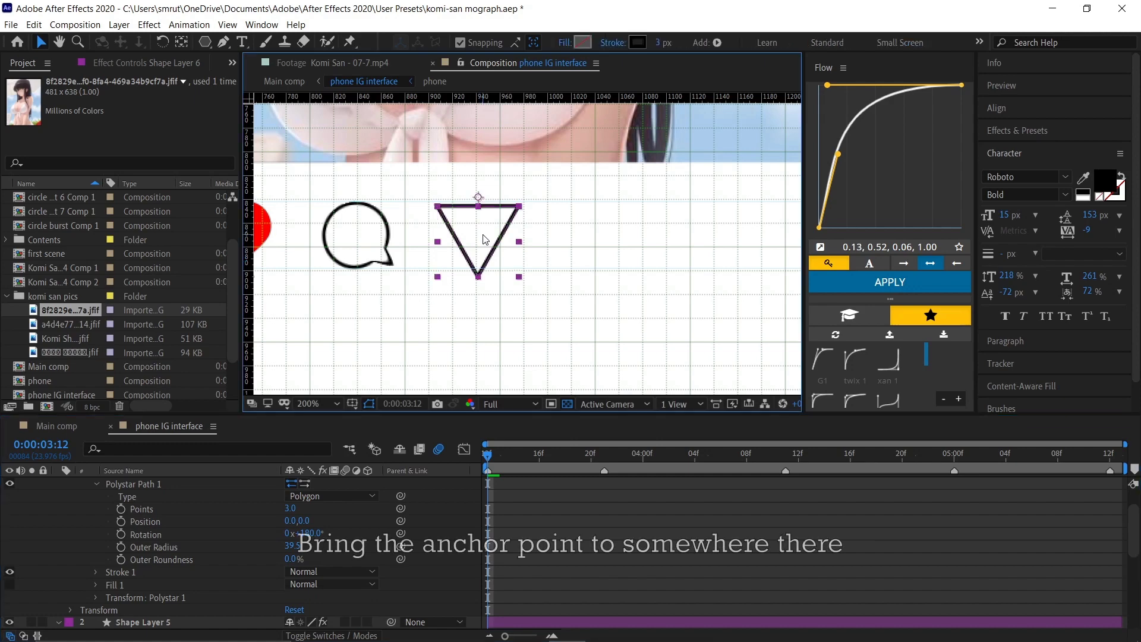
Step: Nudge the triangle up slightly and move its anchor point up inside it
drag(484, 239, 485, 234)
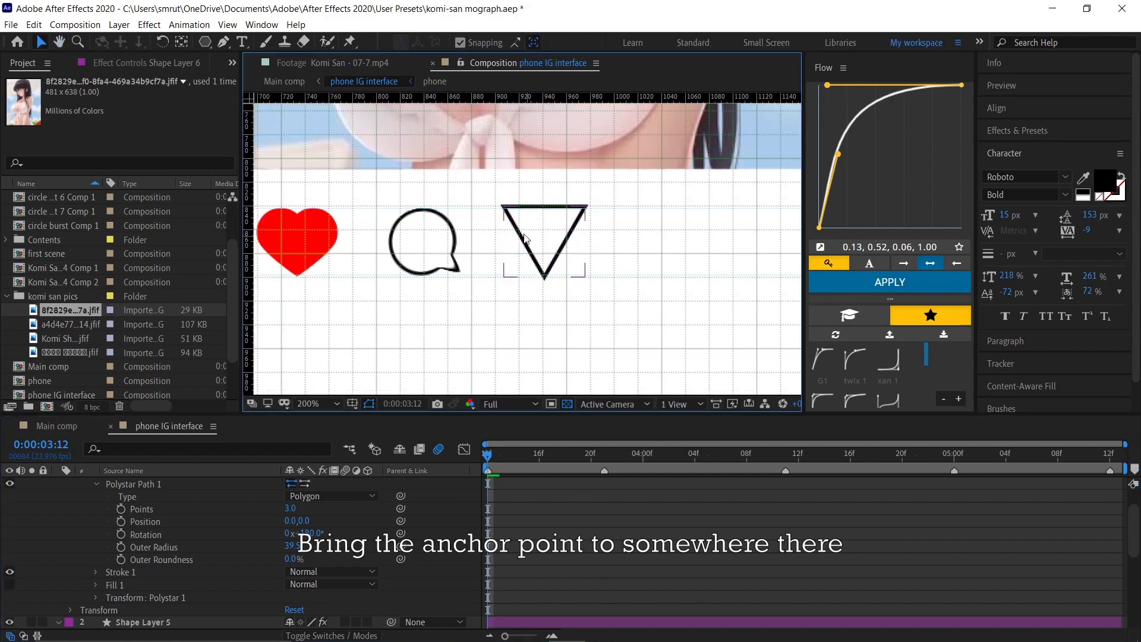
scroll(580, 211, up, 1)
key(y)
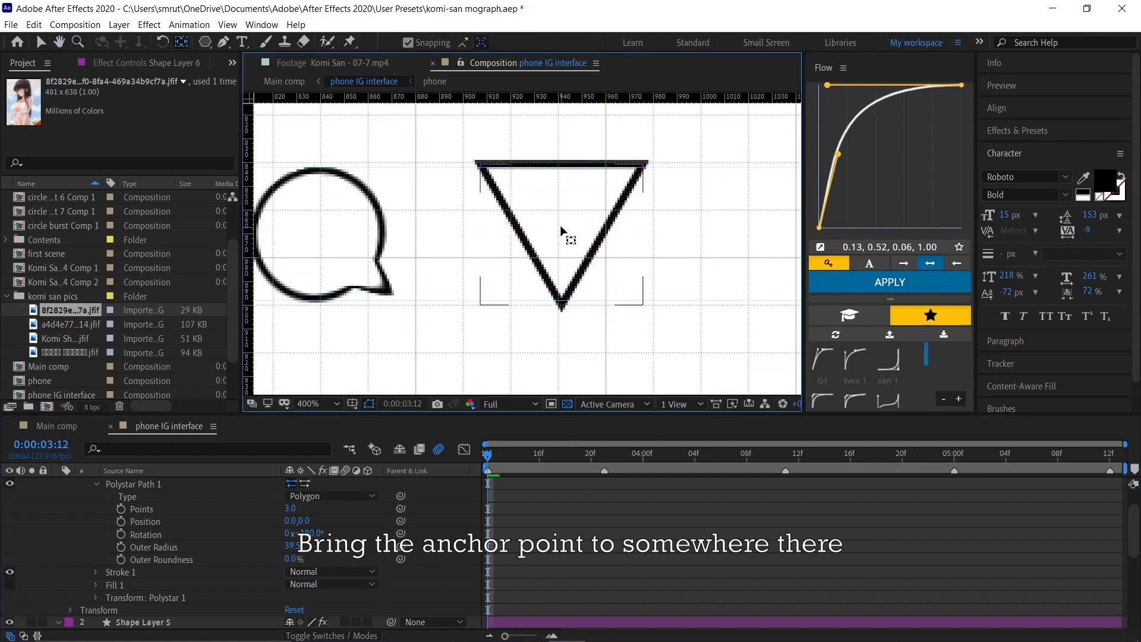
drag(561, 234, 561, 209)
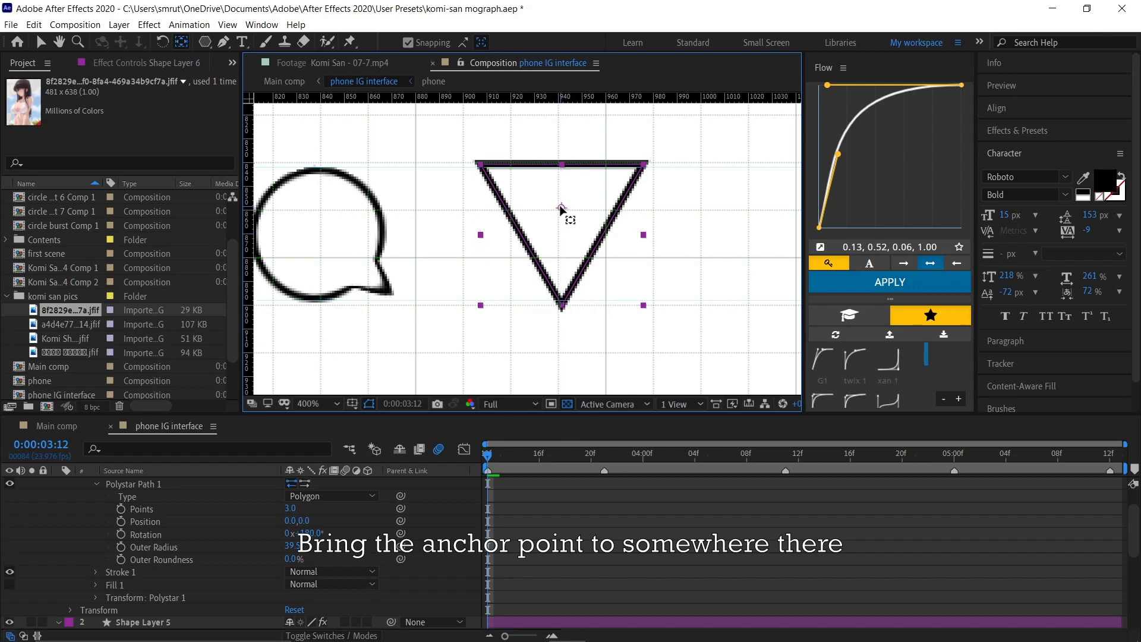
Step: Convert the triangle to an editable path and pull a new left-edge vertex toward its centre
key(g)
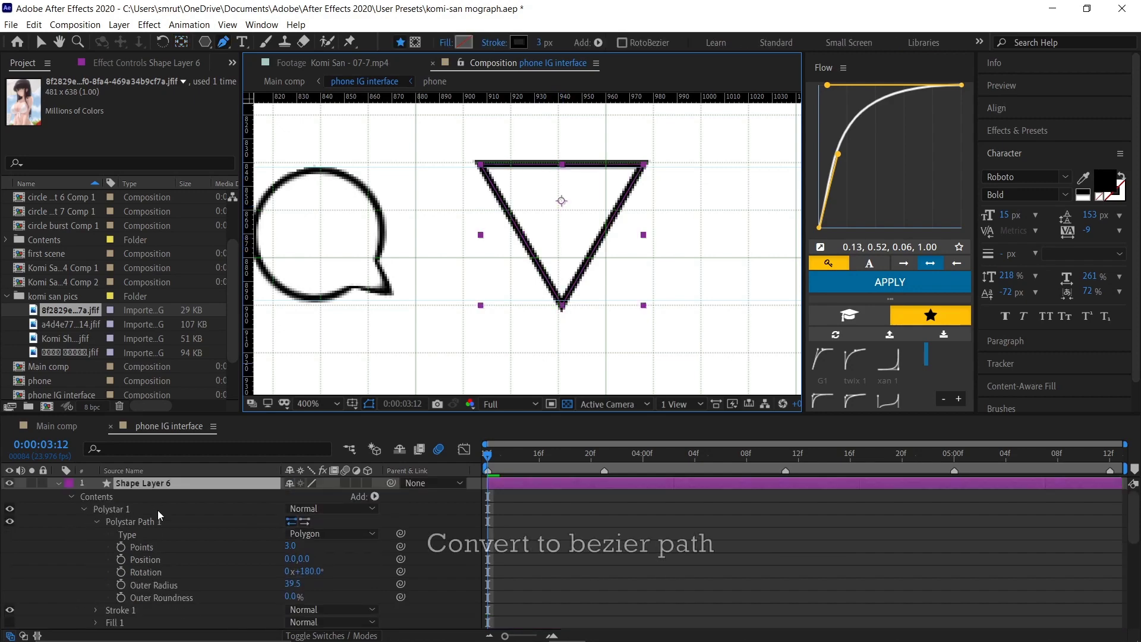
right_click(122, 521)
click(166, 562)
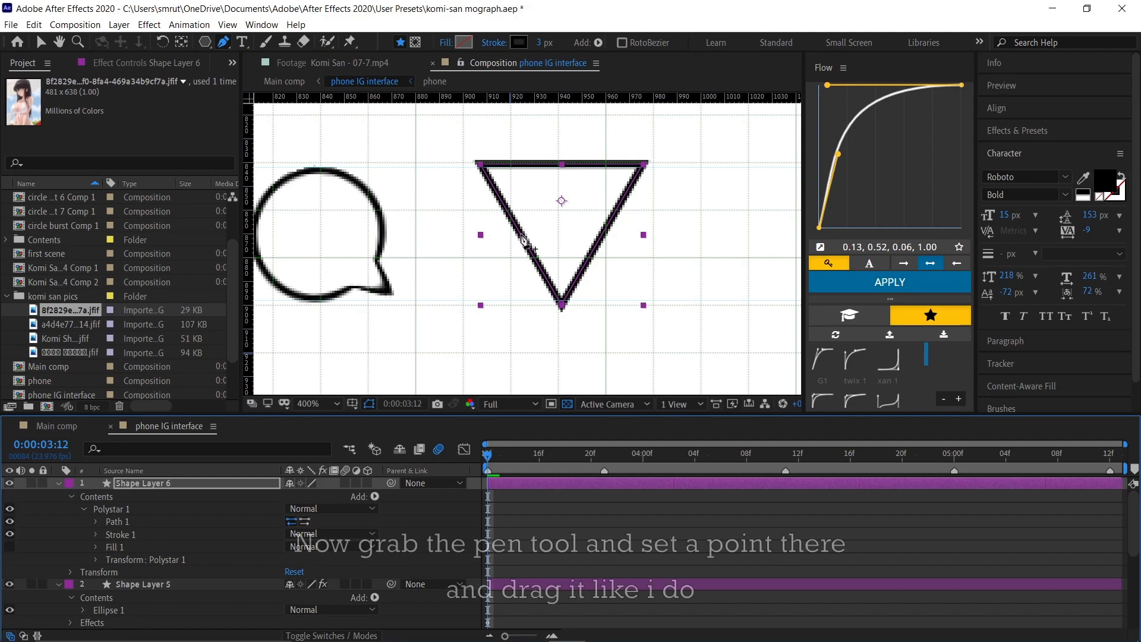
click(522, 234)
drag(522, 234, 561, 216)
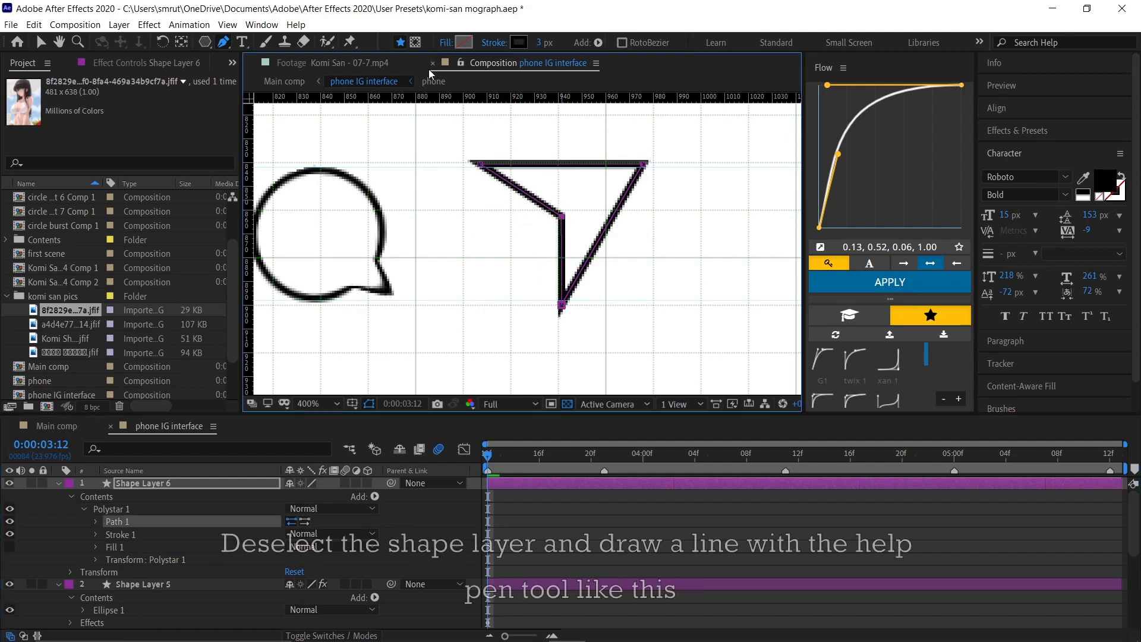
click(585, 516)
Step: Add the inner diagonal line and drag its end into the triangle's top-right corner
click(645, 175)
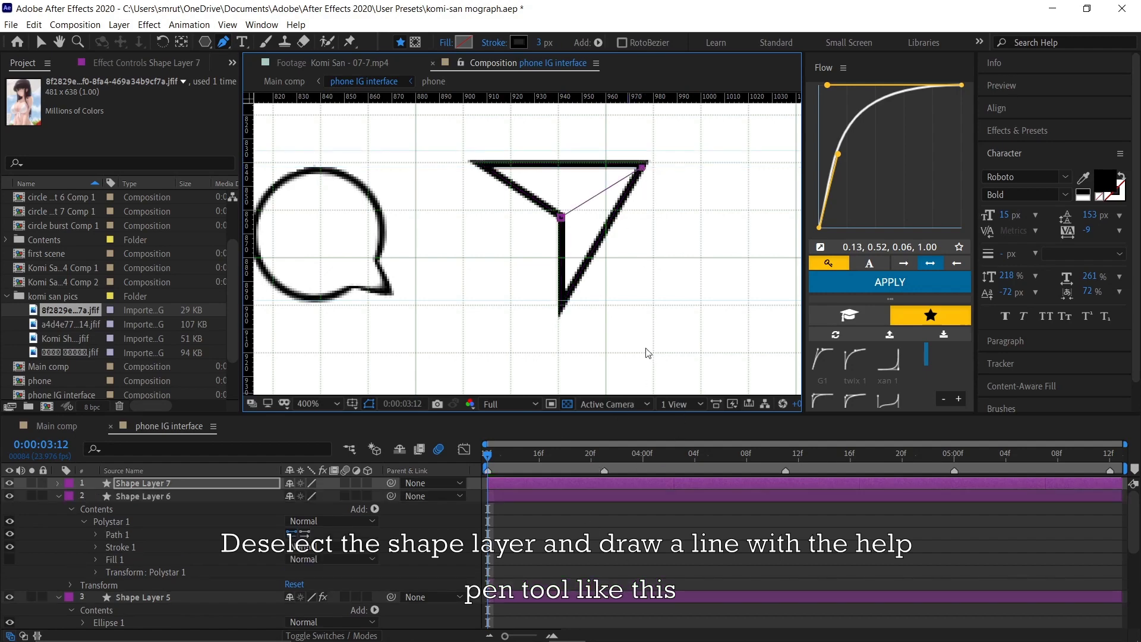
click(616, 537)
scroll(601, 309, down, 4)
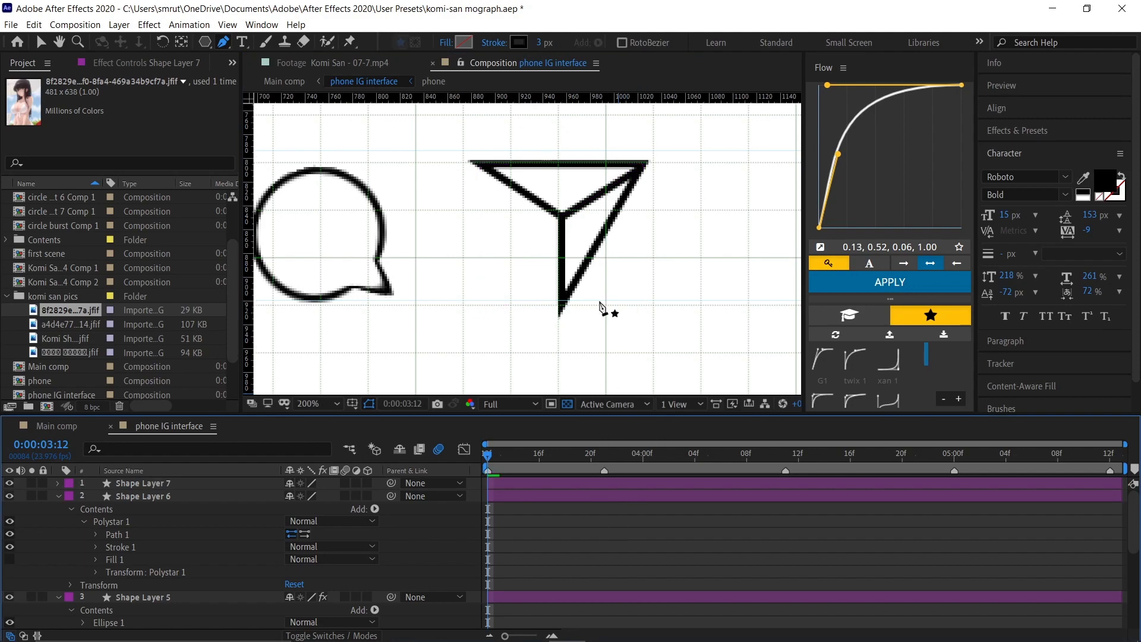
scroll(549, 262, up, 5)
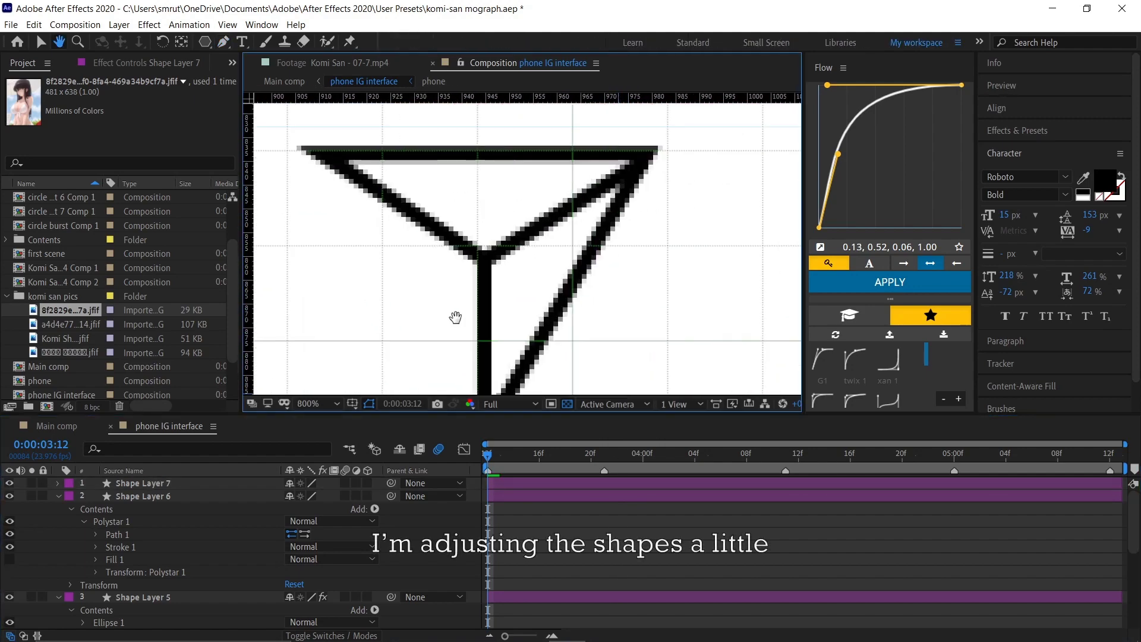
click(469, 262)
key(v)
click(497, 259)
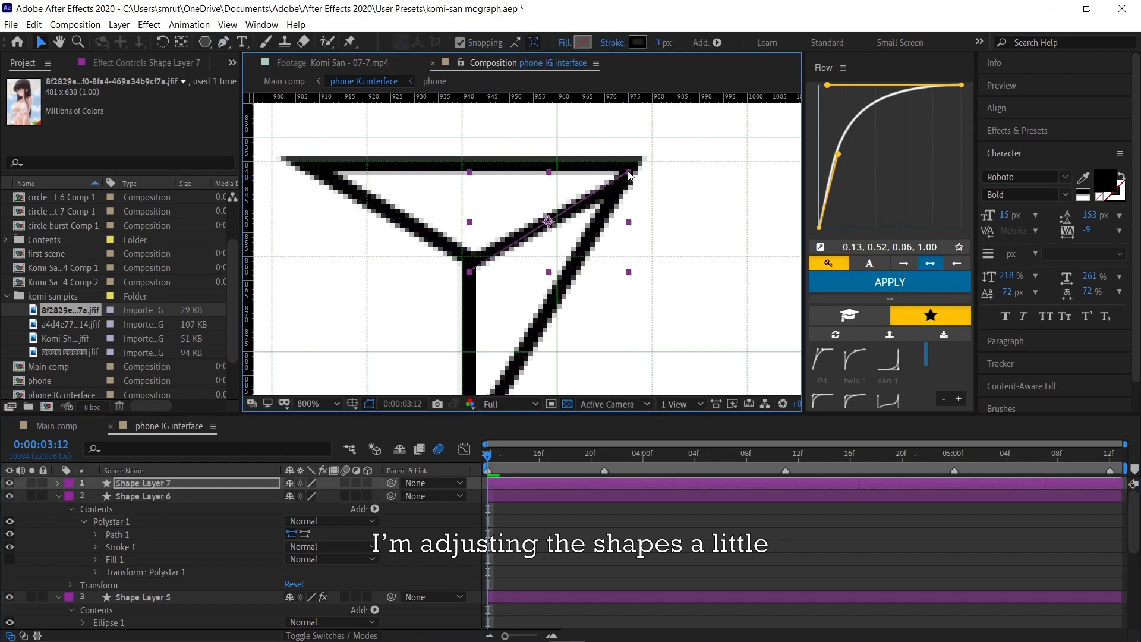
drag(629, 176, 631, 171)
click(586, 510)
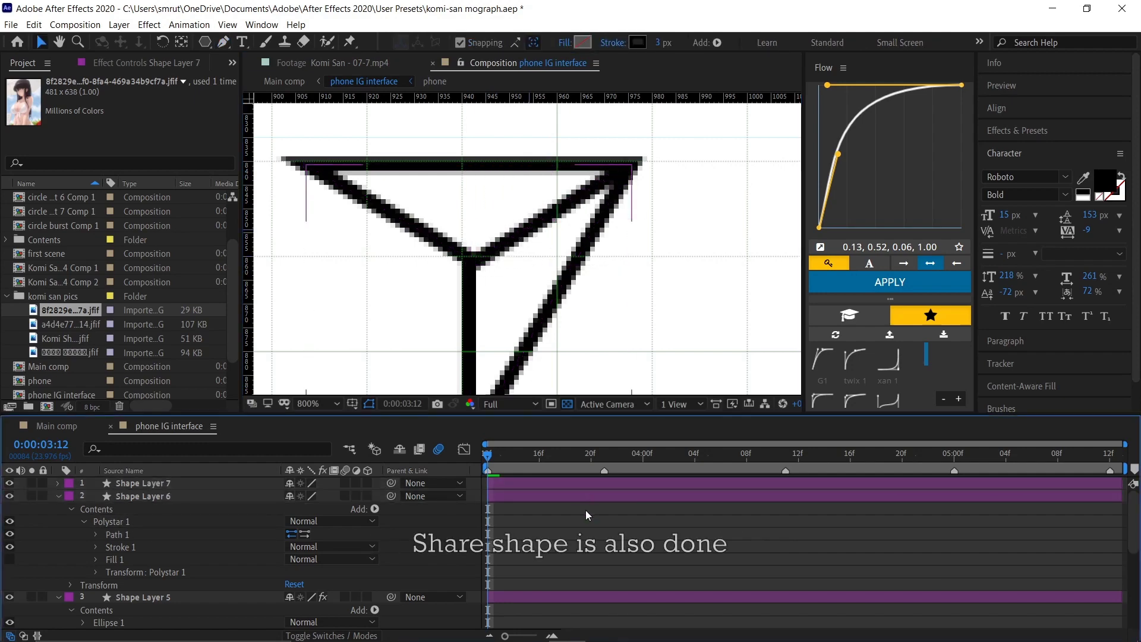
scroll(534, 261, down, 4)
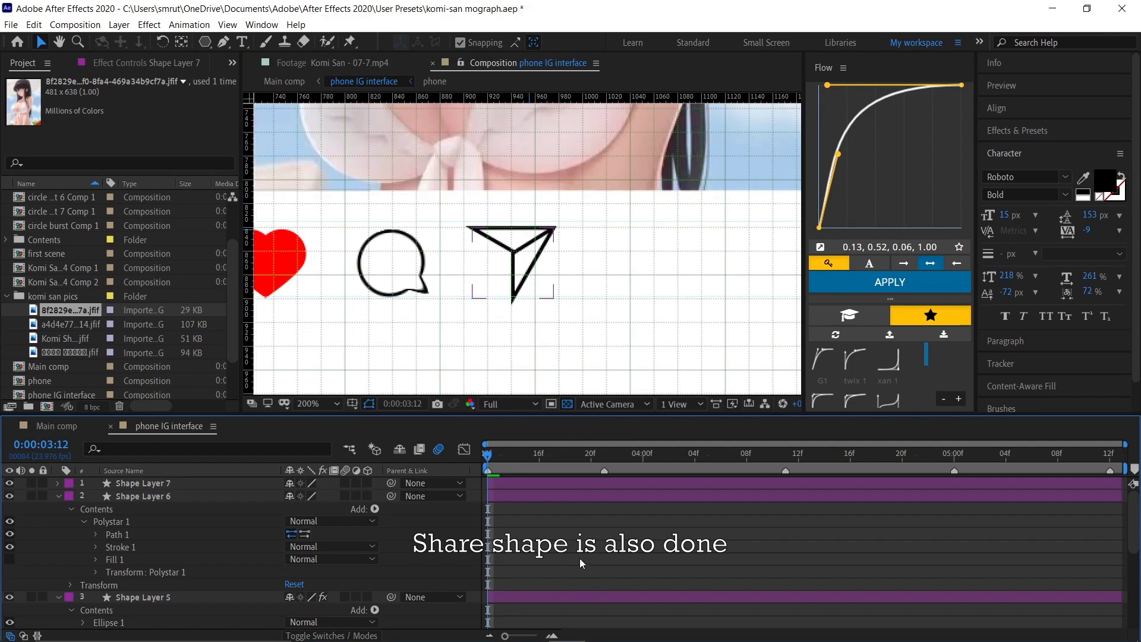
scroll(579, 554, down, 1)
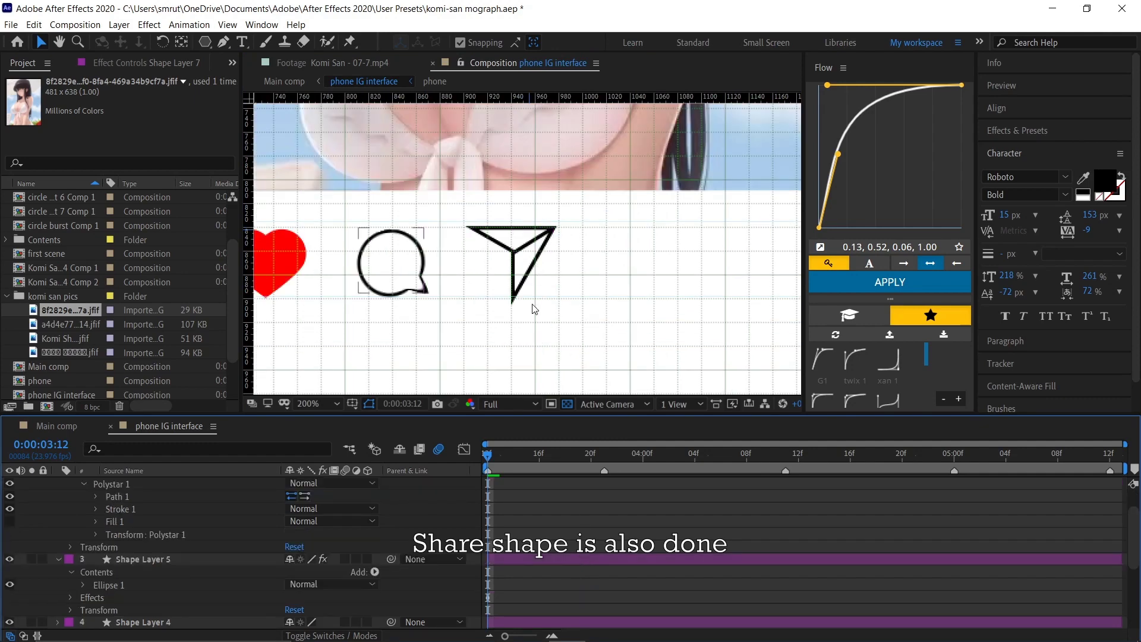
scroll(532, 304, down, 2)
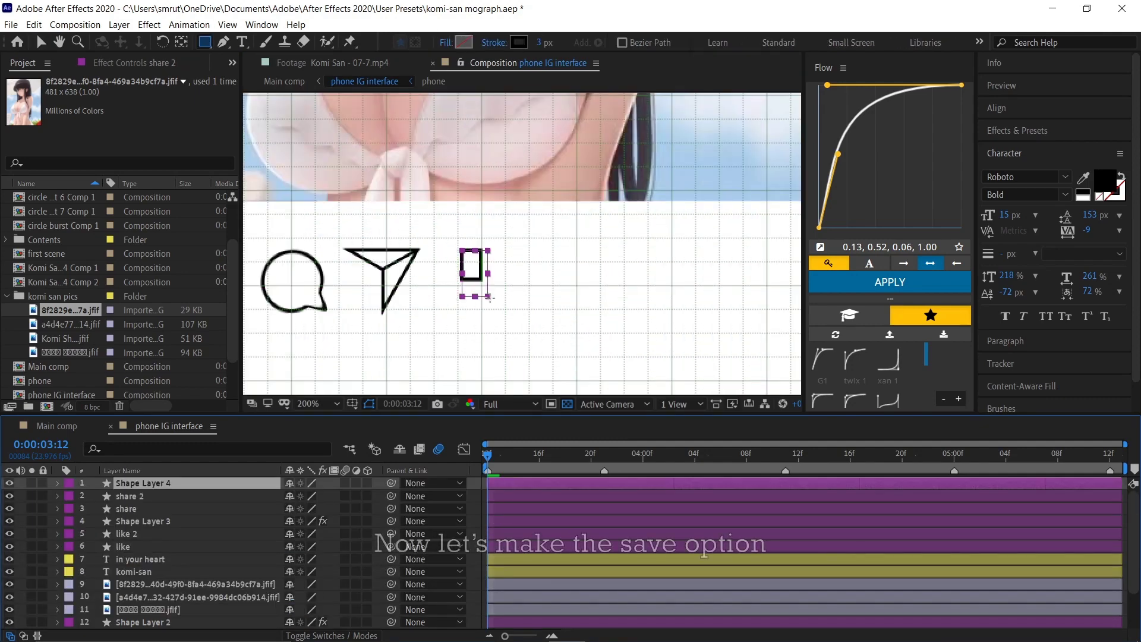
Step: Draw a tall rectangle to the right of the share icon for the bookmark
drag(490, 297, 504, 311)
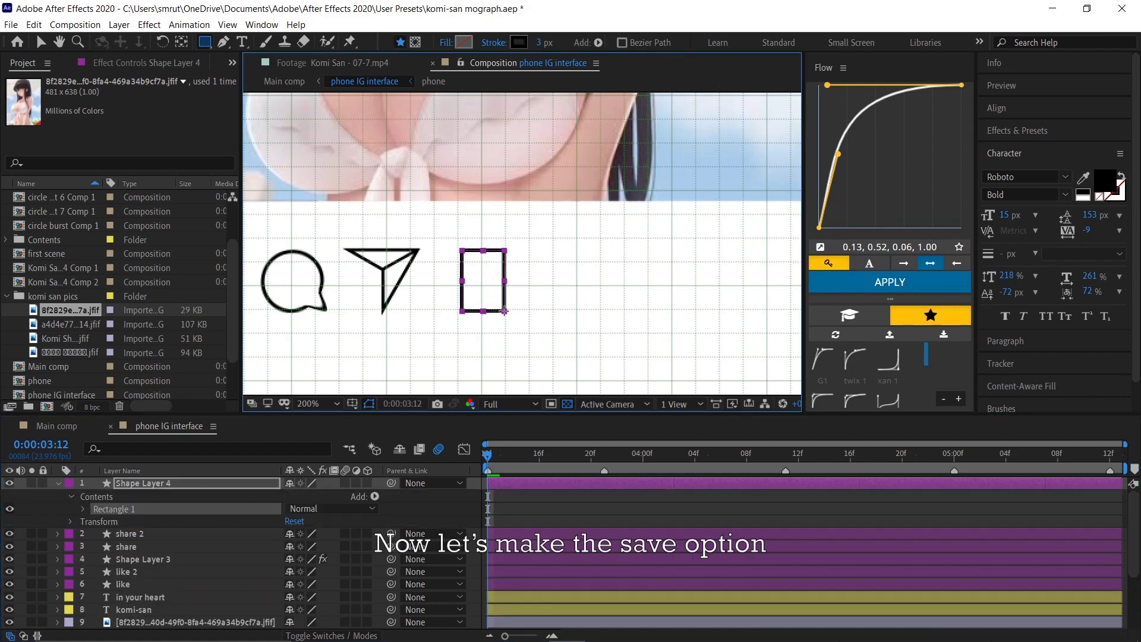
click(82, 508)
right_click(121, 534)
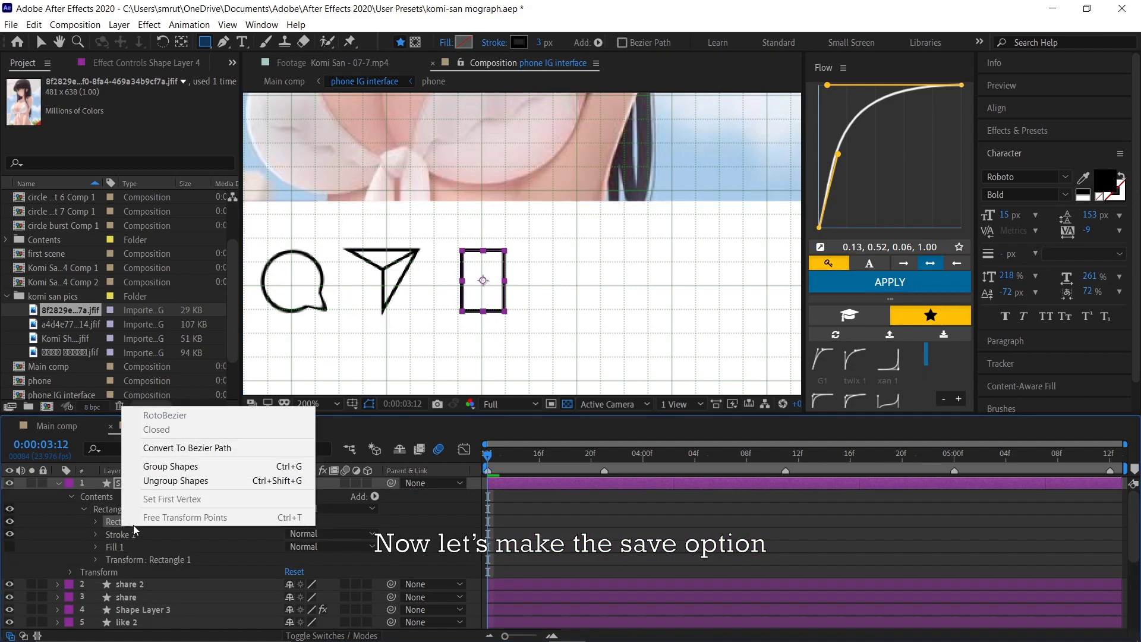
key(Escape)
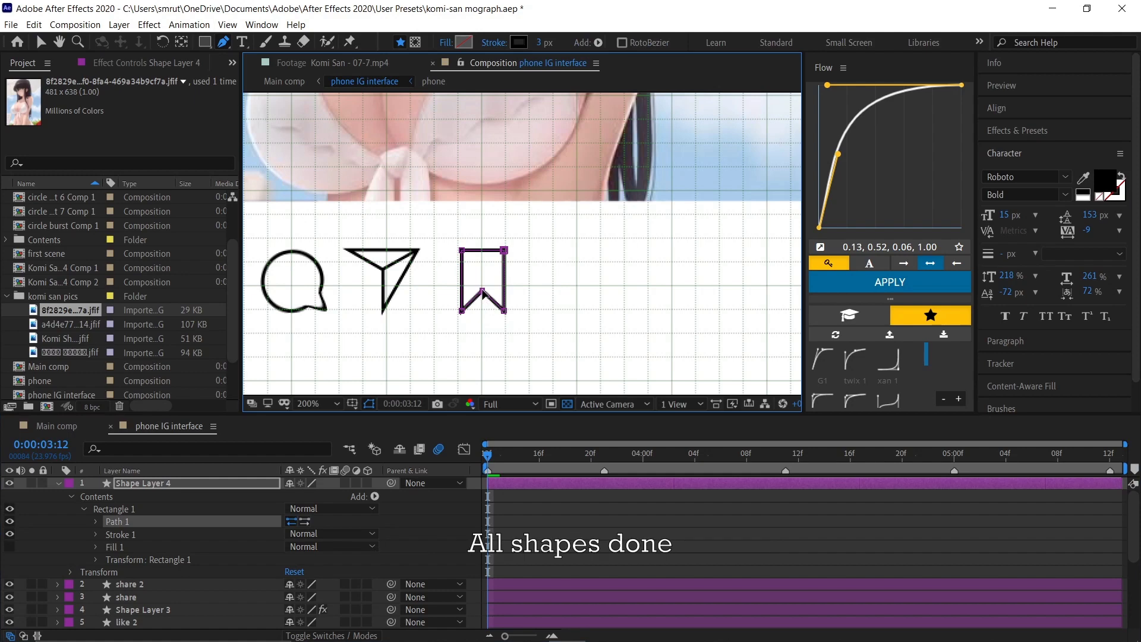
Step: Move the bookmark shape to the right end of the icon row and hide the viewer grid
key(comma)
key(v)
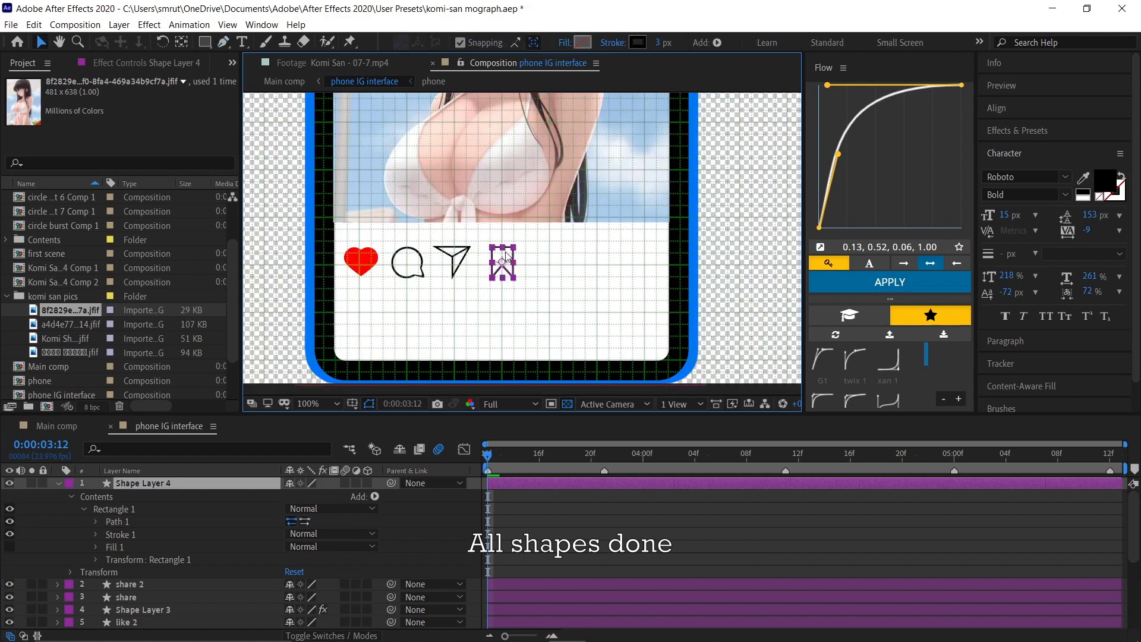
drag(505, 255, 676, 255)
click(611, 508)
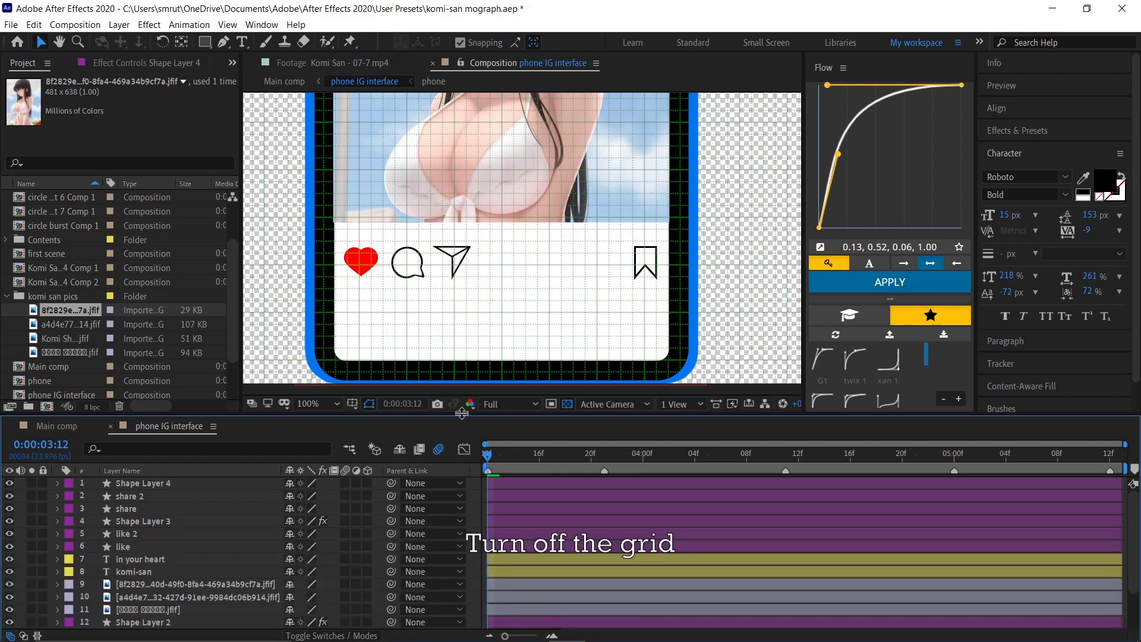
click(352, 404)
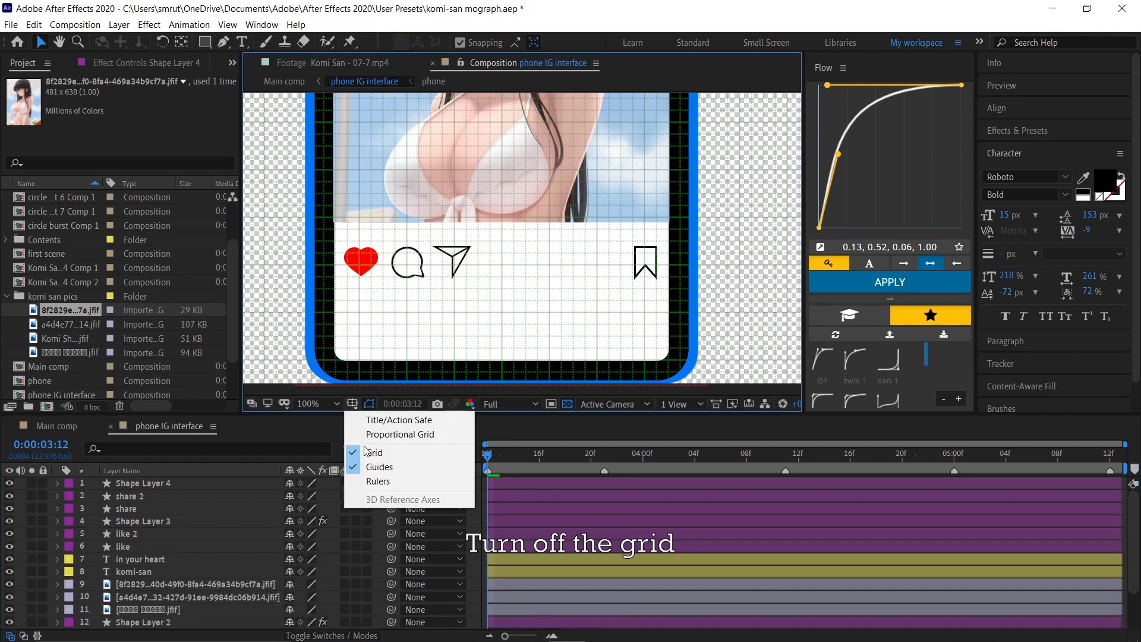
click(357, 452)
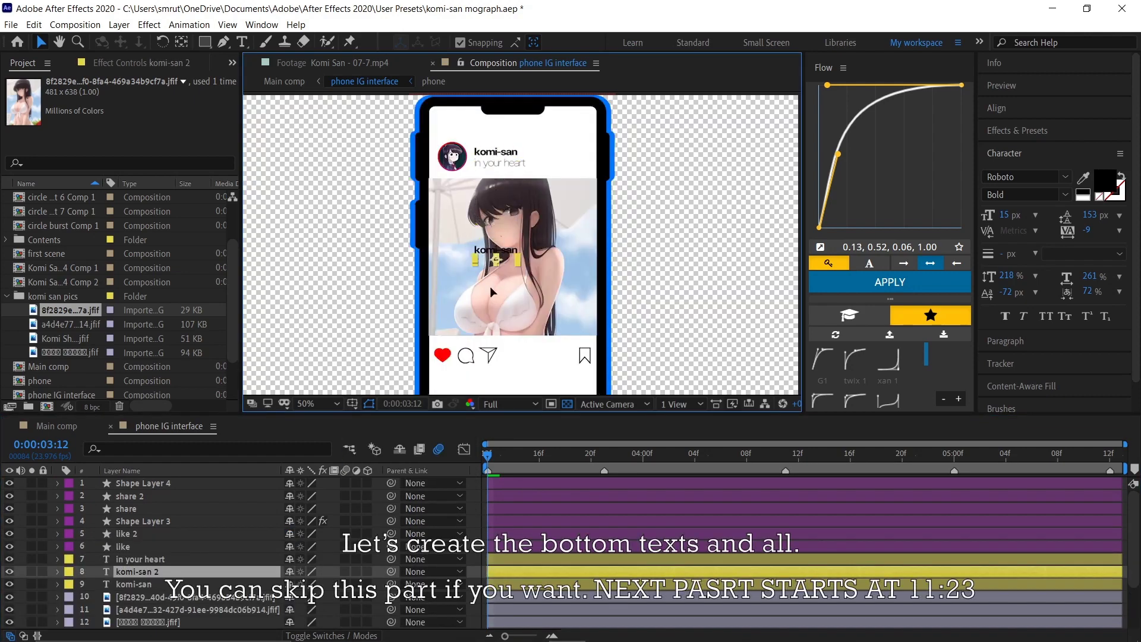
Step: Move the copied komi-san text below the icons and edit it to read '10,328 likes'
drag(510, 340, 486, 364)
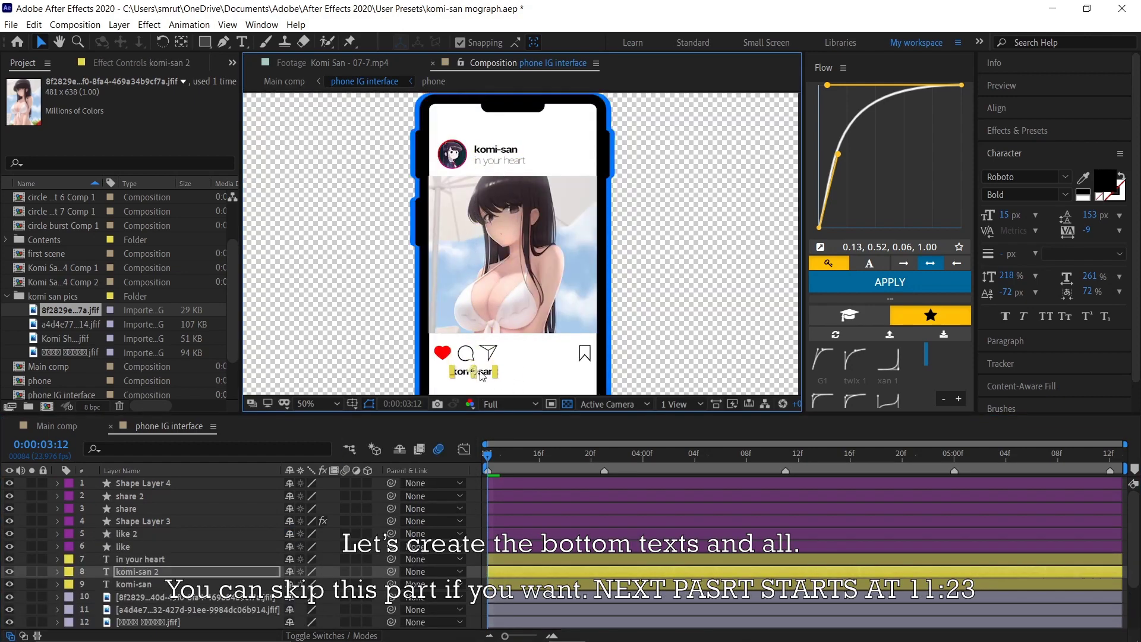
scroll(482, 374, up, 2)
double_click(460, 290)
text(10,328 likesv)
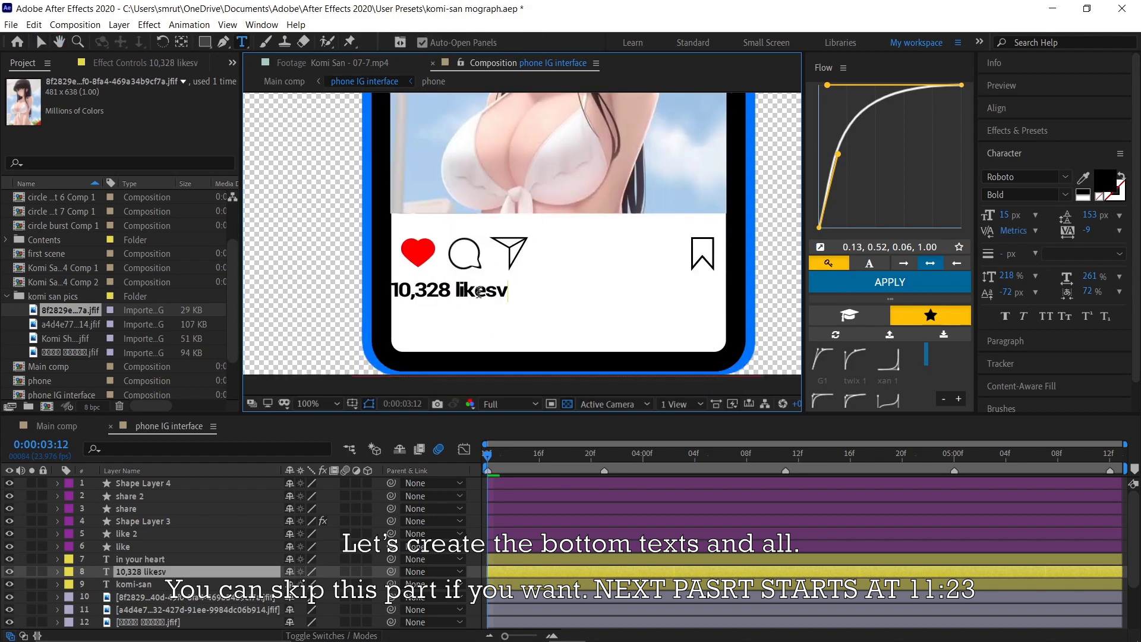
key(BackSpace)
text(8 likes)
key(Escape)
Step: Duplicate the likes line, retype it as 'View all 224 comments', and align it underneath
key(v)
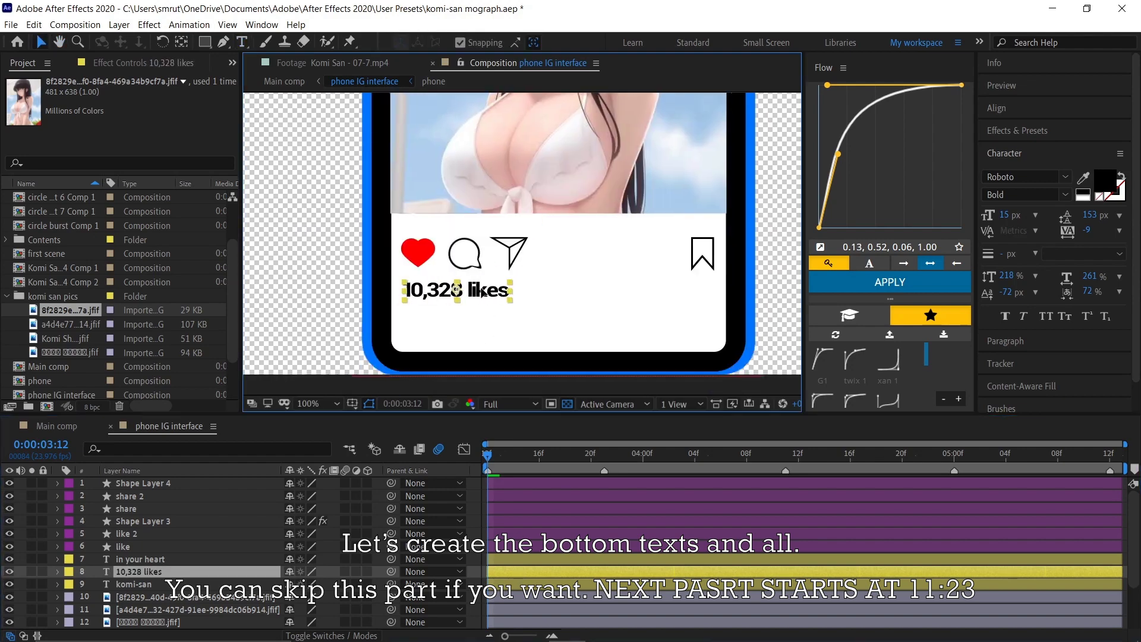
key(ctrl+d)
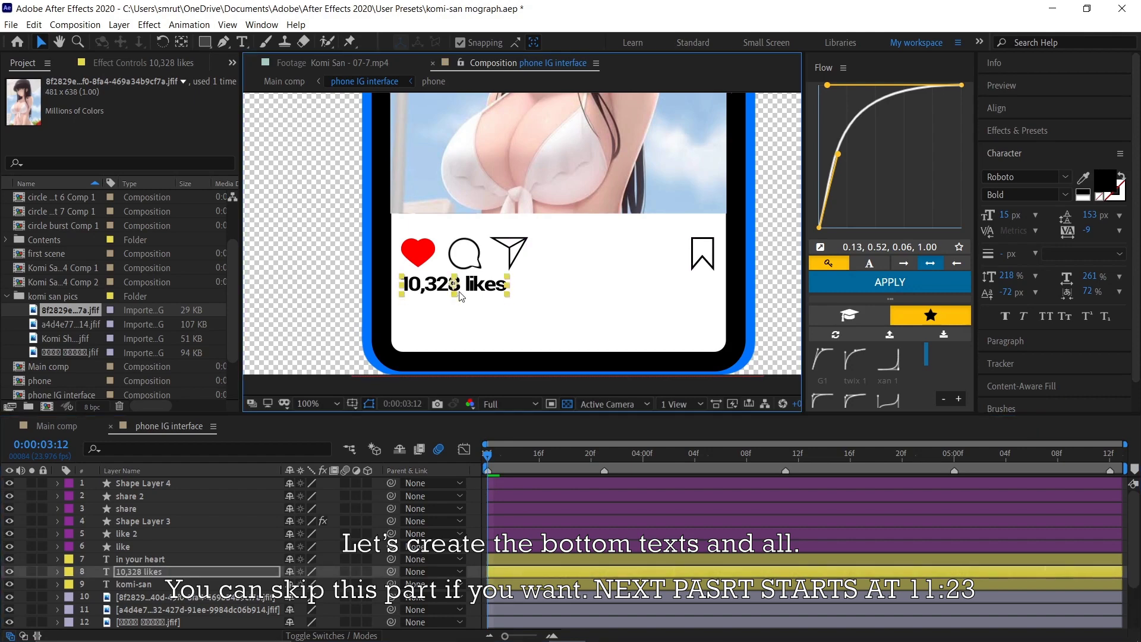
scroll(476, 324, up, 2)
drag(429, 243, 423, 289)
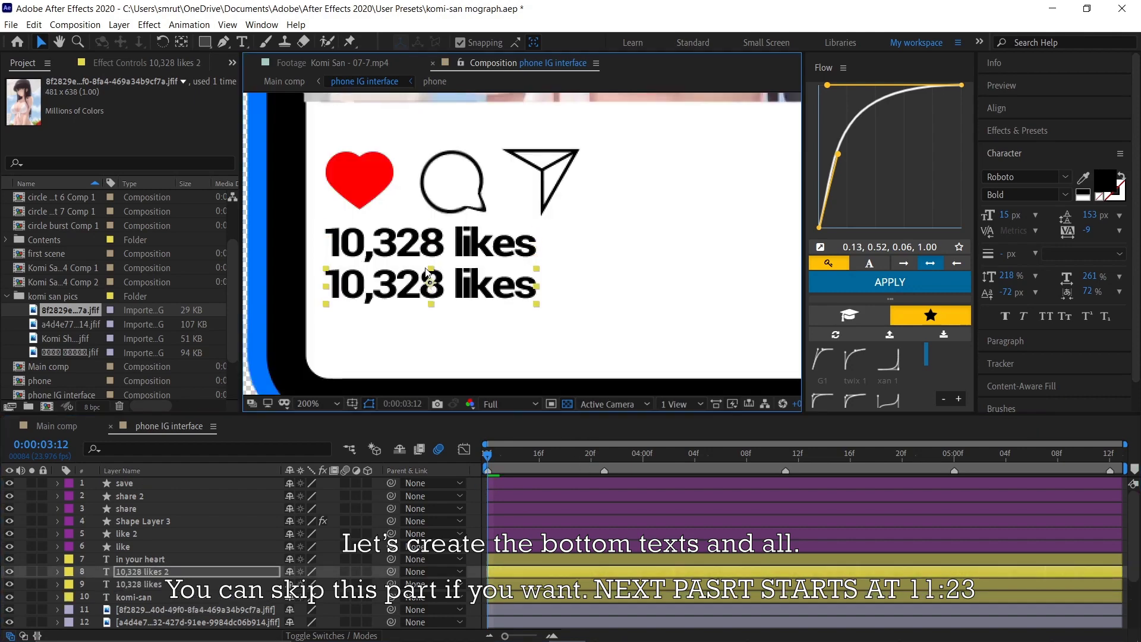
double_click(419, 290)
text(View all)
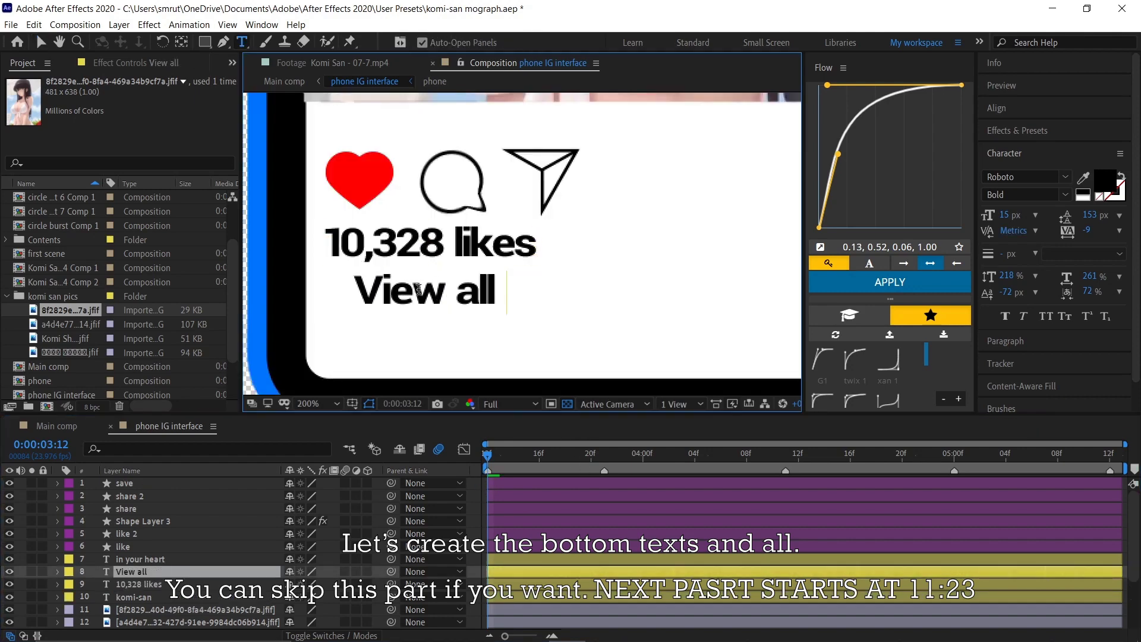
text( 224 comments)
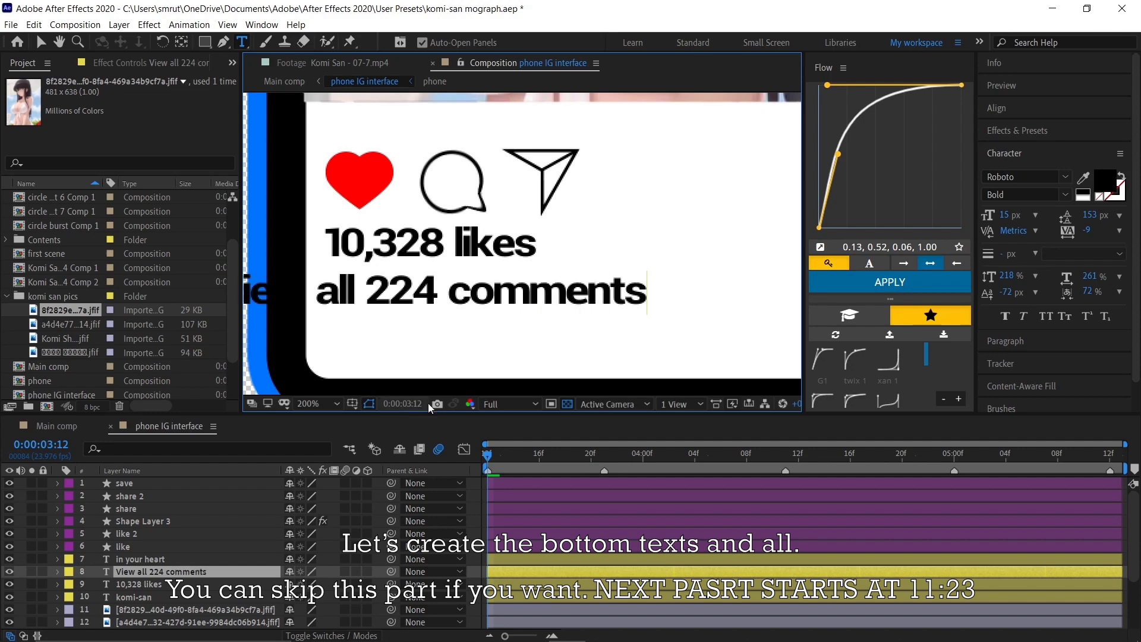
key(Escape)
key(v)
drag(470, 292, 606, 305)
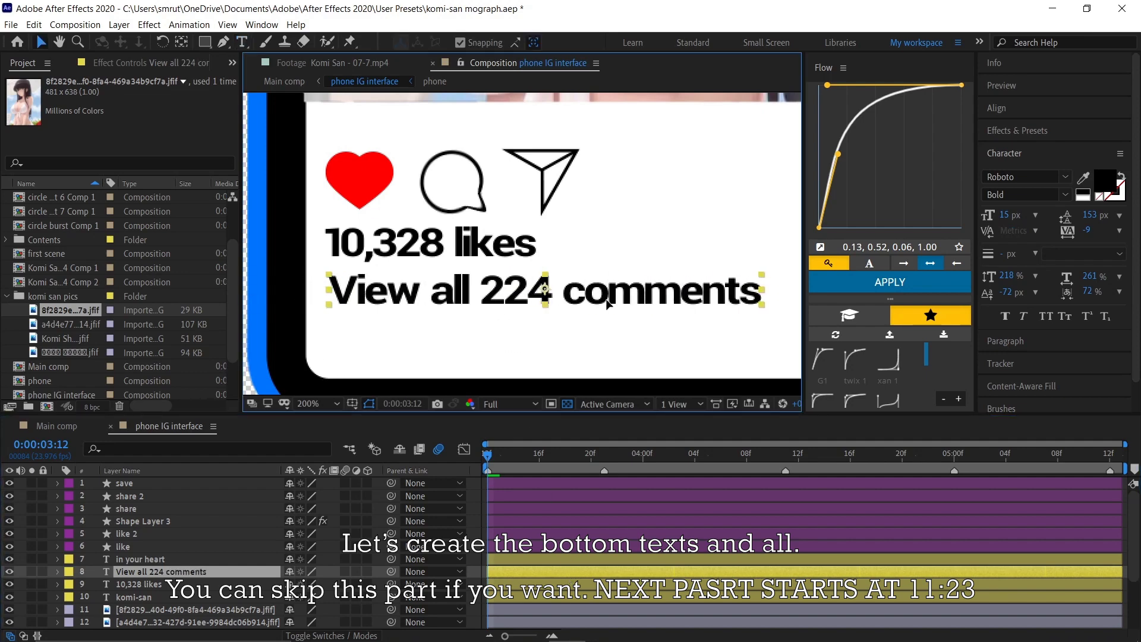
Step: Give the comments line Regular font weight and a mid-grey text colour
click(1063, 195)
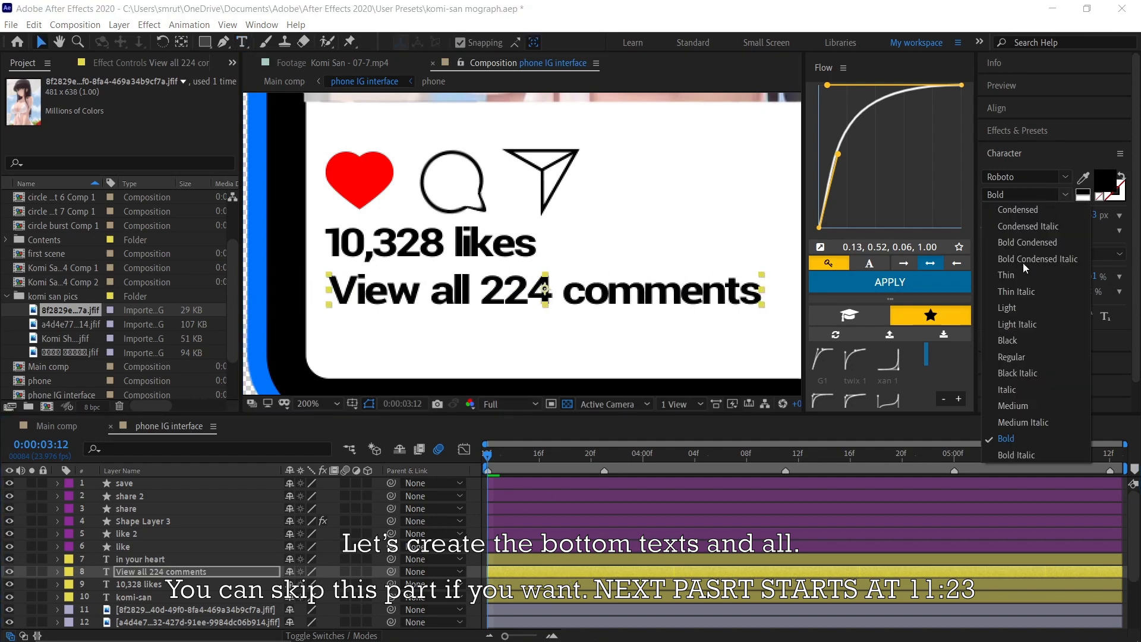
click(1015, 356)
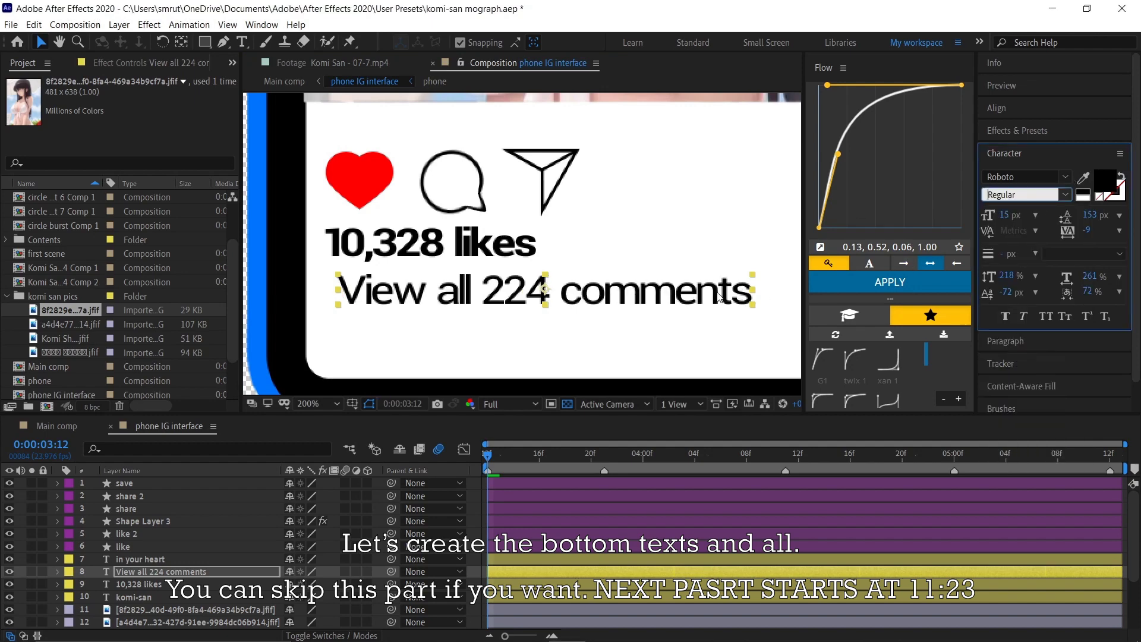
key(Left)
key(Left)
key(Left)
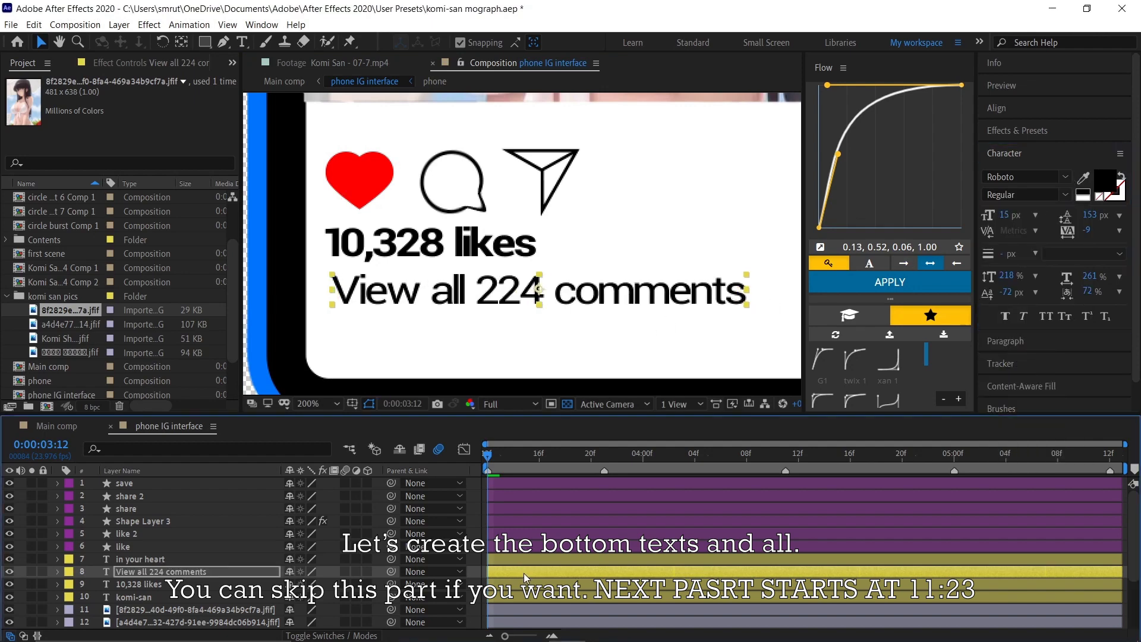
click(1097, 189)
click(520, 502)
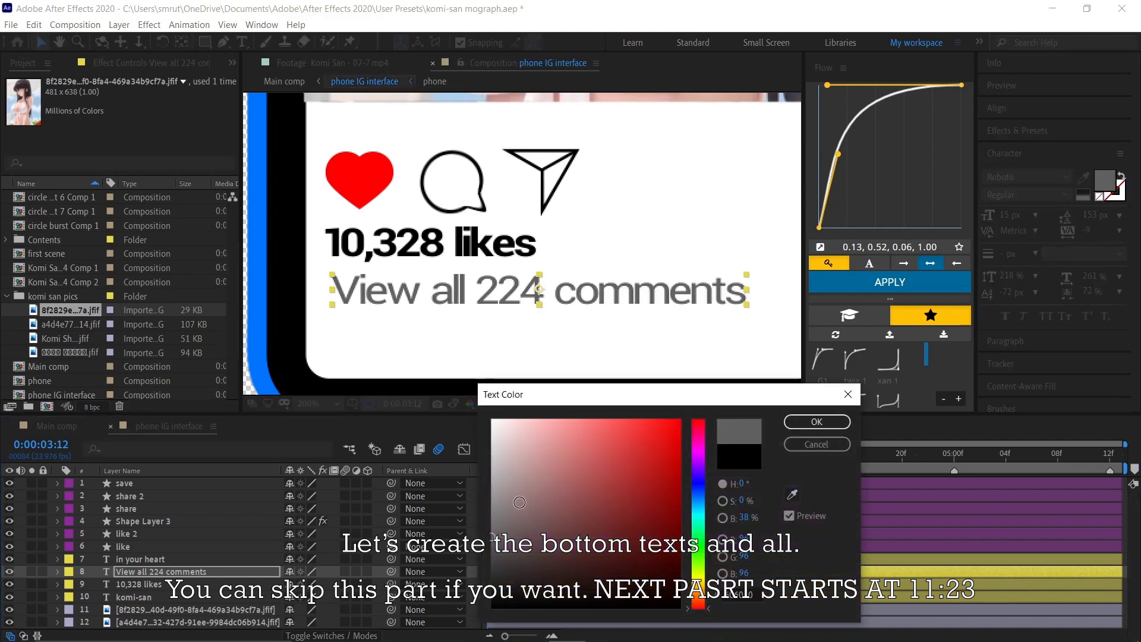
click(818, 443)
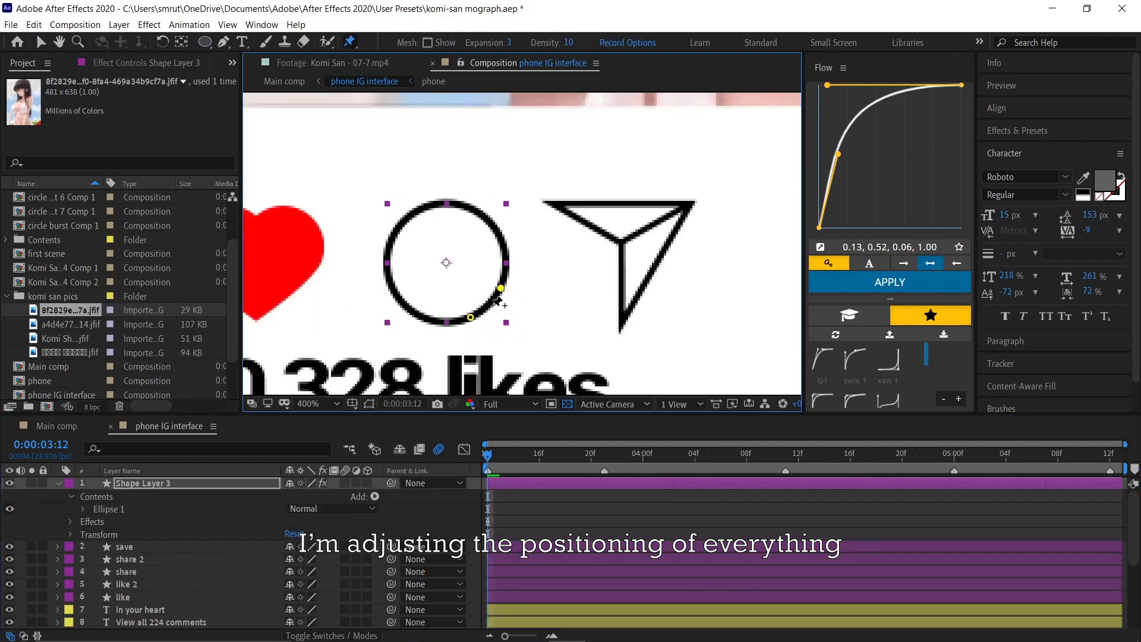
Step: Duplicate the comments line, nudge it down, and edit the copy to read '5 minutes ago'
scroll(498, 317, up, 1)
drag(459, 331, 510, 318)
scroll(510, 318, down, 2)
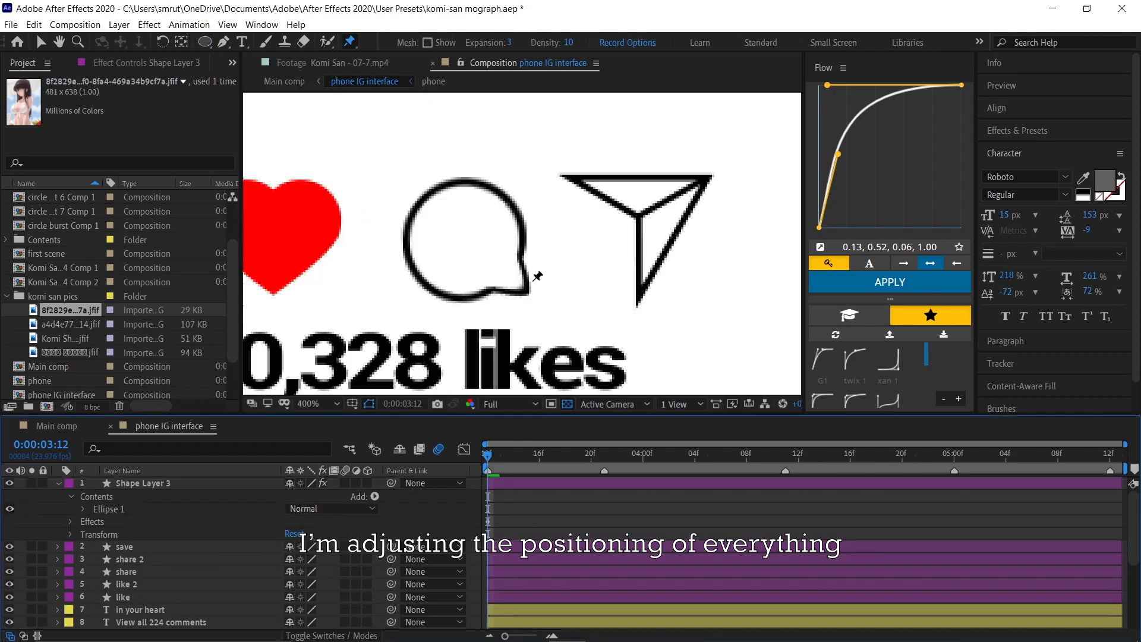
scroll(533, 333, up, 2)
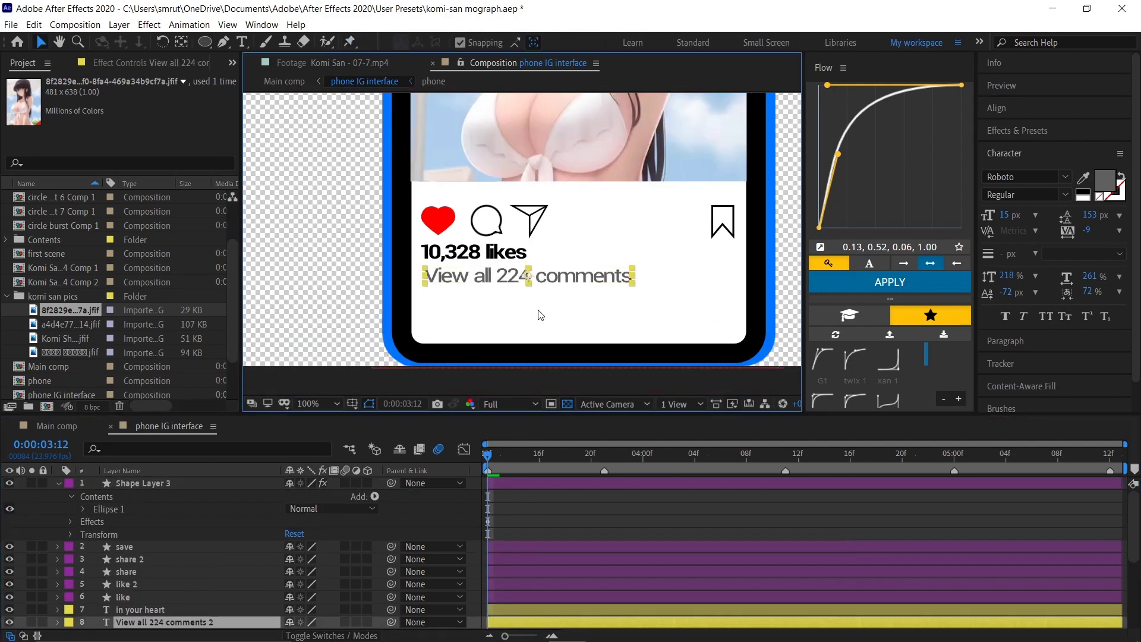
key(ctrl+d)
key(shift+Down)
key(shift+Down)
key(shift+Down)
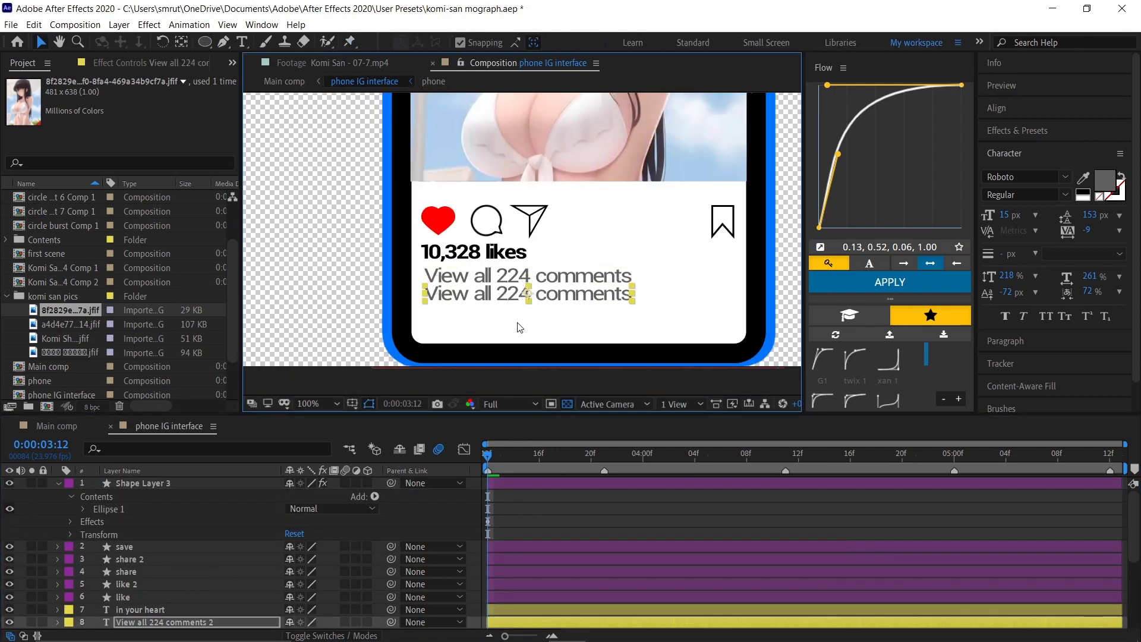
key(shift+Down)
double_click(511, 306)
text(5 minutes ago)
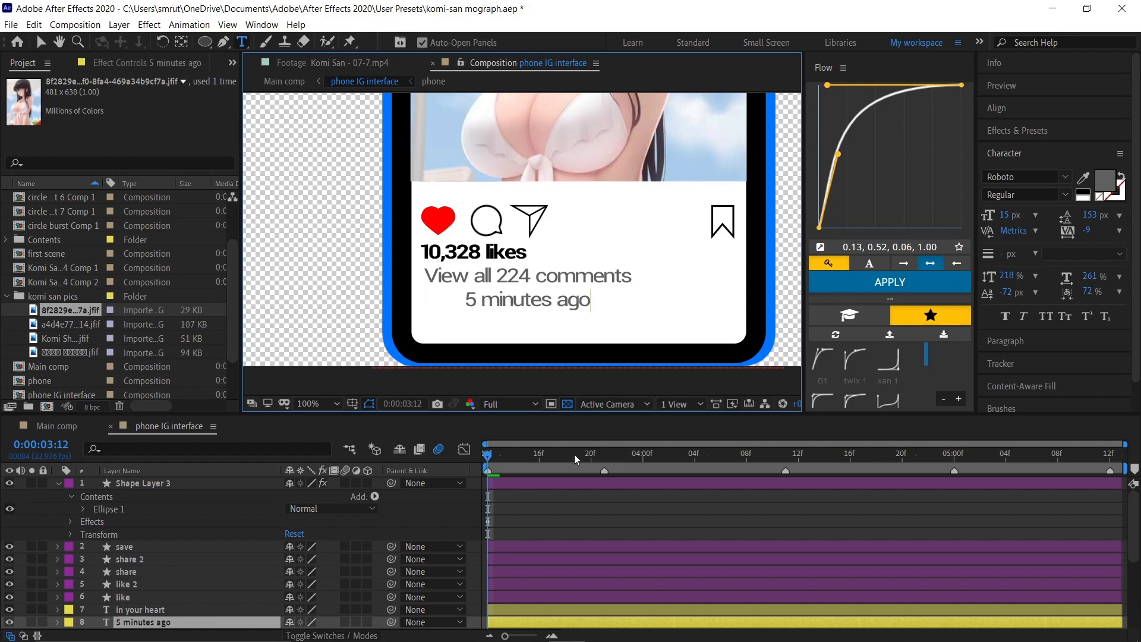
scroll(574, 454, down, 2)
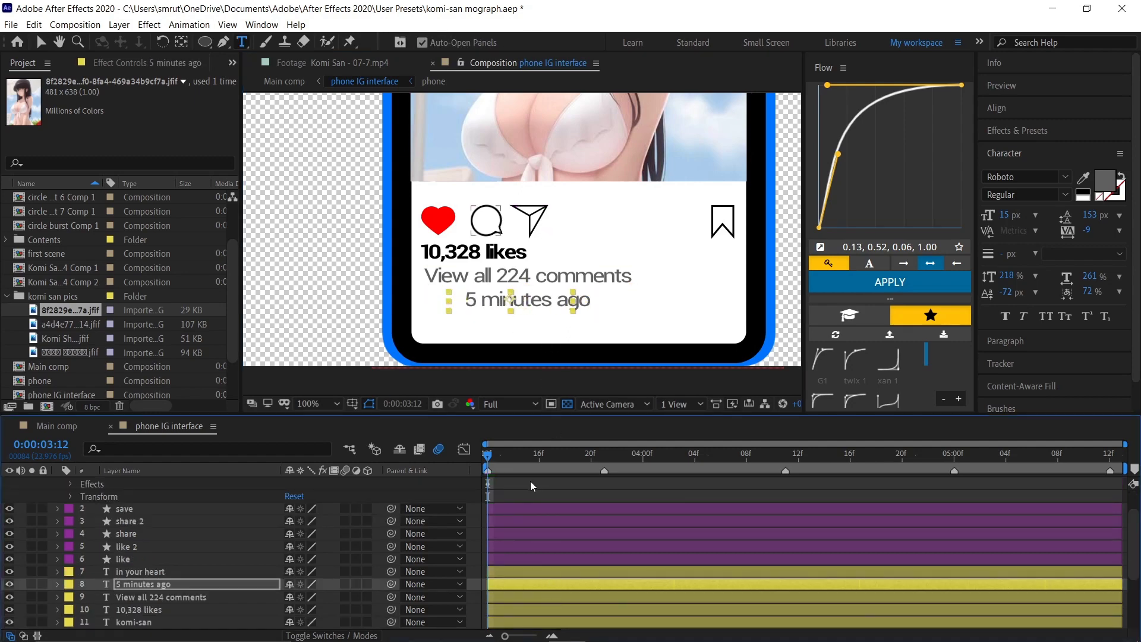
key(Escape)
Step: Shrink the '5 minutes ago' text to 8 px and nudge it into place under the comments
drag(1007, 217, 517, 357)
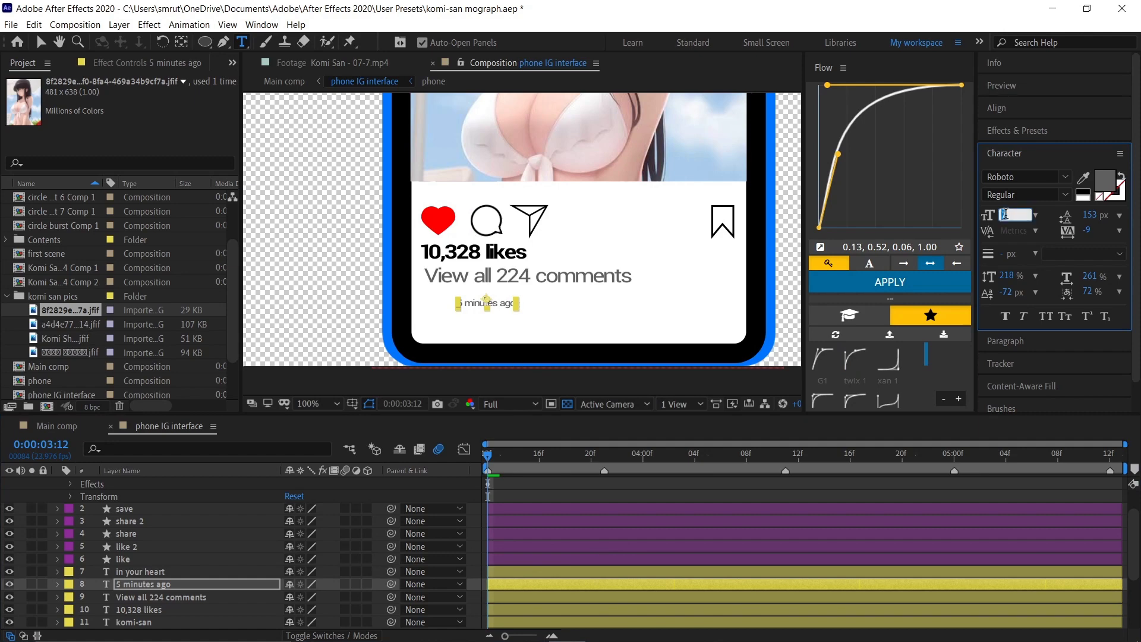
text(9)
key(Return)
click(541, 485)
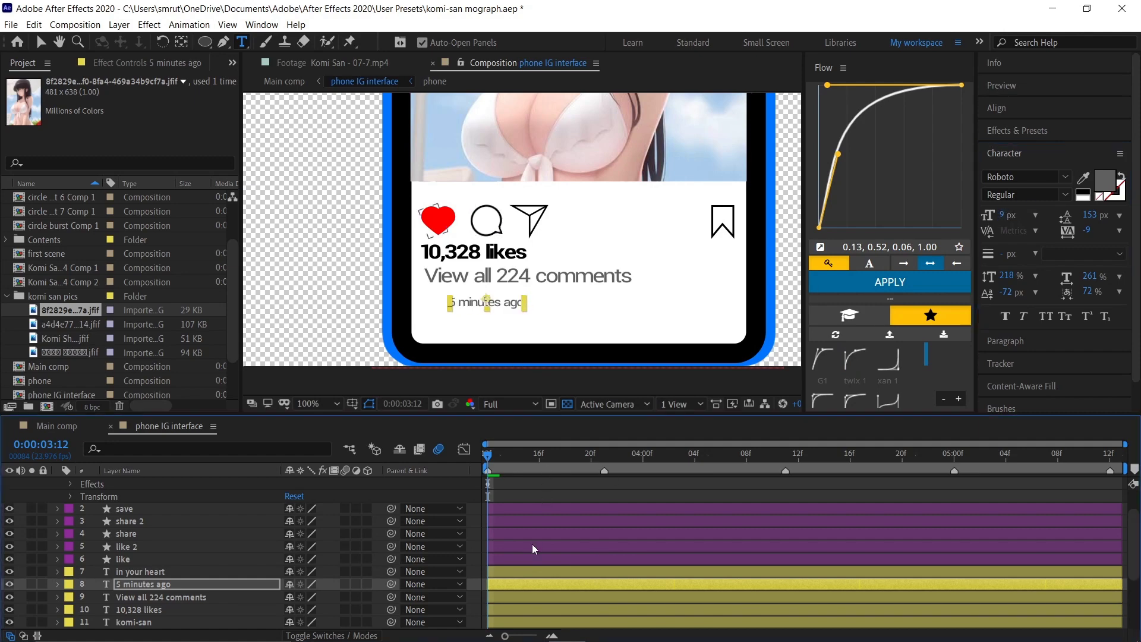
key(shift+Left)
key(shift+Left)
key(shift+Left)
key(shift+Up)
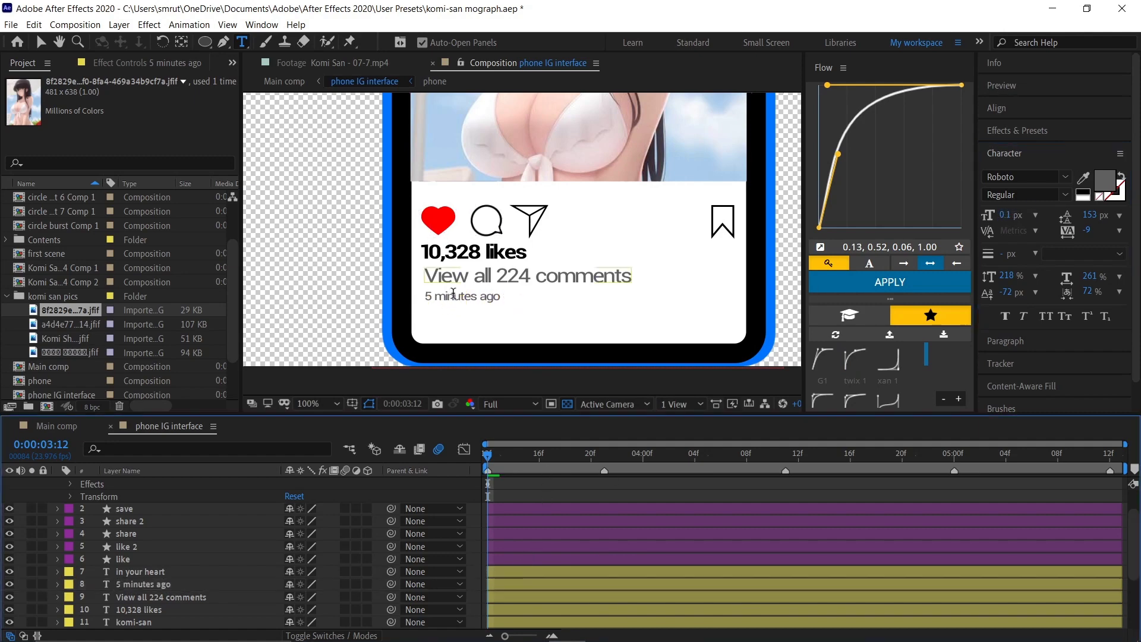
click(519, 586)
key(v)
click(519, 596)
click(519, 585)
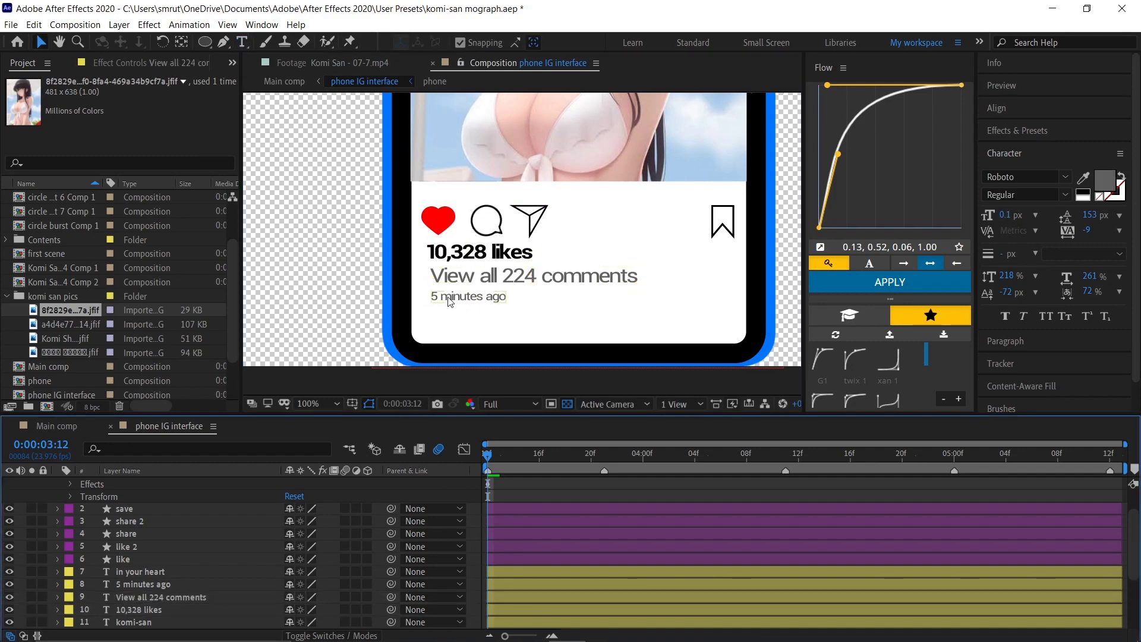
drag(1004, 214, 506, 461)
Step: Select the 'View all 224 comments' line and fit the whole phone in view
scroll(506, 461, down, 2)
scroll(521, 248, up, 1)
click(470, 309)
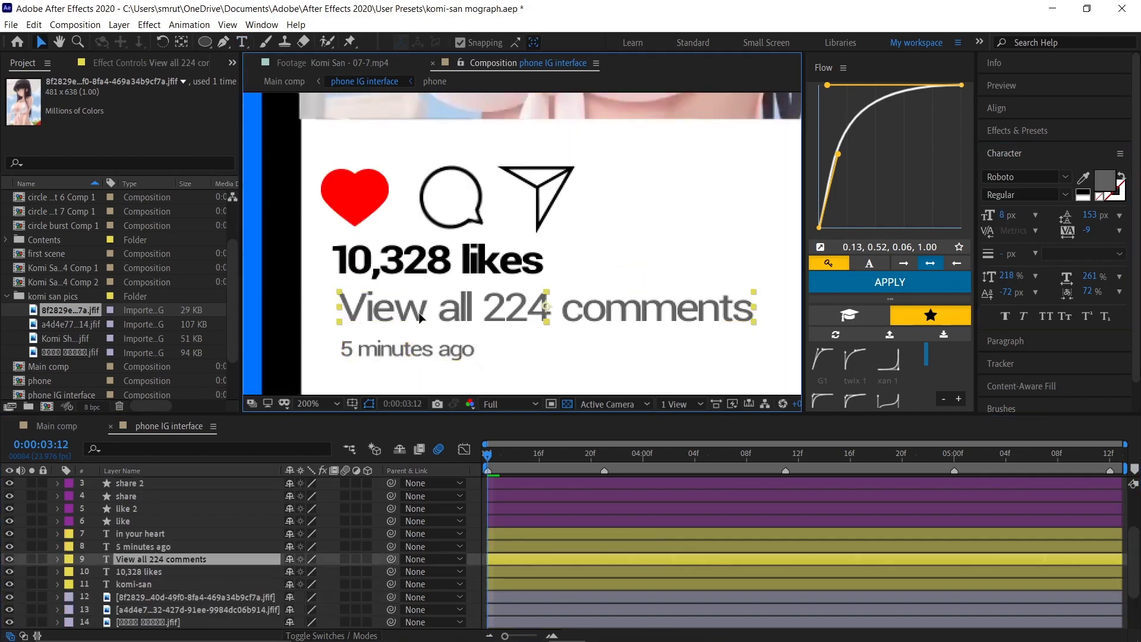
scroll(469, 319, down, 1)
key(shift+slash)
click(502, 534)
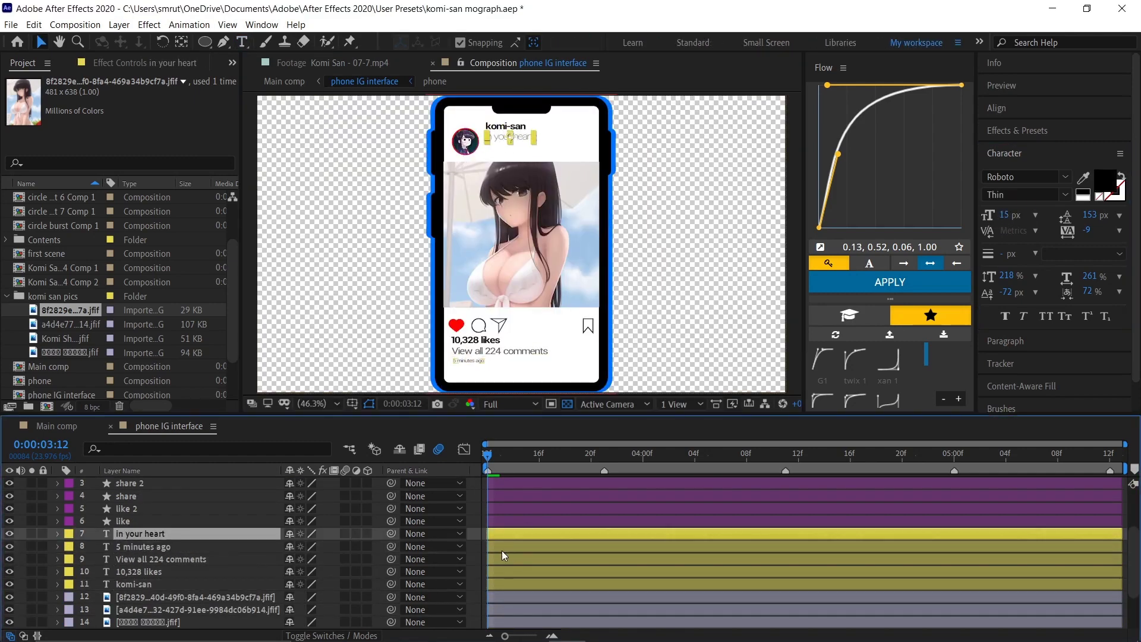
Step: Draw a small blue ellipse beside the share icon and name its layer 'blue button_1'
ctrl+click(522, 584)
key(F2)
scroll(522, 587, up, 2)
scroll(511, 327, up, 4)
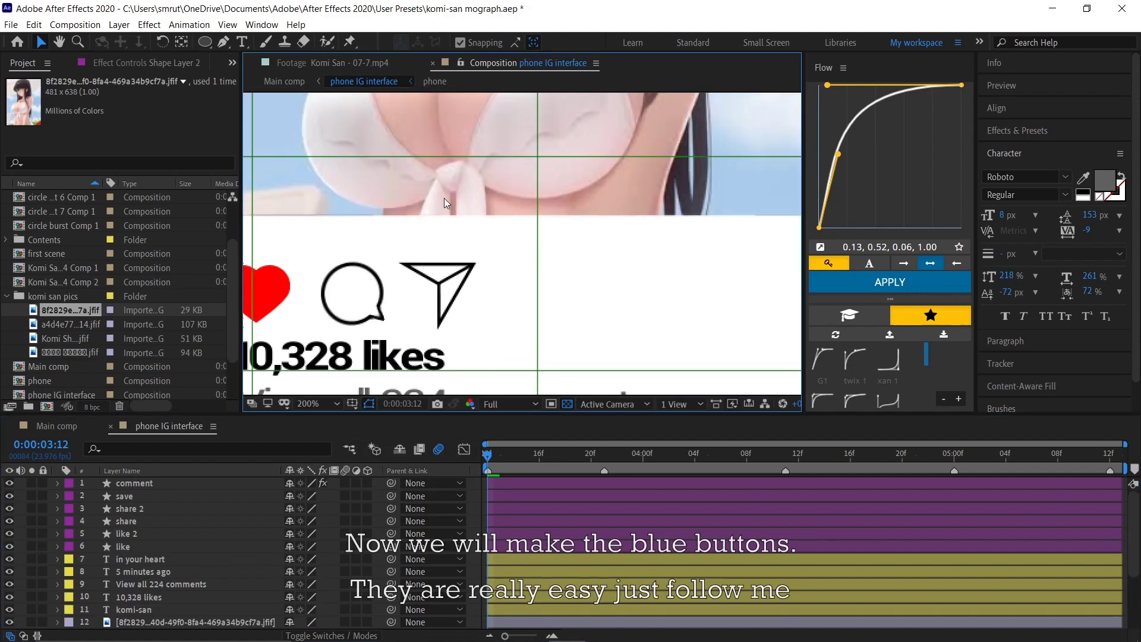
key(q)
drag(533, 288, 543, 299)
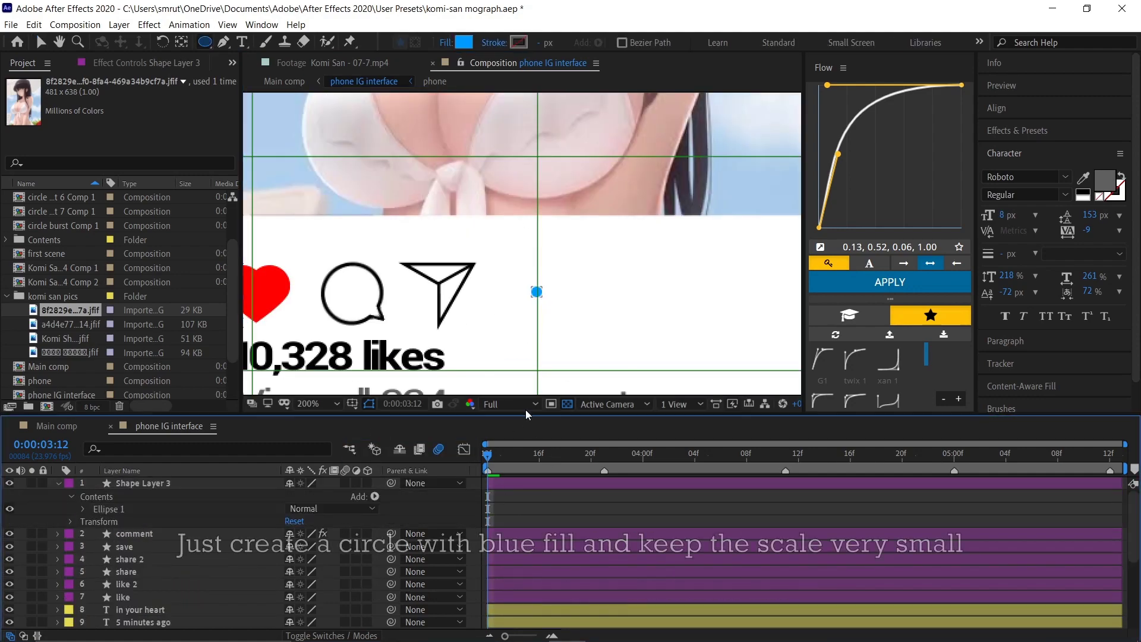
key(period)
key(v)
scroll(565, 351, up, 1)
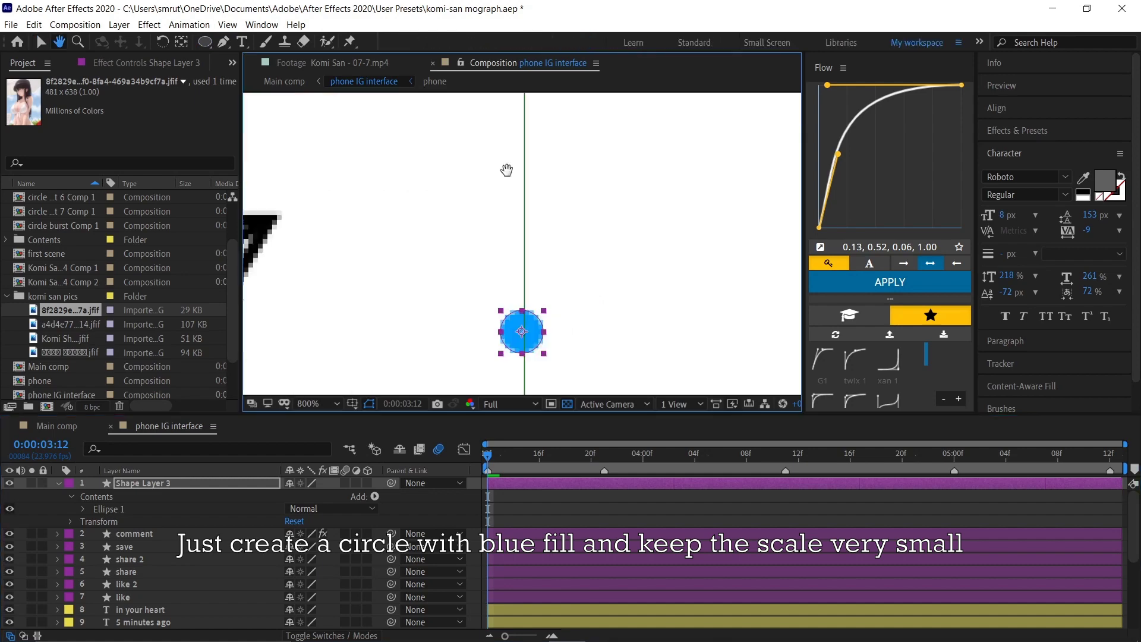
drag(507, 170, 456, 81)
key(comma)
key(comma)
key(Return)
text(blue button_1)
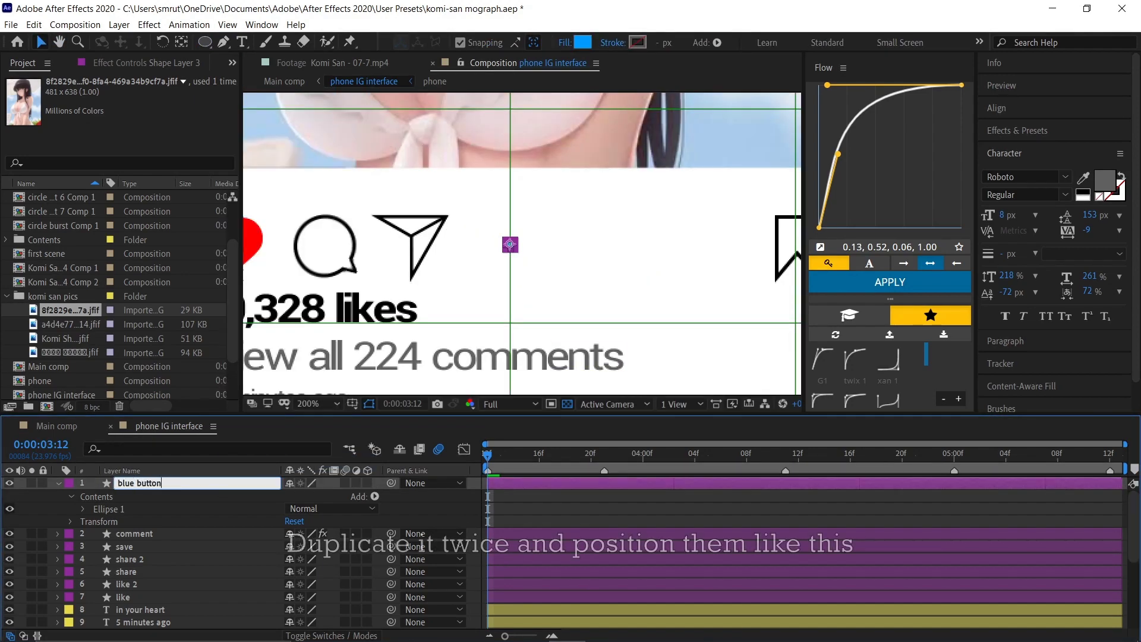
key(Return)
Step: Duplicate the dot as 'grey button_1' and change its fill colour to grey
key(ctrl+d)
key(Return)
text(grey button_1)
key(Return)
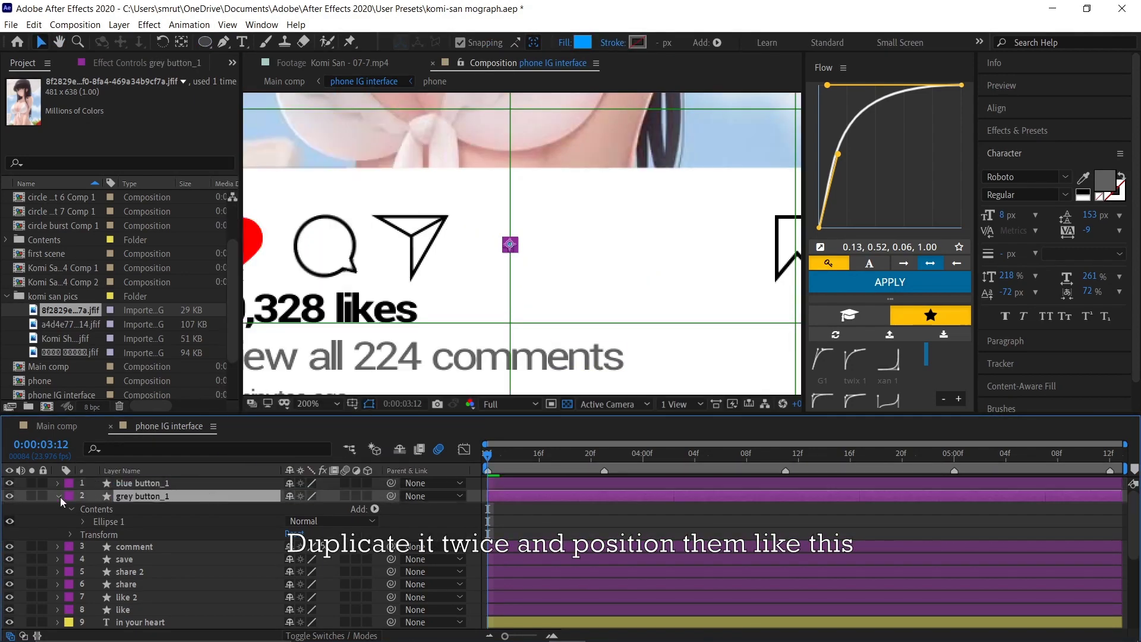
click(83, 521)
click(97, 559)
click(292, 598)
click(822, 422)
key(ctrl+grave)
Step: Duplicate the blue and grey dot pair twice and shift the copies right to form three dots
click(544, 524)
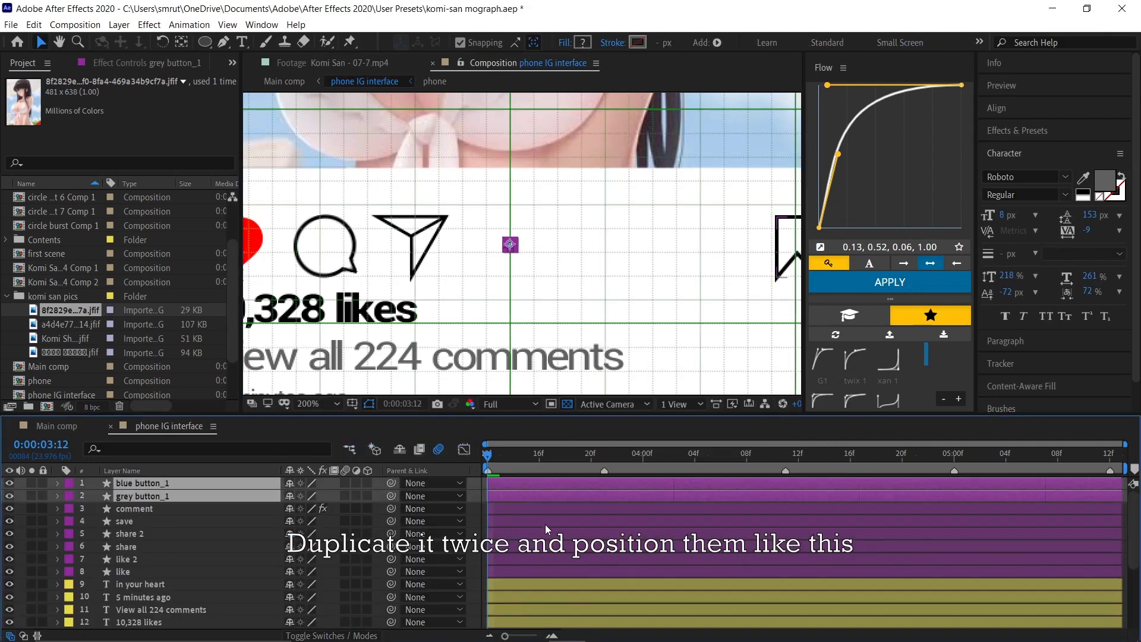
key(ctrl+d)
ctrl+click(508, 509)
key(ctrl+d)
drag(510, 245, 533, 245)
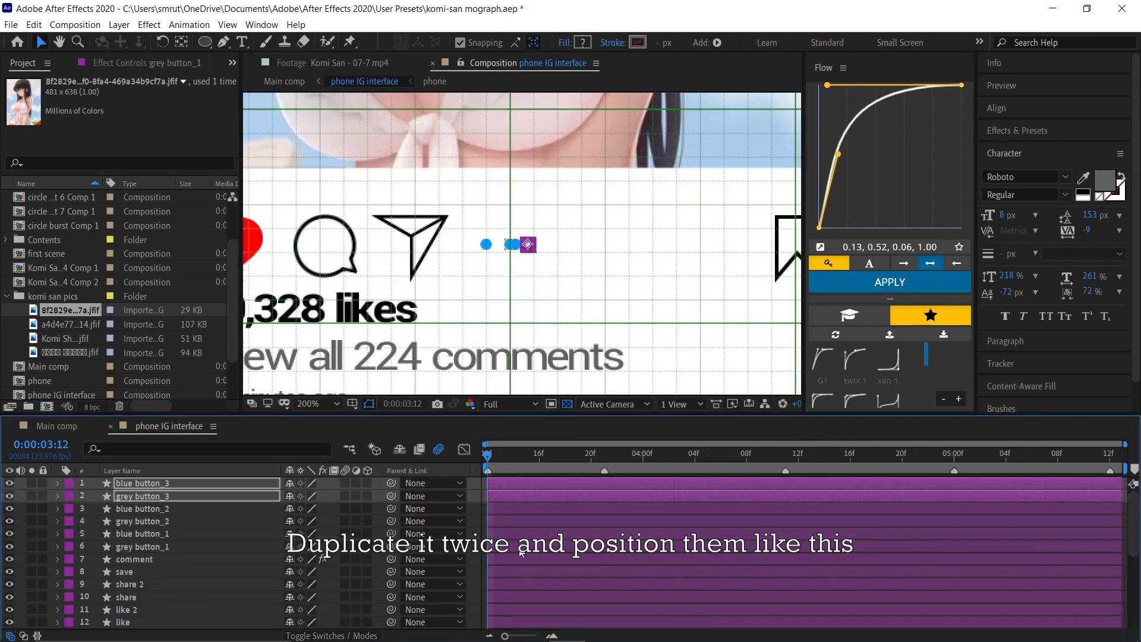
Step: Trim the blue dot layers to the photo changes, starting blue button_3 at 5 seconds
ctrl+click(486, 485)
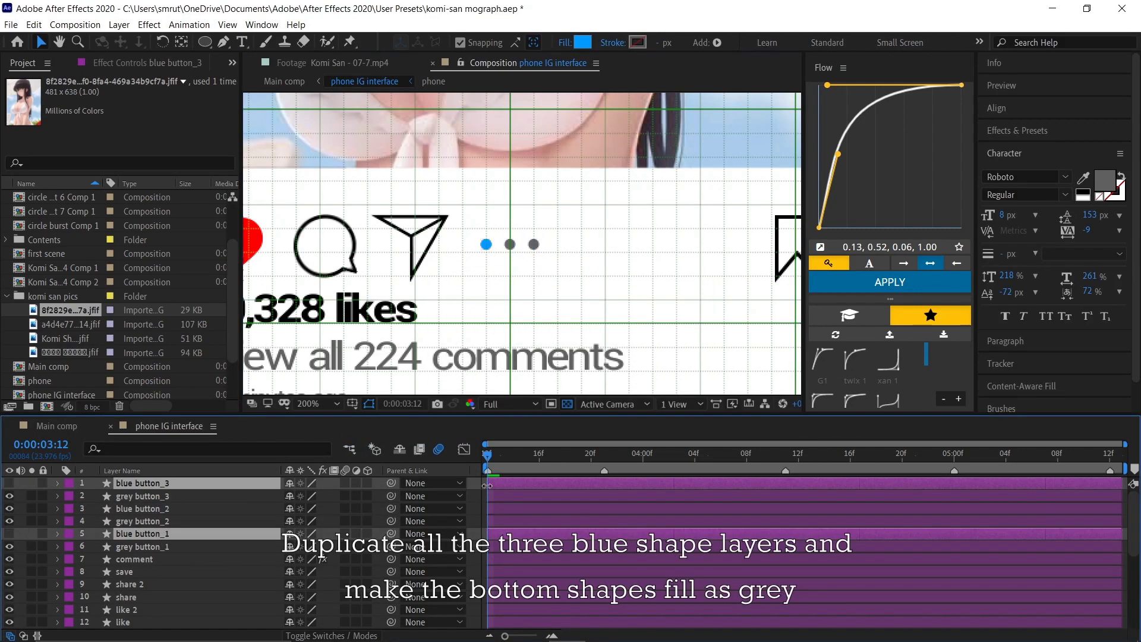
drag(521, 483, 802, 484)
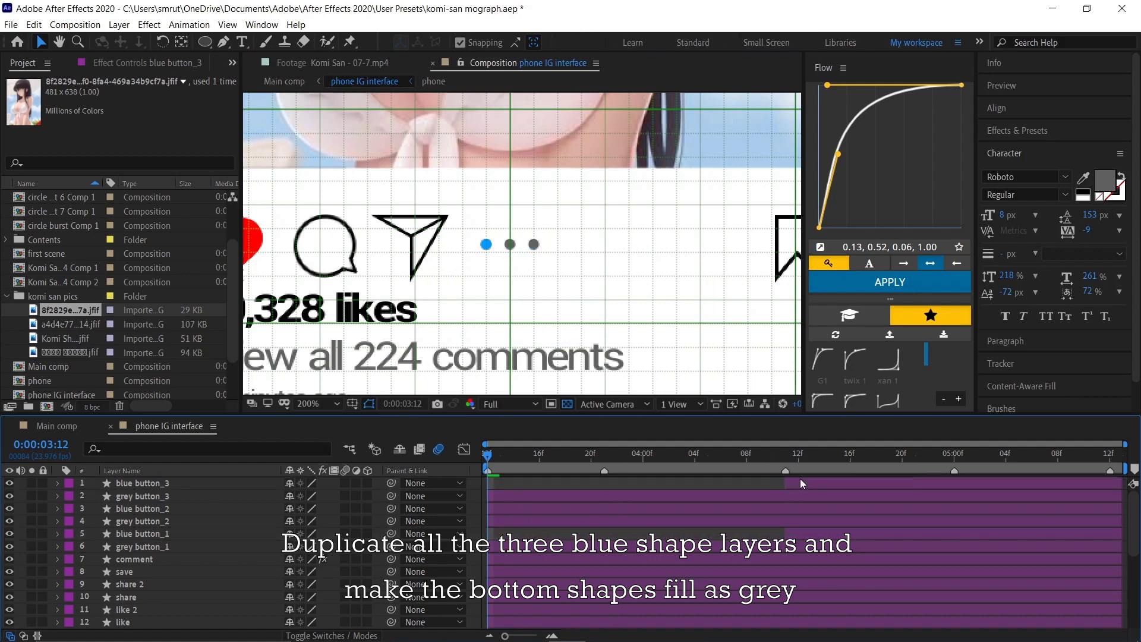
click(666, 508)
drag(1122, 508, 941, 509)
click(805, 482)
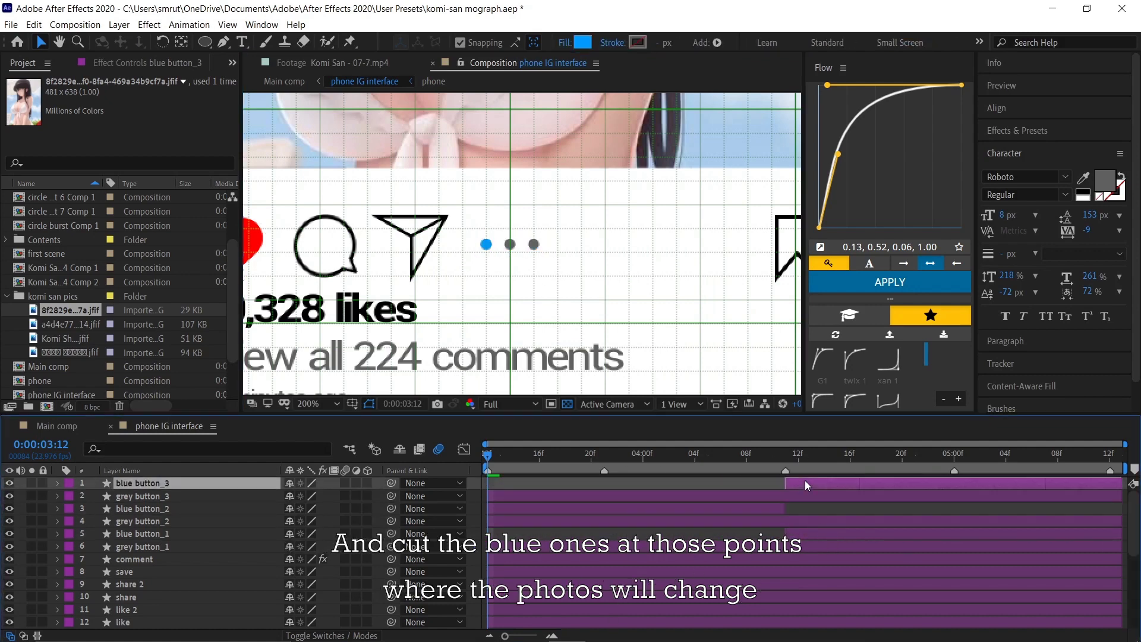
click(795, 534)
drag(826, 483, 954, 482)
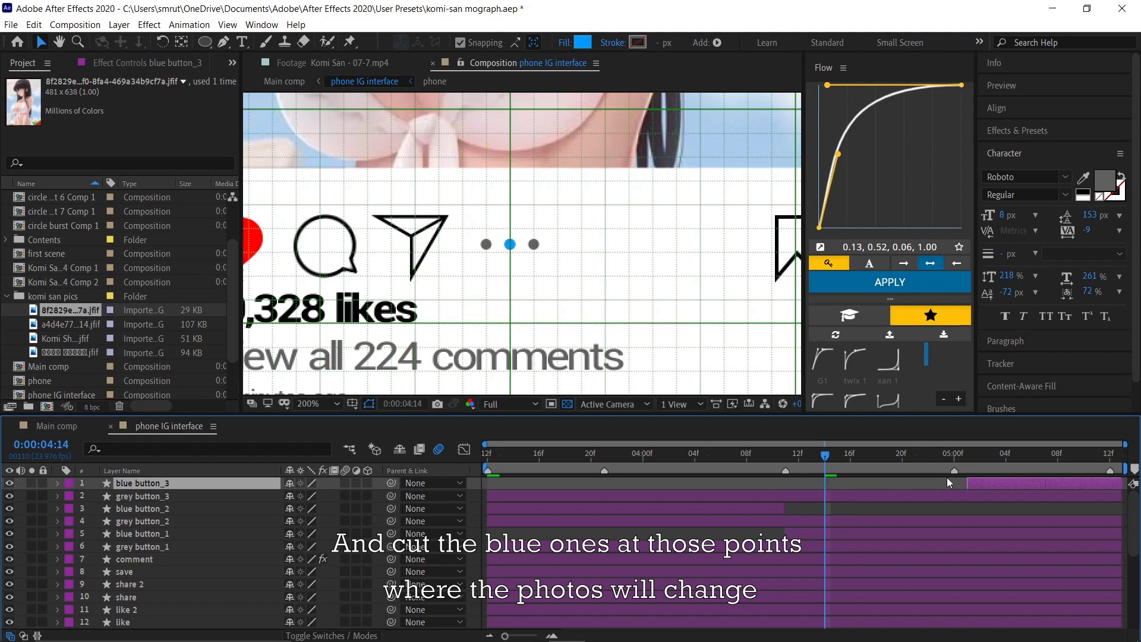
click(950, 534)
click(556, 471)
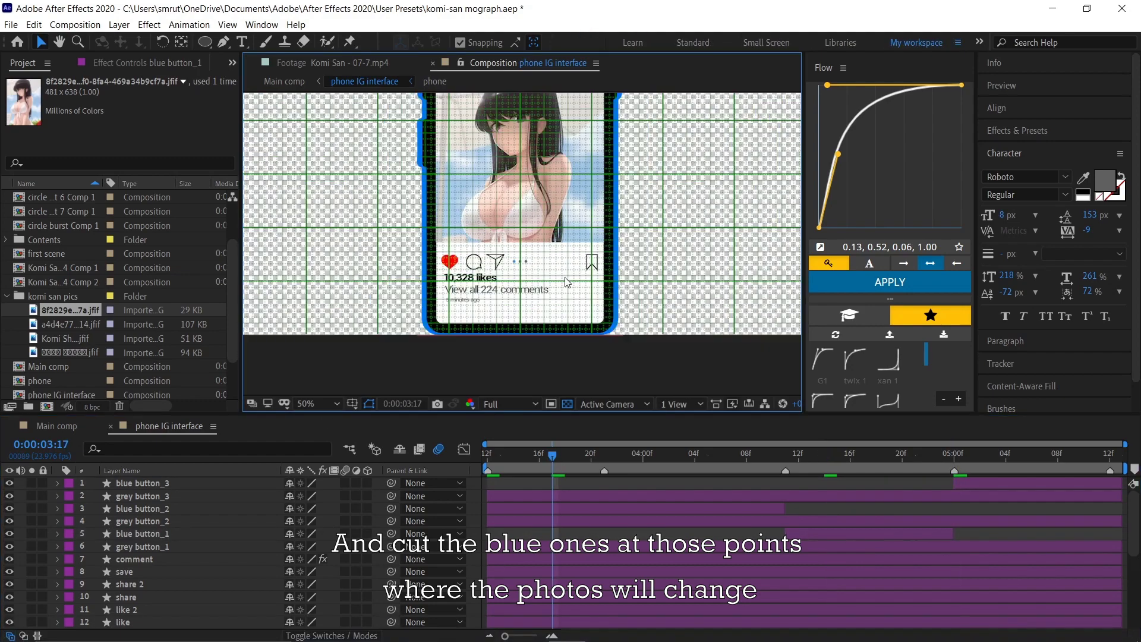
scroll(523, 244, down, 3)
scroll(534, 180, up, 2)
scroll(533, 180, up, 1)
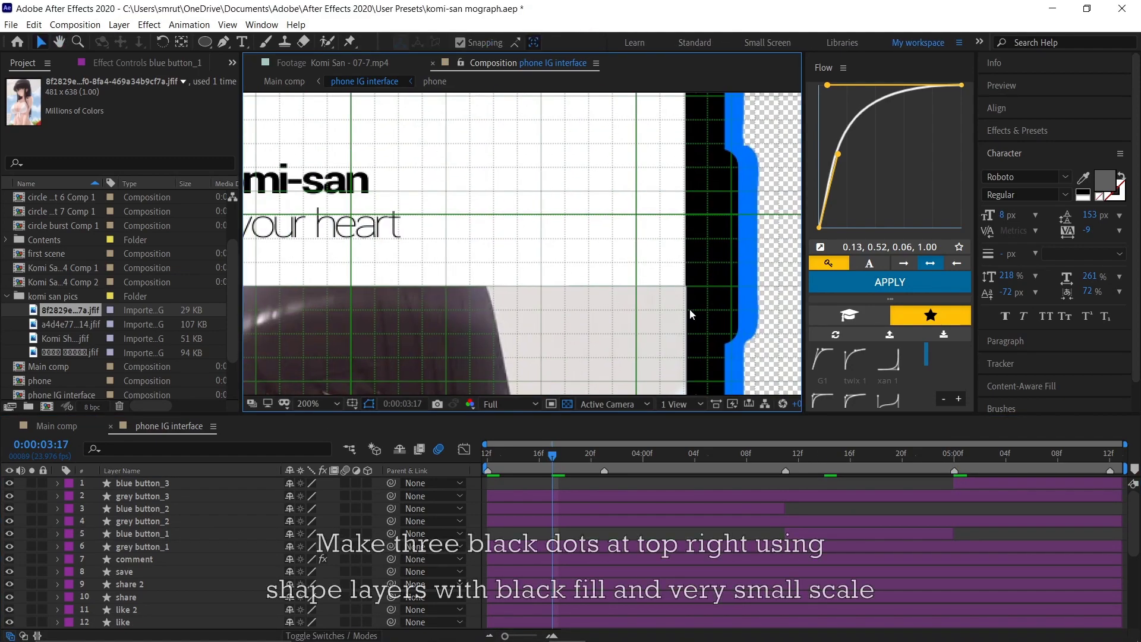
Step: Draw a tiny black dot at the post's top right, duplicate it twice, and save the project
key(q)
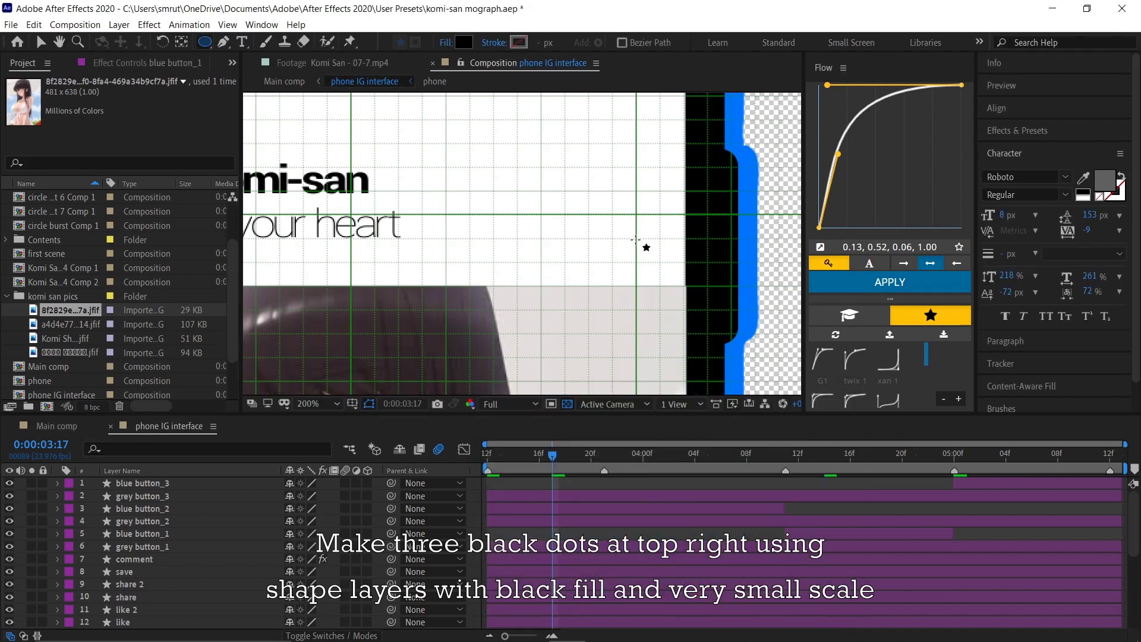
drag(635, 239, 637, 241)
key(v)
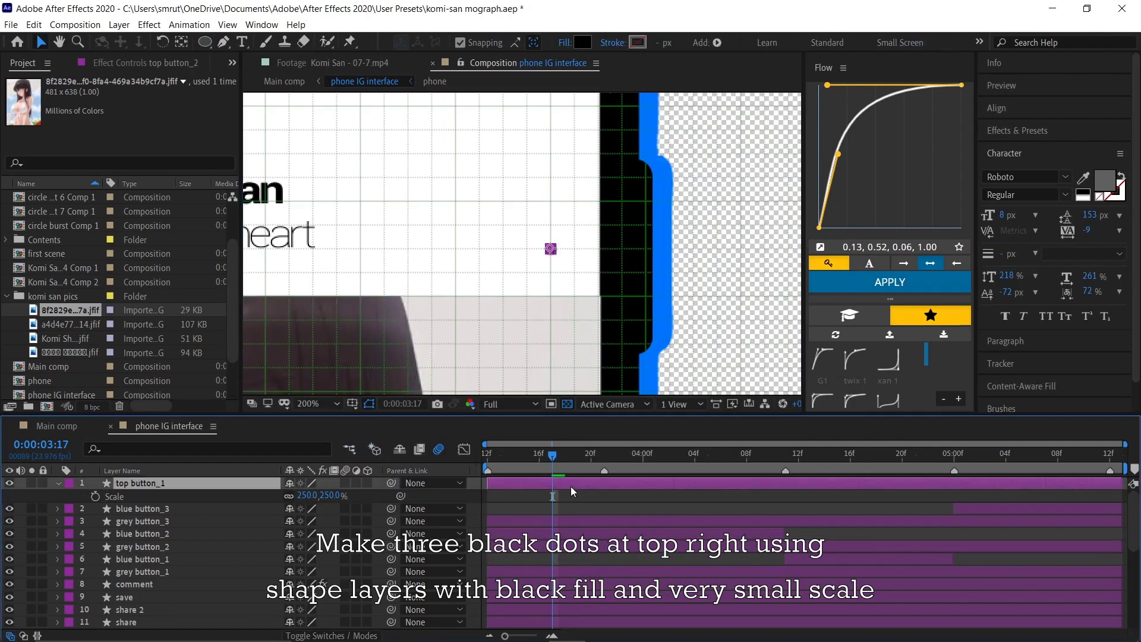
key(ctrl+d)
key(ctrl+d)
key(shift+slash)
key(ctrl+s)
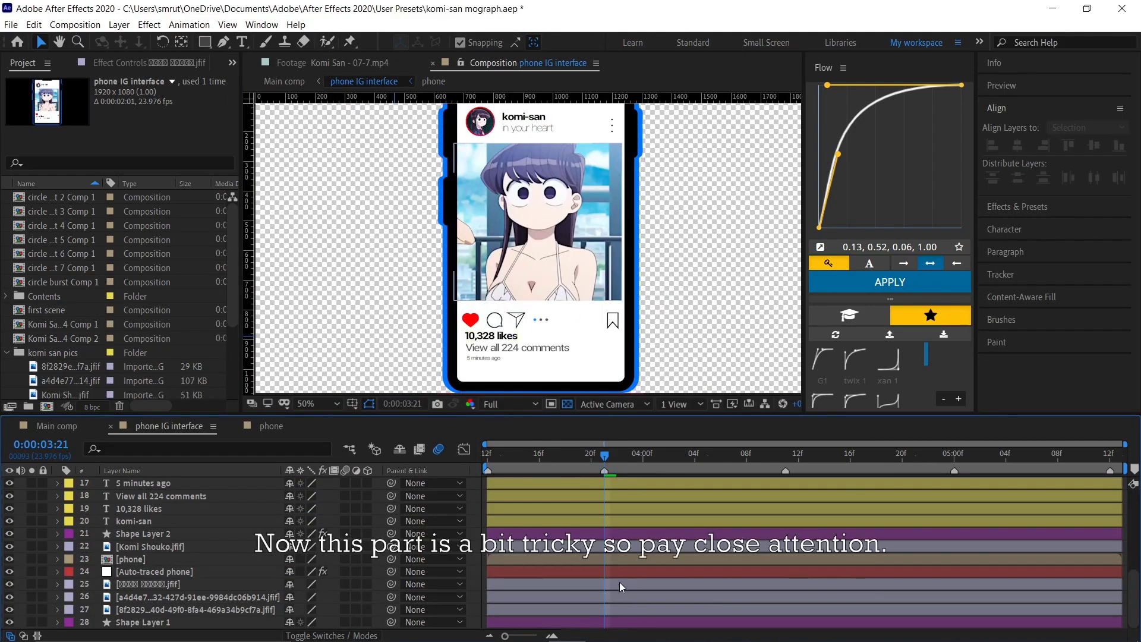
Step: Move one photo left and another right of the phone, then start a new 540×540 composition
click(619, 584)
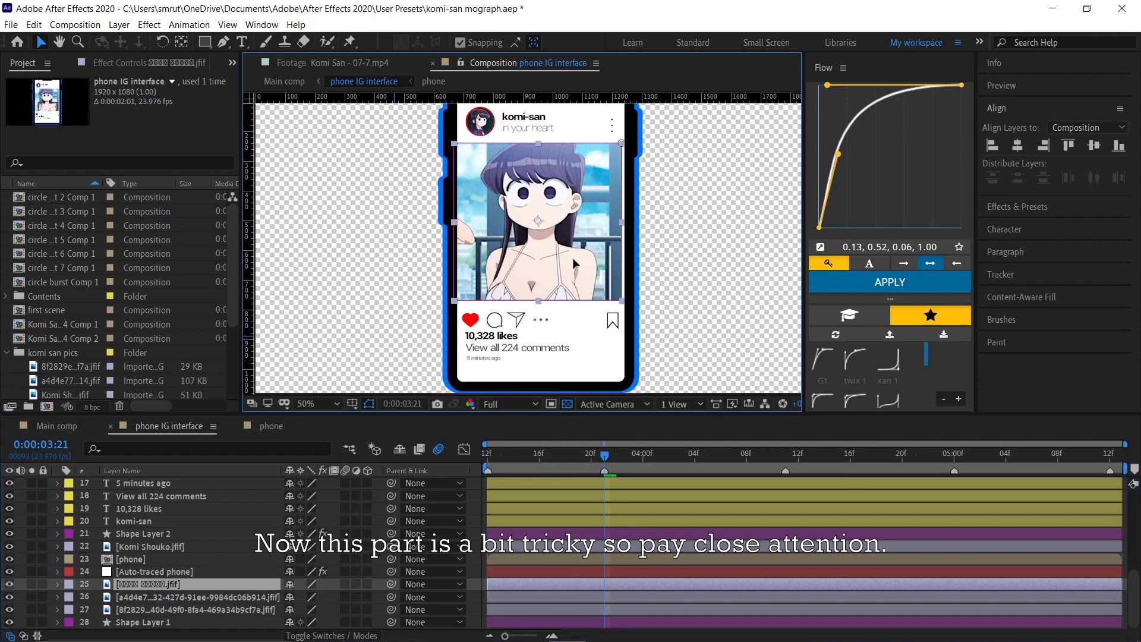
drag(591, 267, 414, 262)
key(Return)
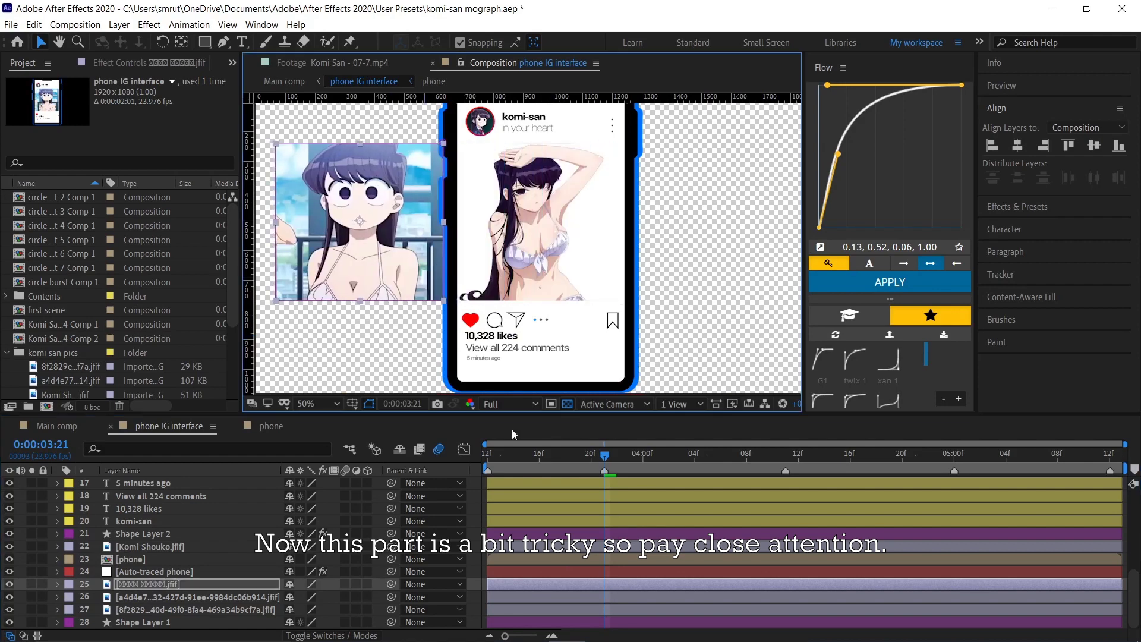
click(626, 612)
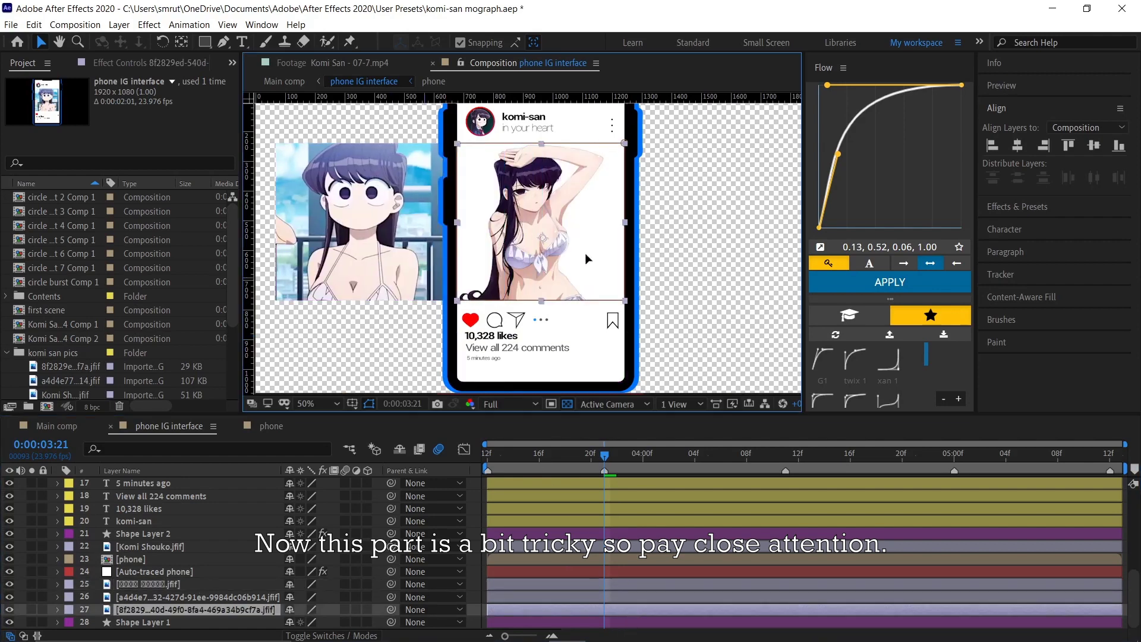
drag(585, 252, 754, 255)
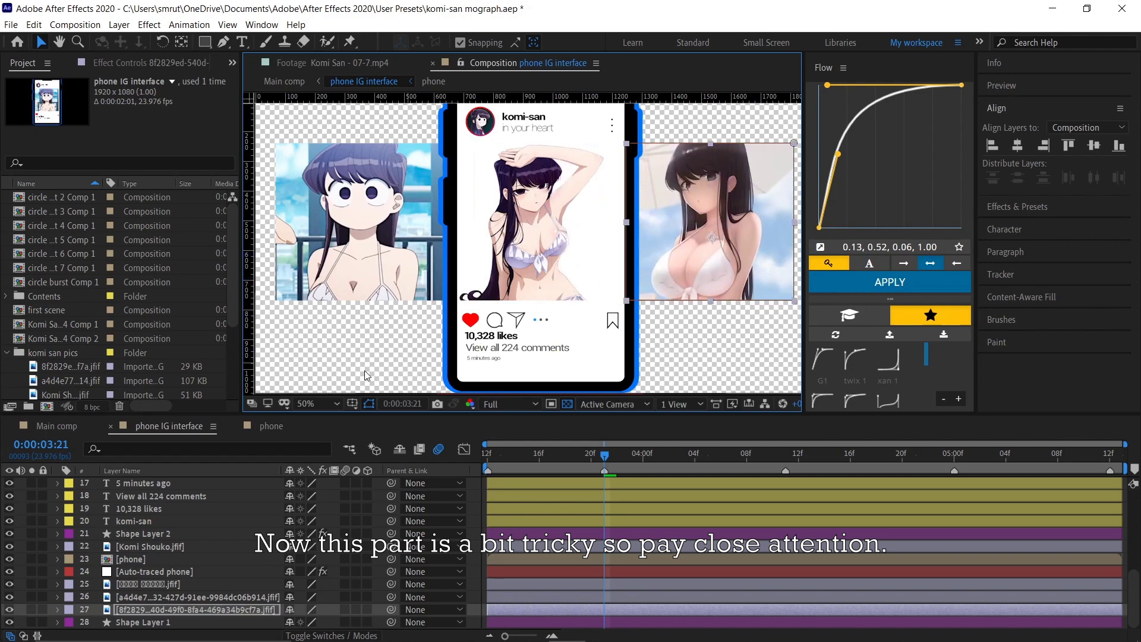
click(47, 407)
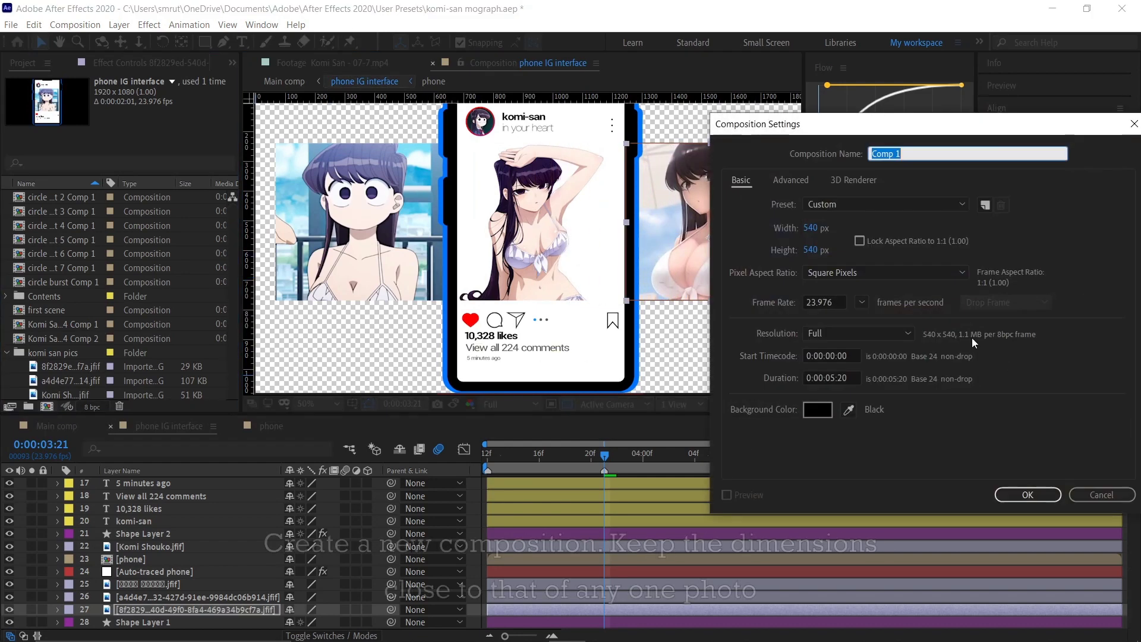
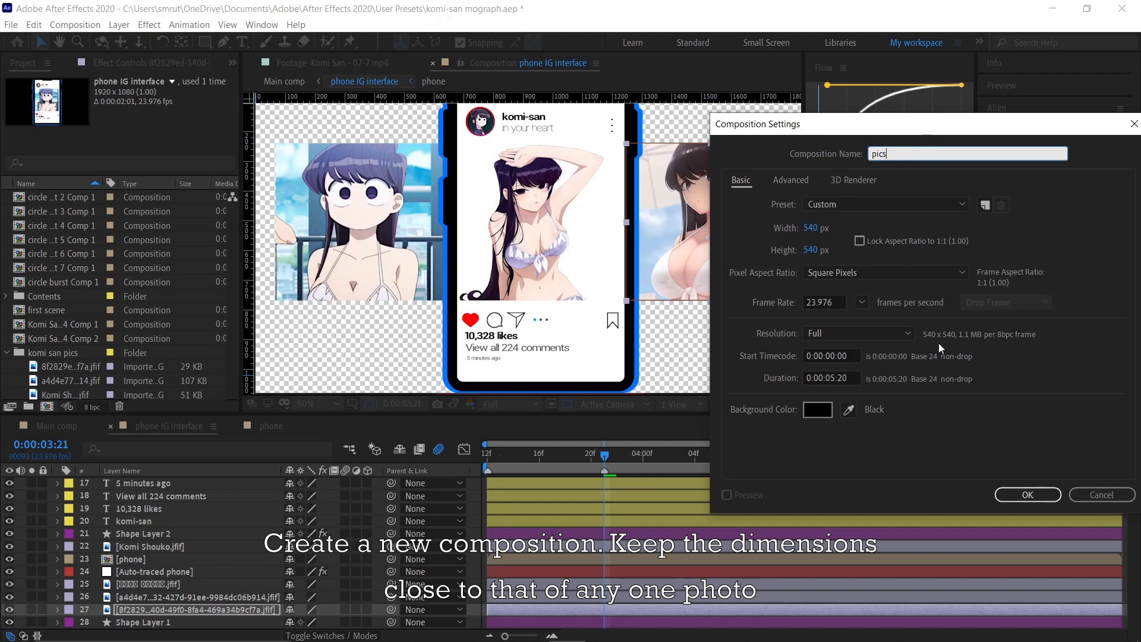
Step: Create the 540×540 'pics' comp and paste in the three photo layers from phone IG interface
click(1018, 496)
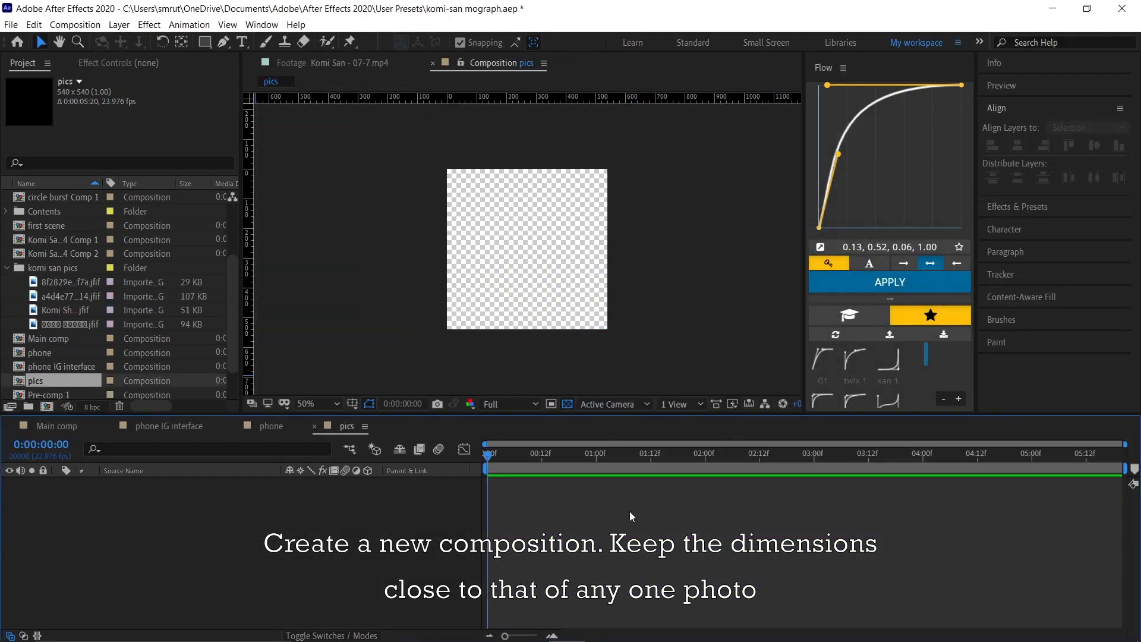
click(212, 429)
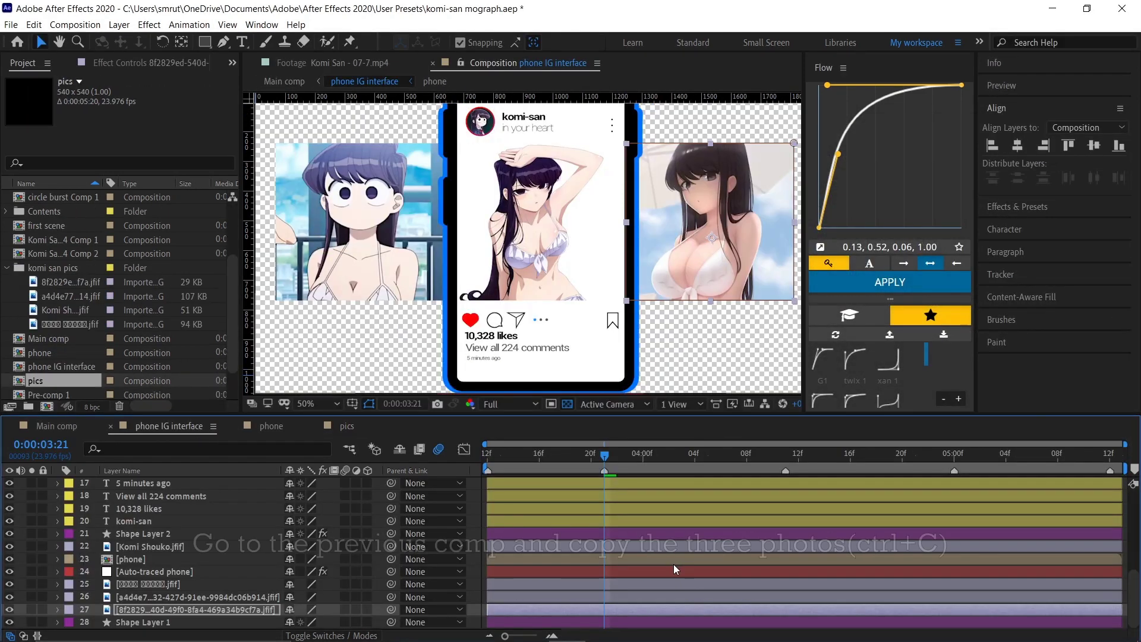
click(625, 580)
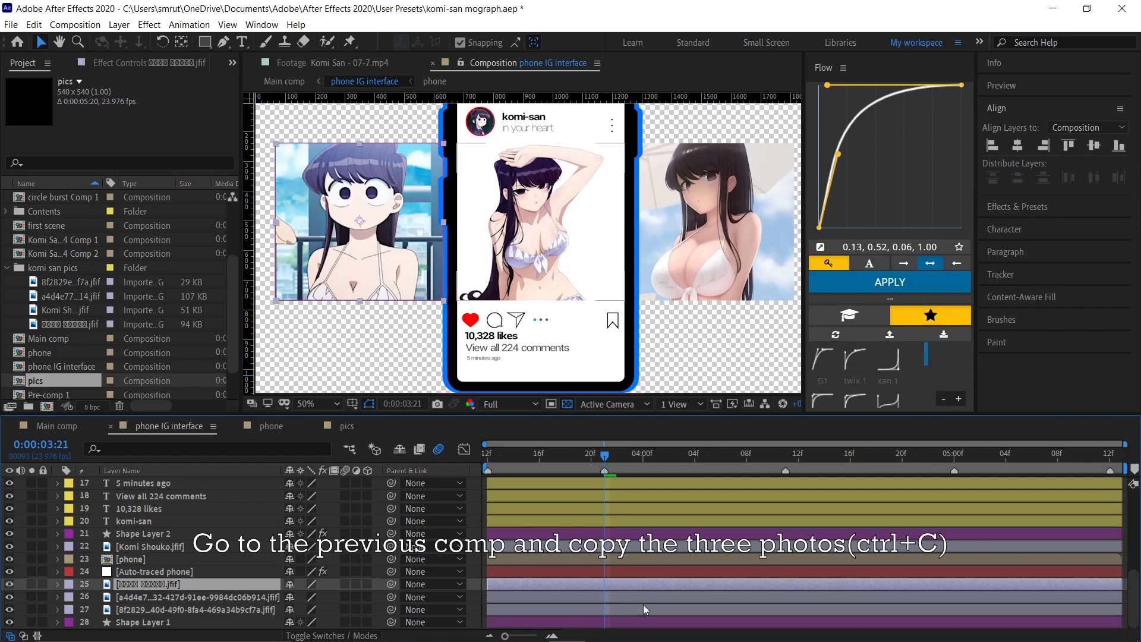
shift+click(643, 604)
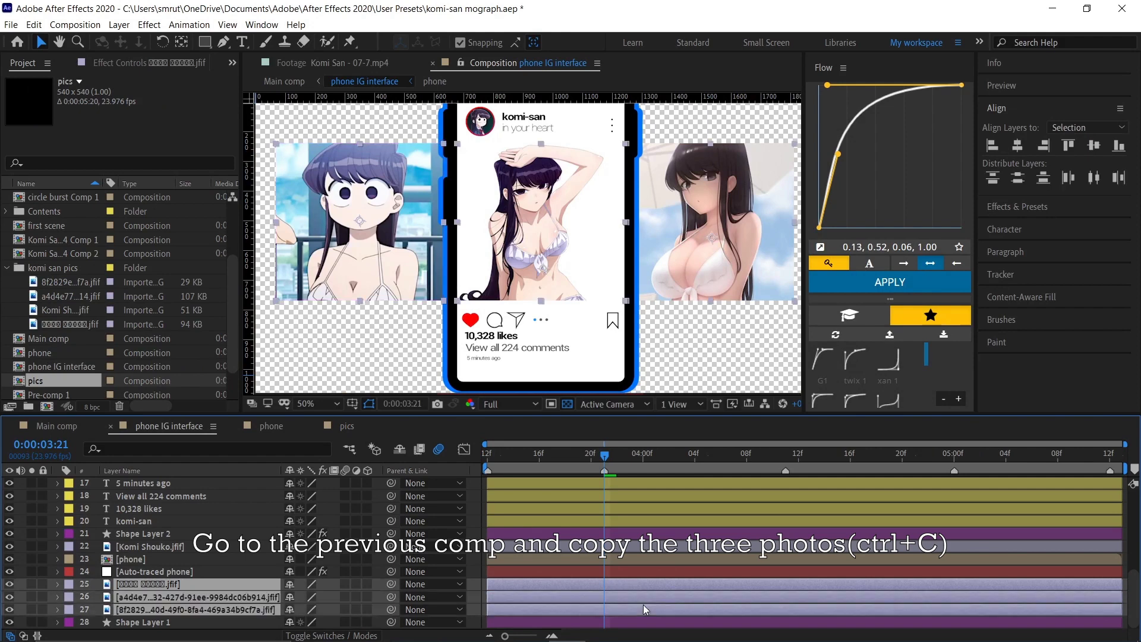
click(347, 426)
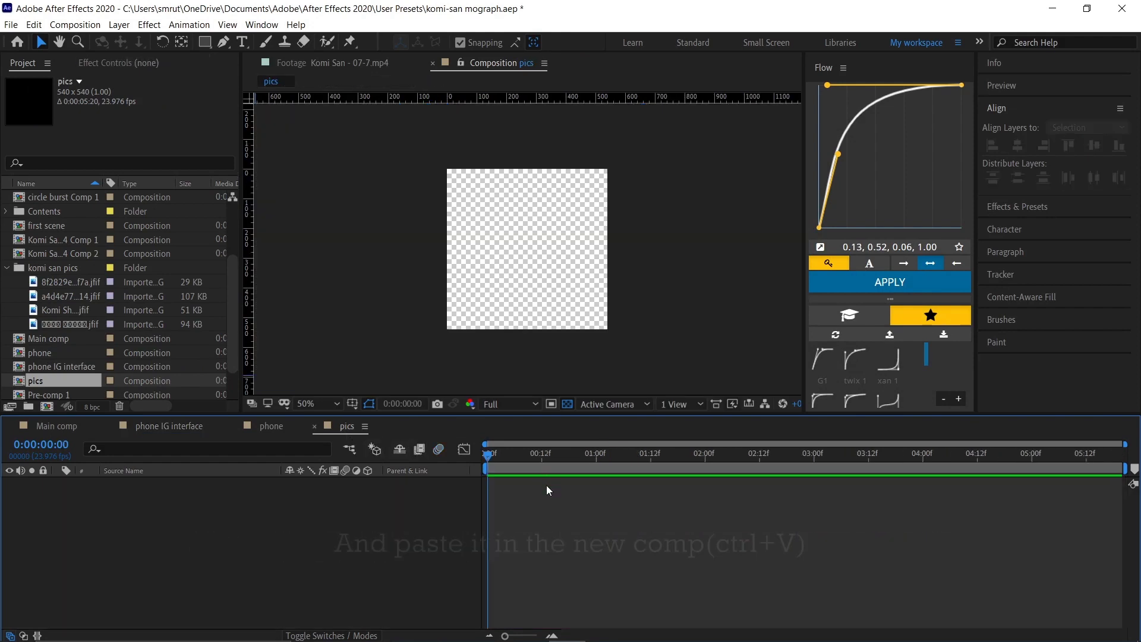
key(ctrl+v)
Step: Centre the top photo horizontally and vertically in the pics comp using the Align panel
click(549, 300)
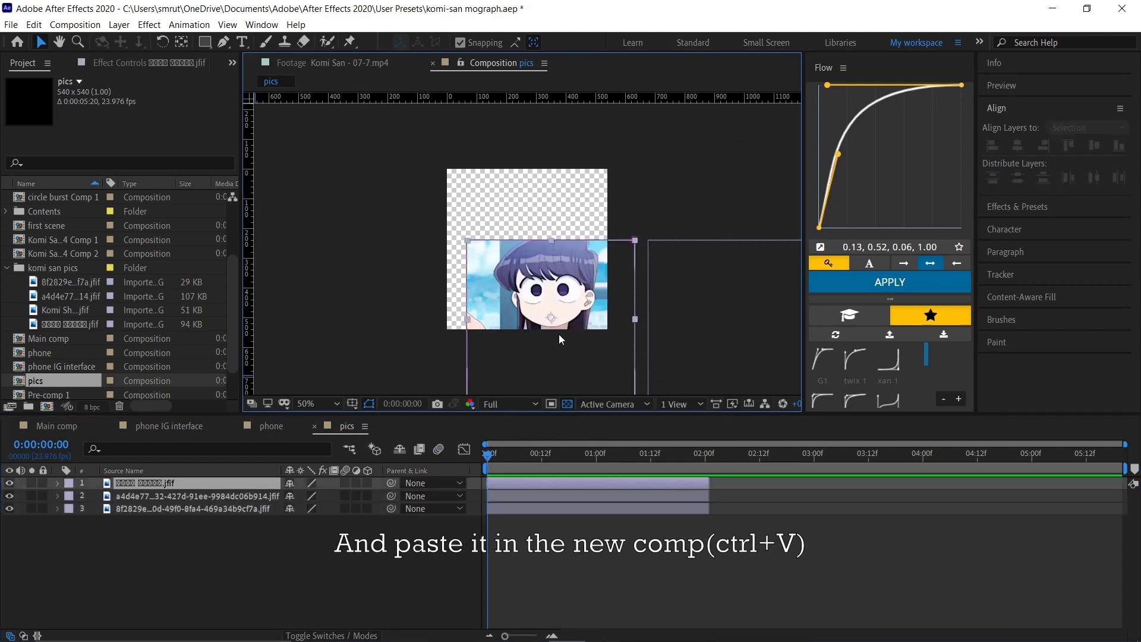
drag(542, 288, 522, 254)
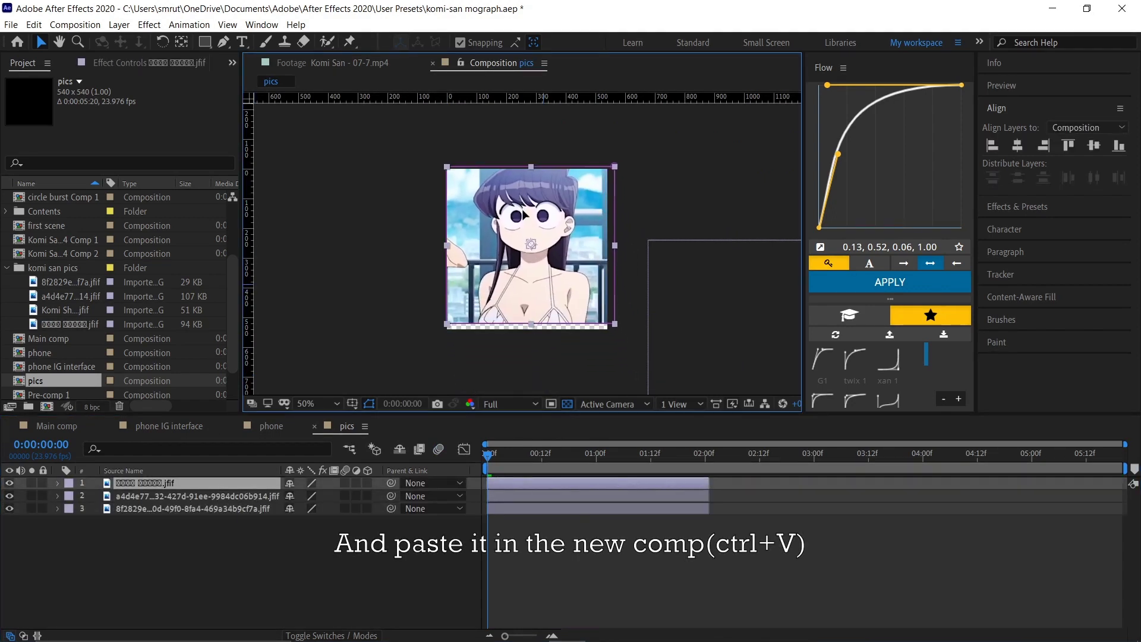
click(1017, 145)
click(1094, 147)
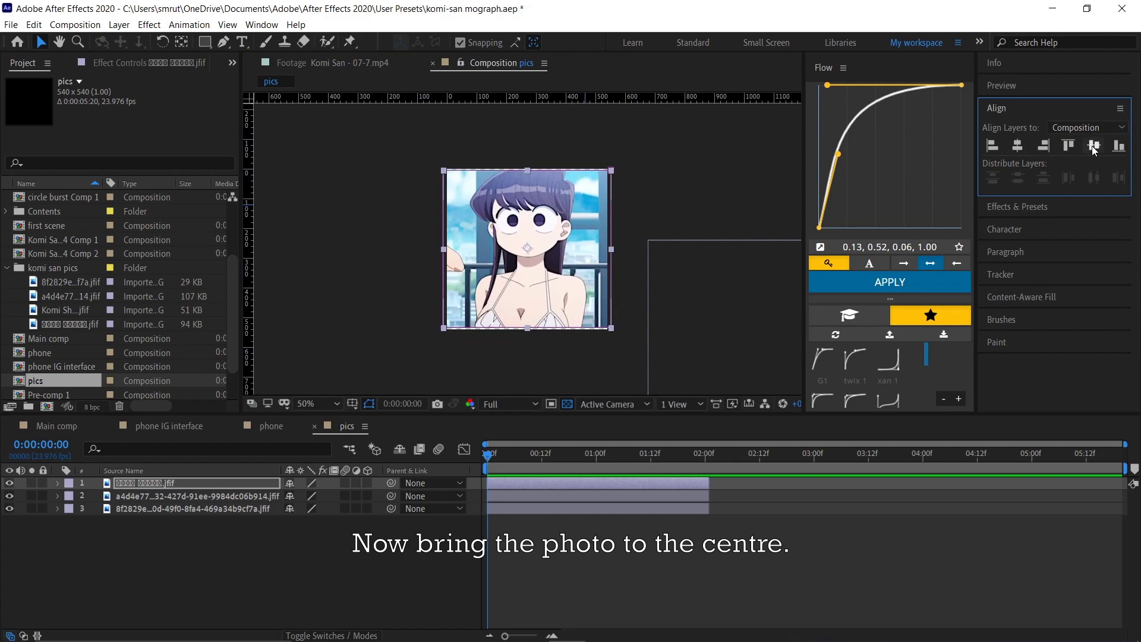
scroll(565, 306, up, 4)
scroll(565, 306, down, 3)
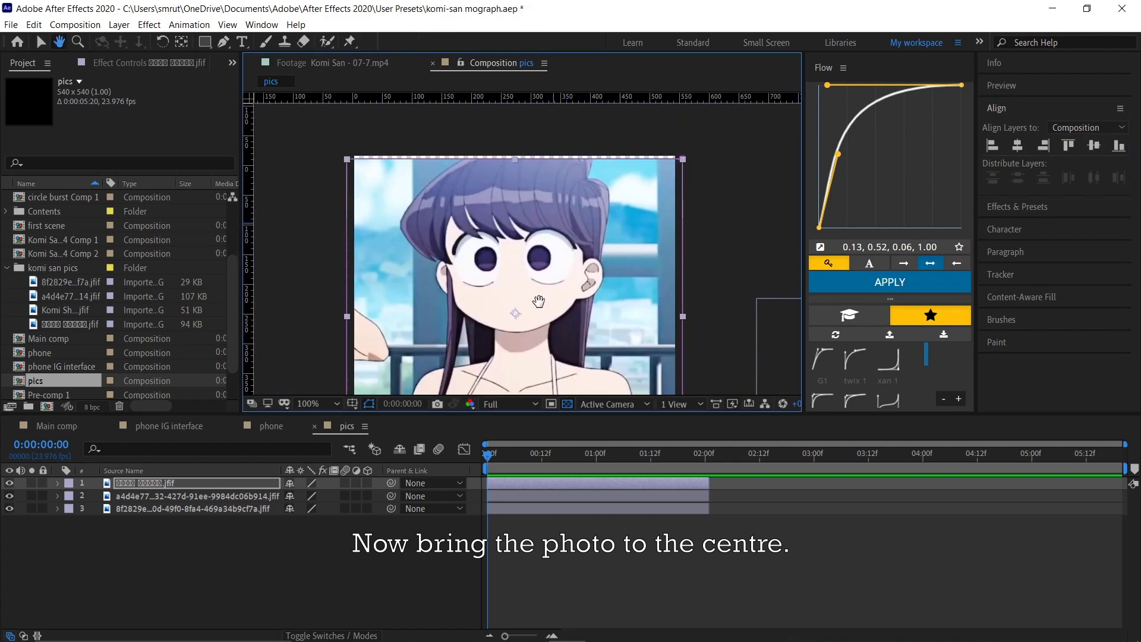
drag(555, 238, 539, 292)
scroll(529, 204, up, 1)
scroll(526, 202, up, 1)
scroll(524, 196, up, 1)
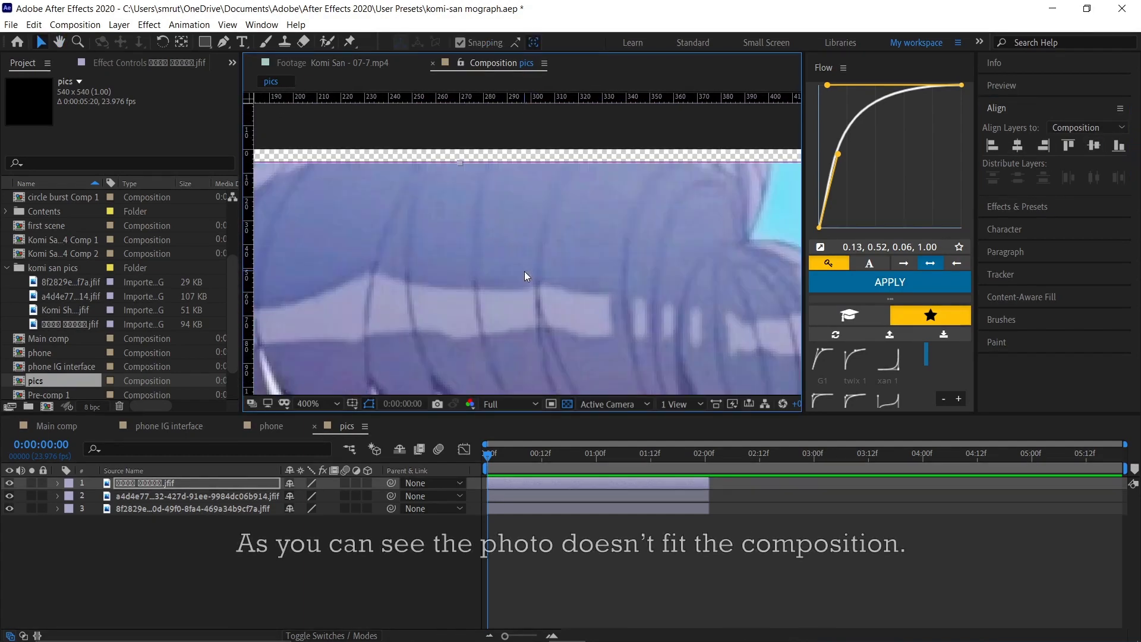
scroll(524, 190, down, 2)
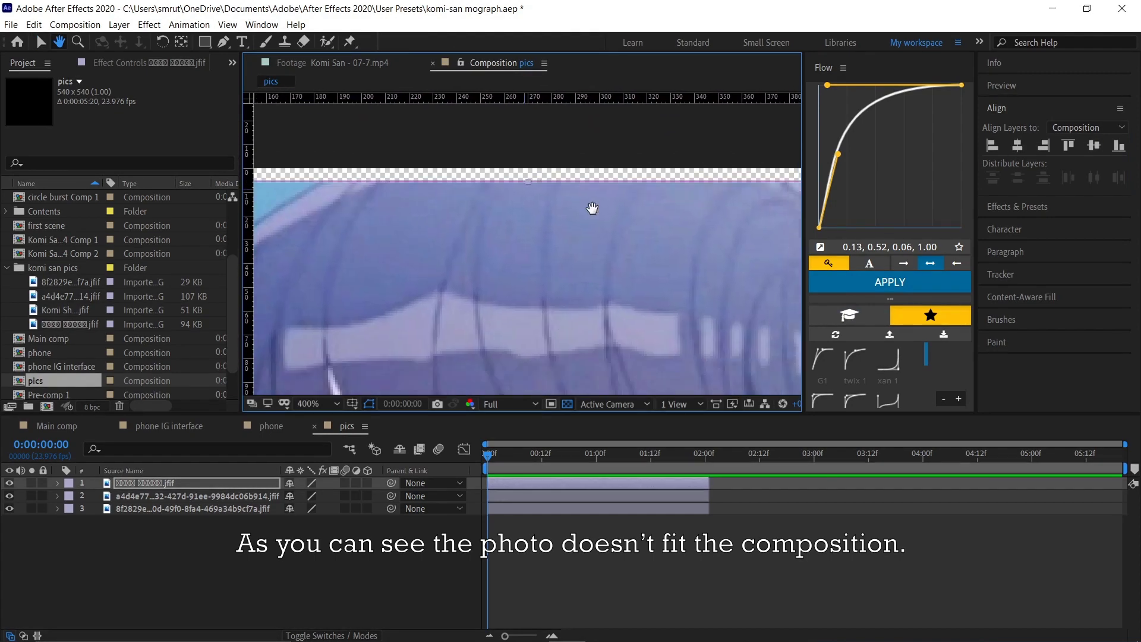
scroll(587, 215, down, 4)
scroll(588, 215, down, 1)
scroll(565, 226, up, 1)
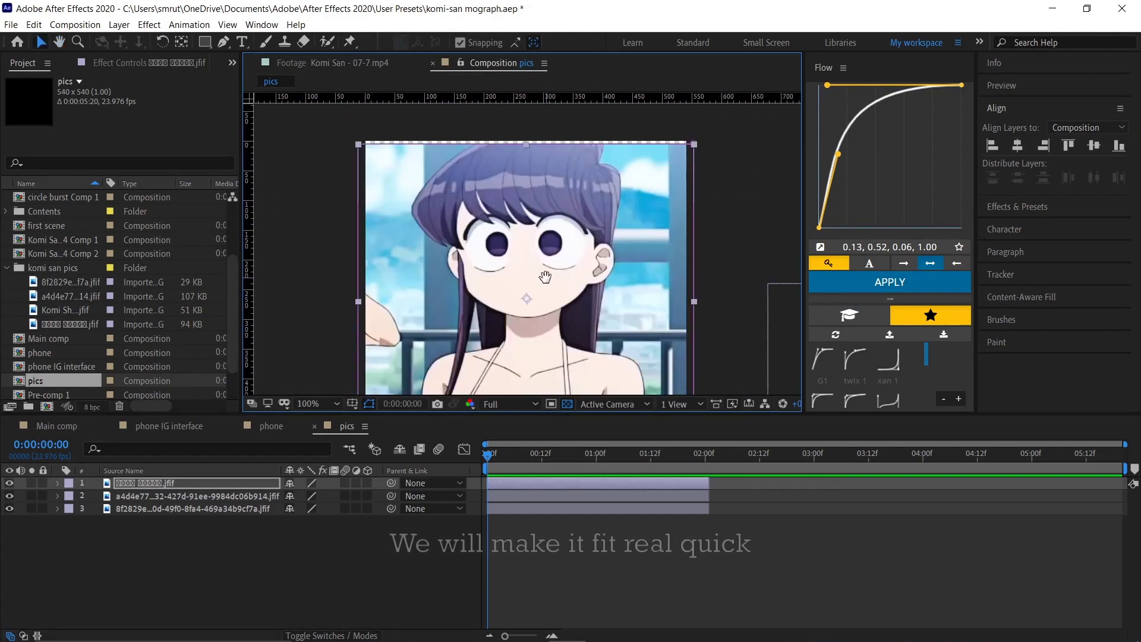
mouse_move(546, 238)
mouse_down()
mouse_move(546, 170)
mouse_move(545, 246)
mouse_up()
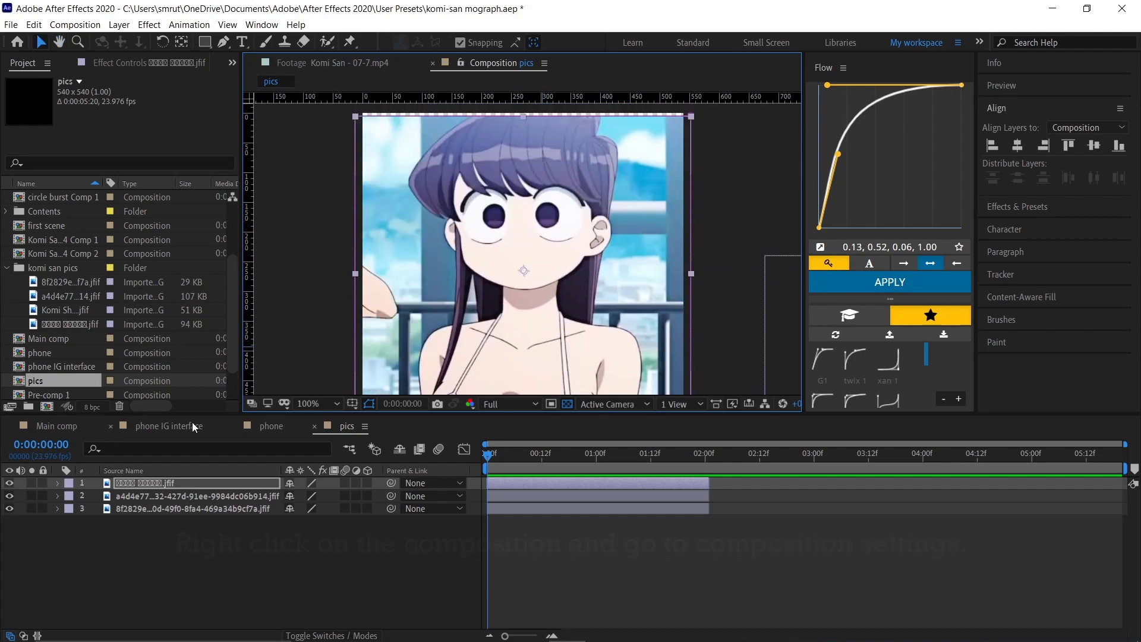
Step: Resize the pics composition to 564×529 so it fits the first photo
right_click(350, 430)
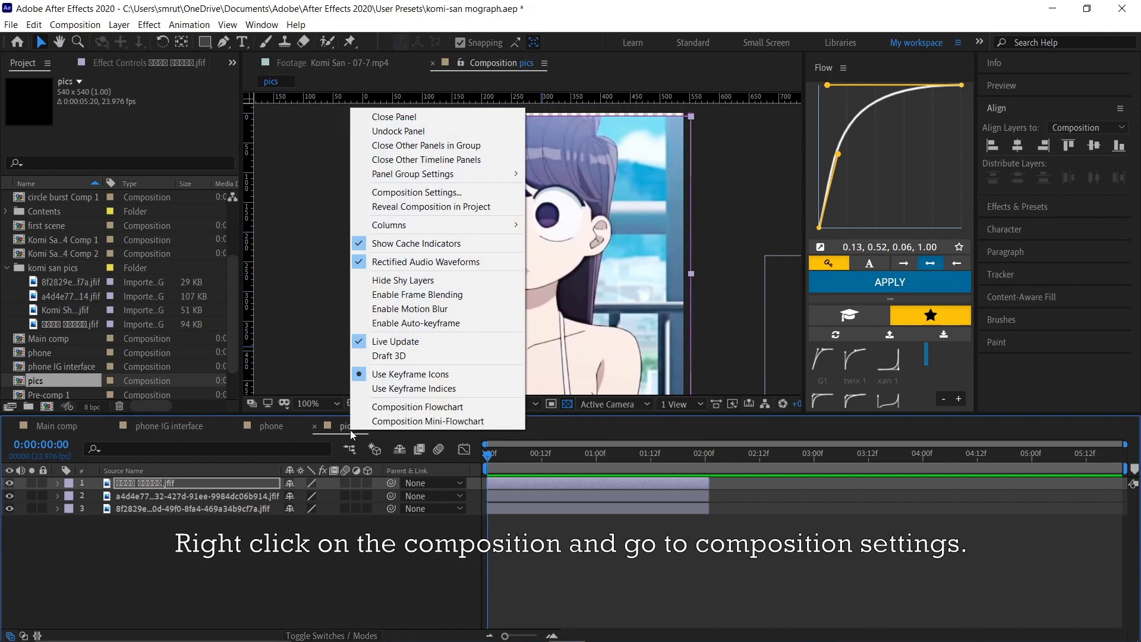
click(443, 195)
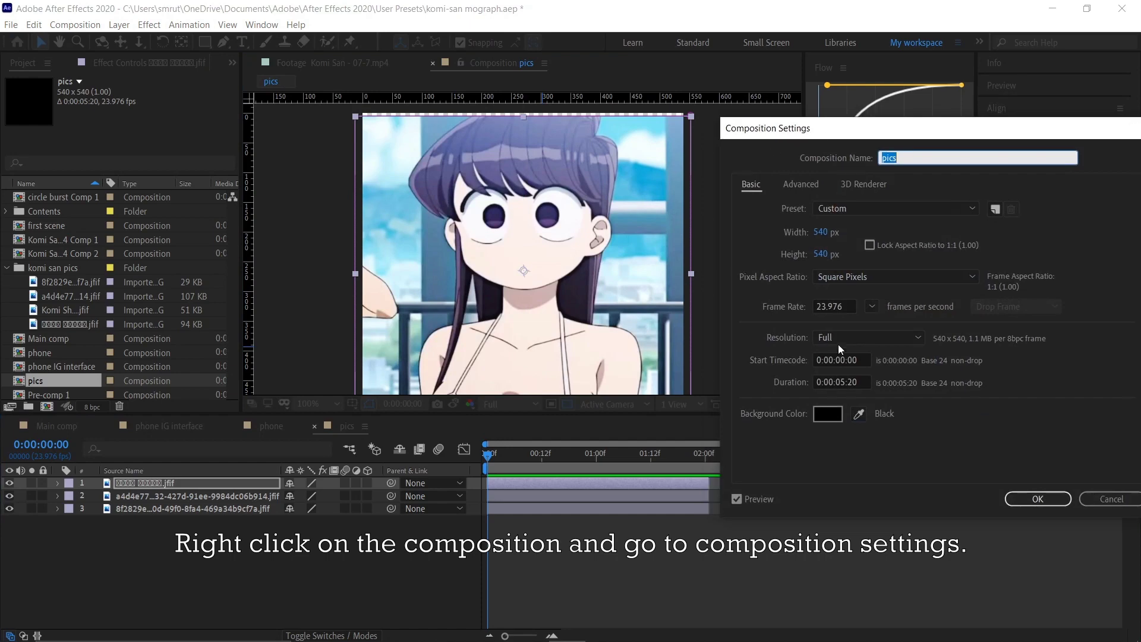
click(821, 232)
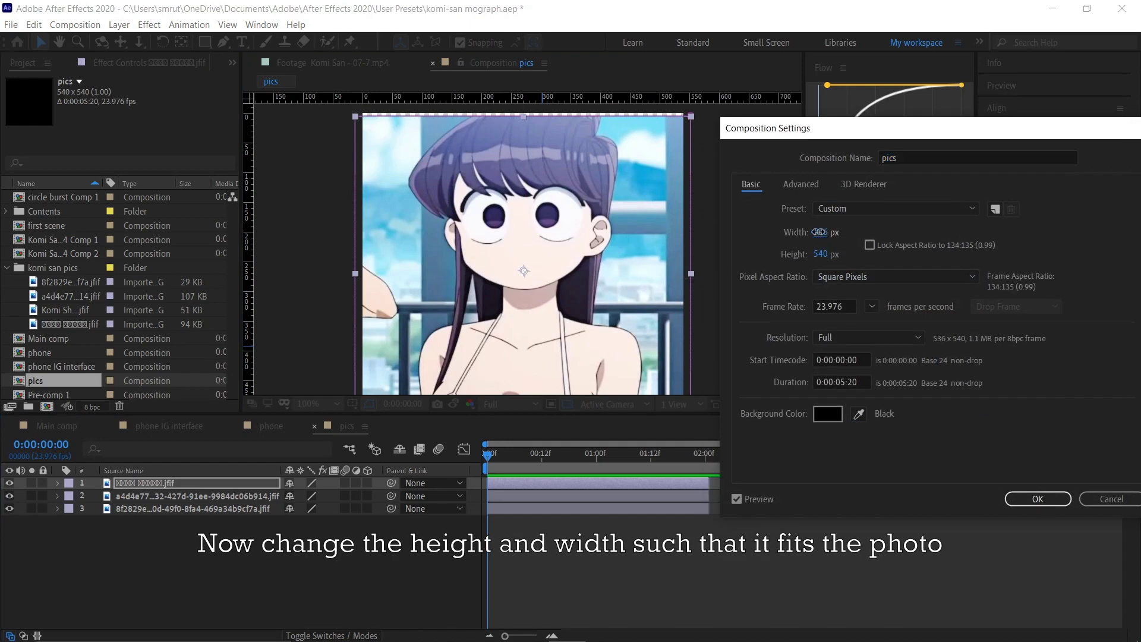
drag(812, 231, 805, 232)
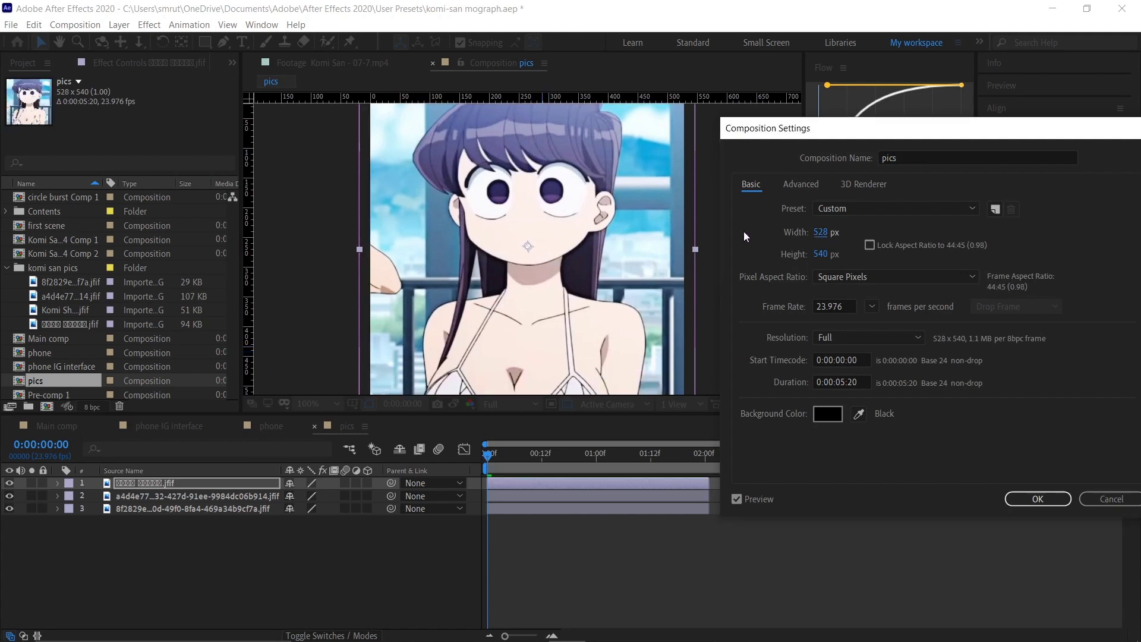
click(1038, 499)
right_click(355, 426)
click(421, 188)
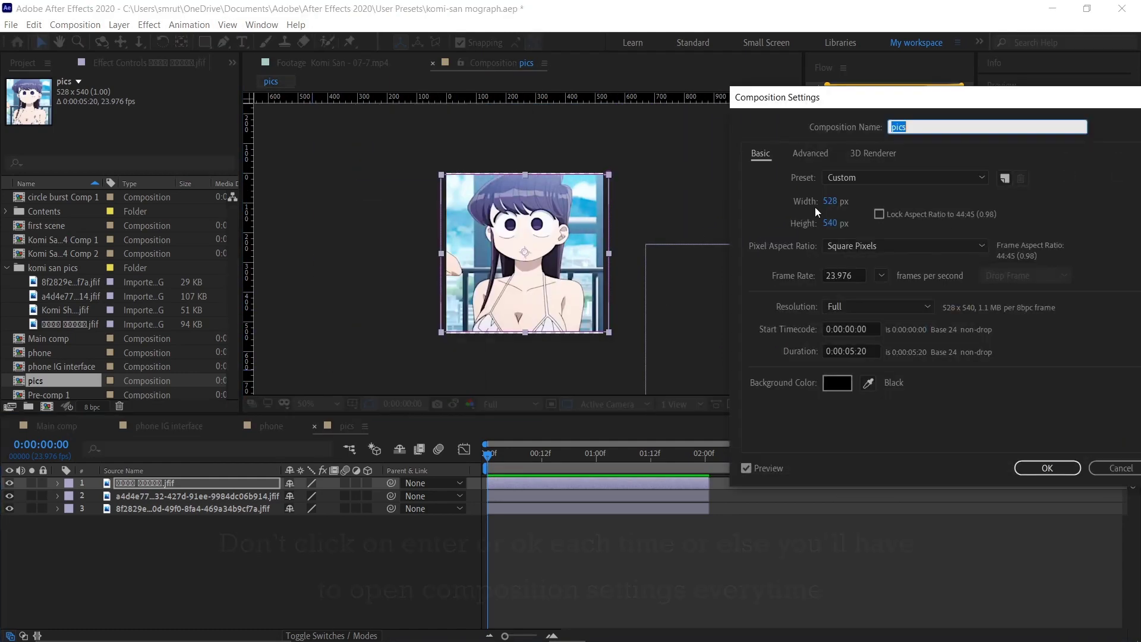
drag(830, 204, 848, 201)
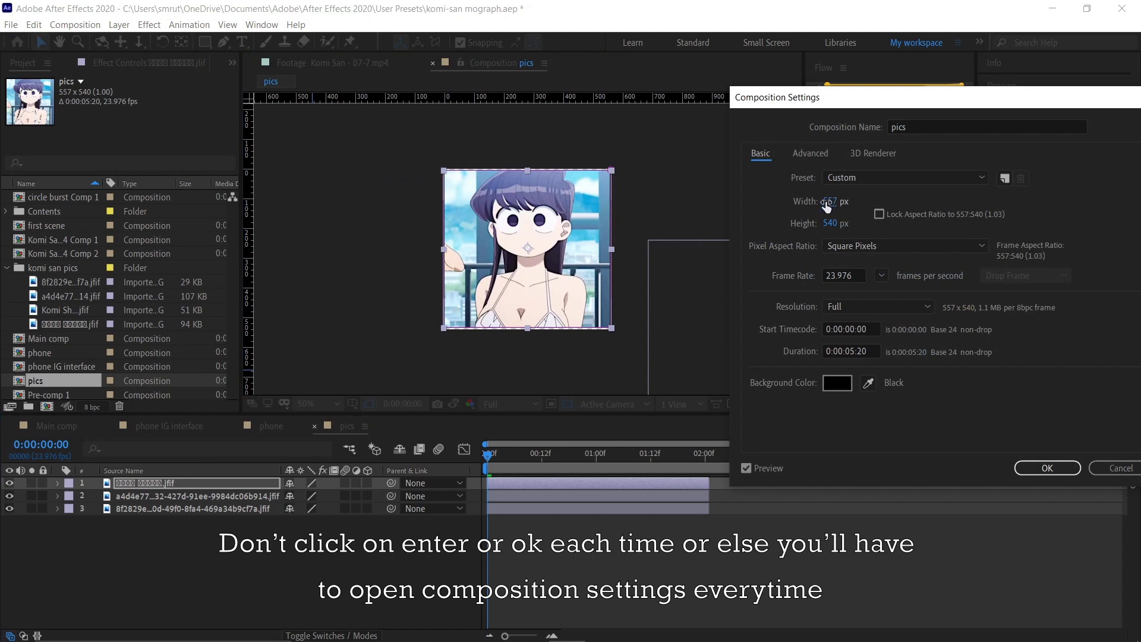
mouse_move(829, 202)
mouse_down()
mouse_move(858, 221)
mouse_move(808, 262)
mouse_up()
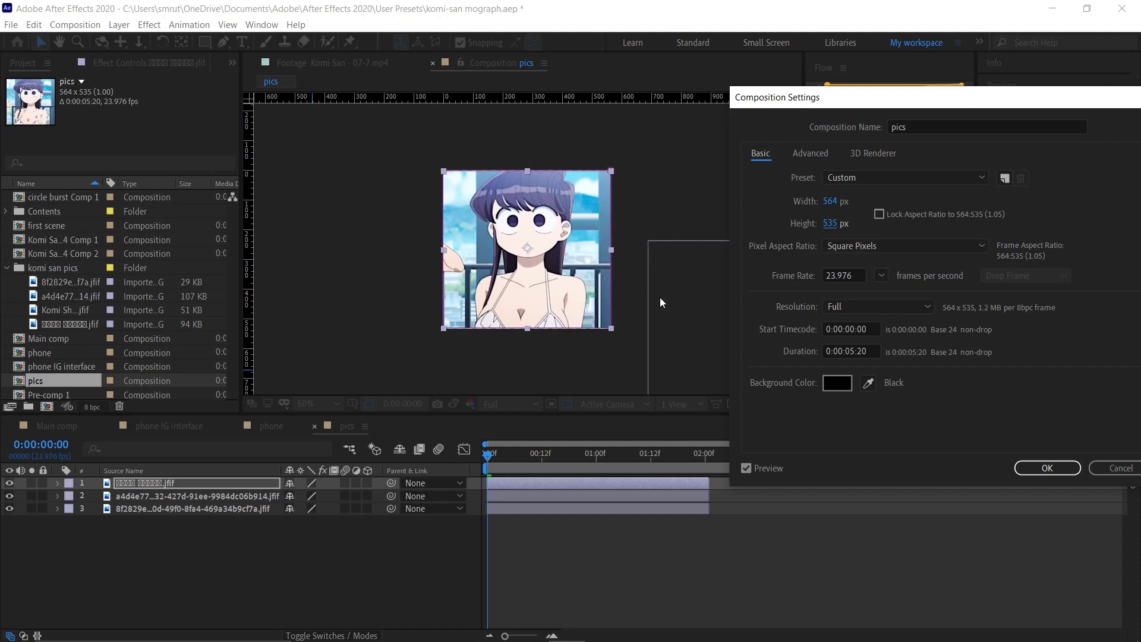
click(1063, 471)
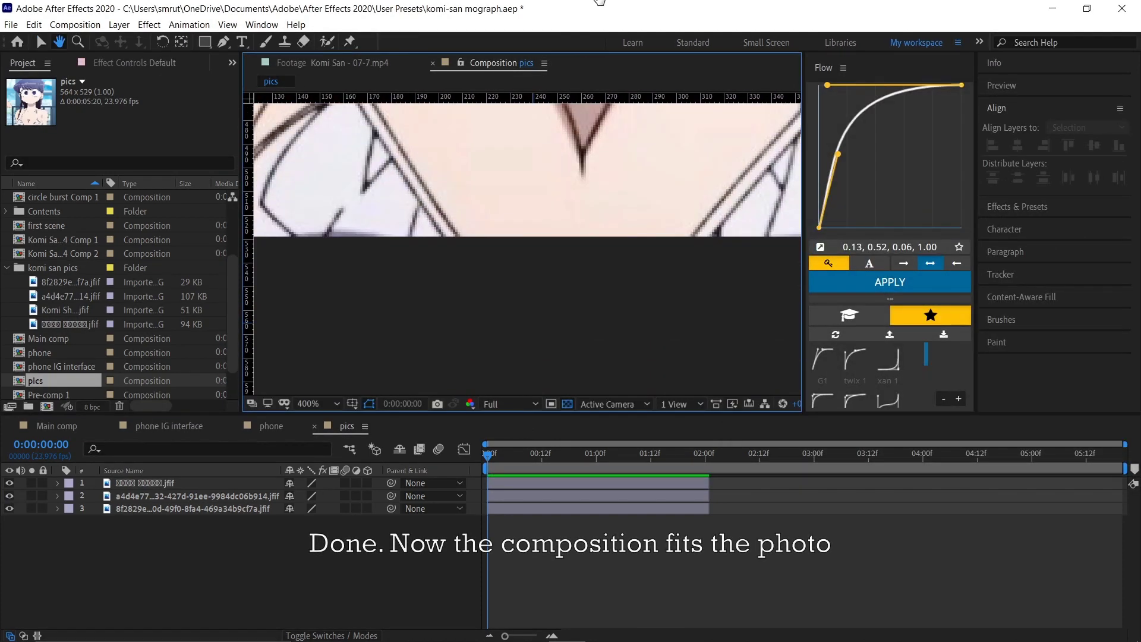
Step: Snap the second and third photos side by side to the right of the first
scroll(546, 190, down, 3)
scroll(580, 237, up, 3)
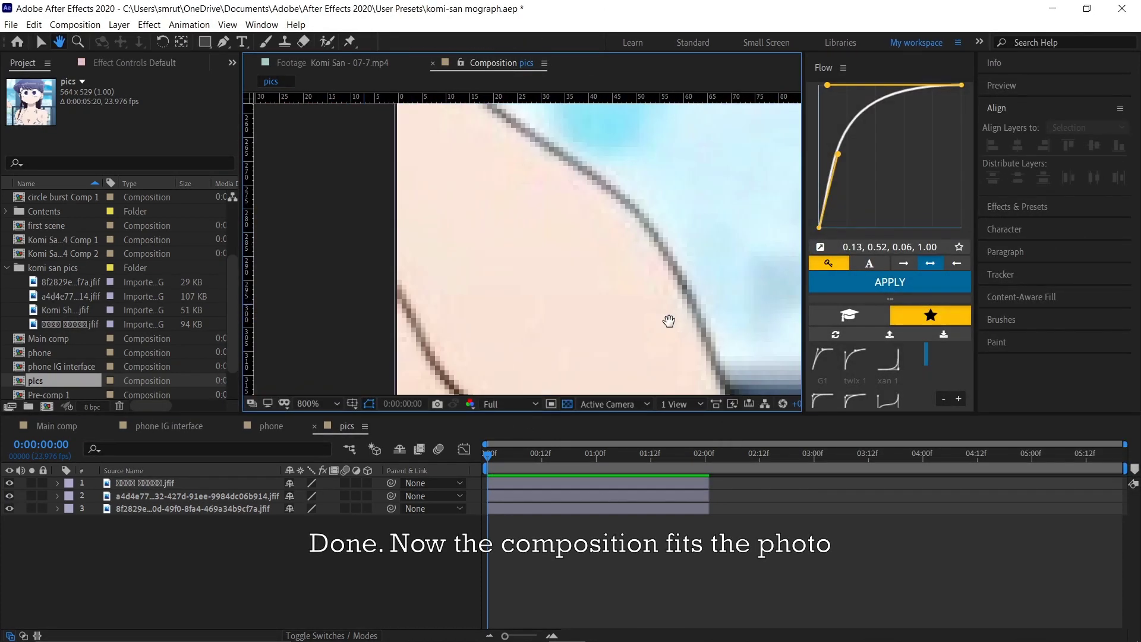
scroll(654, 278, down, 2)
key(comma)
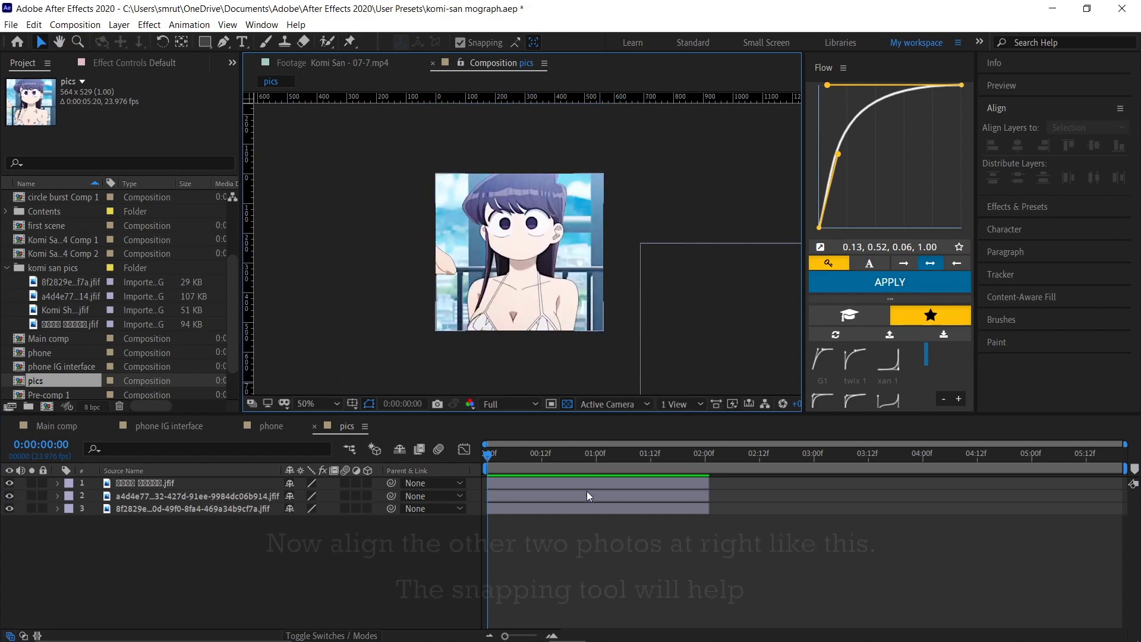
click(587, 493)
drag(675, 323, 642, 254)
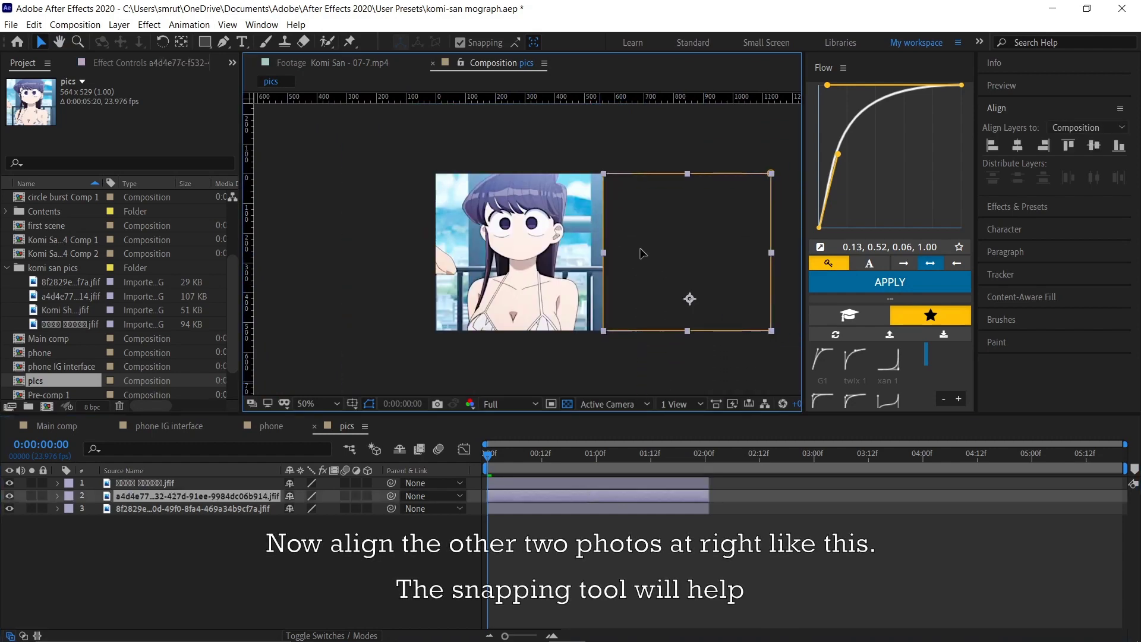
drag(627, 354, 476, 357)
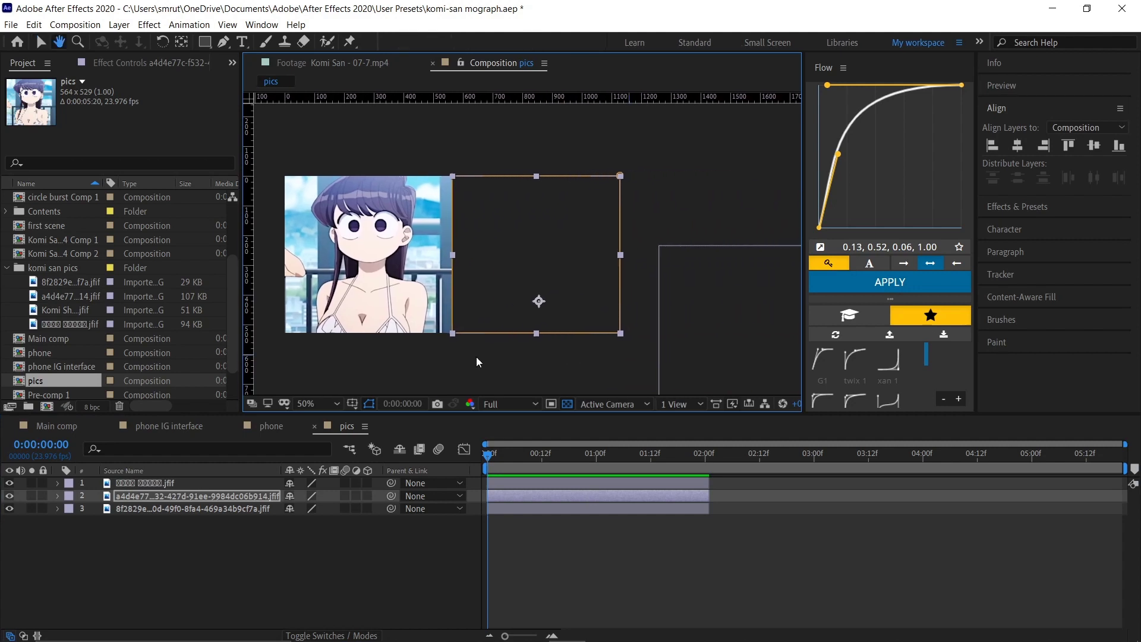
click(691, 337)
drag(697, 283, 662, 246)
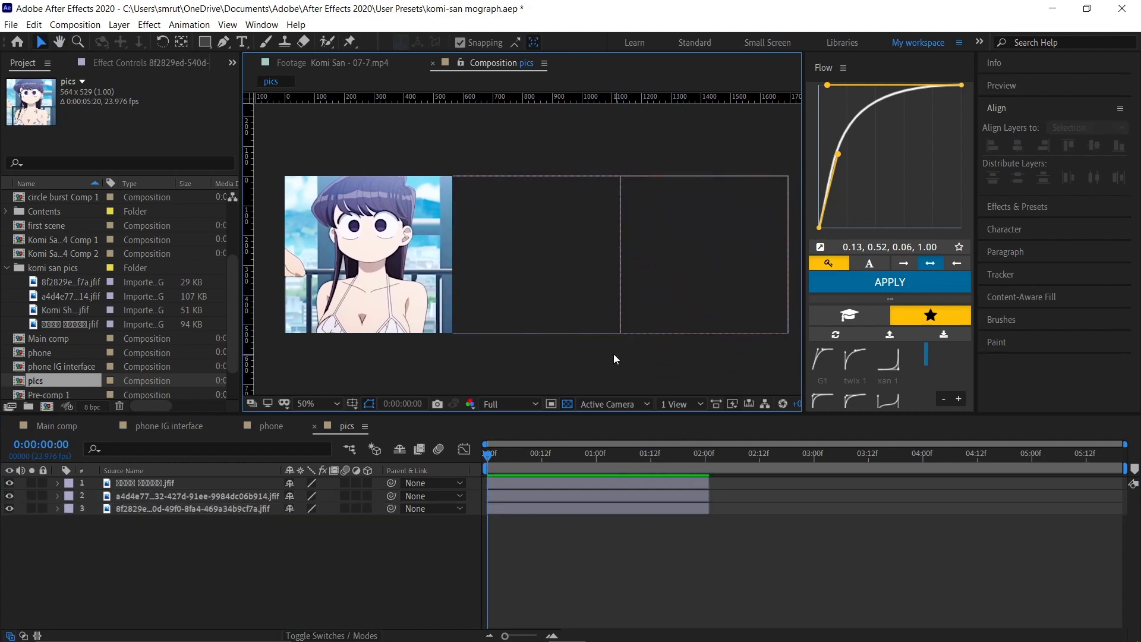
click(187, 428)
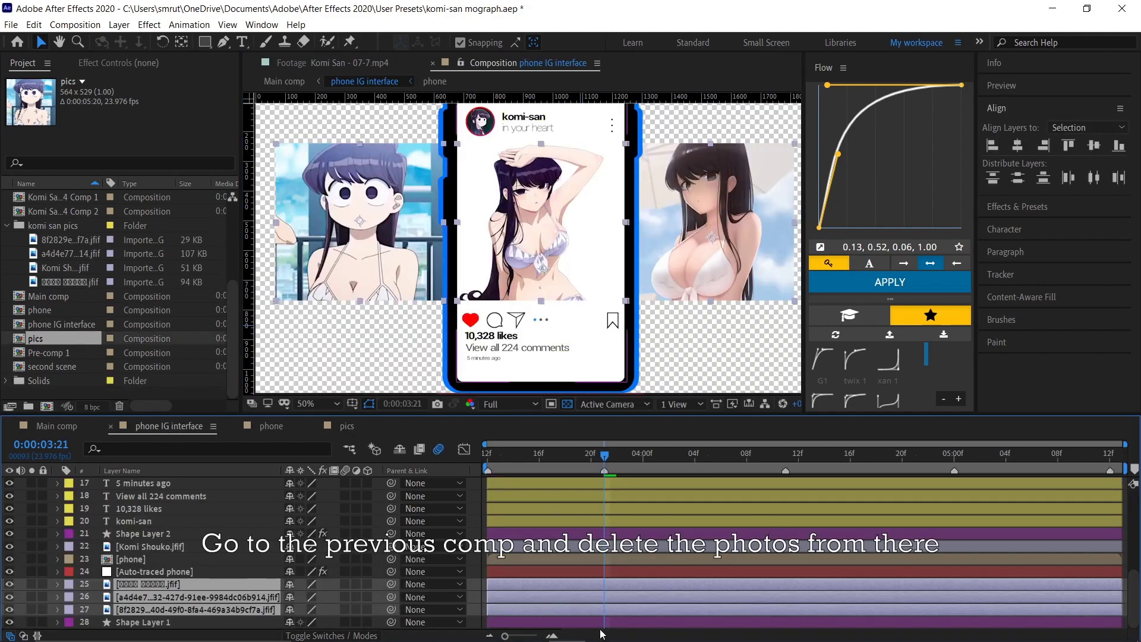
Step: Replace the three photo layers in phone IG interface with the pics precomp and open it
key(Delete)
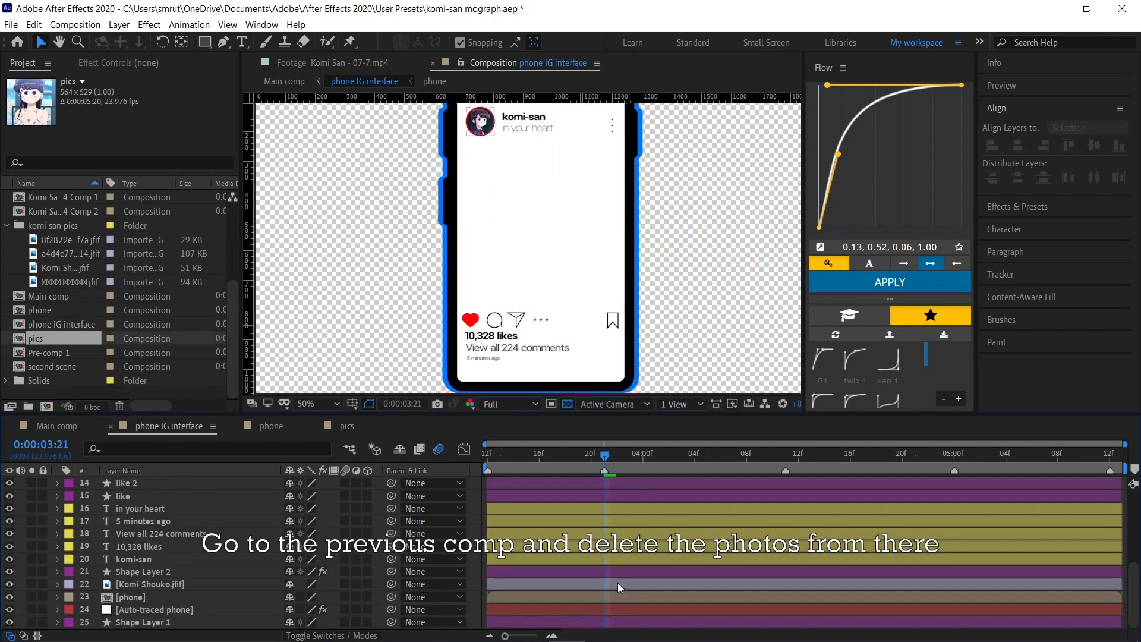
drag(73, 337, 494, 620)
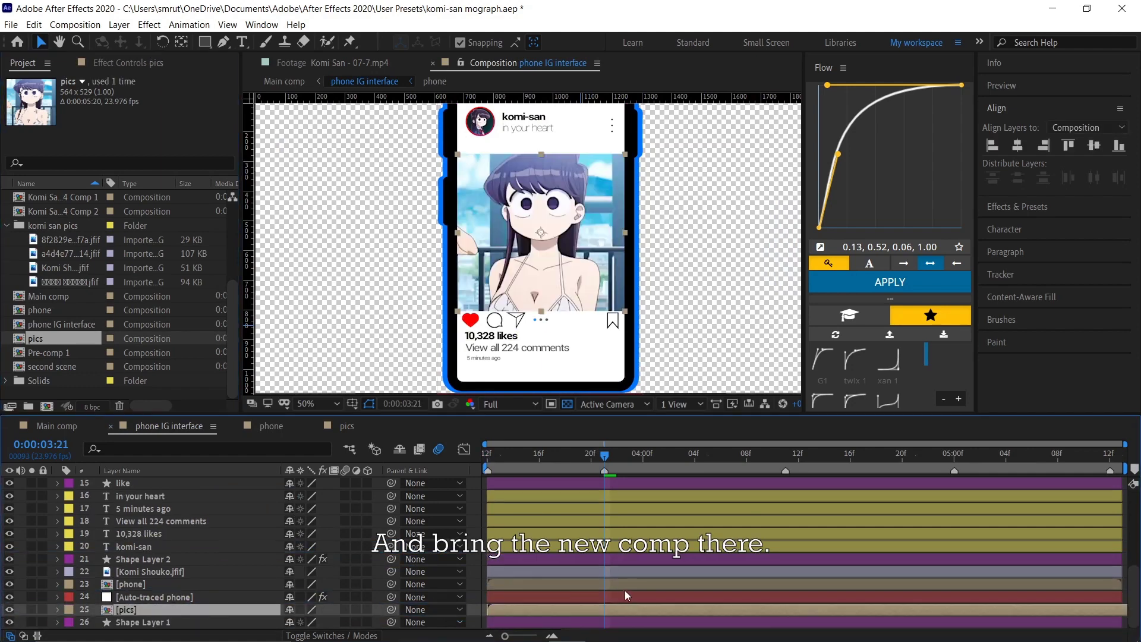
double_click(811, 606)
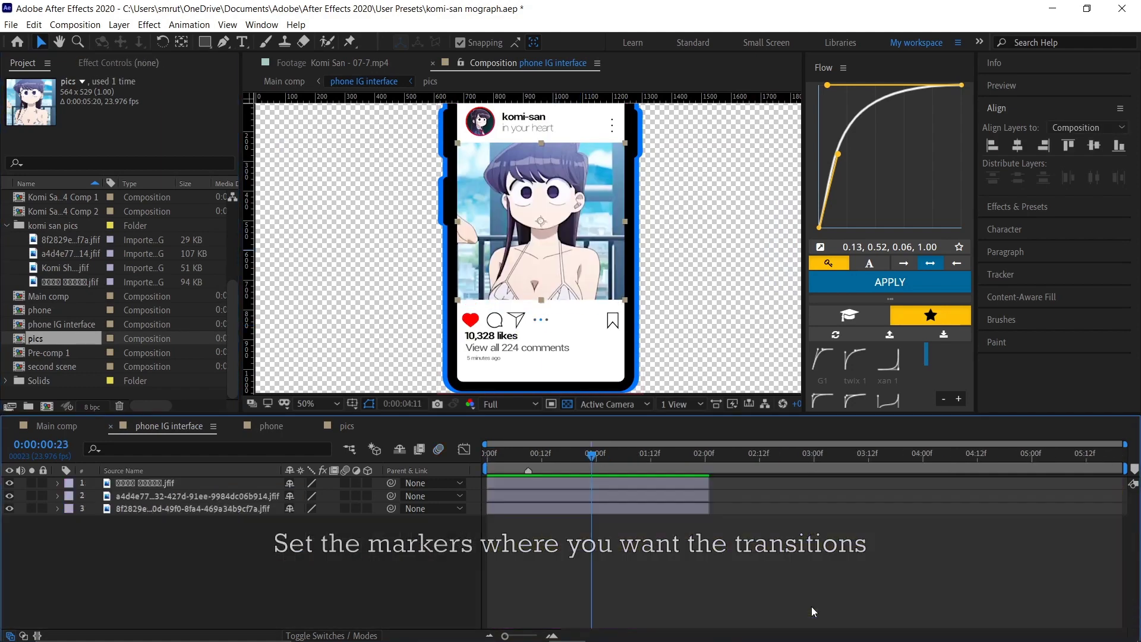
Step: Add composition markers in pics at the transition times (about 0:12, 1:00, 1:12)
key(KP_Multiply)
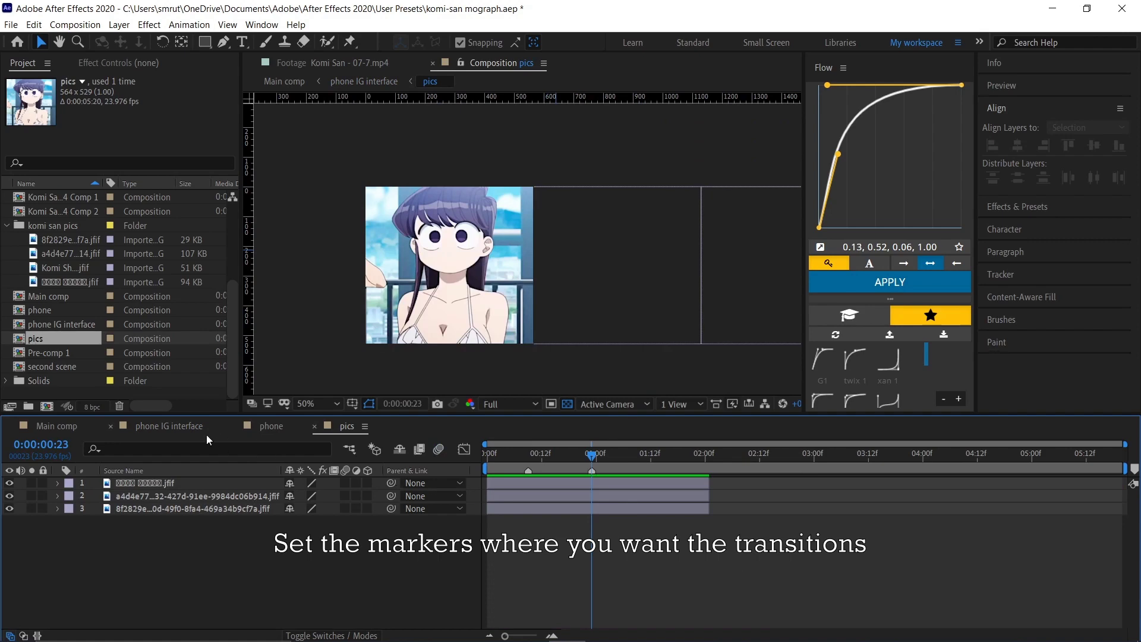
click(205, 429)
click(955, 455)
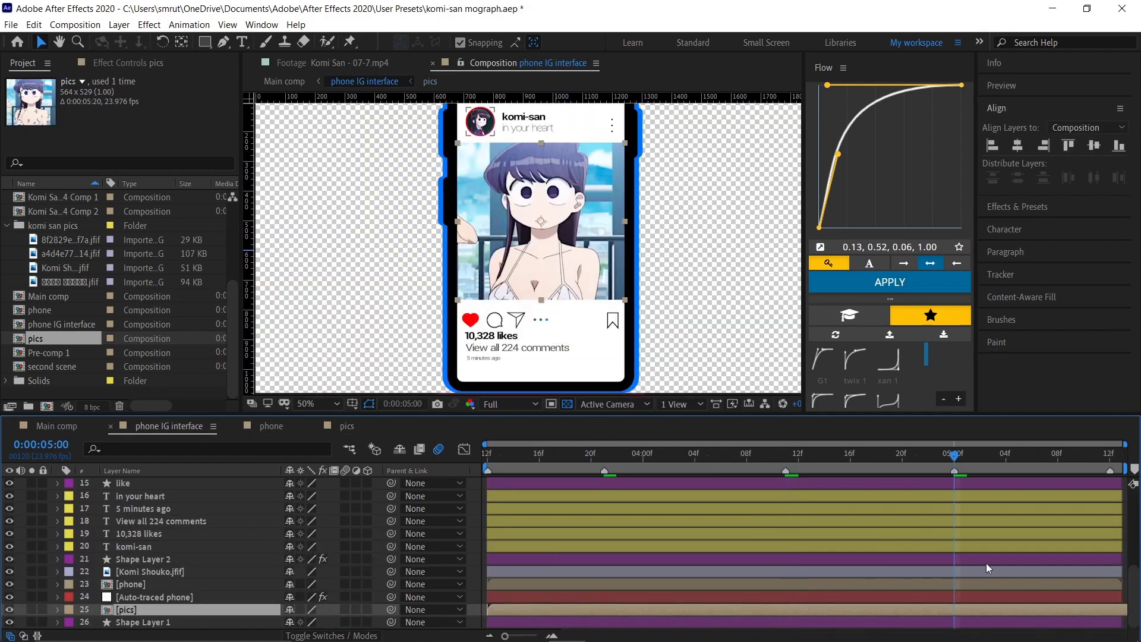
double_click(982, 610)
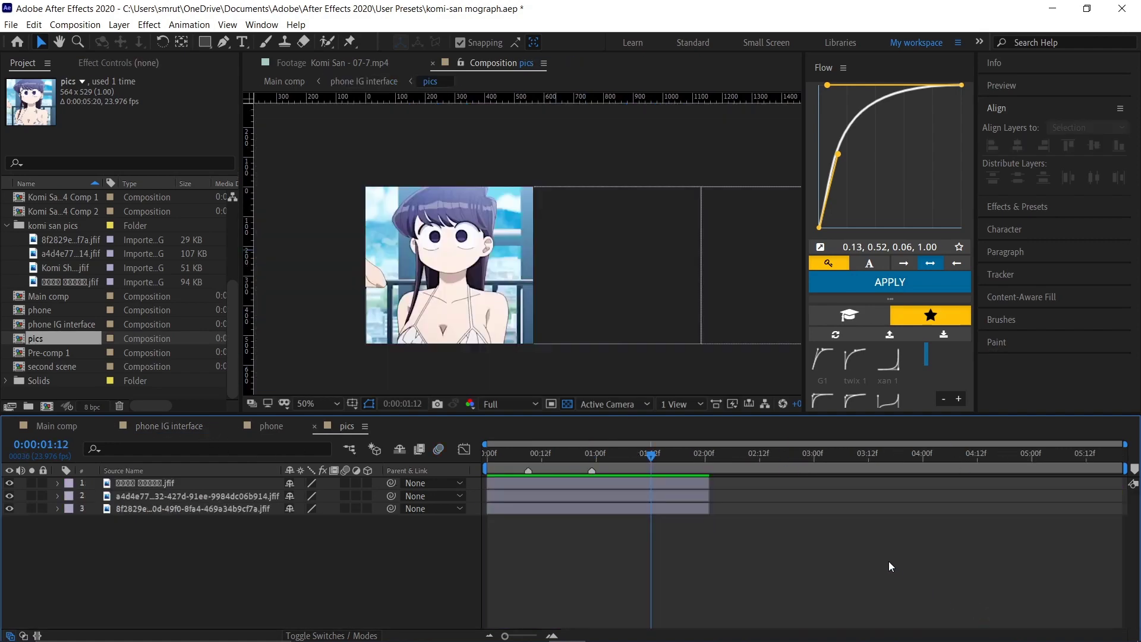
click(177, 424)
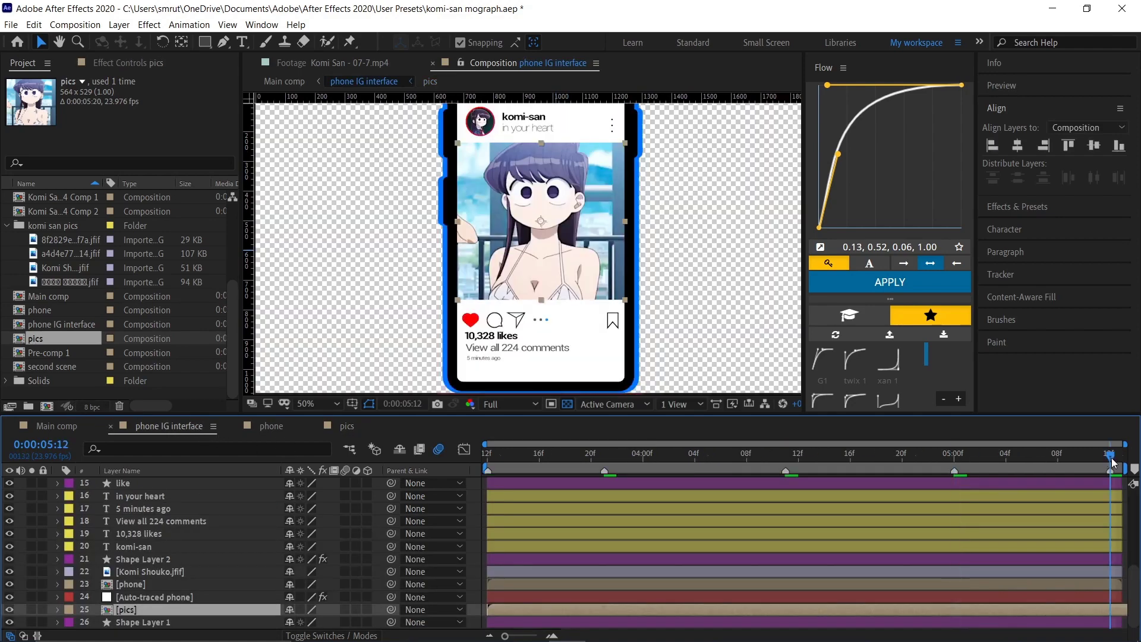
double_click(1102, 612)
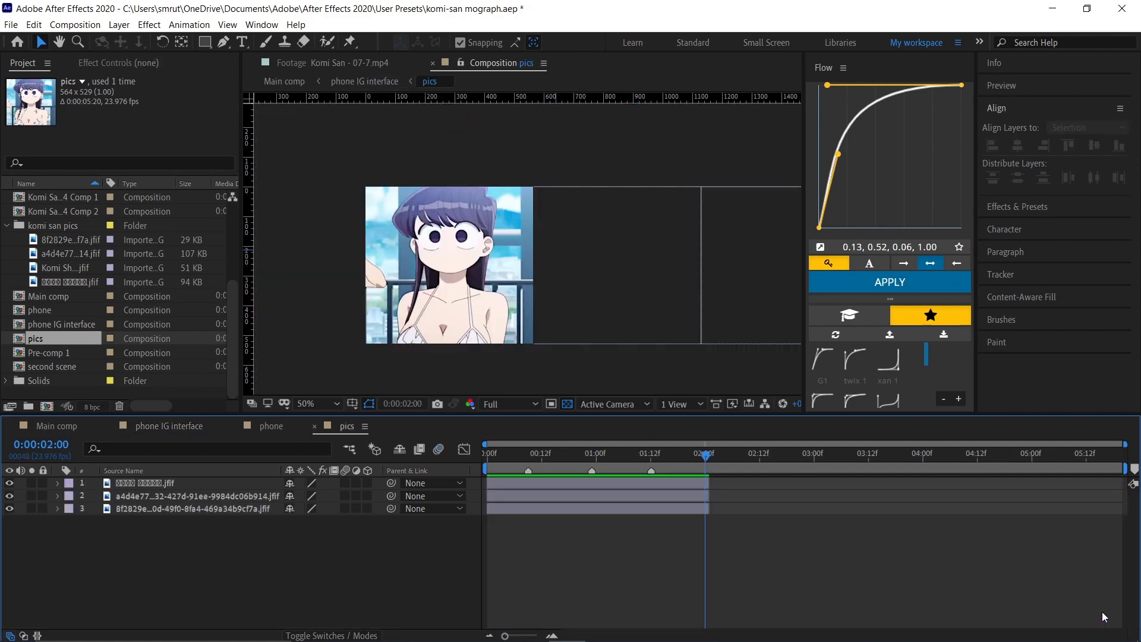
Step: Trim the pics comp to a work area ending at 02:00
key(n)
key(ctrl+shift+x)
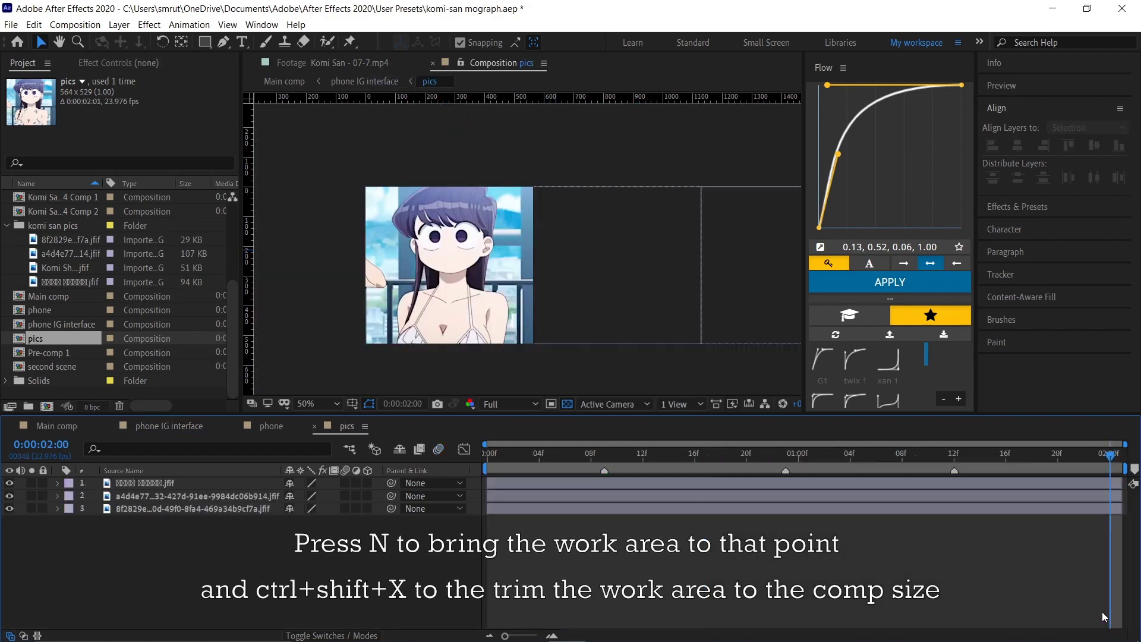
click(520, 452)
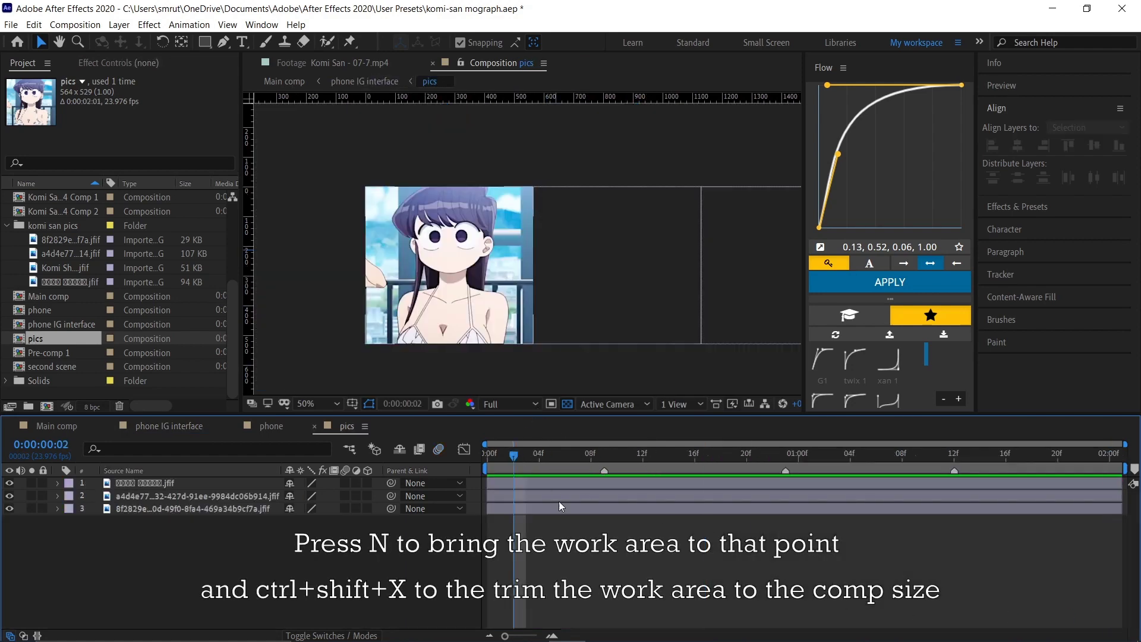
Step: Add Null 1 to pics and parent all three image layers to it
right_click(501, 490)
mouse_move(501, 491)
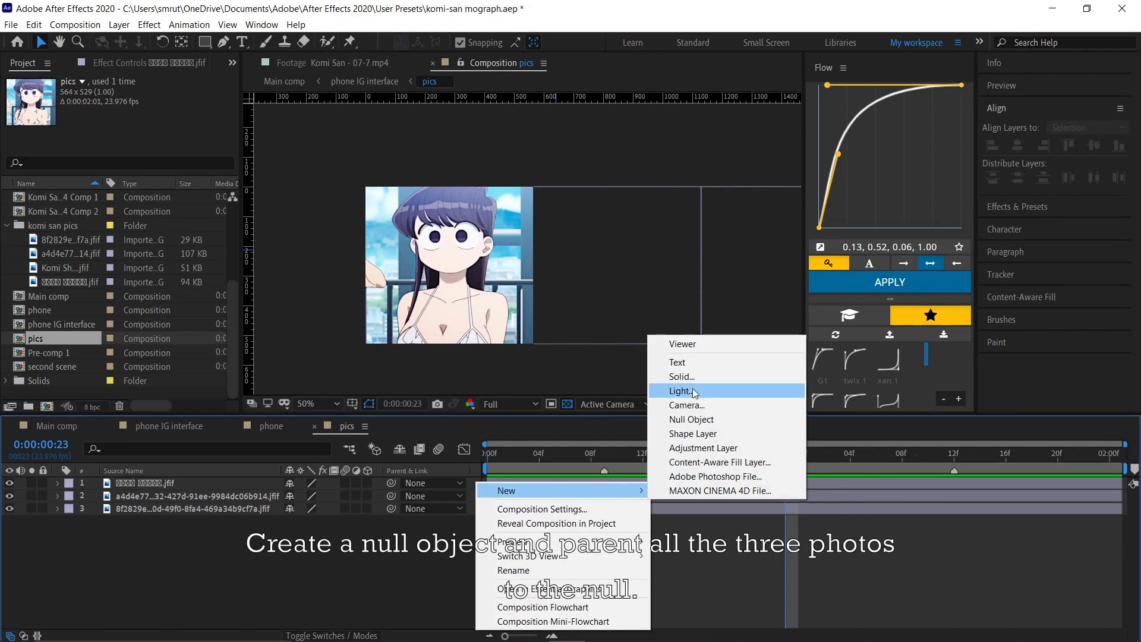
click(701, 419)
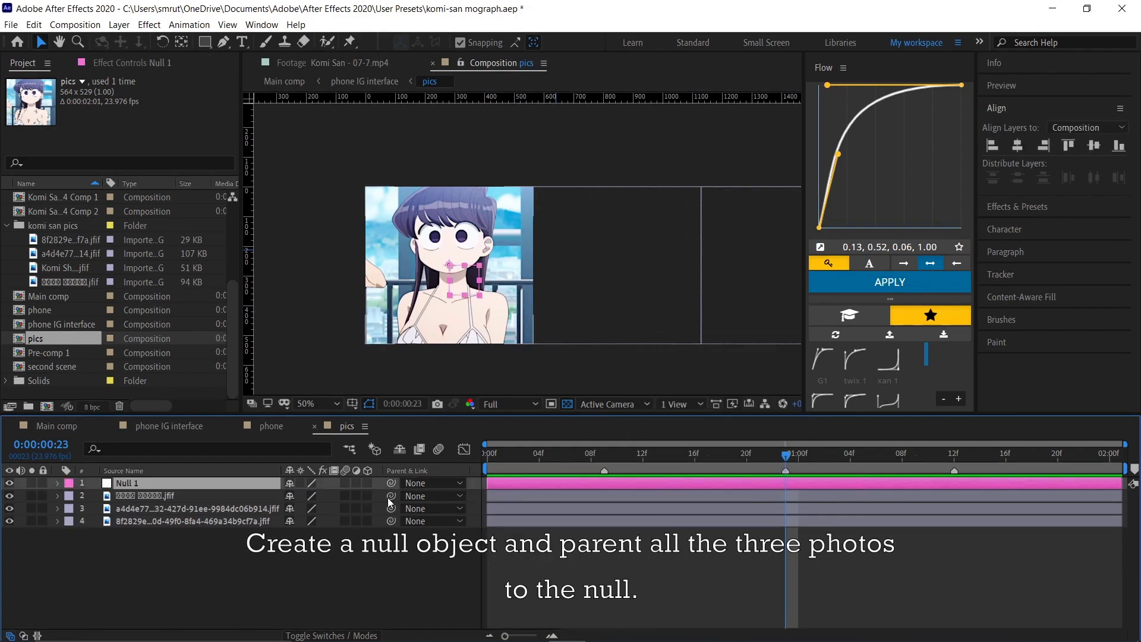
click(523, 496)
shift+click(520, 521)
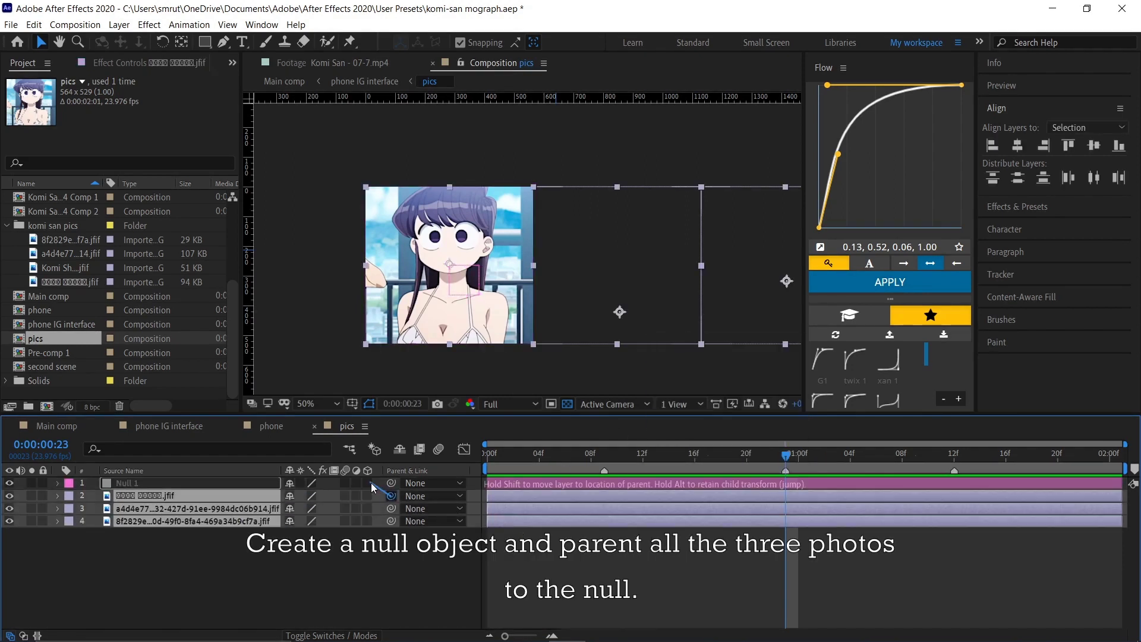
drag(373, 487, 372, 485)
click(651, 583)
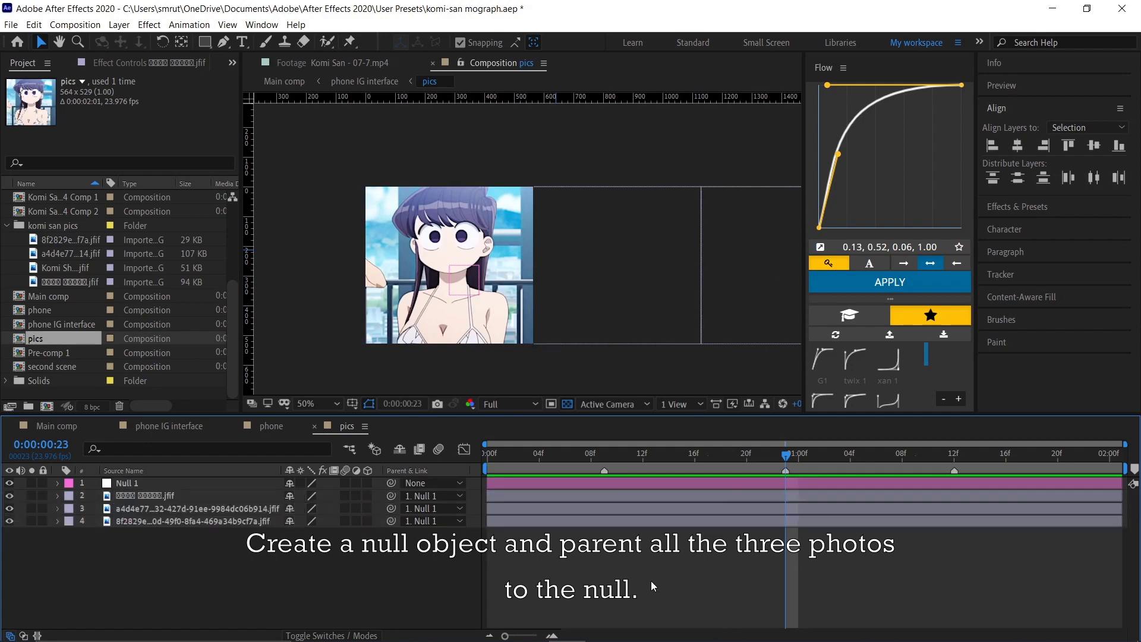
click(770, 483)
Step: Keyframe Null 1's X position to slide the images across, with eased, retimed keyframes
key(p)
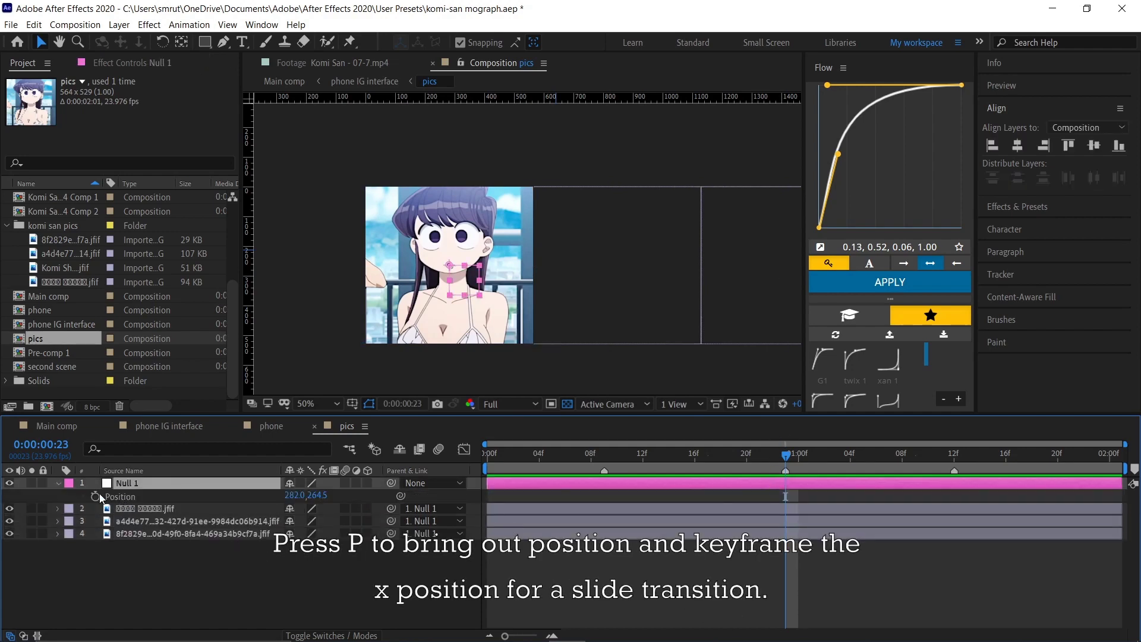
click(96, 496)
drag(295, 496, 416, 476)
key(comma)
key(shift+F3)
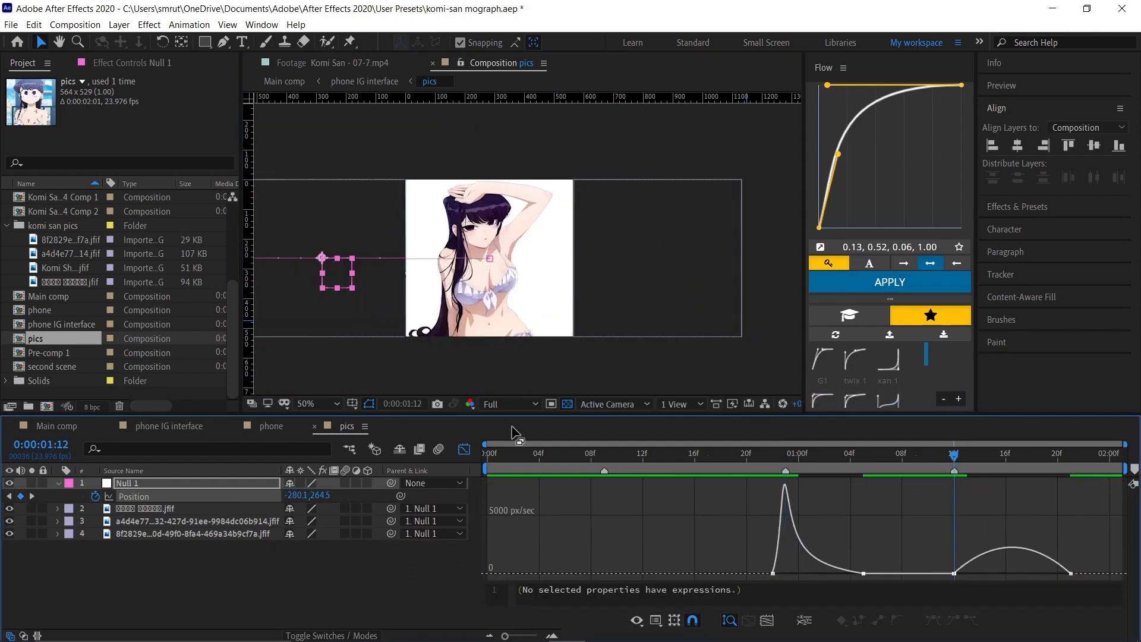
drag(954, 573, 941, 573)
key(shift+F3)
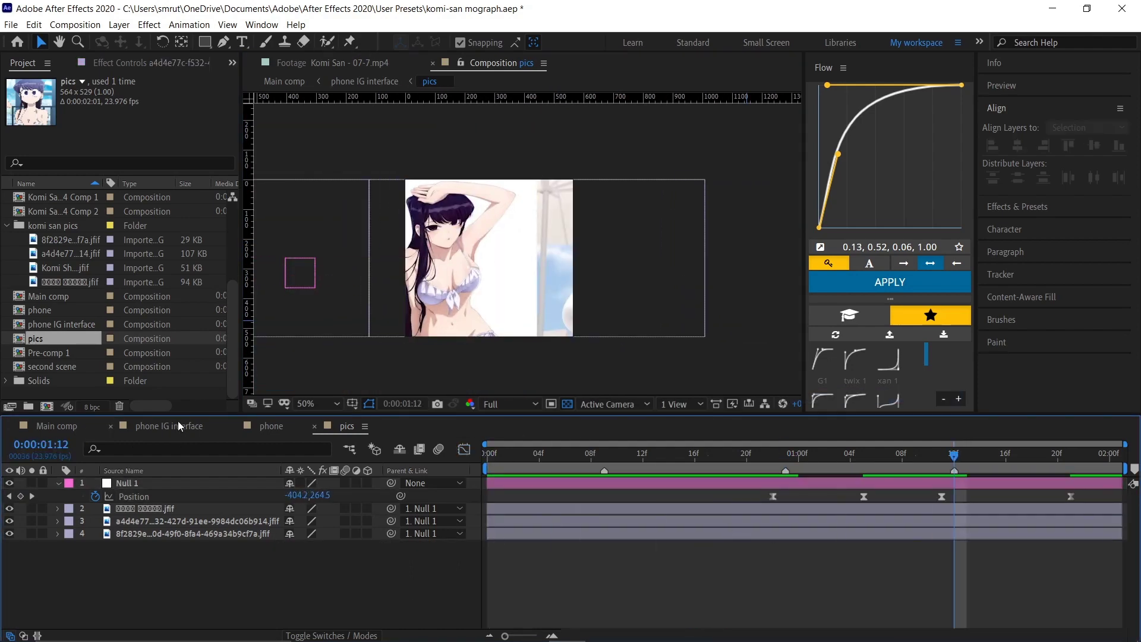
click(178, 426)
Step: Preview the photo slide transition inside the phone mockup
drag(516, 462, 483, 468)
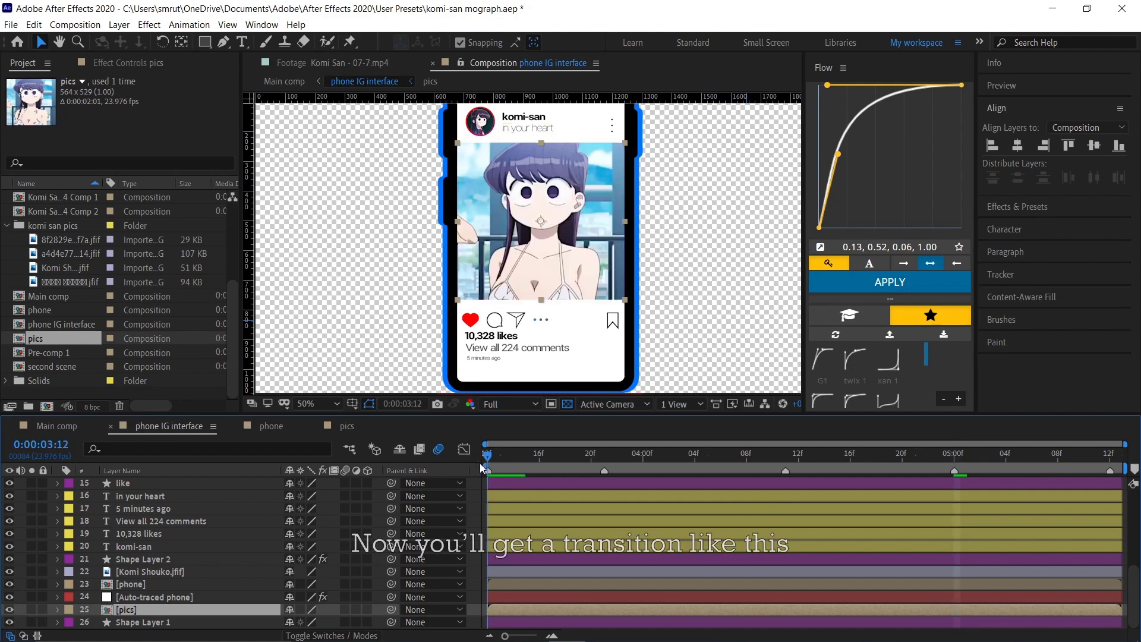
key(space)
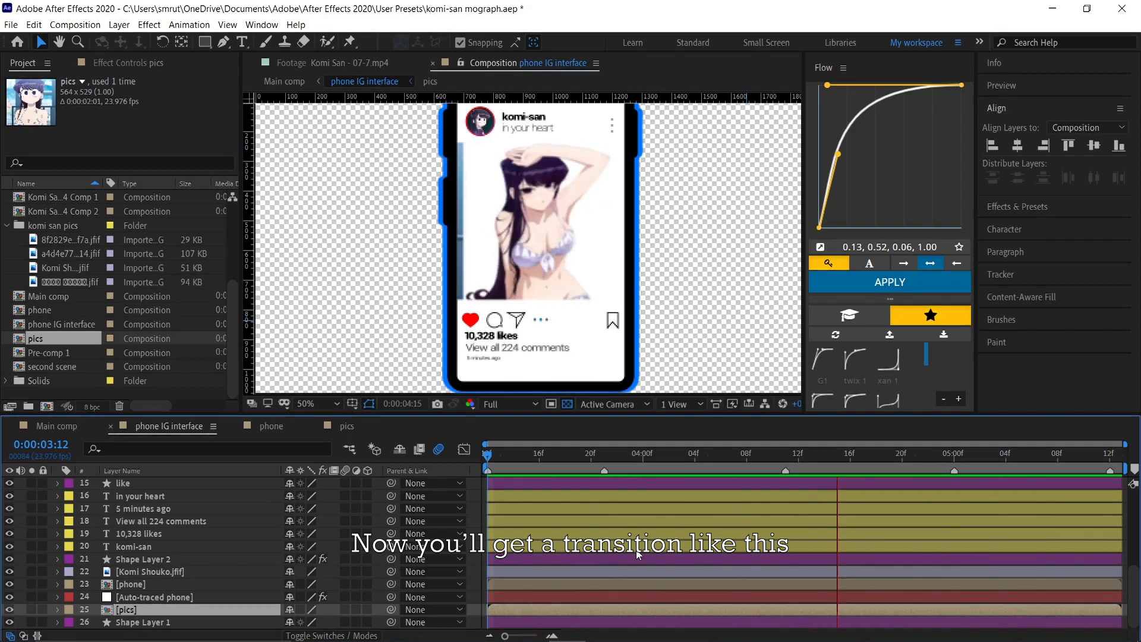
key(space)
scroll(565, 517, up, 5)
click(592, 455)
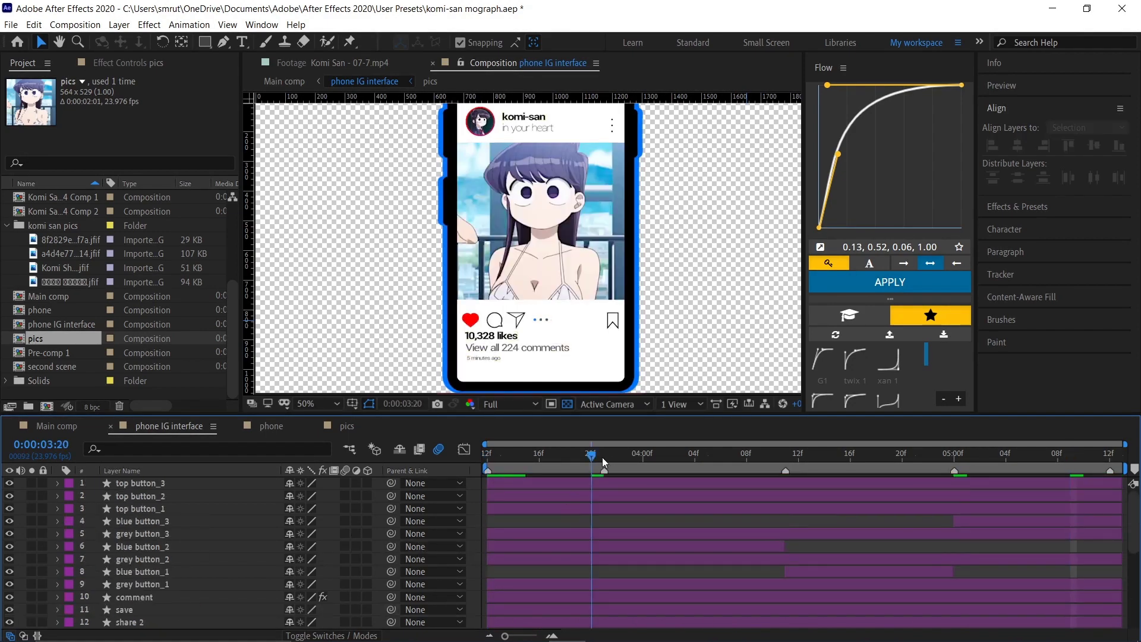
scroll(512, 333, up, 3)
scroll(553, 306, up, 2)
scroll(552, 319, up, 1)
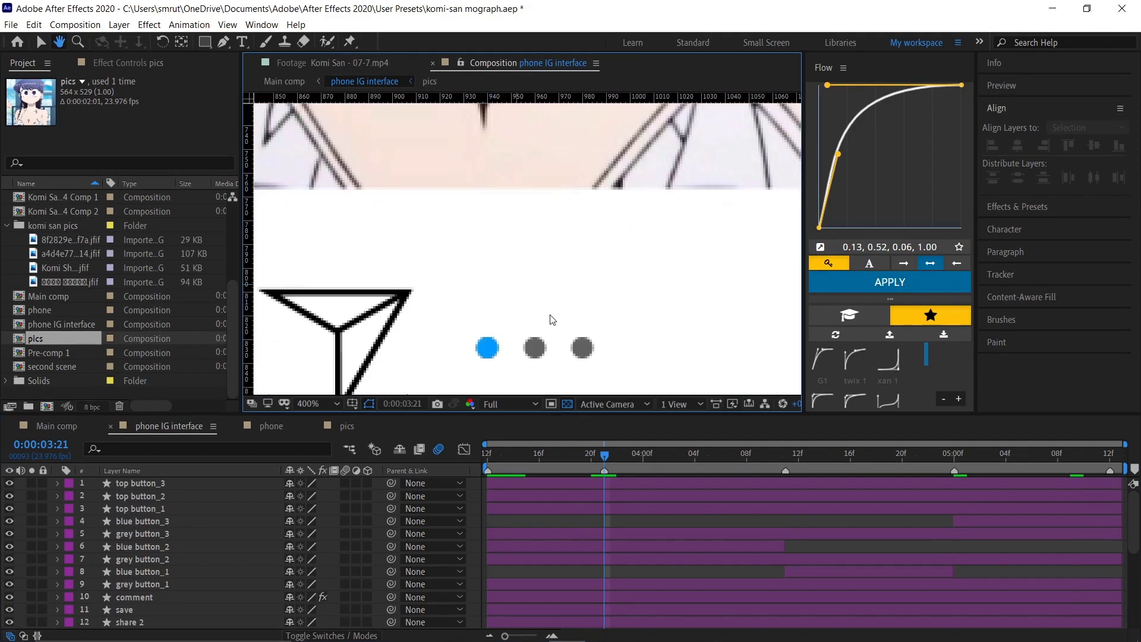
Step: Replay the preview, then pre-compose all phone IG interface layers as 'Komi-san IG'
click(489, 455)
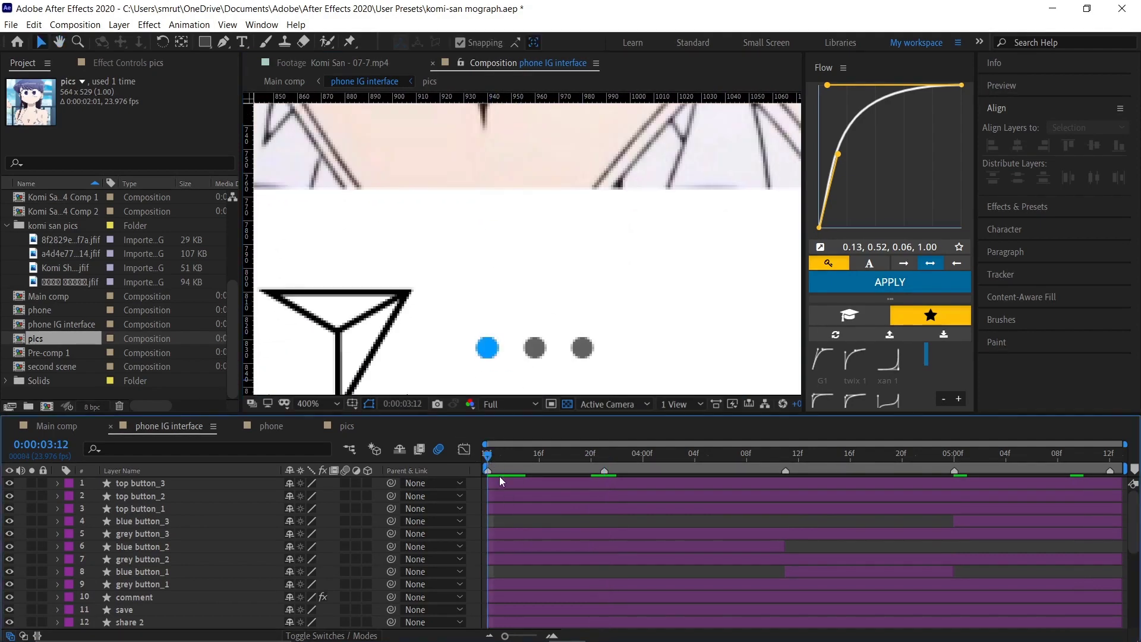
key(space)
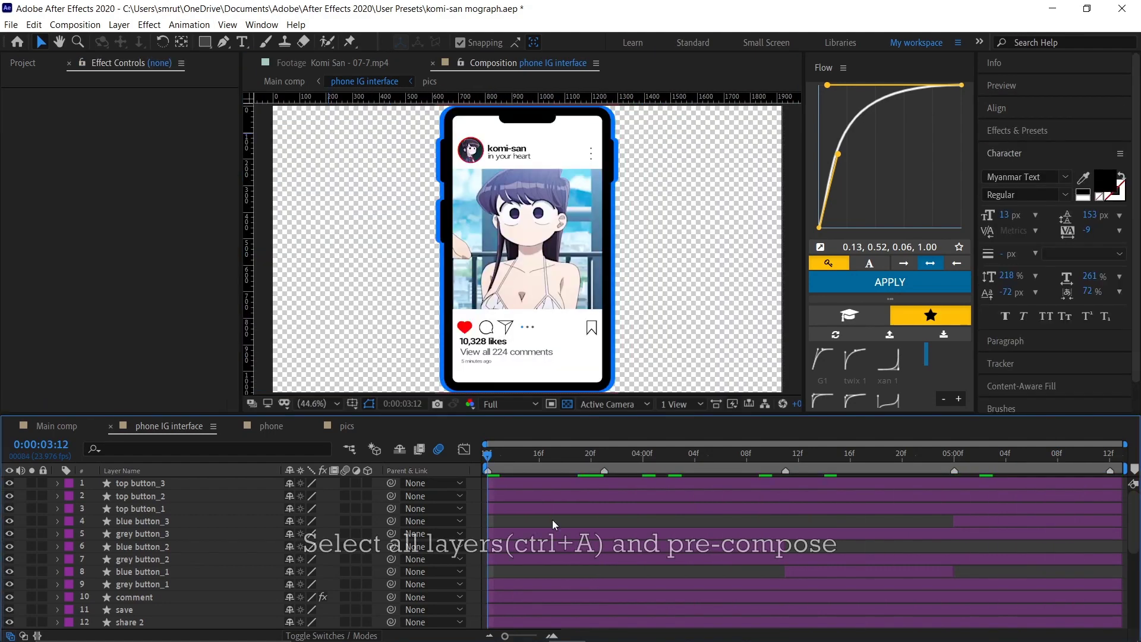
key(ctrl+a)
key(ctrl+shift+c)
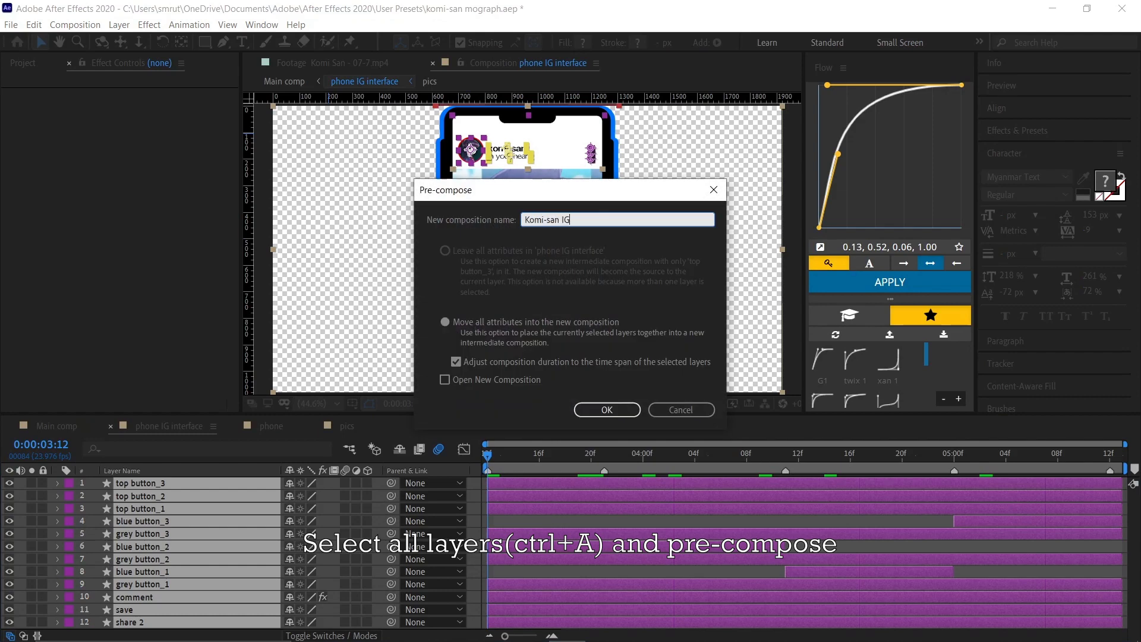
Step: Confirm the Komi-san IG precomp, make it a 3D layer, and add Camera 1
click(607, 410)
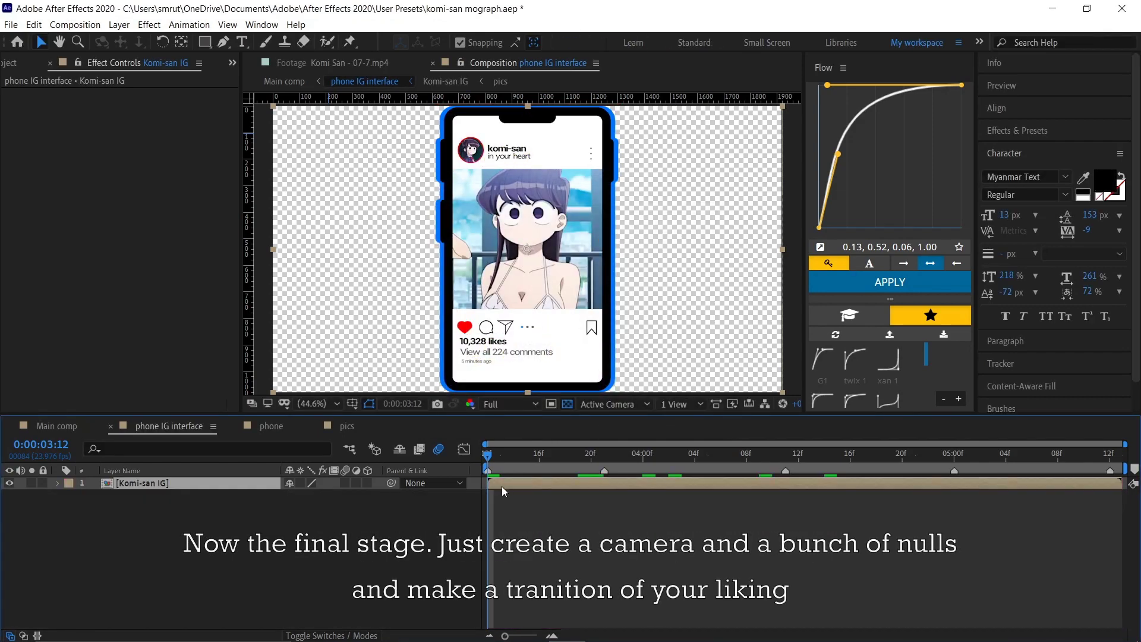
click(365, 483)
right_click(480, 480)
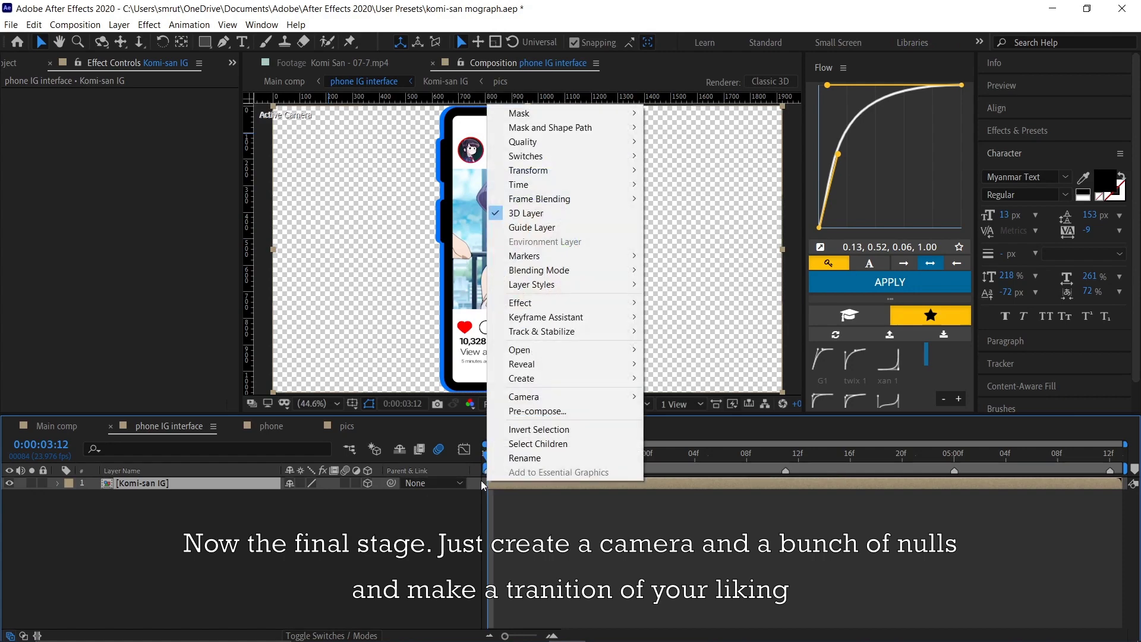
right_click(488, 485)
mouse_move(502, 489)
click(722, 402)
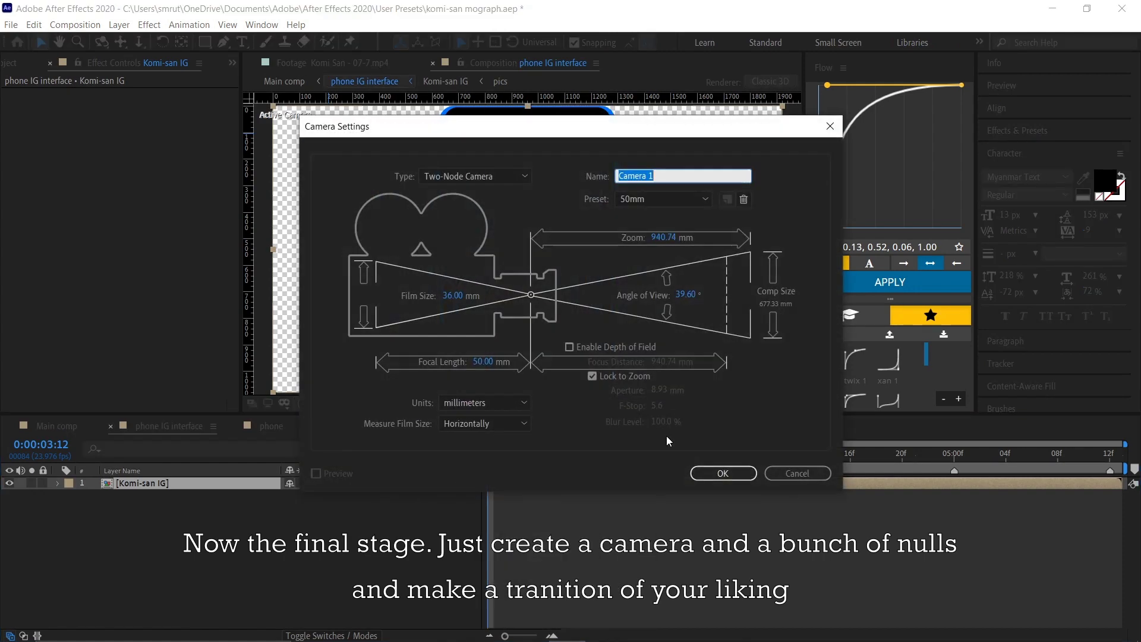
click(716, 470)
Step: Add three 3D null layers and parent Camera 1 to the third null
key(ctrl+alt+shift+y)
key(ctrl+d)
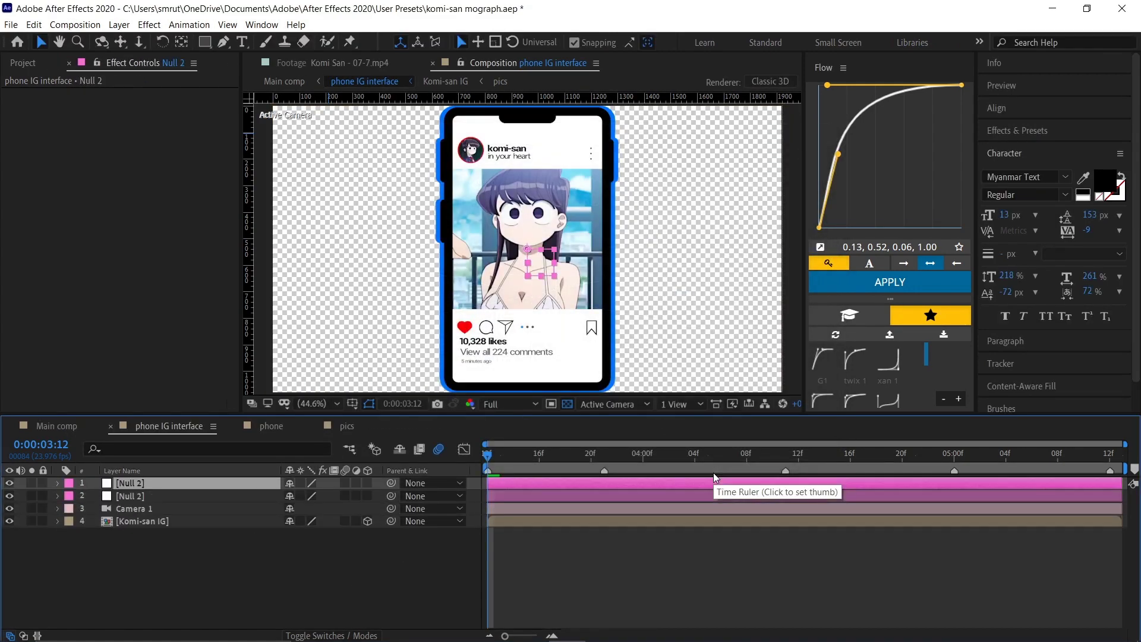
key(ctrl+d)
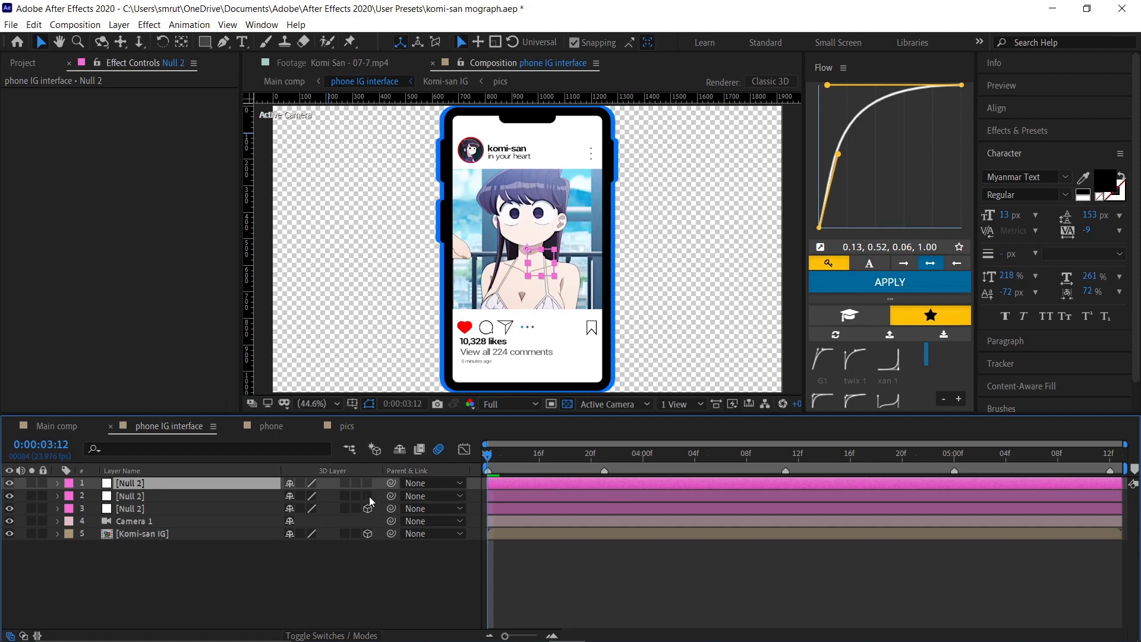
drag(369, 497, 369, 483)
drag(391, 520, 391, 501)
click(504, 504)
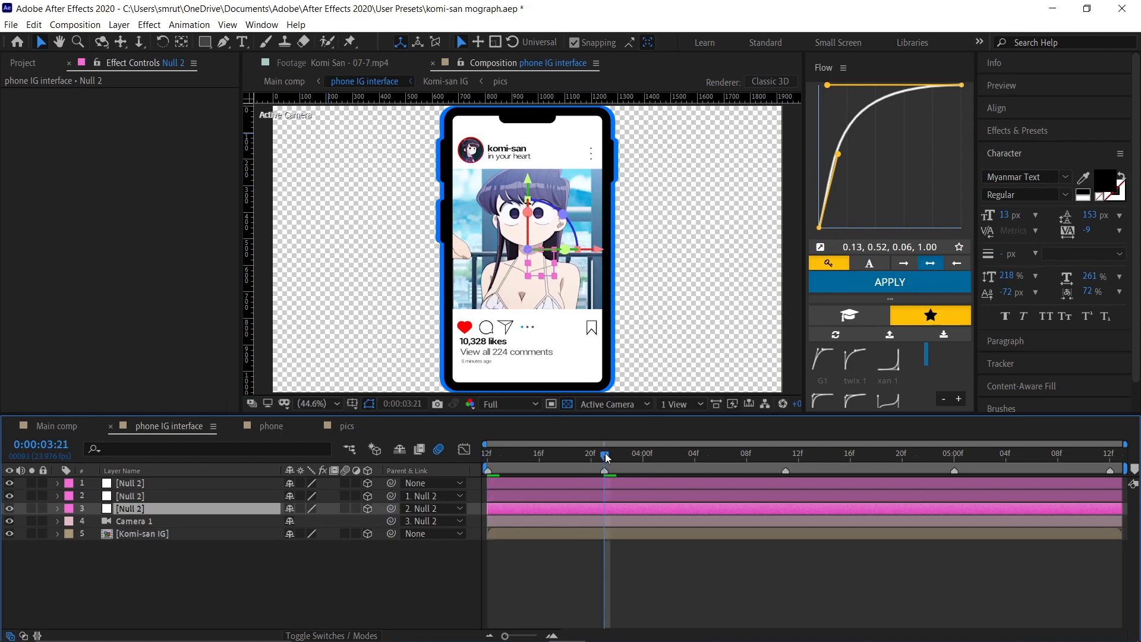
Step: Keyframe the null's Position with Z 240 and X/Y Rotation at 13° and 20°
key(p)
key(shift+r)
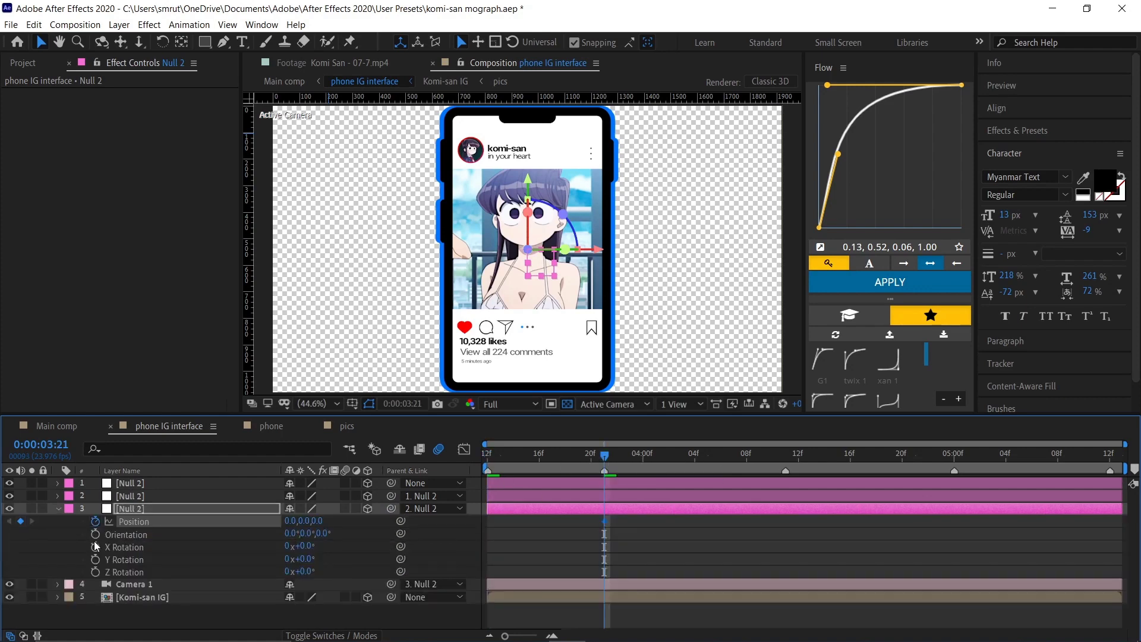
drag(95, 546, 94, 573)
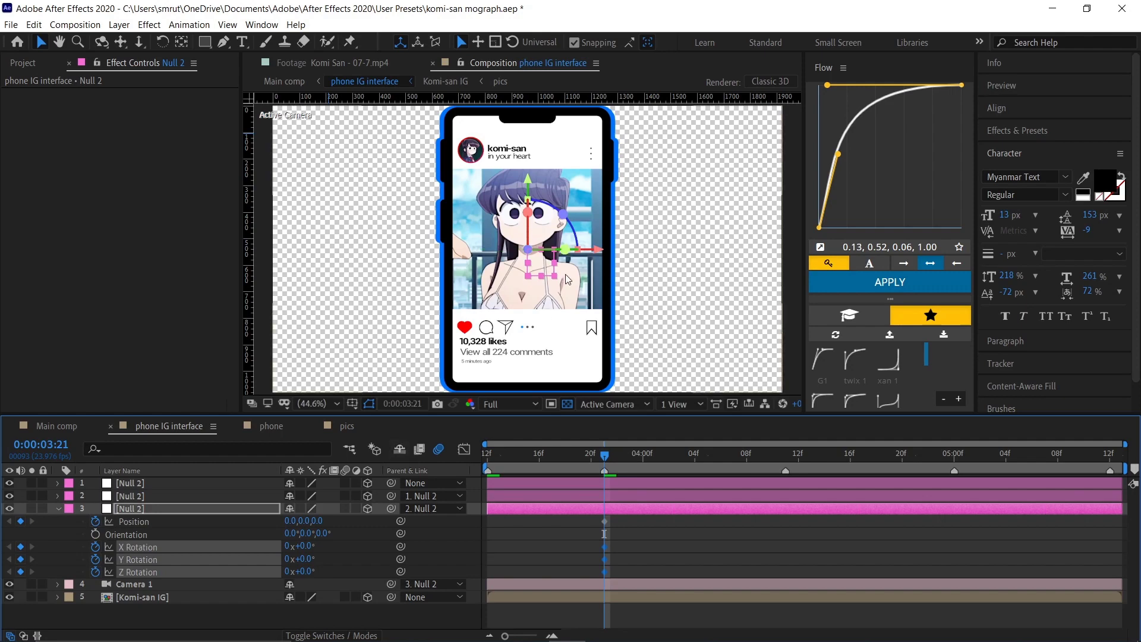
mouse_move(320, 524)
mouse_down()
mouse_move(337, 522)
mouse_move(317, 546)
mouse_move(326, 564)
mouse_up()
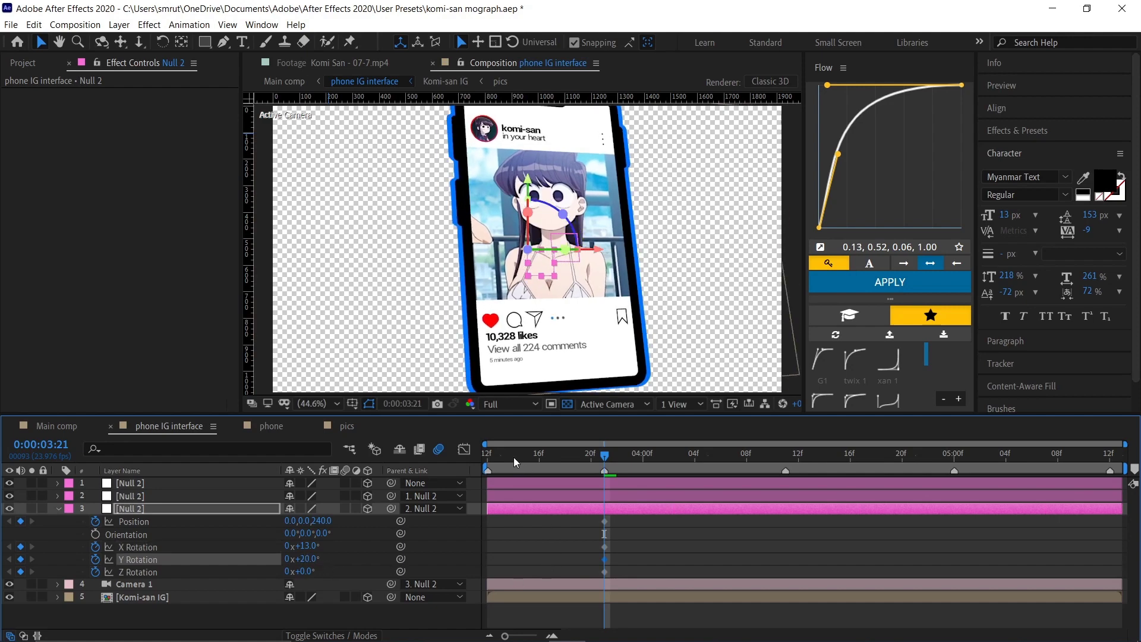
Step: At the animation start, reset position and rotation to 0 and drop the phone to Y -1110
text(0)
key(Return)
click(142, 546)
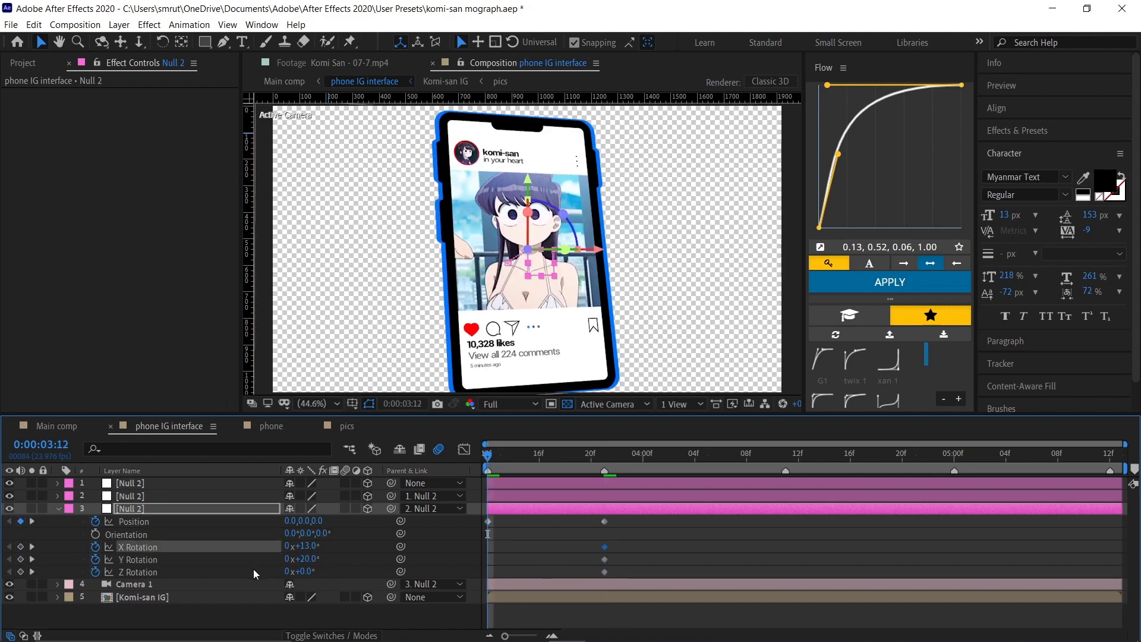
shift+click(143, 572)
right_click(309, 558)
click(339, 466)
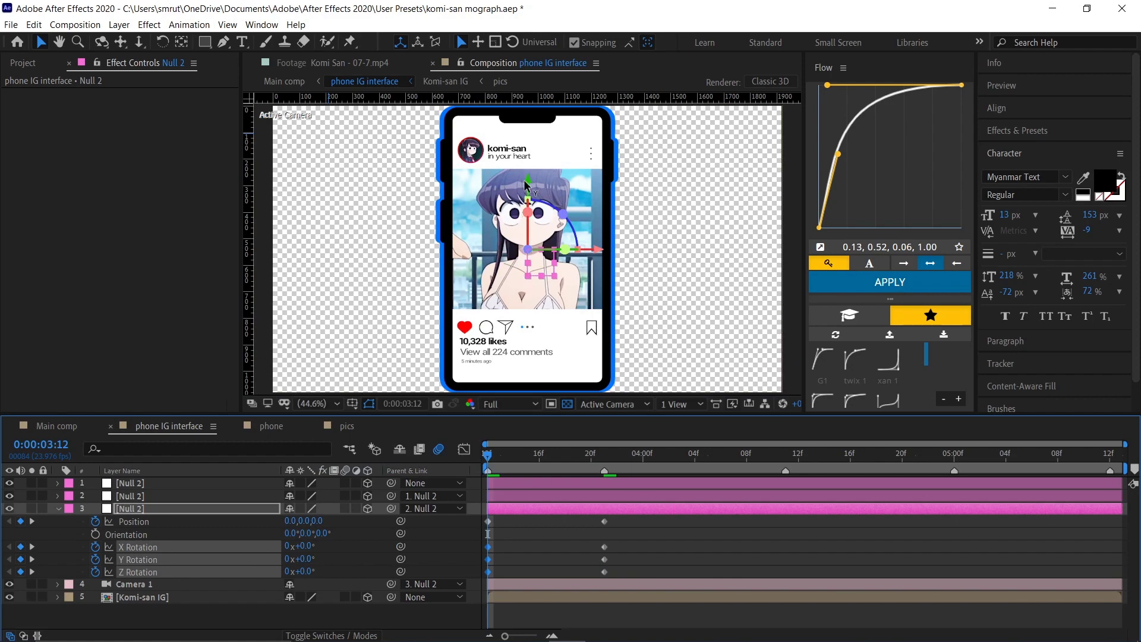
mouse_move(525, 185)
mouse_down()
mouse_move(548, 6)
mouse_move(533, 113)
mouse_up()
drag(529, 174, 539, 72)
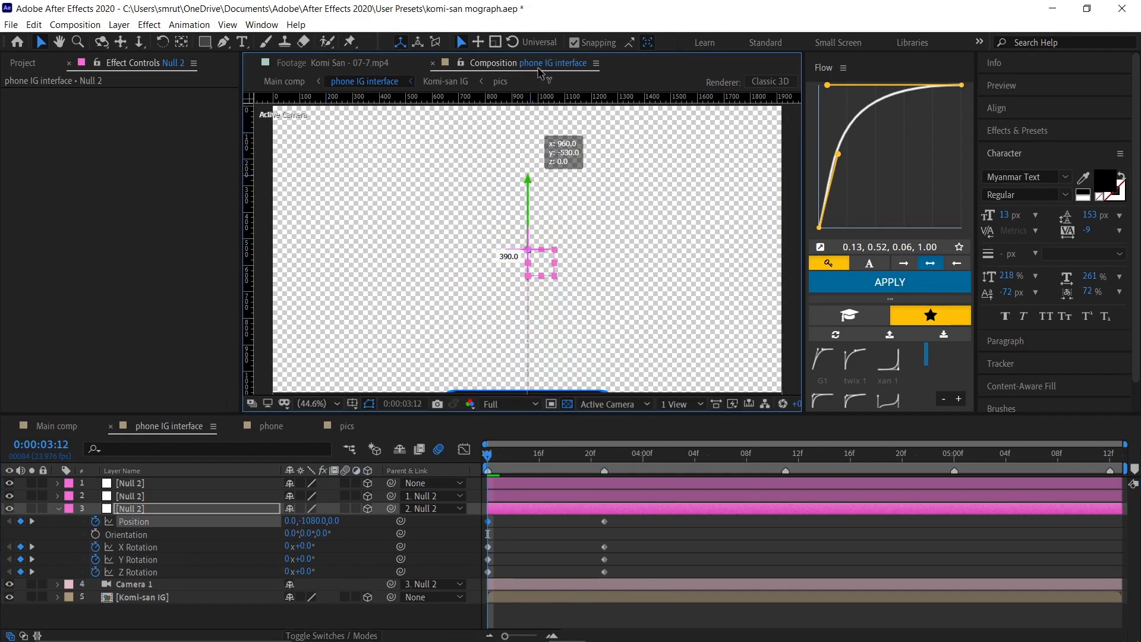
Step: Easy-ease the keyframes with influence about 65% and 57%, then preview
drag(588, 516, 625, 576)
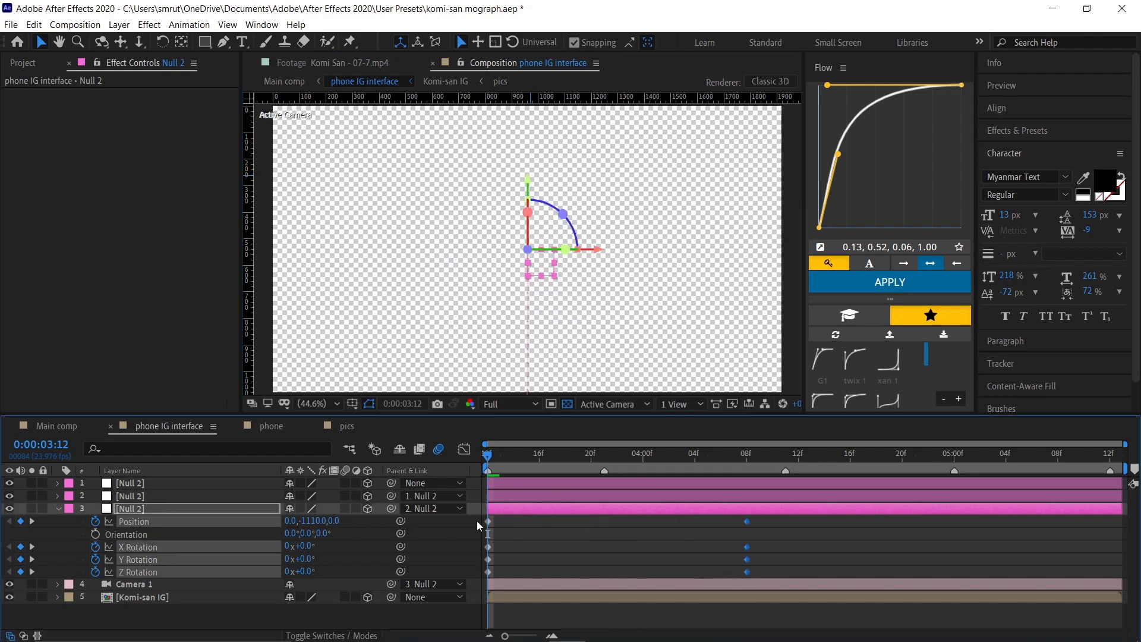
drag(477, 522, 812, 595)
key(F9)
click(464, 446)
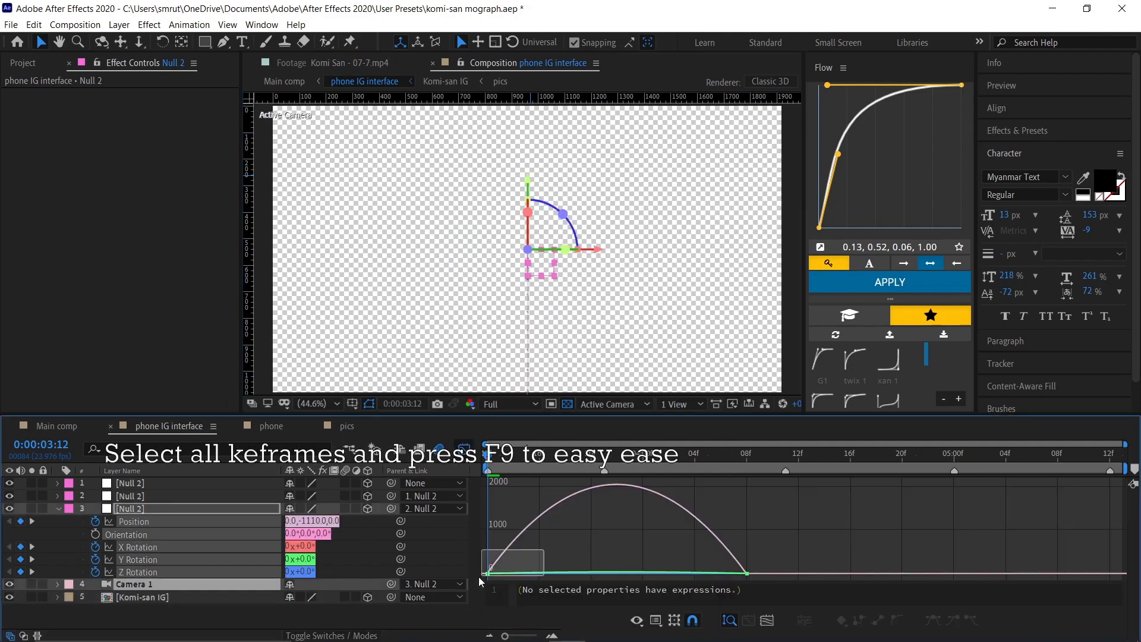
drag(573, 573, 574, 576)
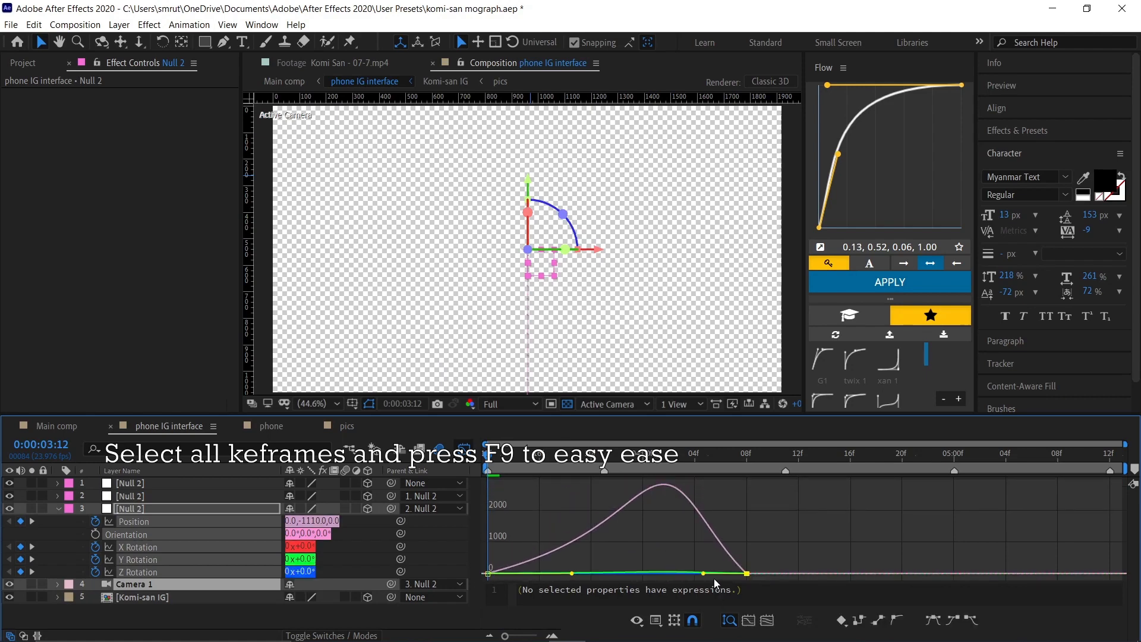
drag(703, 574, 648, 574)
key(space)
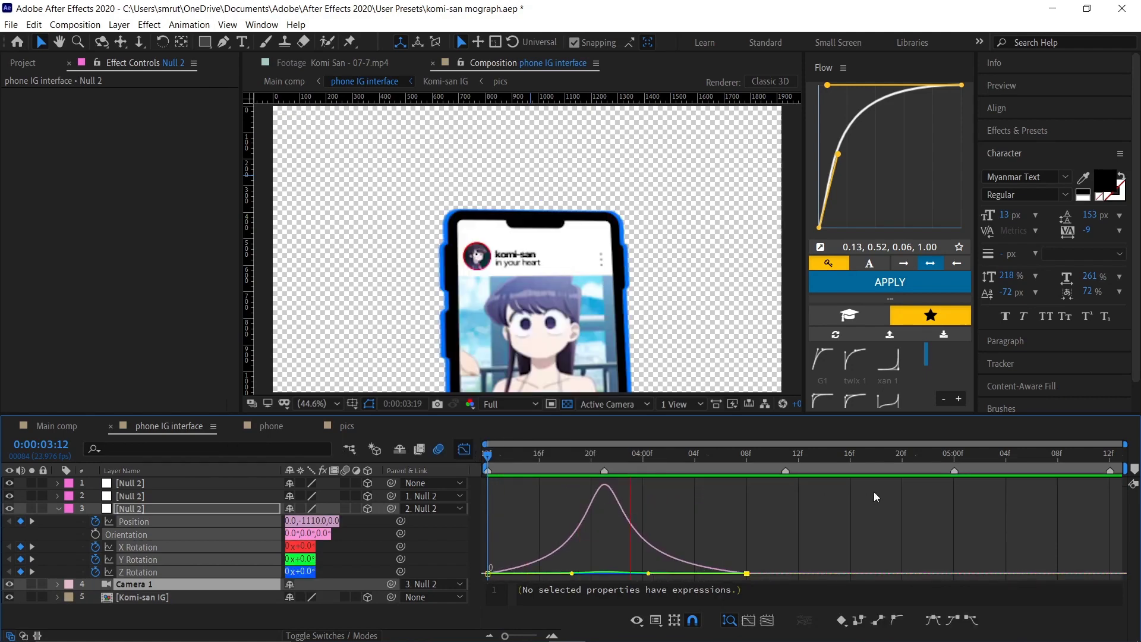
key(shift+F3)
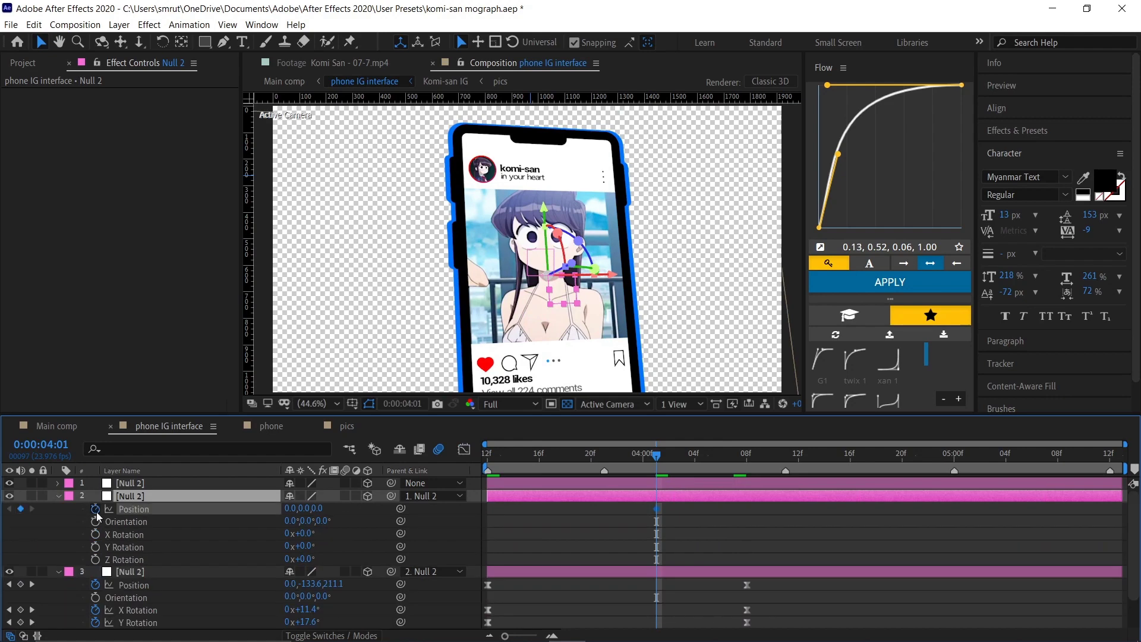
Step: At 5:12, set Null 2 to Position 134.4,0,150 and rotation -8°, -27°, -5°
click(137, 535)
shift+click(137, 559)
click(1111, 454)
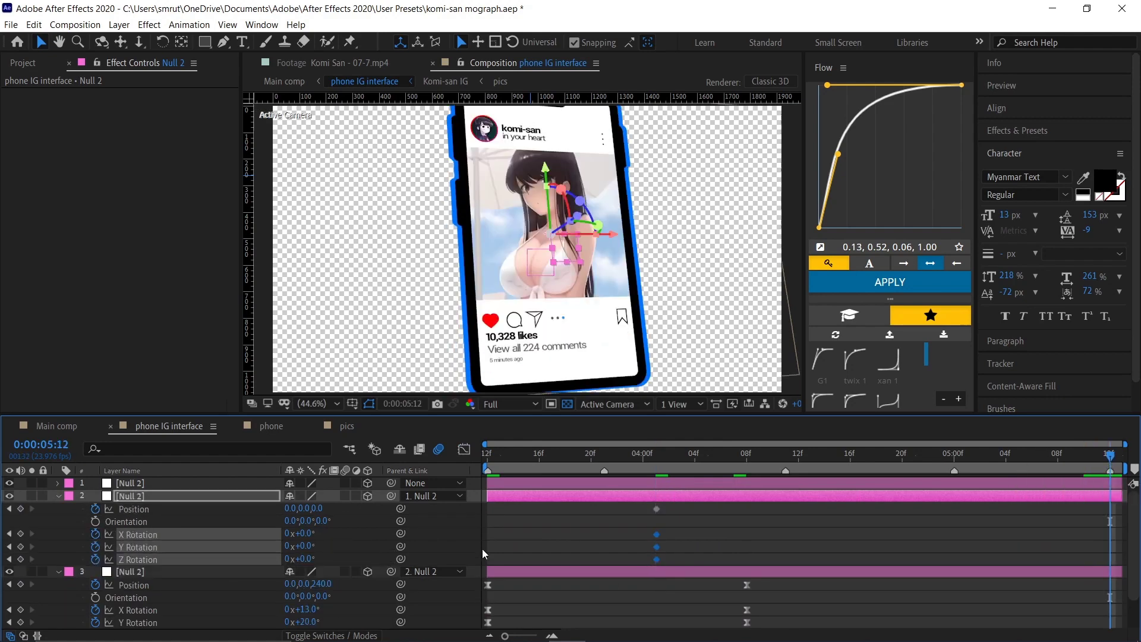
click(133, 509)
drag(594, 235, 463, 457)
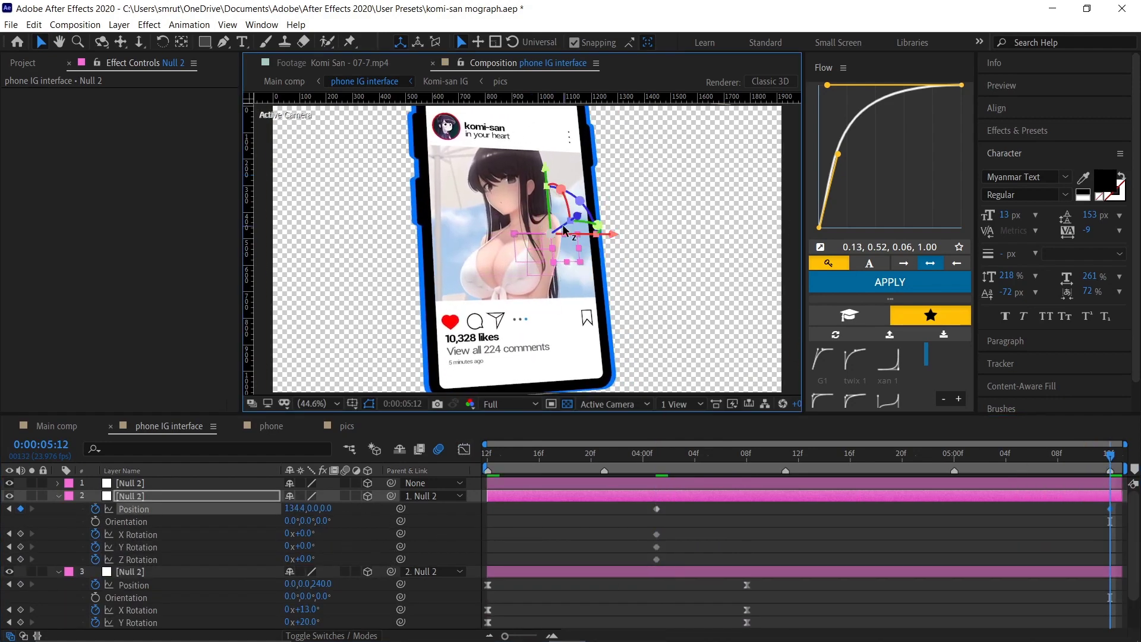
mouse_move(295, 545)
mouse_down()
mouse_move(309, 561)
mouse_move(301, 535)
mouse_move(337, 509)
mouse_up()
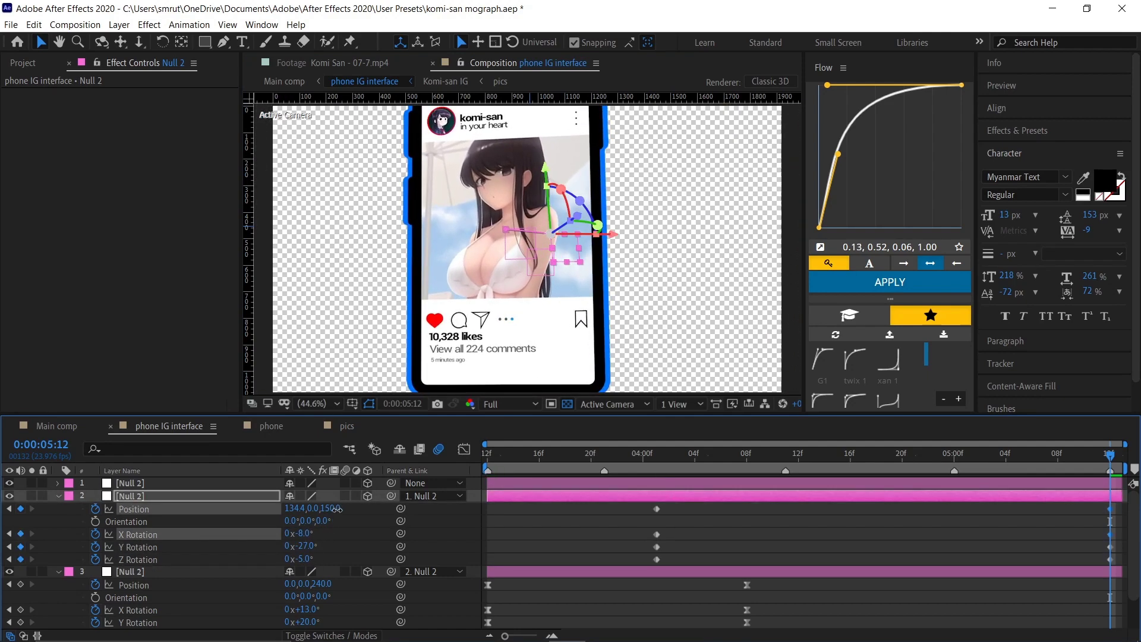
Step: Adjust Null 2's keyframe ease influence to about 69% and 51% in the speed graph
drag(655, 520, 1128, 567)
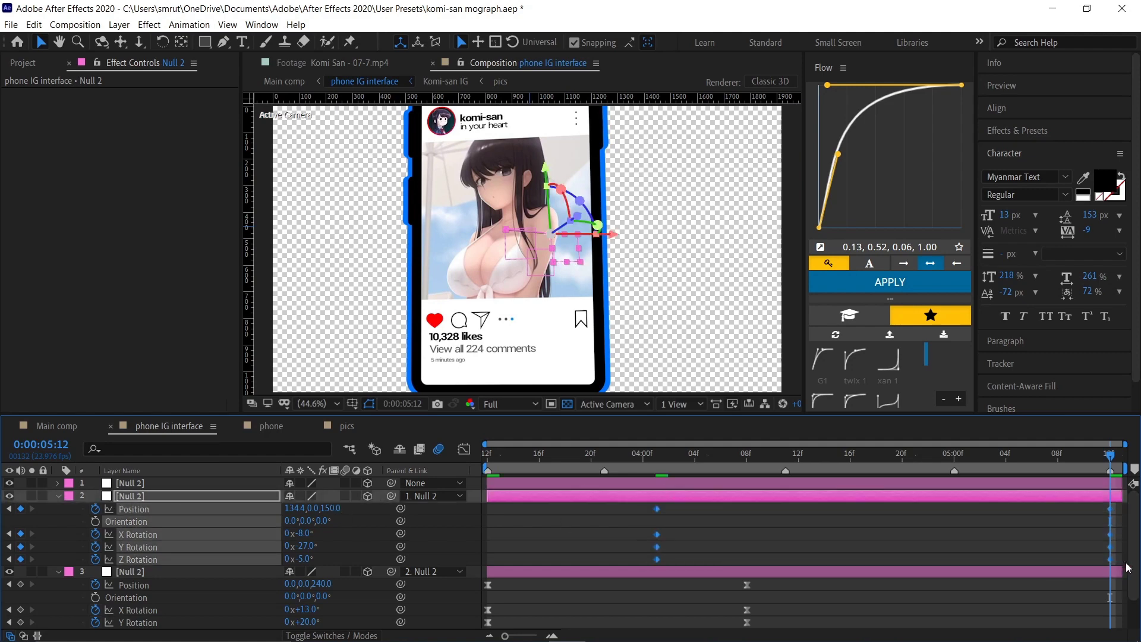
click(464, 448)
drag(731, 564, 813, 564)
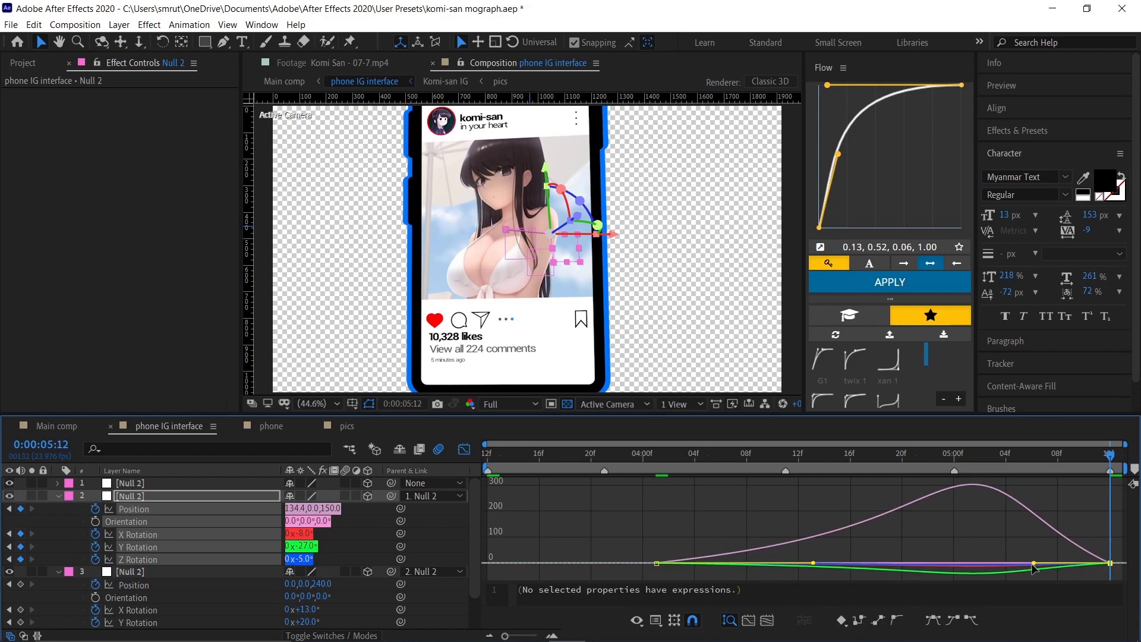
drag(1034, 563, 994, 565)
click(464, 449)
Step: Collapse the layer properties and preview the finished phone animation from 03:12
click(483, 451)
key(space)
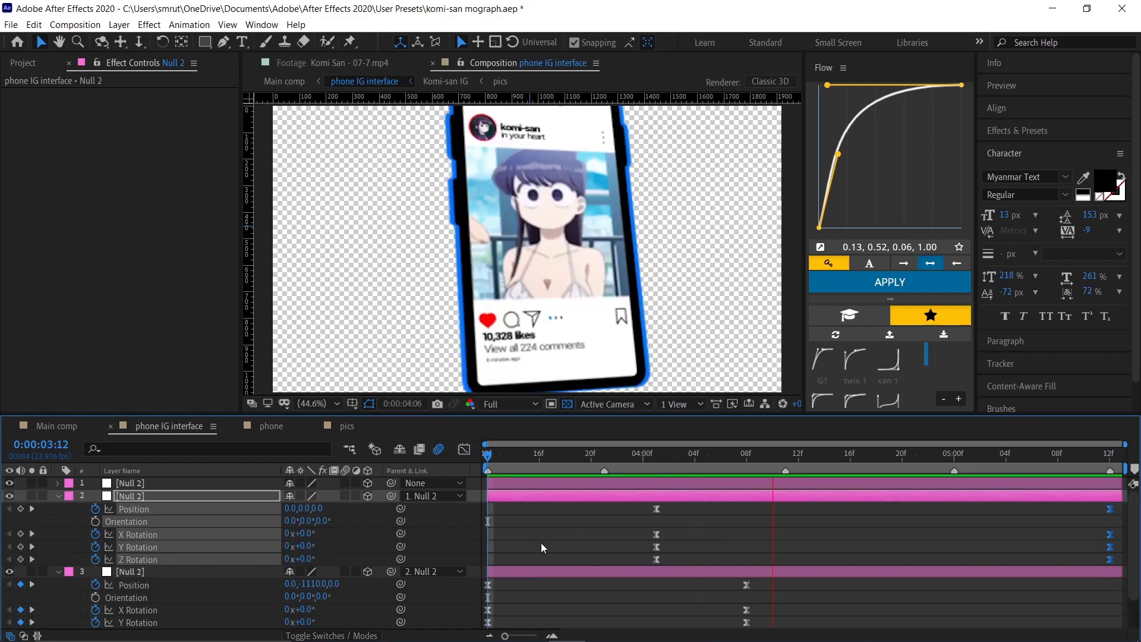
drag(636, 517, 1115, 584)
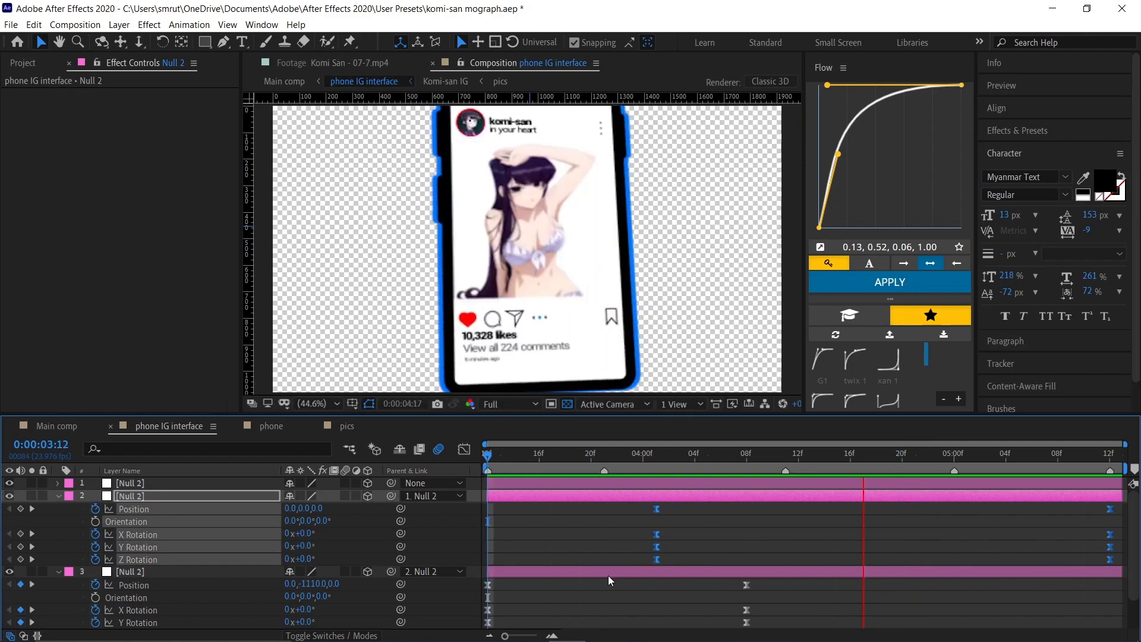
click(684, 546)
key(u)
key(space)
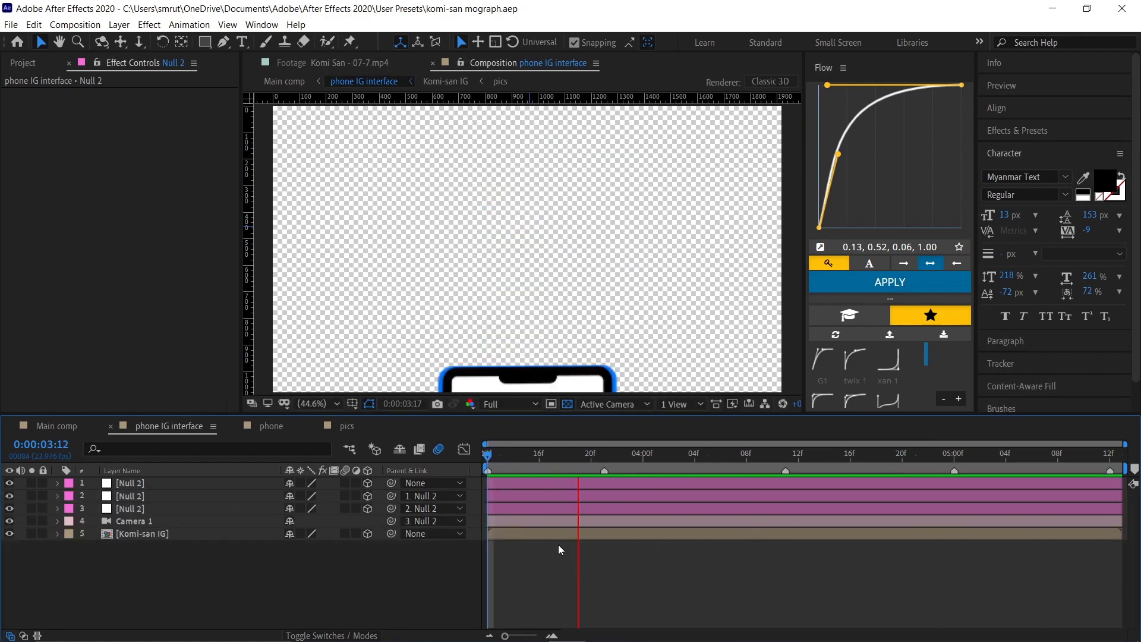
Step: Create a new magenta solid layer and send it to the bottom of the layer stack
right_click(455, 397)
click(660, 423)
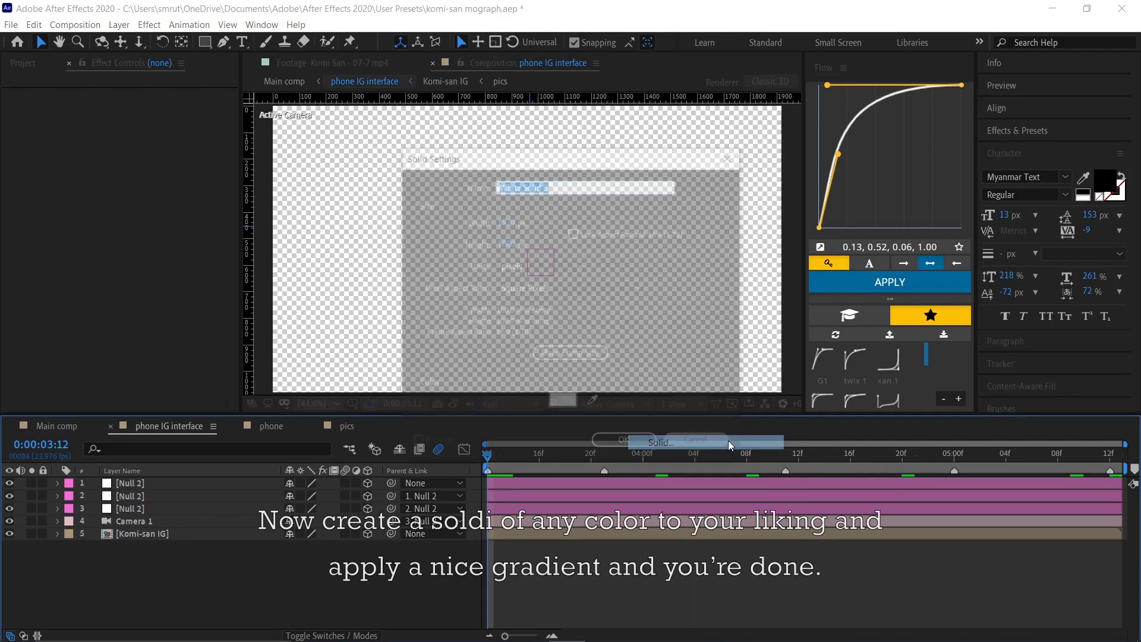
click(431, 407)
drag(697, 508, 698, 455)
click(815, 422)
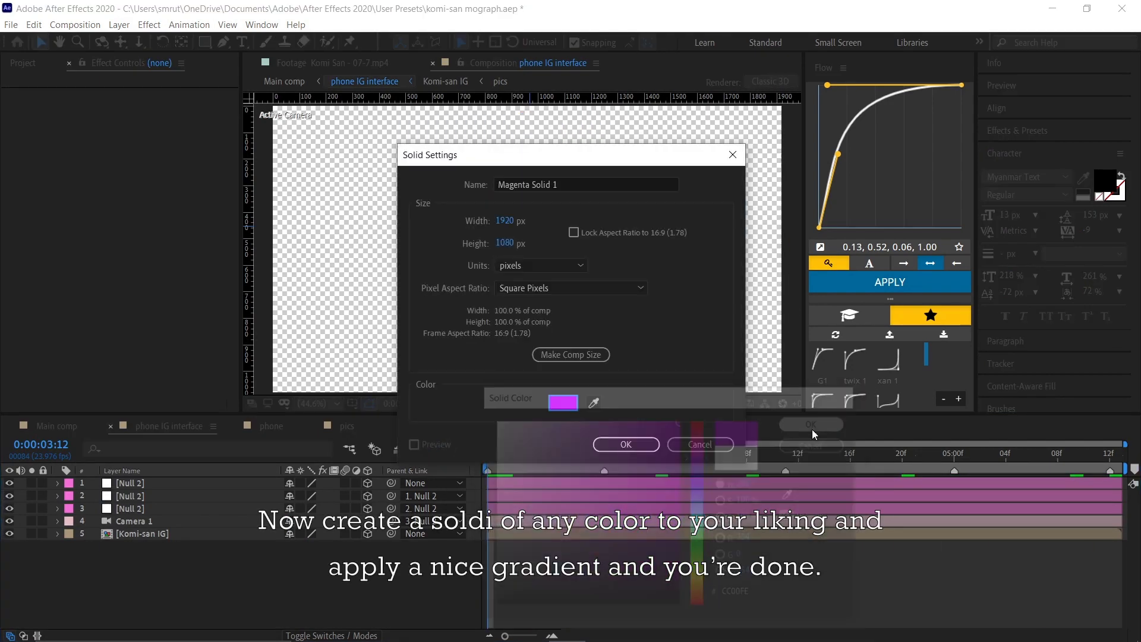
click(626, 444)
key(ctrl+shift+bracketleft)
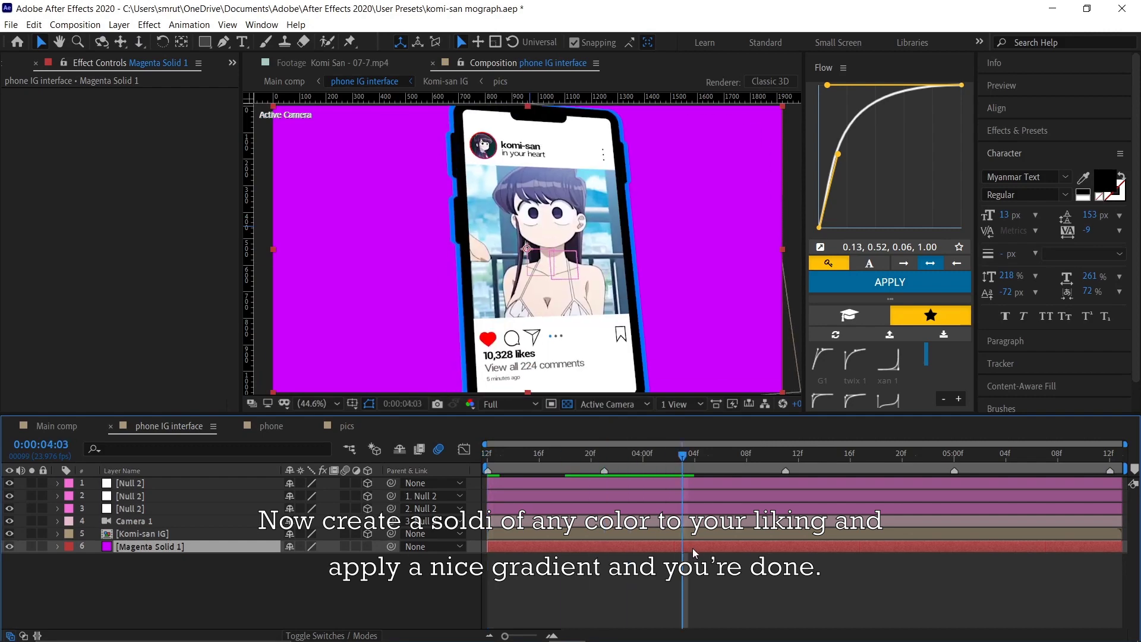
Step: Apply a Radial Gradient Ramp to the solid, from DC00FF magenta to light pink
key(ctrl+space)
text(gradie)
click(692, 547)
click(140, 119)
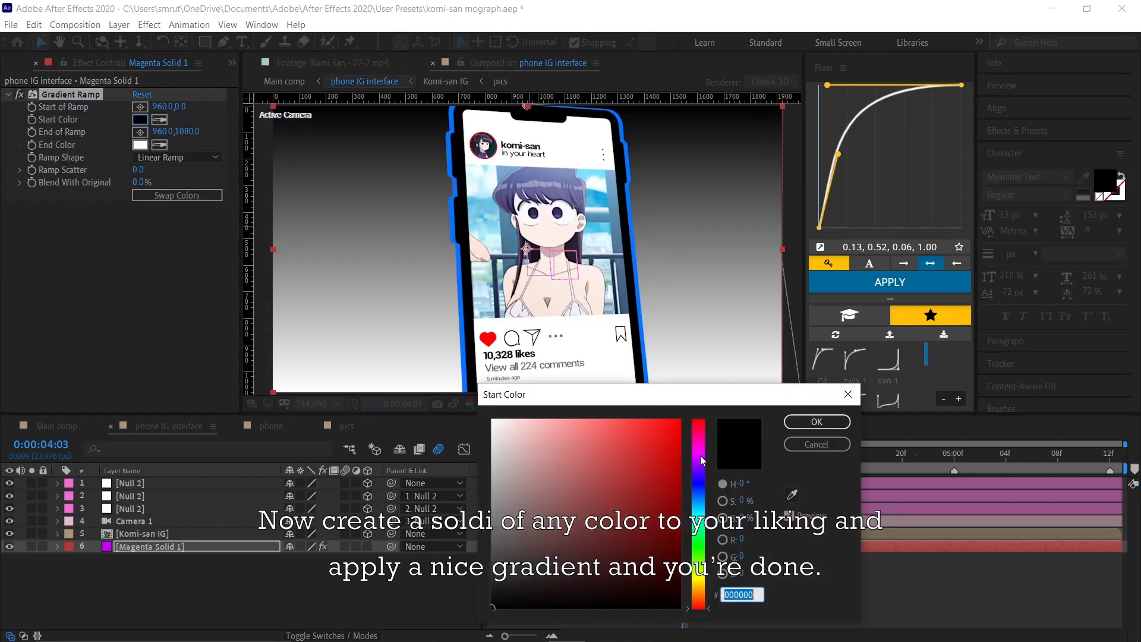
text(DC00FF)
click(790, 424)
click(177, 157)
click(173, 183)
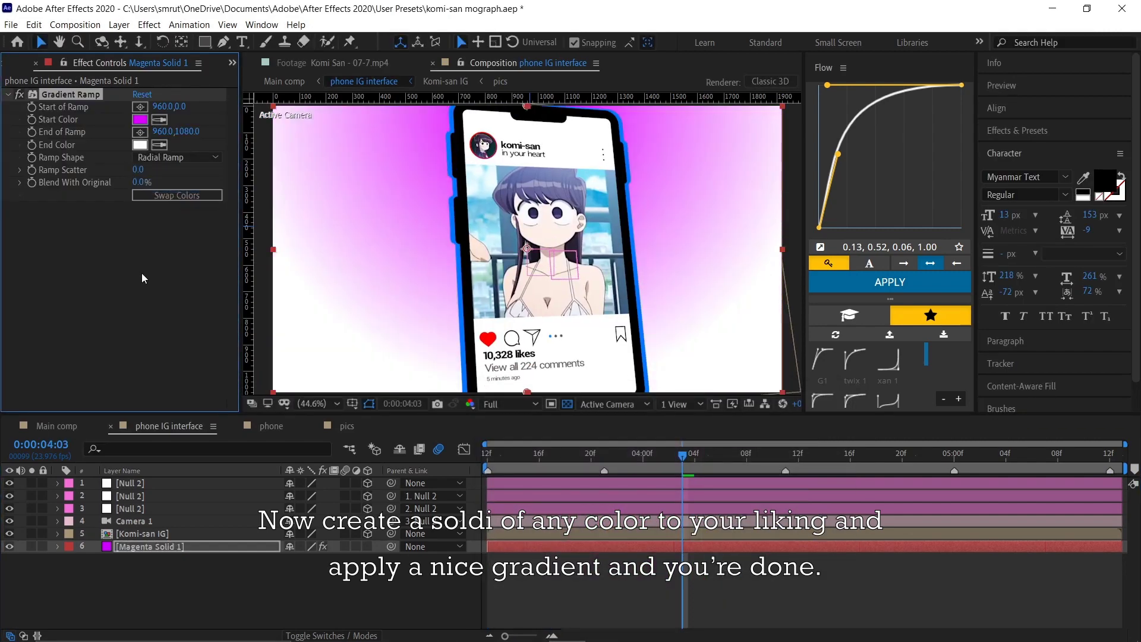
click(141, 144)
text(D17CC6)
Step: Return to 03:12 and preview the animated phone over the gradient background
key(Return)
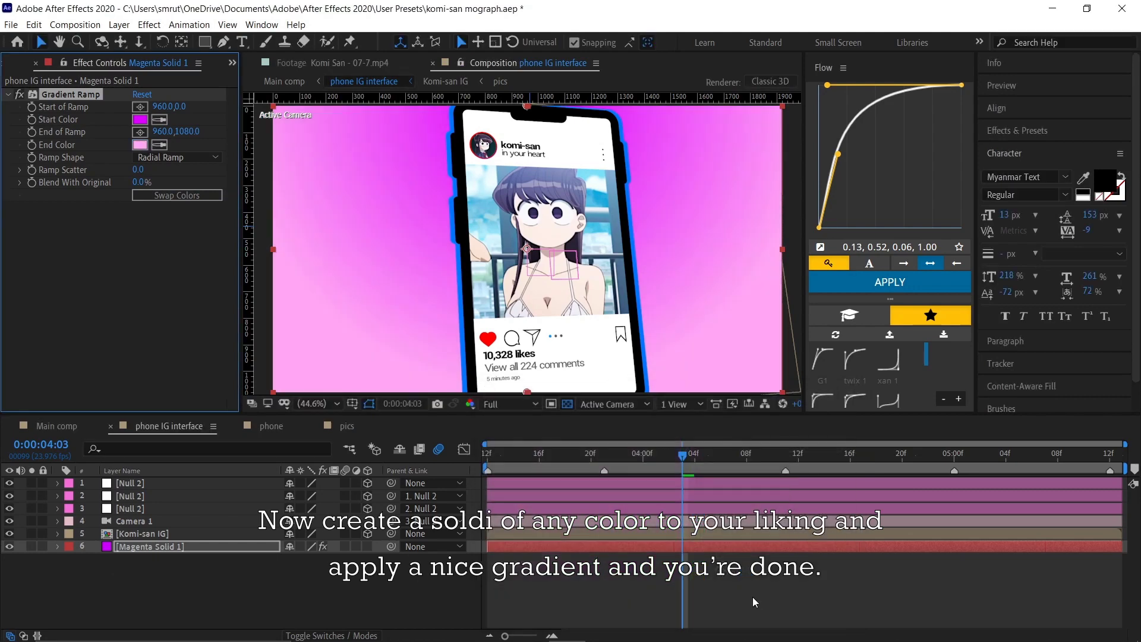
click(487, 454)
key(space)
key(space)
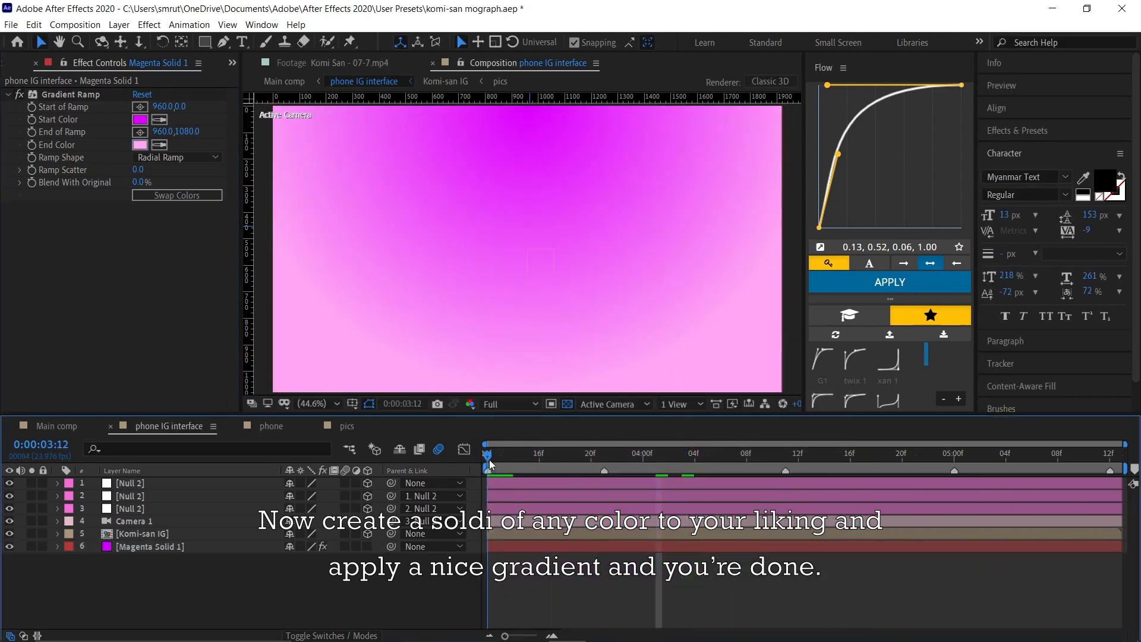
right_click(586, 583)
key(Escape)
key(space)
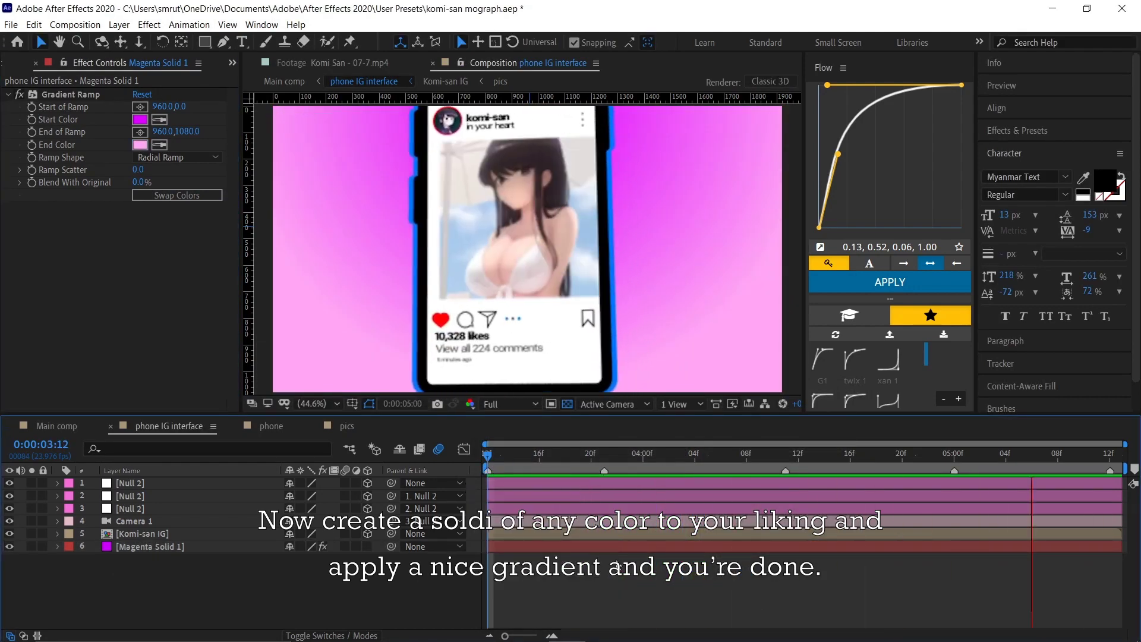